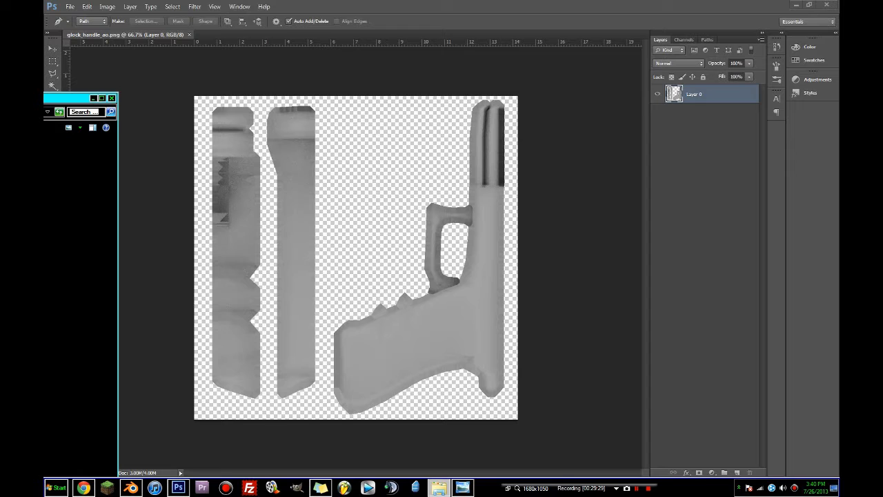
Step: Place the Gen4_G21-courtesy-glock.com photo in the document, rotated a quarter turn clockwise so the barrel points up
{"action": "left_click_drag", "start_coordinate": [46, 191], "coordinate": [207, 192]}
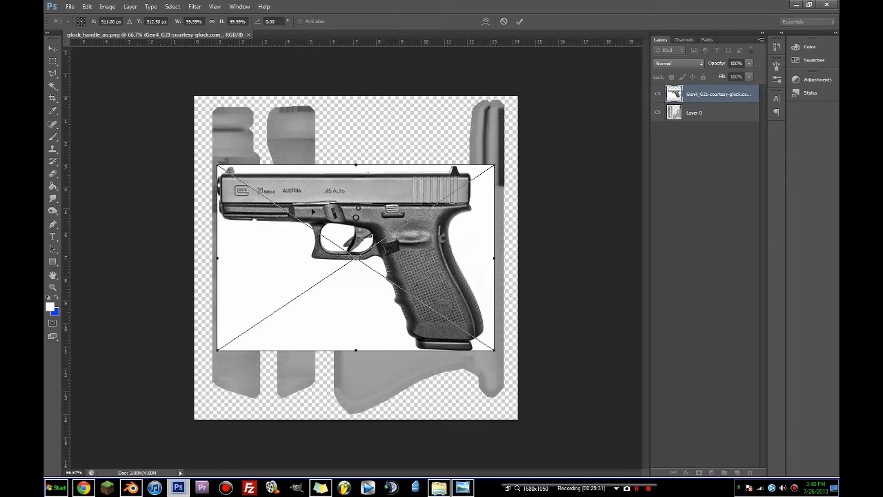
{"action": "left_click_drag", "start_coordinate": [516, 160], "coordinate": [417, 360]}
{"action": "key", "text": "Return"}
Step: Set the Glock photo layer's blend mode to Multiply and rasterize the layer
{"action": "left_click", "coordinate": [681, 63]}
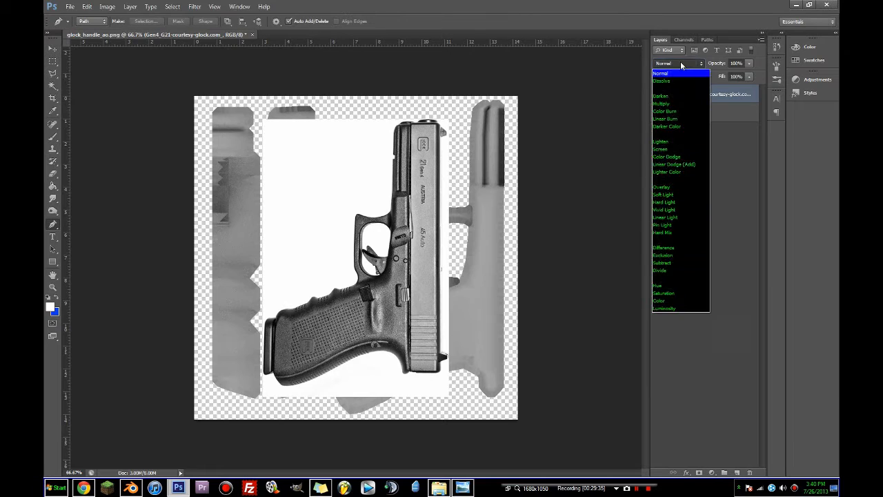
{"action": "left_click", "coordinate": [681, 71]}
{"action": "scroll", "coordinate": [681, 64], "scroll_direction": "down", "scroll_amount": 2}
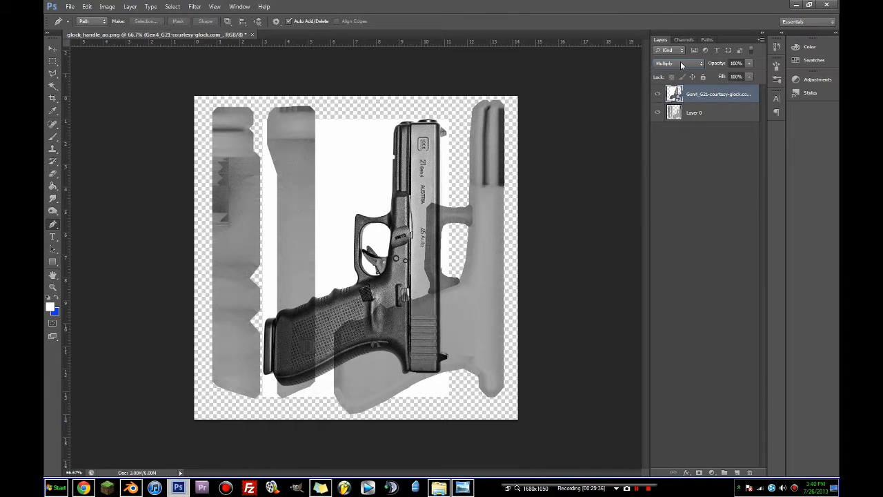
{"action": "right_click", "coordinate": [694, 95]}
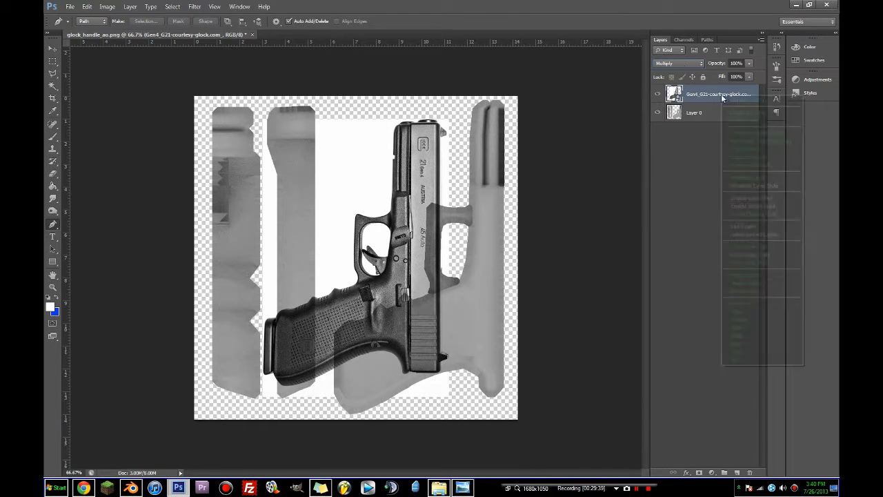
{"action": "left_click", "coordinate": [729, 179]}
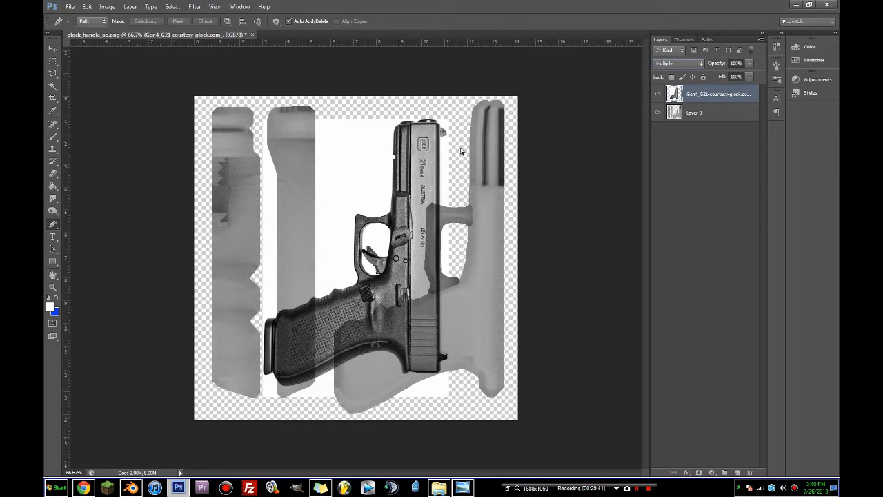
Step: Free-transform the Glock photo to about 117.5% and place it over the handle bake at X 743, Y 525 px
{"action": "key", "text": "ctrl+t"}
{"action": "left_click_drag", "start_coordinate": [449, 119], "coordinate": [494, 82], "text": "shift"}
{"action": "left_click_drag", "start_coordinate": [408, 180], "coordinate": [468, 210]}
{"action": "key", "text": "Up"}
{"action": "key", "text": "Up"}
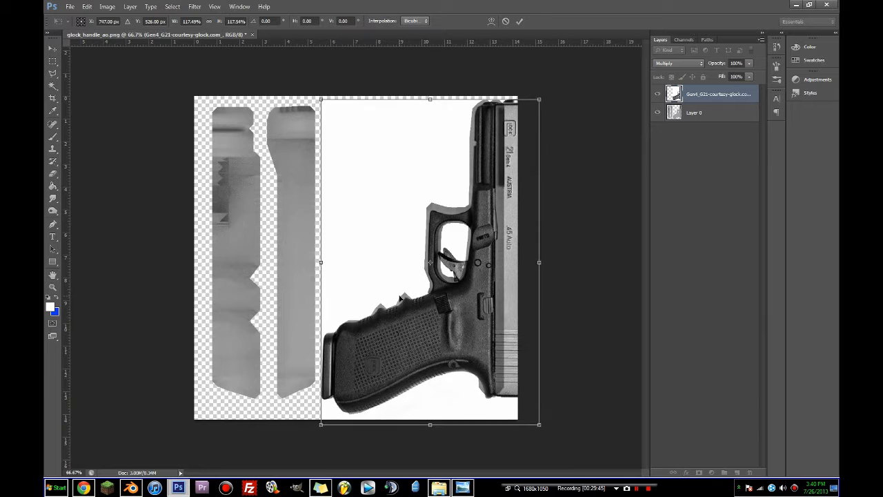
{"action": "key", "text": "Left"}
{"action": "key", "text": "Left"}
{"action": "key", "text": "Left"}
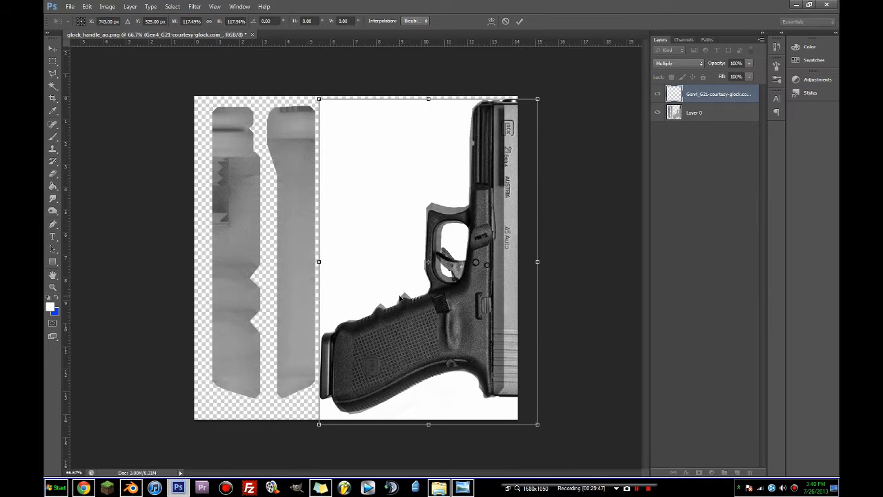
Step: Shift the Glock photo right to X 774 px
{"action": "key", "text": "Right"}
{"action": "key", "text": "Right"}
{"action": "key", "text": "Right"}
{"action": "key", "text": "Right"}
{"action": "key", "text": "Right"}
{"action": "key", "text": "Right"}
{"action": "key", "text": "Right"}
{"action": "key", "text": "Right"}
{"action": "key", "text": "Right"}
{"action": "key", "text": "Right"}
{"action": "key", "text": "Right"}
{"action": "key", "text": "Right"}
{"action": "key", "text": "Right"}
{"action": "key", "text": "Right"}
{"action": "key", "text": "Right"}
{"action": "key", "text": "Right"}
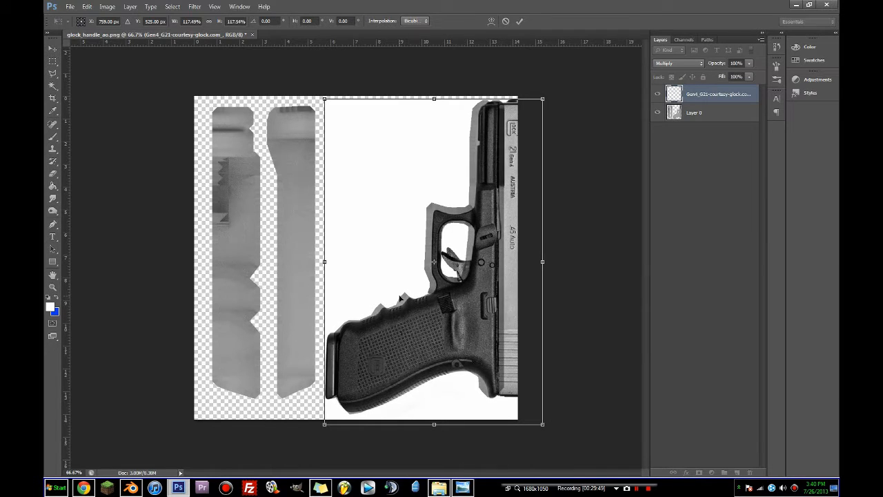
{"action": "key", "text": "Right"}
{"action": "key", "text": "Right"}
{"action": "key", "text": "Right"}
{"action": "key", "text": "Right"}
{"action": "key", "text": "Right"}
{"action": "key", "text": "Right"}
{"action": "key", "text": "Right"}
{"action": "key", "text": "Right"}
{"action": "key", "text": "Right"}
{"action": "key", "text": "Right"}
{"action": "key", "text": "Right"}
{"action": "key", "text": "Right"}
{"action": "key", "text": "Right"}
{"action": "key", "text": "Right"}
{"action": "key", "text": "Right"}
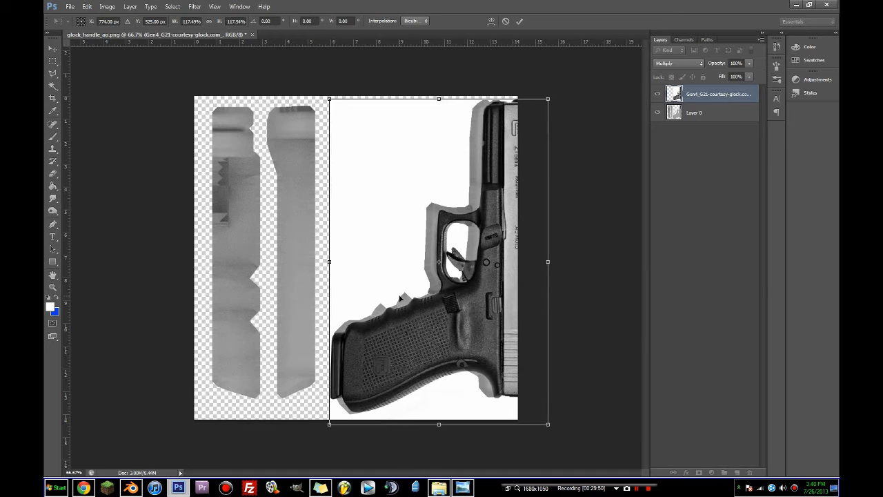
Step: Enlarge the Glock photo proportionally to about 124.6% and raise it to Y 516 px
{"action": "left_click_drag", "start_coordinate": [330, 423], "coordinate": [316, 443], "text": "shift"}
{"action": "key", "text": "shift+Up"}
{"action": "key", "text": "shift+Up"}
{"action": "key", "text": "shift+Up"}
{"action": "key", "text": "shift+Up"}
{"action": "key", "text": "shift+Up"}
{"action": "key", "text": "shift+Up"}
{"action": "key", "text": "shift+Up"}
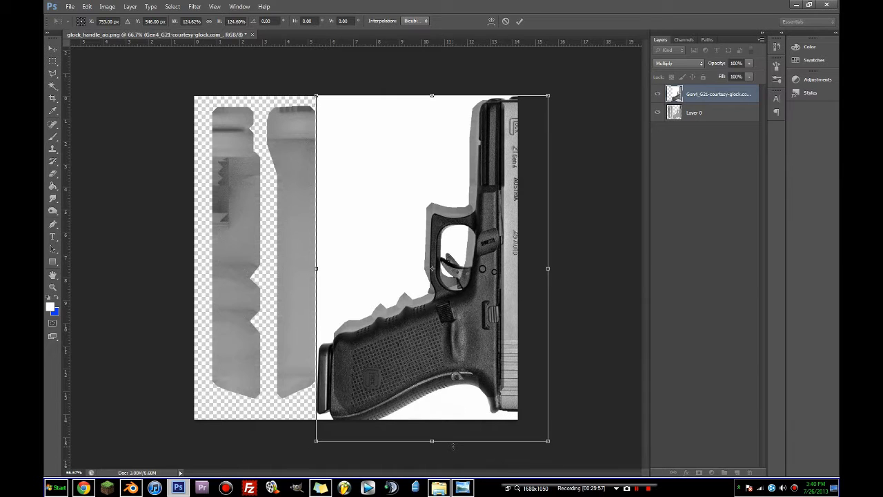
{"action": "key", "text": "shift+Down"}
{"action": "key", "text": "shift+Down"}
{"action": "key", "text": "shift+Down"}
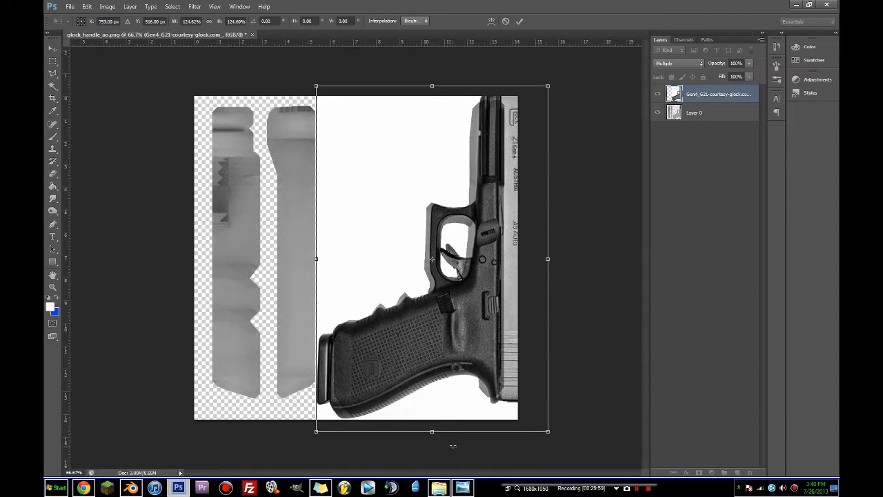
Step: Fine-position the Glock photo at X 750, Y 523 px, apply the transform and hide its layer
{"action": "key", "text": "Down"}
{"action": "key", "text": "Down"}
{"action": "key", "text": "Down"}
{"action": "key", "text": "Down"}
{"action": "key", "text": "Down"}
{"action": "key", "text": "Down"}
{"action": "key", "text": "Down"}
{"action": "key", "text": "Left"}
{"action": "key", "text": "Left"}
{"action": "key", "text": "Left"}
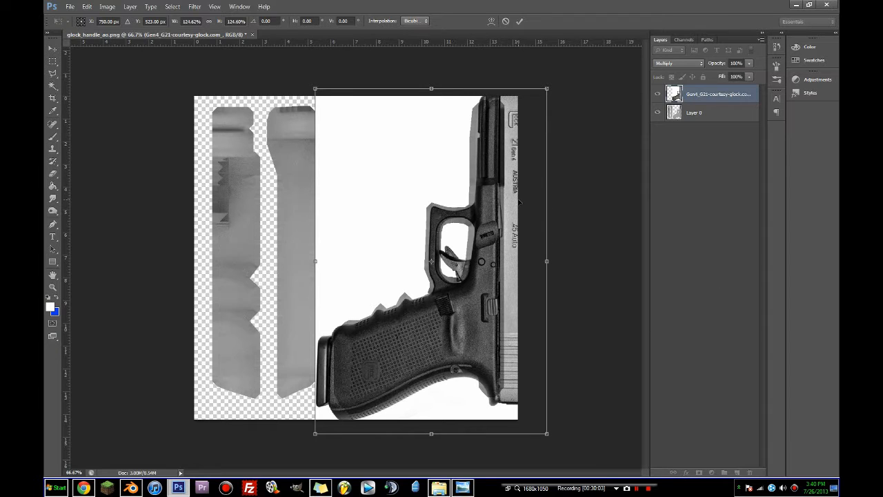
{"action": "key", "text": "Return"}
{"action": "left_click", "coordinate": [656, 95]}
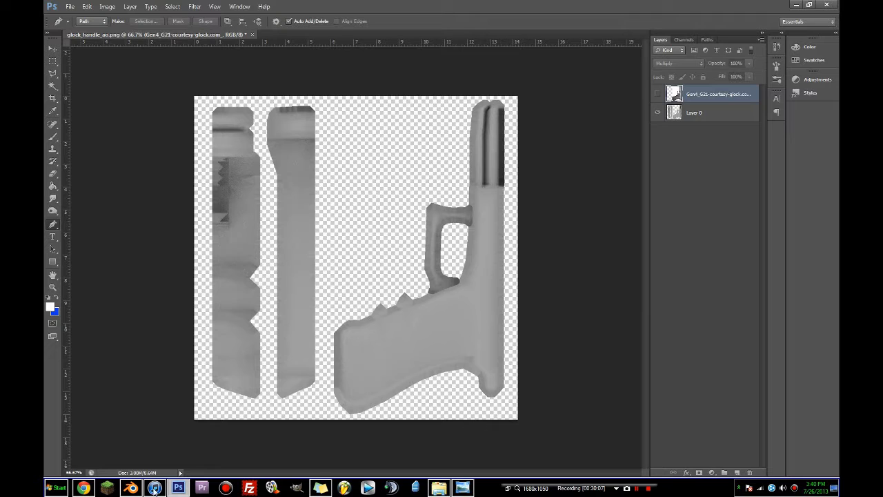
Step: Switch to Blender, export the handle mesh's UV layout as the PNG image loadout.png, and save the file
{"action": "left_click", "coordinate": [131, 488]}
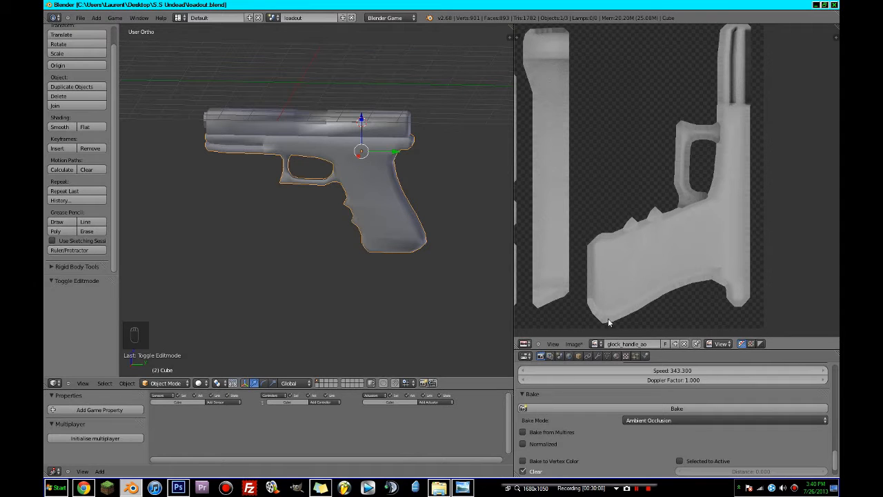
{"action": "key", "text": "Tab"}
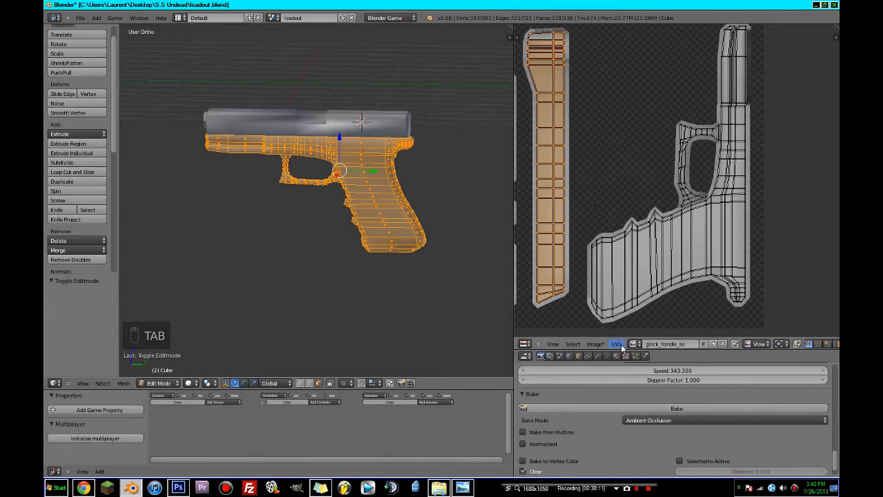
{"action": "left_click", "coordinate": [616, 344]}
{"action": "left_click", "coordinate": [651, 118]}
{"action": "left_click", "coordinate": [181, 84]}
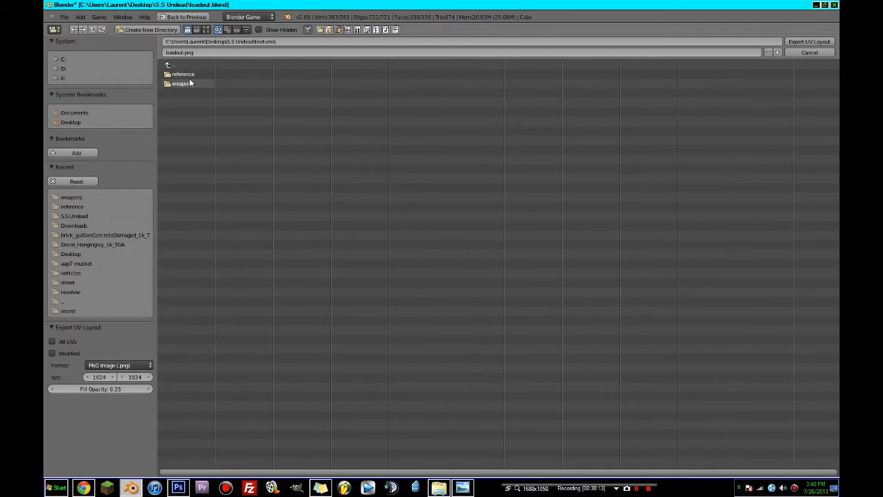
{"action": "left_click", "coordinate": [180, 74]}
{"action": "key", "text": "Return"}
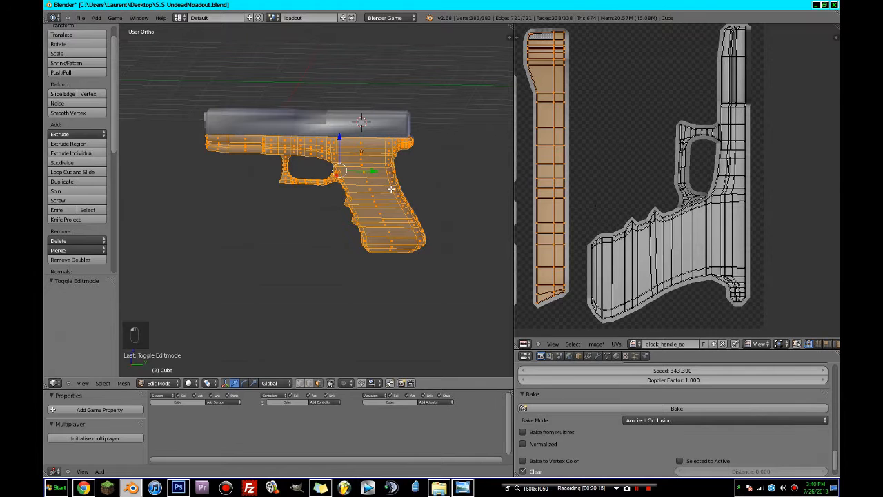
{"action": "key", "text": "ctrl+s"}
Step: Switch back to Photoshop, place the loadout UV layout as a layer, and show the Glock photo layer above it
{"action": "left_click", "coordinate": [178, 488]}
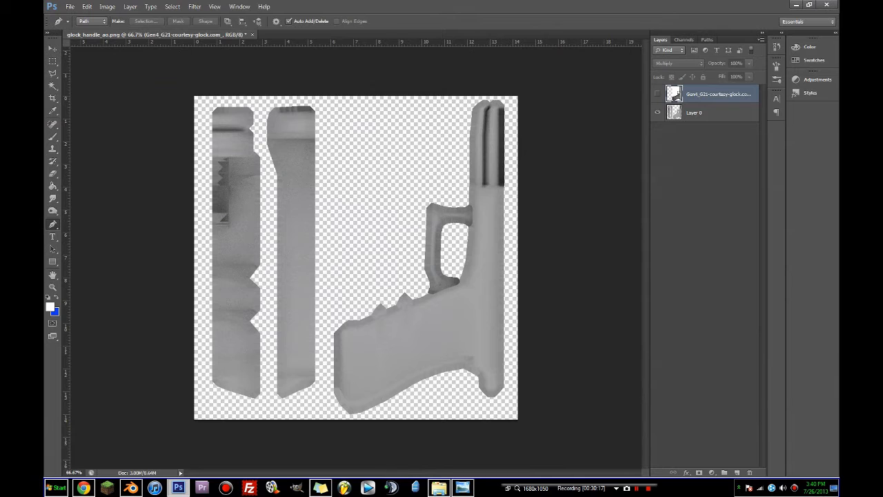
{"action": "left_click", "coordinate": [439, 488]}
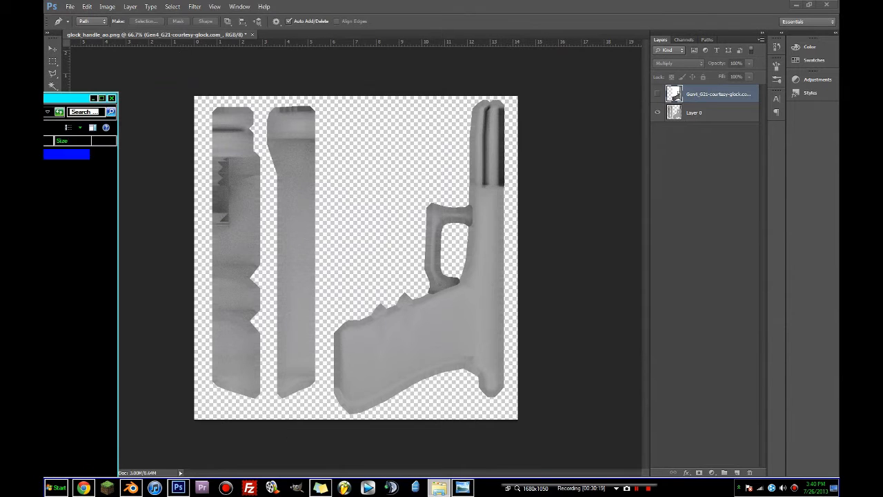
{"action": "left_click_drag", "start_coordinate": [45, 207], "coordinate": [316, 206]}
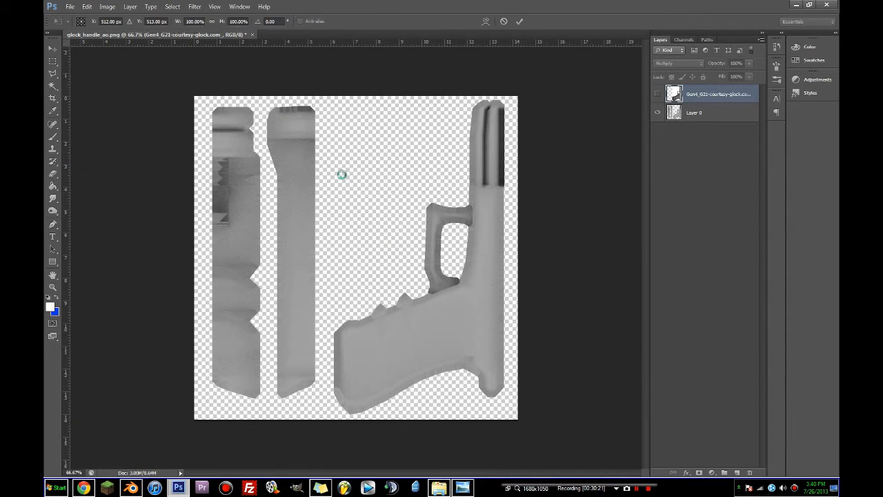
{"action": "key", "text": "Return"}
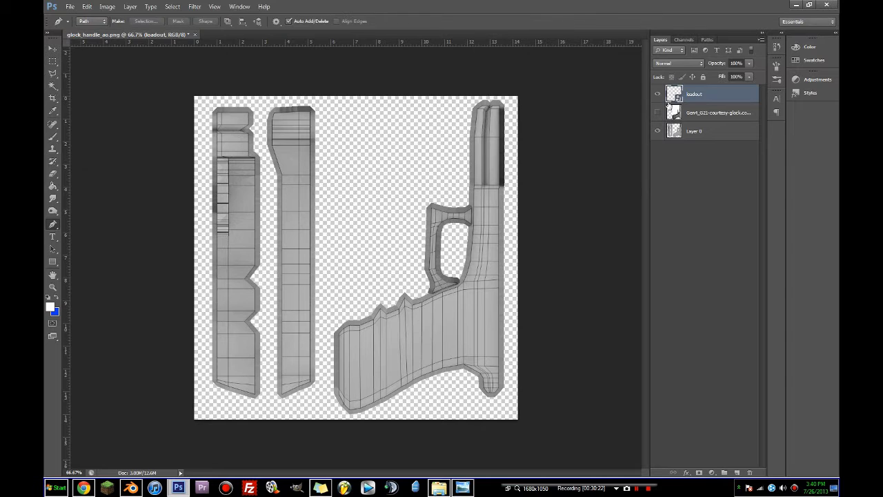
{"action": "left_click", "coordinate": [658, 112]}
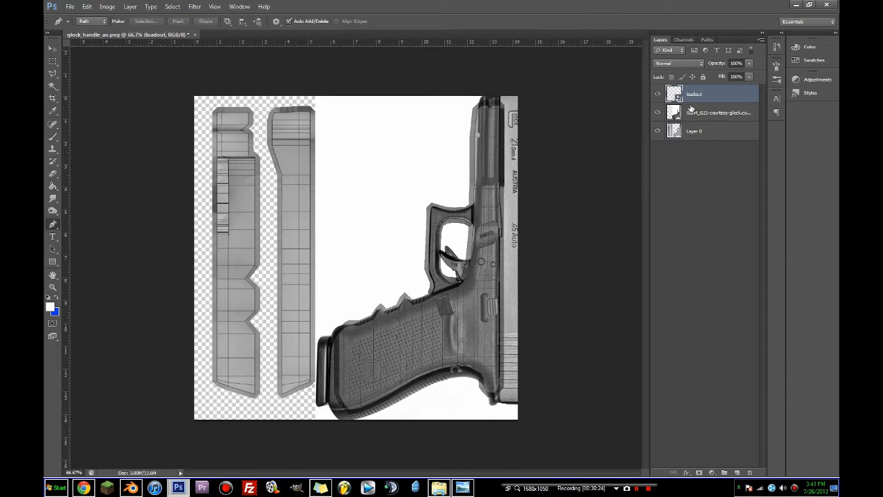
{"action": "left_click_drag", "start_coordinate": [690, 109], "coordinate": [702, 94]}
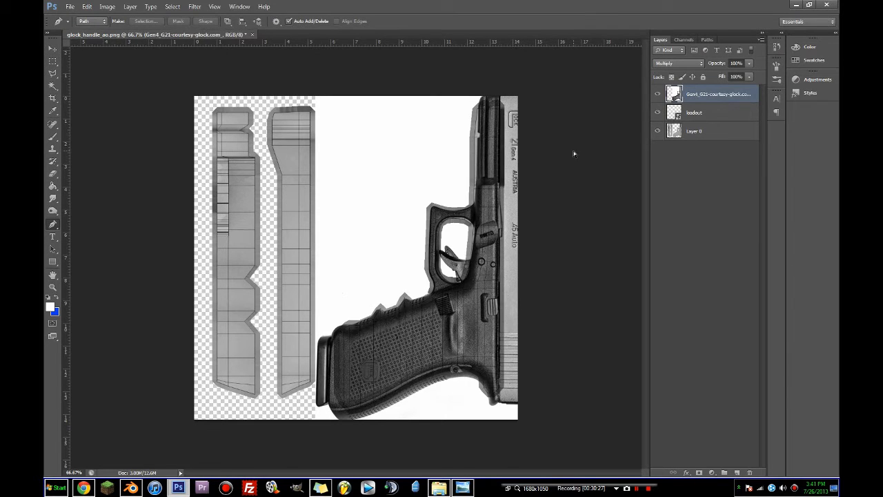
Step: Free-transform the Glock photo down to about 91.8% to fit the UV layout
{"action": "key", "text": "ctrl+t"}
{"action": "left_click_drag", "start_coordinate": [548, 86], "coordinate": [528, 117]}
{"action": "scroll", "coordinate": [527, 177], "scroll_direction": "up", "scroll_amount": 1, "text": "alt"}
{"action": "scroll", "coordinate": [526, 177], "scroll_direction": "up", "scroll_amount": 10, "text": "alt"}
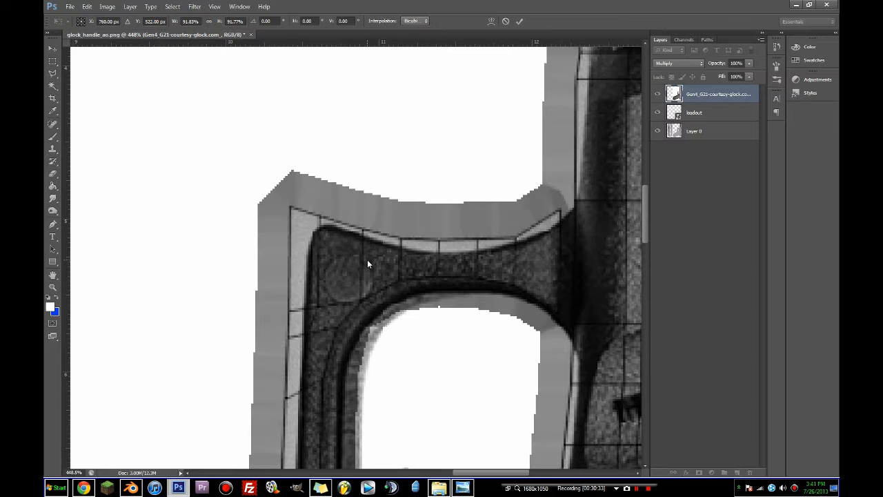
Step: Align the photo's trigger guard with the UV wireframe by nudging the photo to X 750, Y 516 px
{"action": "key", "text": "Up"}
{"action": "key", "text": "Up"}
{"action": "key", "text": "Left"}
{"action": "key", "text": "Left"}
{"action": "key", "text": "Left"}
{"action": "key", "text": "Left"}
{"action": "key", "text": "Left"}
{"action": "key", "text": "Left"}
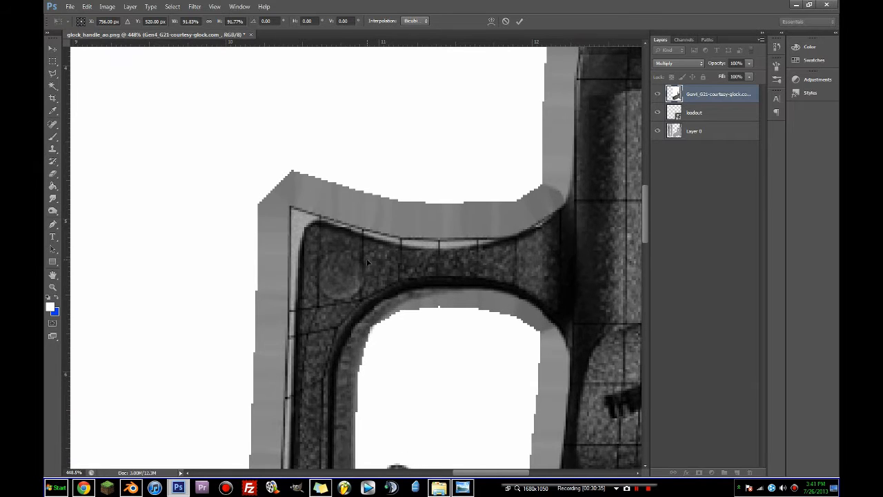
{"action": "key", "text": "Up"}
{"action": "key", "text": "Up"}
{"action": "key", "text": "Up"}
{"action": "key", "text": "Up"}
{"action": "key", "text": "Left"}
{"action": "key", "text": "Left"}
{"action": "key", "text": "Left"}
{"action": "key", "text": "Left"}
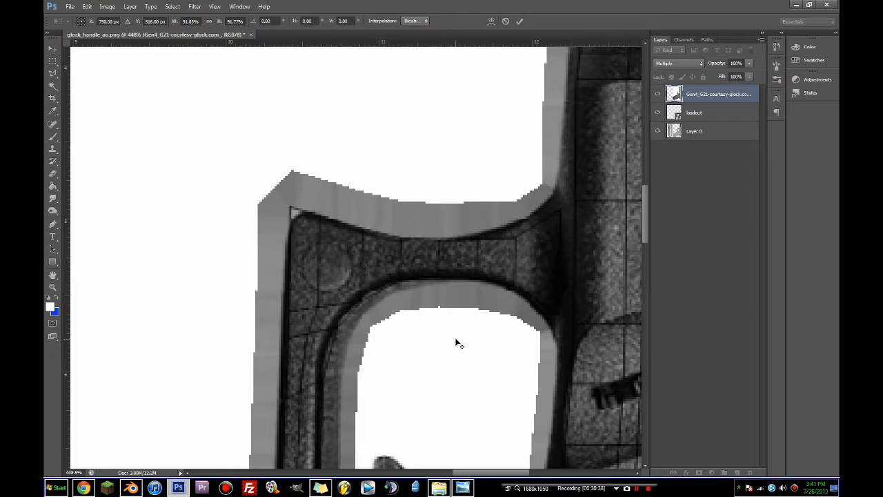
Step: Stretch the Glock photo's width to 93.60% and nudge it left to X 752.5 px
{"action": "scroll", "coordinate": [459, 343], "scroll_direction": "down", "scroll_amount": 8, "text": "alt"}
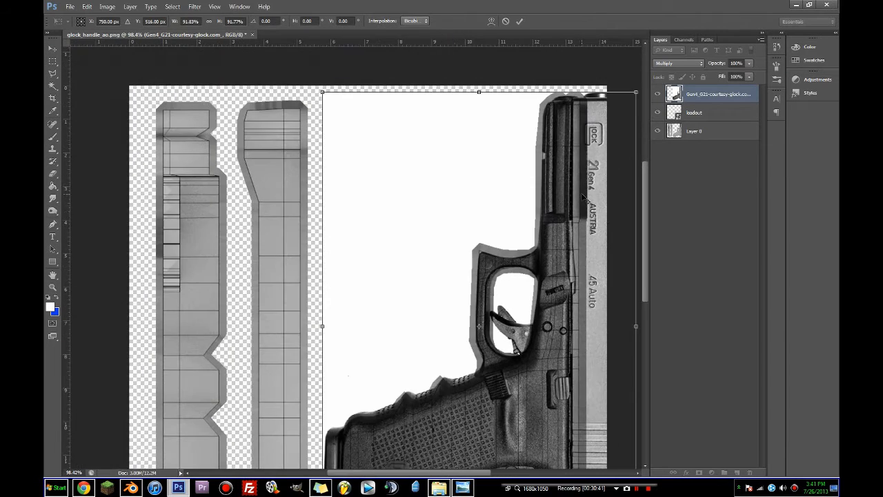
{"action": "scroll", "coordinate": [585, 199], "scroll_direction": "up", "scroll_amount": 6, "text": "alt"}
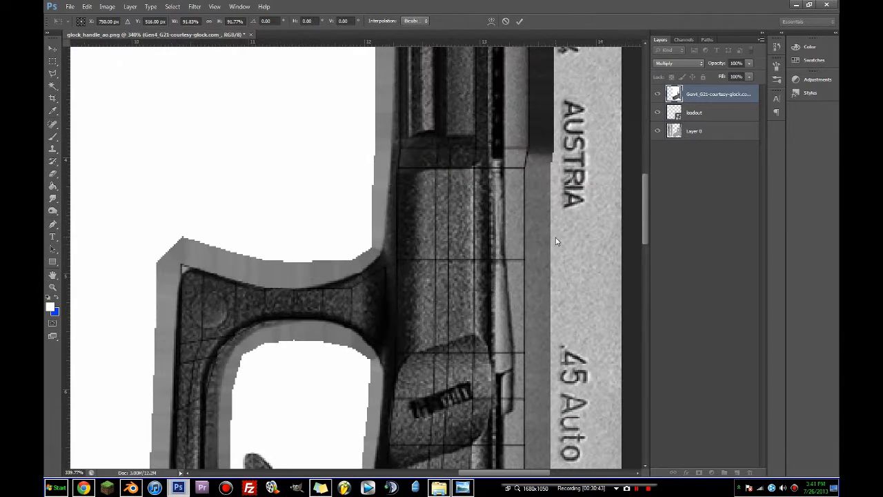
{"action": "scroll", "coordinate": [554, 243], "scroll_direction": "down", "scroll_amount": 2, "text": "alt"}
{"action": "right_click", "coordinate": [547, 241]}
{"action": "key", "text": "Escape"}
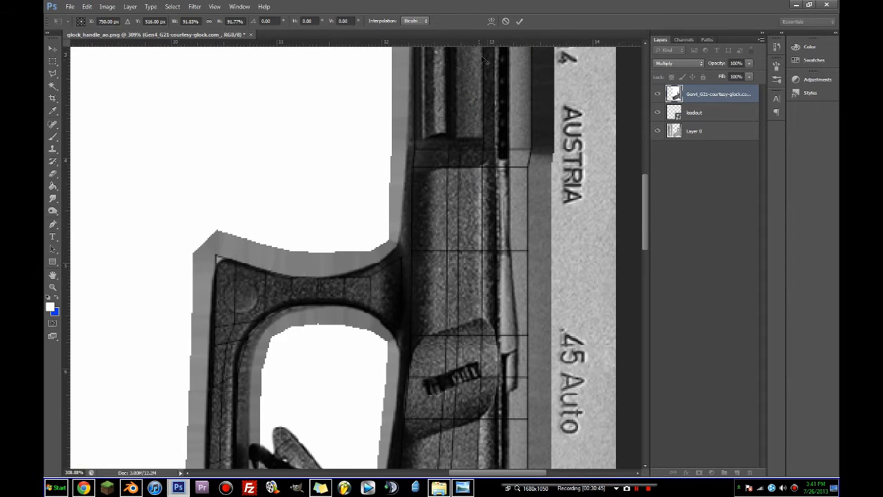
{"action": "scroll", "coordinate": [498, 209], "scroll_direction": "down", "scroll_amount": 1, "text": "alt"}
{"action": "scroll", "coordinate": [498, 208], "scroll_direction": "down", "scroll_amount": 2, "text": "alt"}
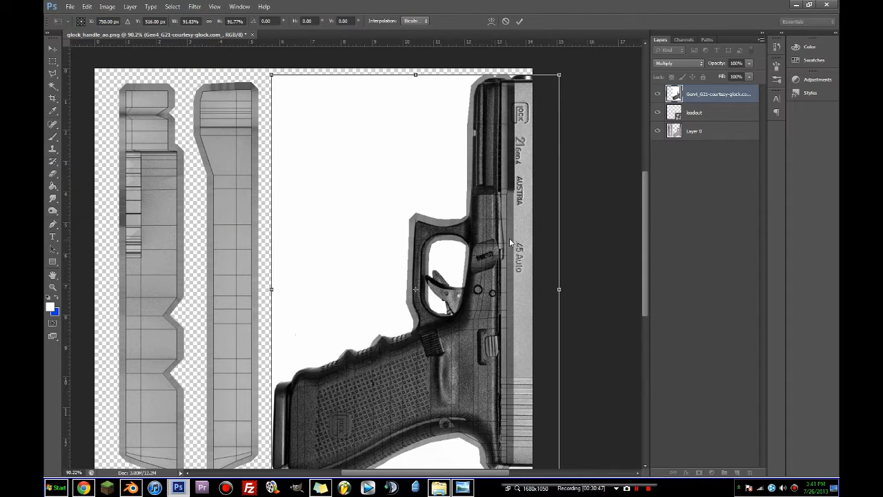
{"action": "left_click_drag", "start_coordinate": [559, 290], "coordinate": [565, 294]}
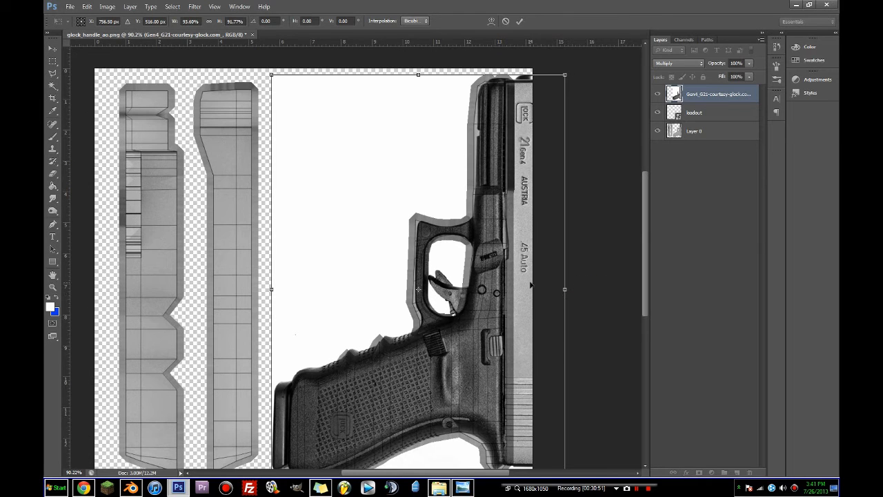
{"action": "key", "text": "Left"}
{"action": "key", "text": "Left"}
{"action": "key", "text": "Left"}
{"action": "key", "text": "Left"}
Step: Stretch the Glock photo's height to 93.24% to fit the lower end of the handle layout, positioned at Y 521 px
{"action": "scroll", "coordinate": [531, 284], "scroll_direction": "down", "scroll_amount": 3}
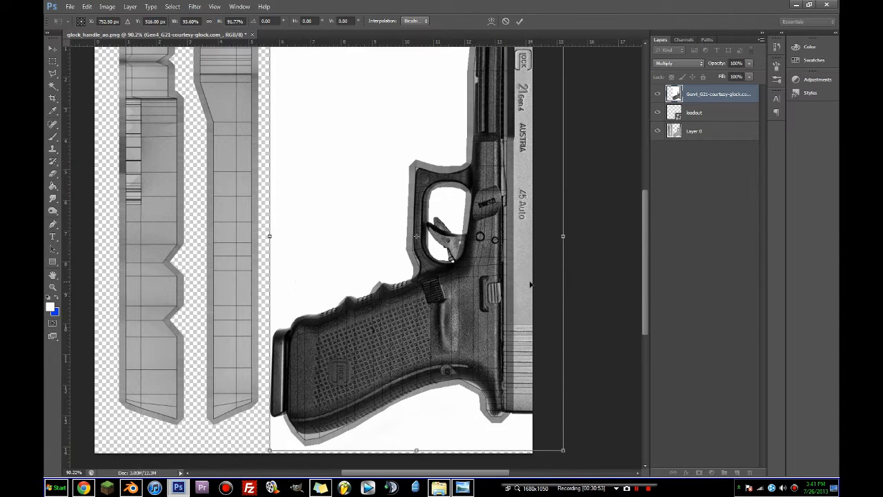
{"action": "left_click_drag", "start_coordinate": [417, 419], "coordinate": [416, 425]}
{"action": "key", "text": "Up"}
{"action": "key", "text": "Up"}
{"action": "key", "text": "Up"}
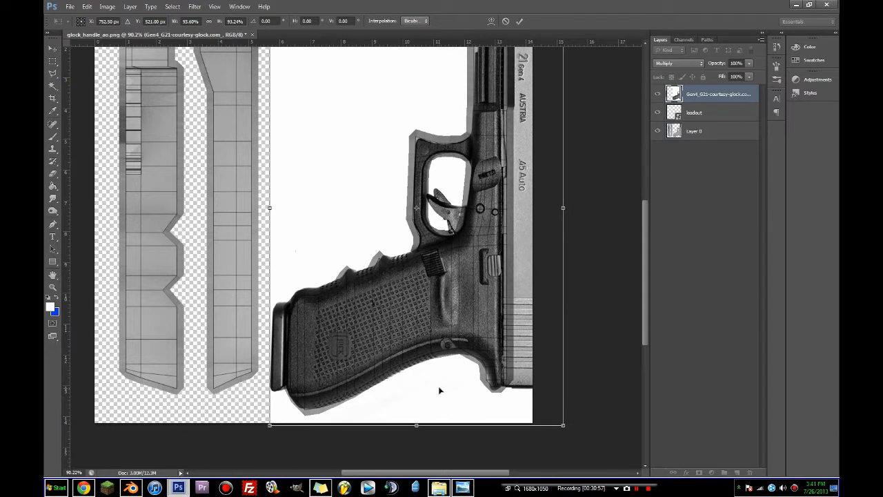
Step: Nudge the Glock photo left and down to X 748.5, Y 523 px over the UV wireframe
{"action": "key", "text": "Left"}
{"action": "key", "text": "Left"}
{"action": "key", "text": "Left"}
{"action": "key", "text": "Left"}
{"action": "key", "text": "Down"}
{"action": "key", "text": "Down"}
{"action": "key", "text": "Down"}
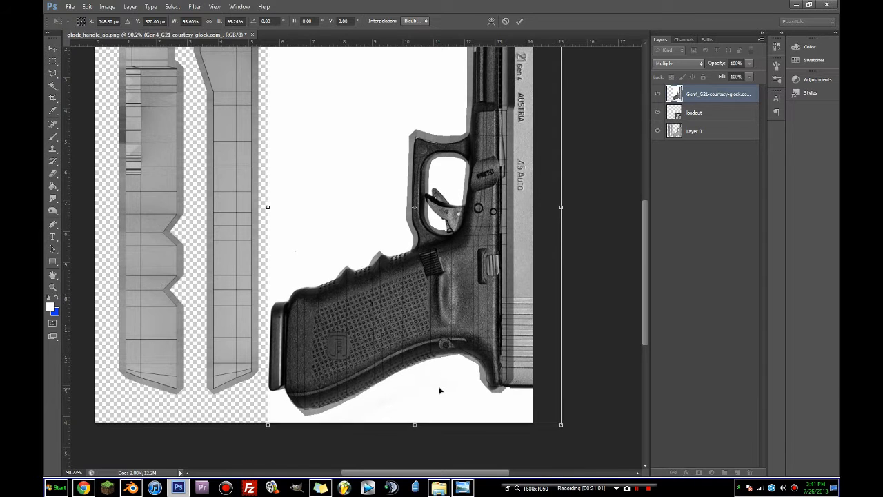
{"action": "key", "text": "Up"}
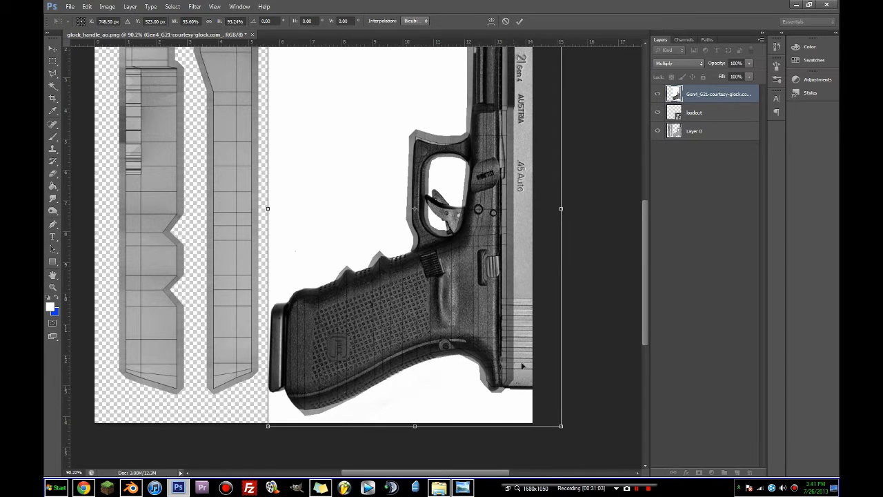
Step: Stretch the Glock photo's width to 100.41%, nudge it left to X 751.5 px, and apply the transform
{"action": "left_click_drag", "start_coordinate": [560, 208], "coordinate": [568, 209]}
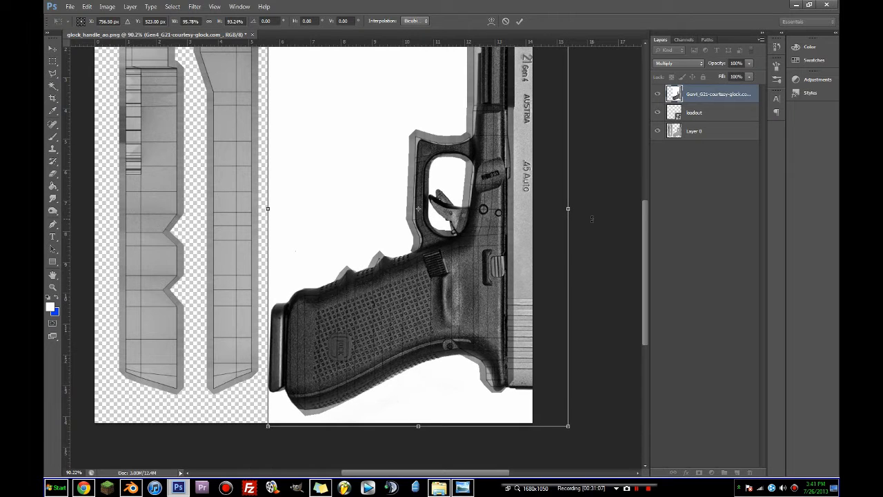
{"action": "left_click_drag", "start_coordinate": [567, 208], "coordinate": [581, 208]}
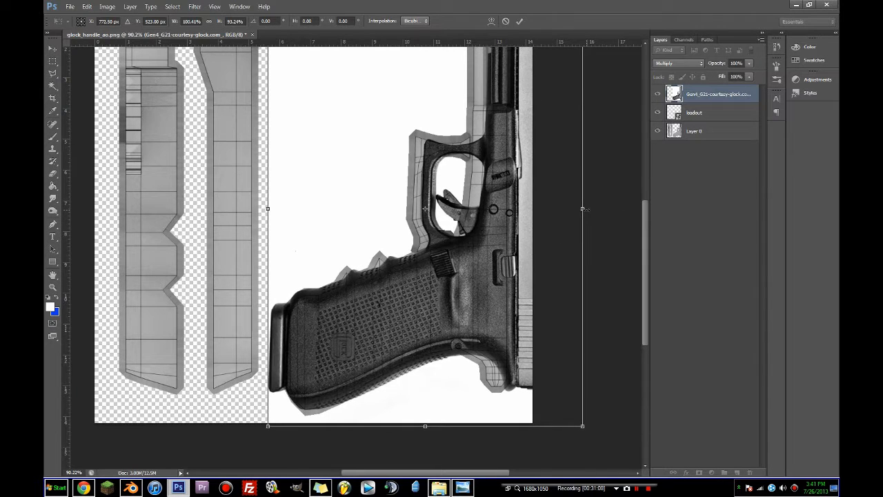
{"action": "key", "text": "Left"}
{"action": "key", "text": "Left"}
{"action": "key", "text": "Left"}
{"action": "key", "text": "Left"}
{"action": "key", "text": "Left"}
{"action": "key", "text": "Left"}
{"action": "key", "text": "Left"}
{"action": "key", "text": "Left"}
{"action": "key", "text": "Left"}
{"action": "key", "text": "Left"}
{"action": "key", "text": "Left"}
{"action": "key", "text": "Left"}
{"action": "key", "text": "Left"}
{"action": "key", "text": "Left"}
{"action": "key", "text": "Left"}
{"action": "key", "text": "Left"}
{"action": "key", "text": "Left"}
{"action": "key", "text": "Left"}
{"action": "key", "text": "Left"}
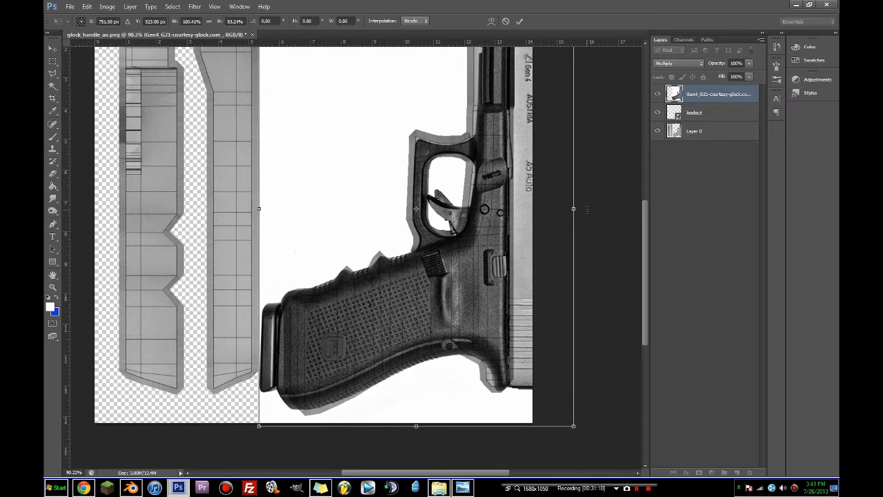
{"action": "key", "text": "p"}
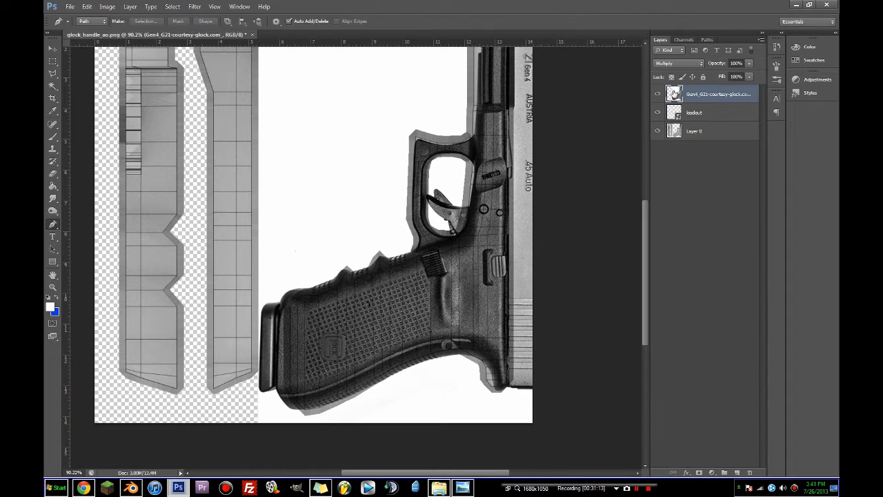
Step: Set the photo layer's blending to Normal and Magic Wand-select the white around the pistol and inside the trigger guard
{"action": "left_click", "coordinate": [693, 63]}
{"action": "left_click", "coordinate": [661, 74]}
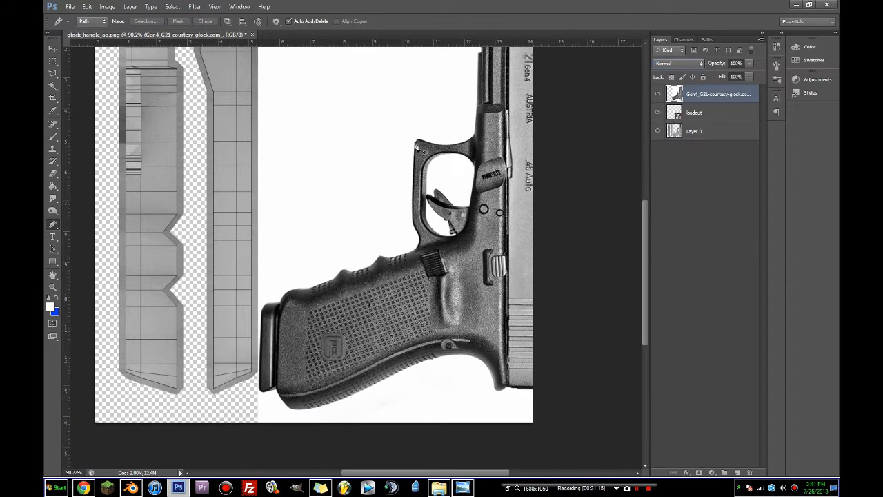
{"action": "left_click", "coordinate": [53, 85]}
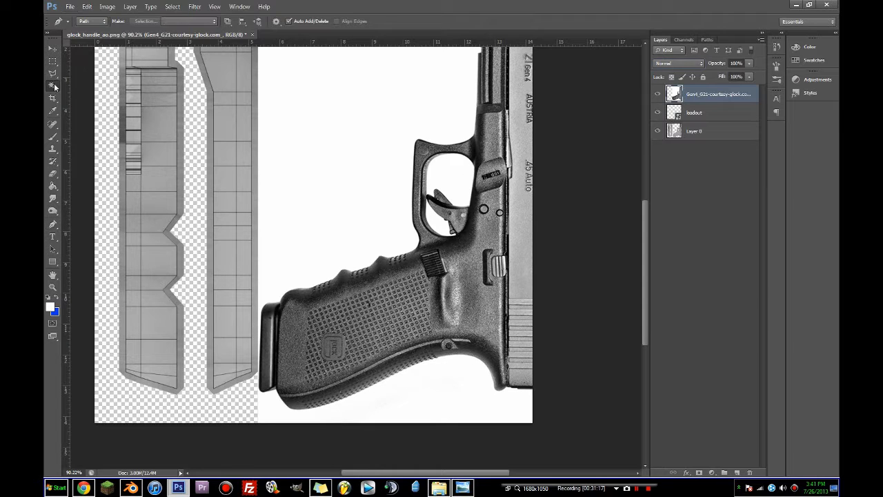
{"action": "left_click", "coordinate": [399, 159]}
{"action": "left_click", "coordinate": [447, 175], "text": "shift"}
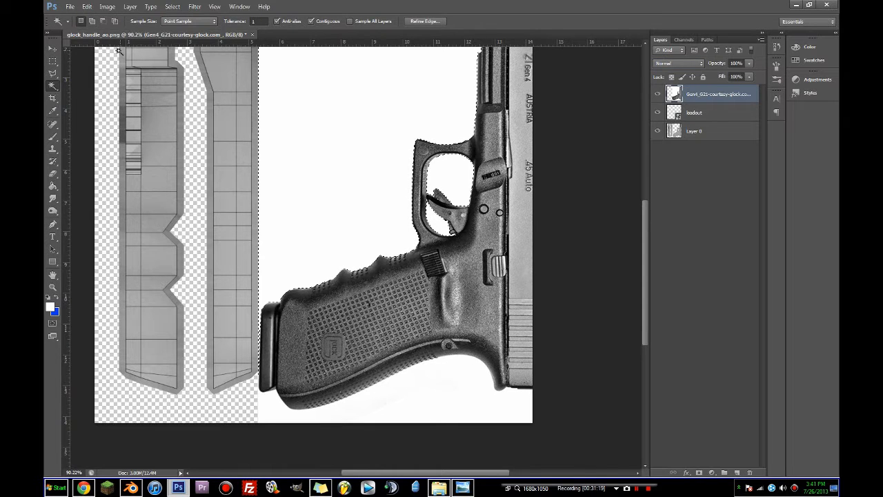
Step: Add the trigger inside the guard opening to the selection with overlapping rectangular marquees
{"action": "left_click", "coordinate": [52, 224]}
{"action": "scroll", "coordinate": [527, 172], "scroll_direction": "up", "scroll_amount": 8, "text": "alt"}
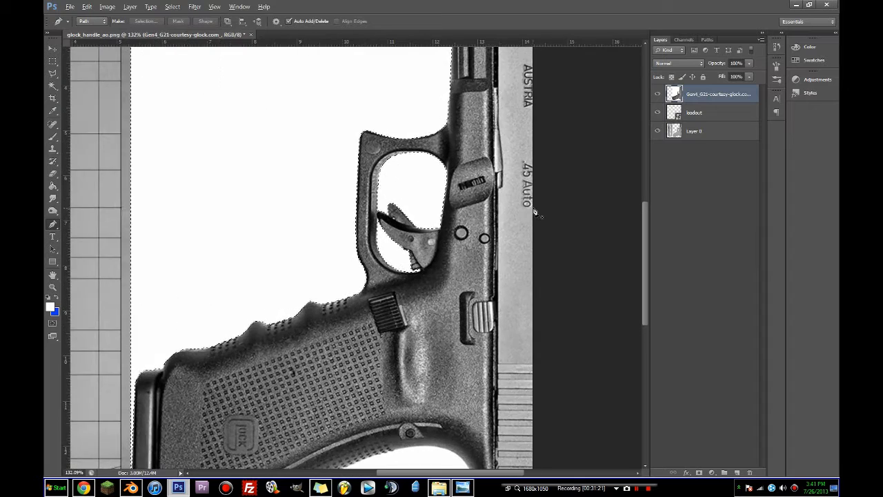
{"action": "left_click", "coordinate": [53, 61]}
{"action": "left_click_drag", "start_coordinate": [415, 260], "coordinate": [428, 248], "text": "shift"}
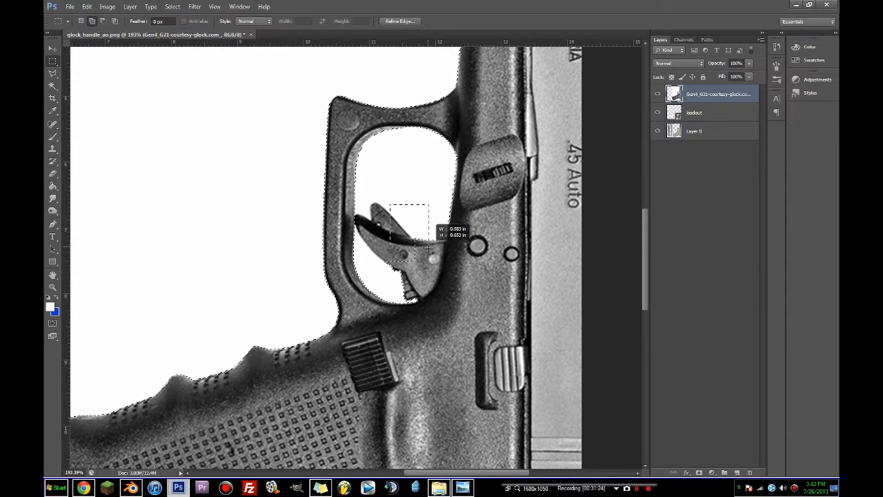
{"action": "left_click_drag", "start_coordinate": [397, 212], "coordinate": [448, 259], "text": "shift"}
{"action": "left_click_drag", "start_coordinate": [390, 245], "coordinate": [403, 262], "text": "shift"}
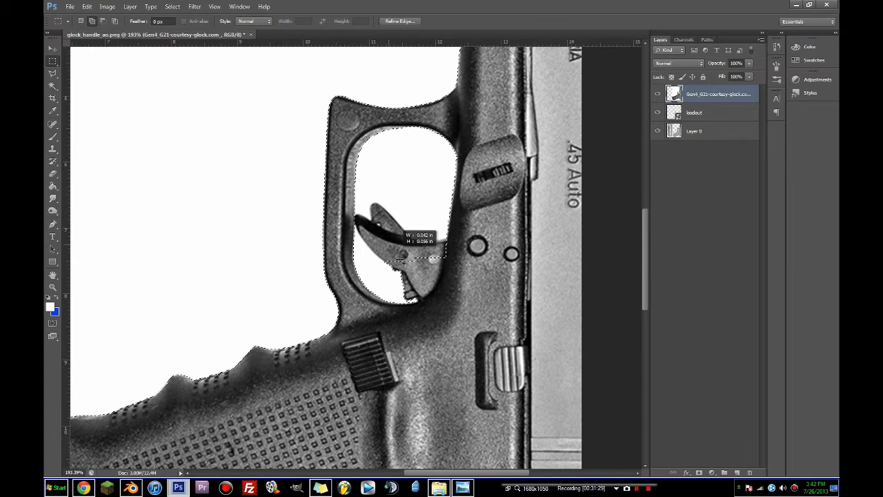
{"action": "left_click_drag", "start_coordinate": [426, 293], "coordinate": [426, 293], "text": "shift"}
{"action": "left_click_drag", "start_coordinate": [389, 266], "coordinate": [392, 268], "text": "shift"}
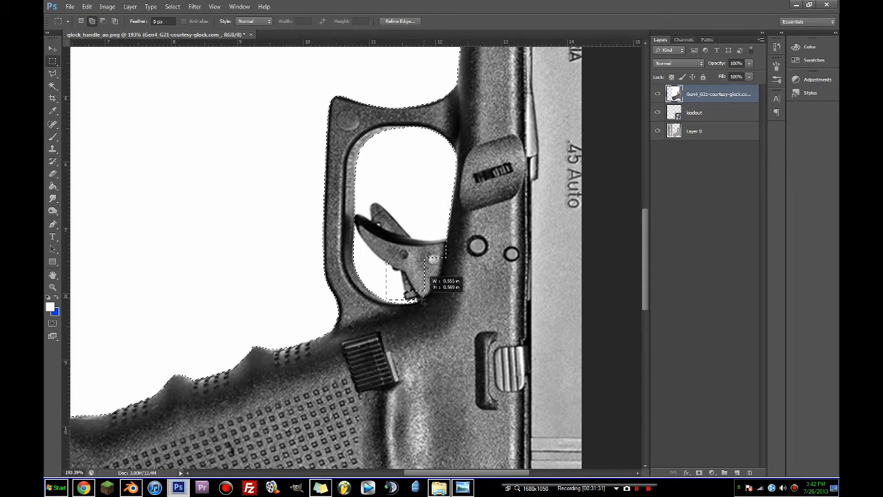
{"action": "left_click_drag", "start_coordinate": [409, 224], "coordinate": [426, 297], "text": "shift"}
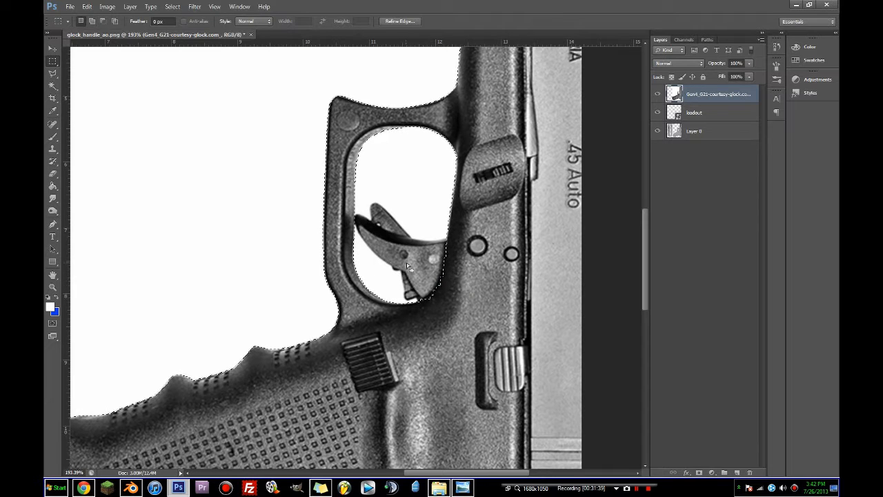
Step: Add the white area below the grip and its stray specks to the selection, and delete everything selected from the photo
{"action": "scroll", "coordinate": [441, 276], "scroll_direction": "down", "scroll_amount": 5, "text": "alt"}
{"action": "key", "text": "w"}
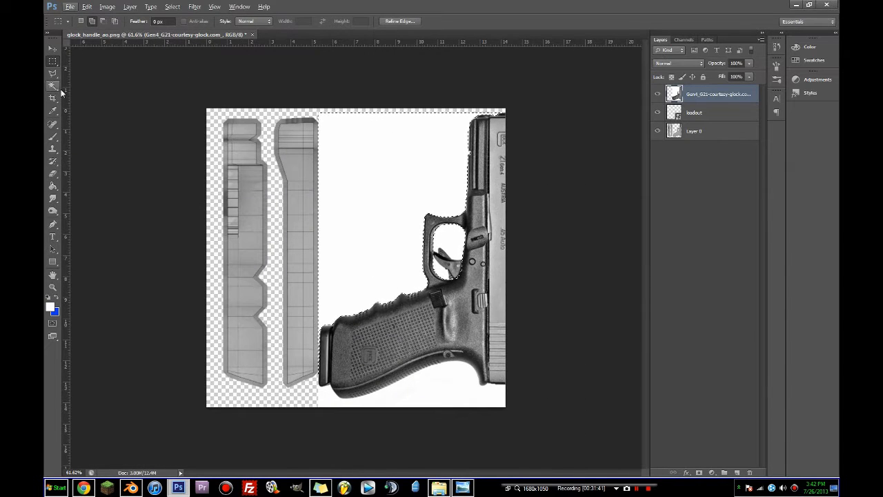
{"action": "left_click", "coordinate": [427, 373], "text": "shift"}
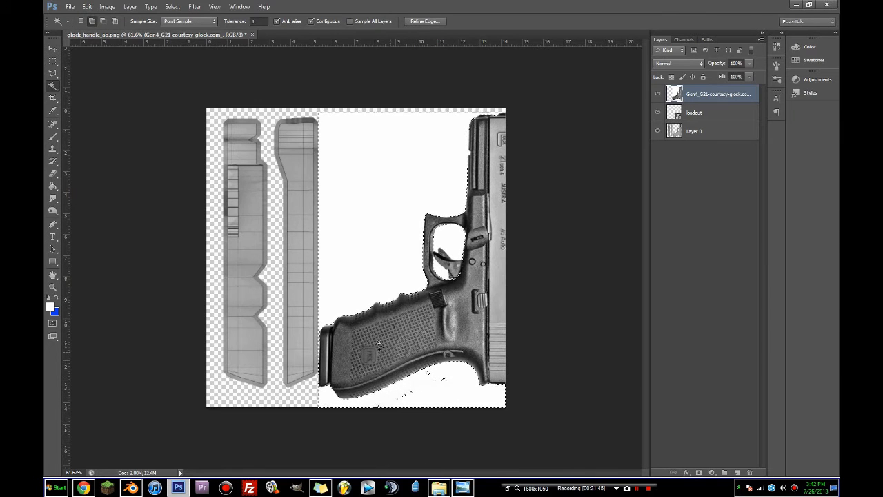
{"action": "left_click", "coordinate": [52, 61]}
{"action": "left_click_drag", "start_coordinate": [467, 391], "coordinate": [423, 370], "text": "shift"}
{"action": "left_click_drag", "start_coordinate": [434, 403], "coordinate": [391, 391], "text": "shift"}
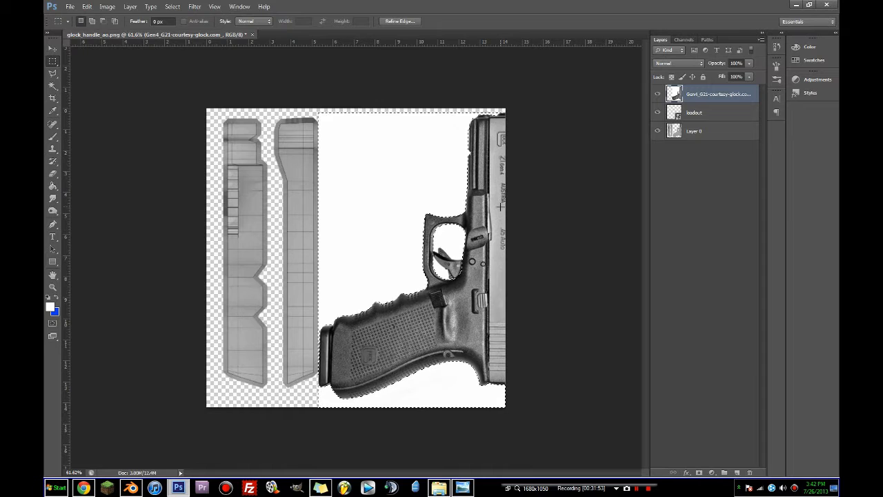
{"action": "key", "text": "Delete"}
{"action": "key", "text": "ctrl+d"}
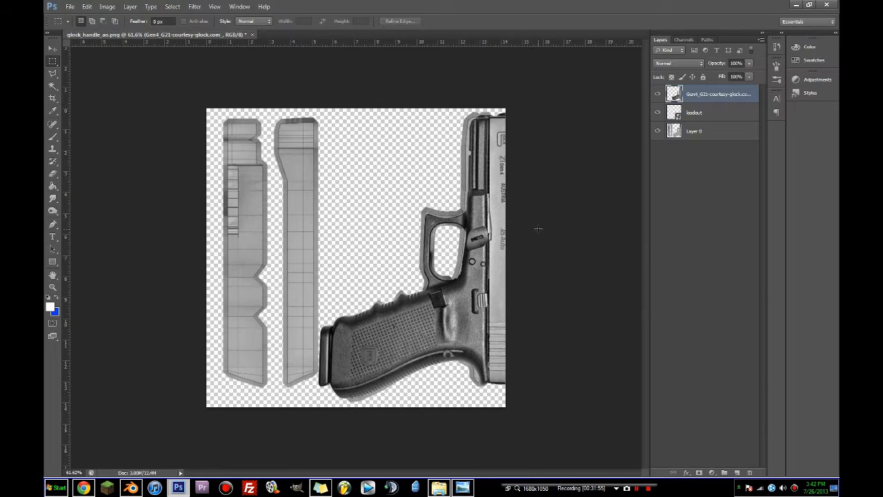
Step: Blend the Glock photo layer as Overlay beneath the loadout layer, and hide the loadout layer
{"action": "left_click", "coordinate": [680, 62]}
{"action": "left_click", "coordinate": [661, 192]}
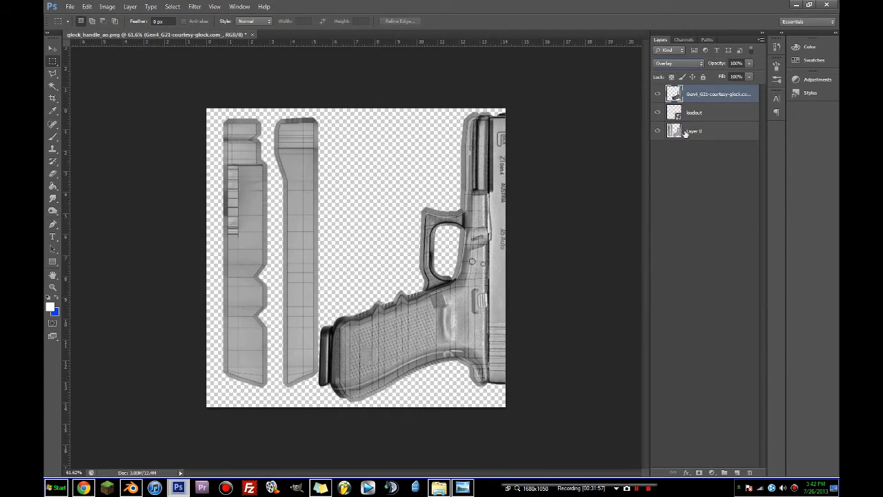
{"action": "left_click_drag", "start_coordinate": [696, 97], "coordinate": [694, 114]}
{"action": "left_click", "coordinate": [660, 94]}
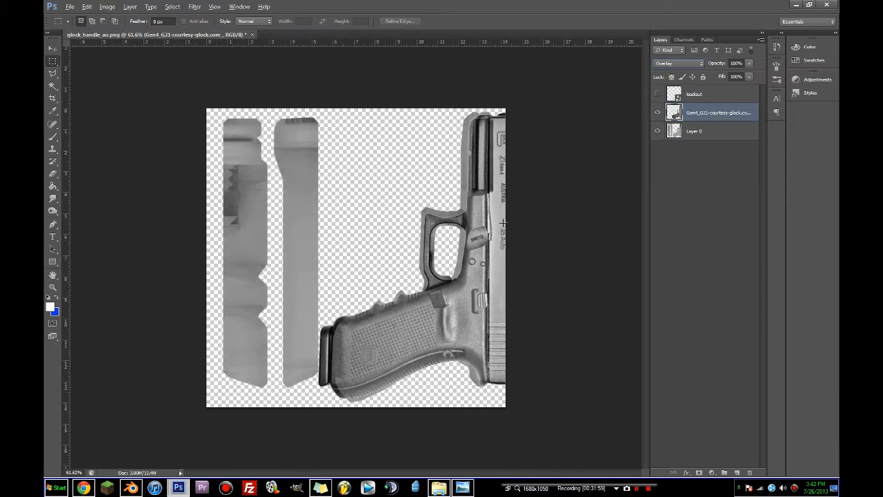
Step: Cycle through the Glock photo layer's blending modes and settle on Multiply
{"action": "key", "text": "shift+minus"}
{"action": "key", "text": "shift+minus"}
{"action": "key", "text": "shift+minus"}
{"action": "key", "text": "shift+minus"}
{"action": "key", "text": "shift+minus"}
{"action": "key", "text": "shift+minus"}
{"action": "key", "text": "shift+minus"}
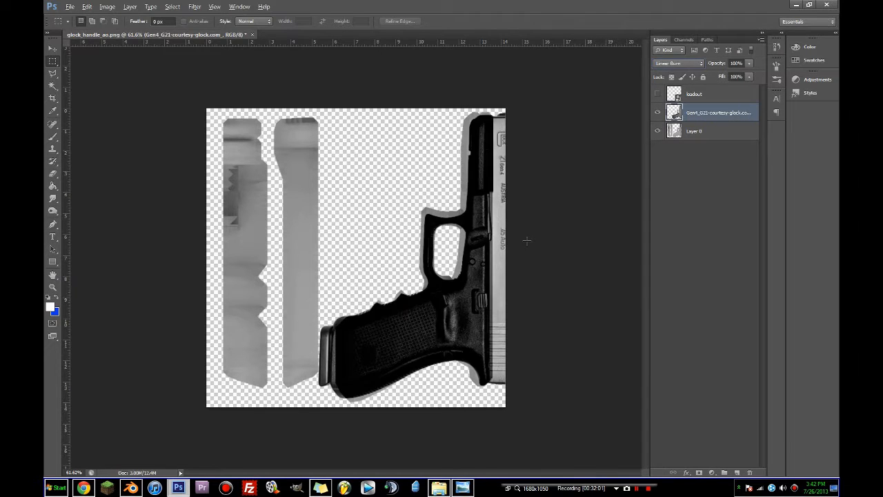
{"action": "key", "text": "shift+minus"}
{"action": "key", "text": "shift+minus"}
{"action": "key", "text": "shift+minus"}
{"action": "key", "text": "shift+minus"}
{"action": "key", "text": "shift+minus"}
{"action": "key", "text": "shift+plus"}
{"action": "key", "text": "shift+plus"}
{"action": "key", "text": "shift+plus"}
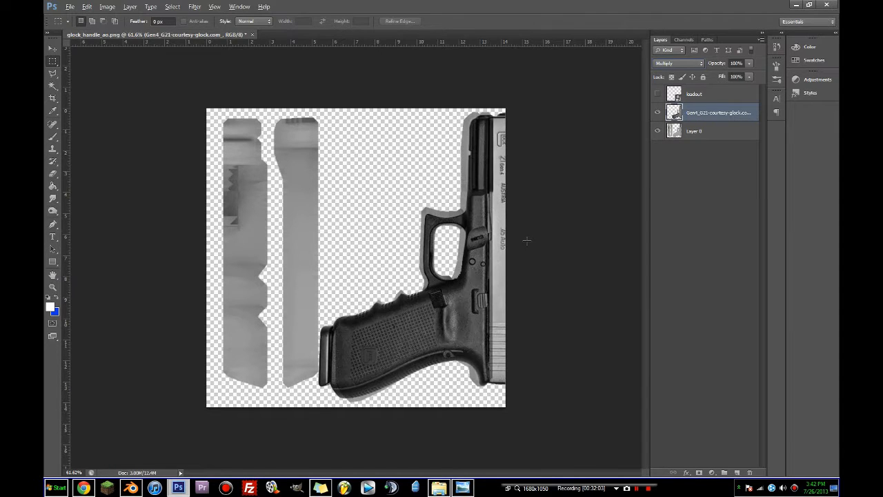
Step: Clone dark frame texture over the grey edge between the trigger guard opening and the frame with a 21 px Clone Stamp
{"action": "left_click", "coordinate": [55, 50]}
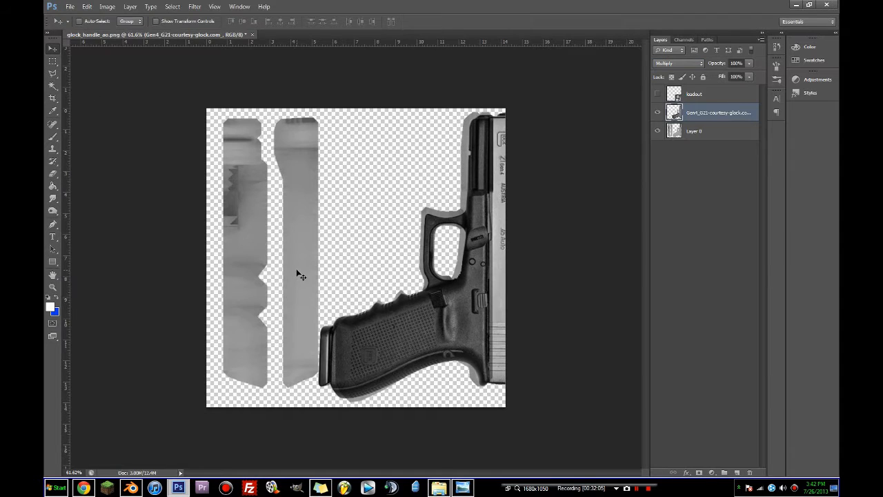
{"action": "scroll", "coordinate": [448, 279], "scroll_direction": "up", "scroll_amount": 6, "text": "alt"}
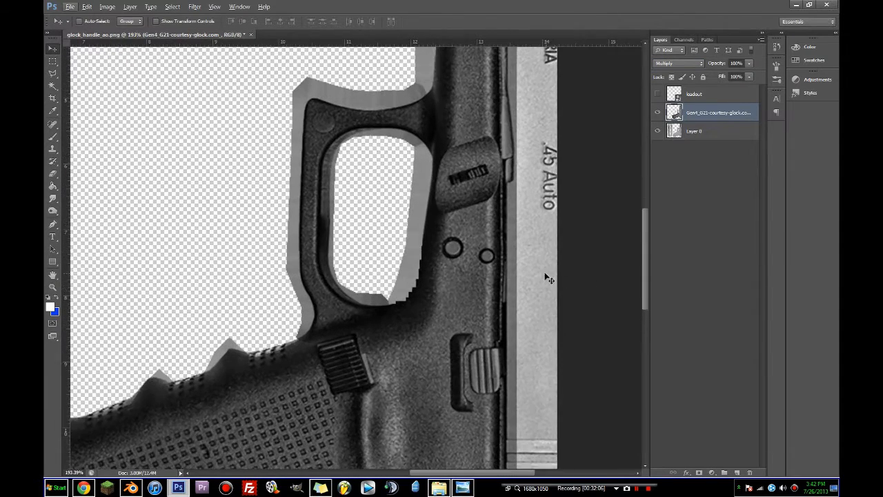
{"action": "scroll", "coordinate": [545, 279], "scroll_direction": "up", "scroll_amount": 3, "text": "alt"}
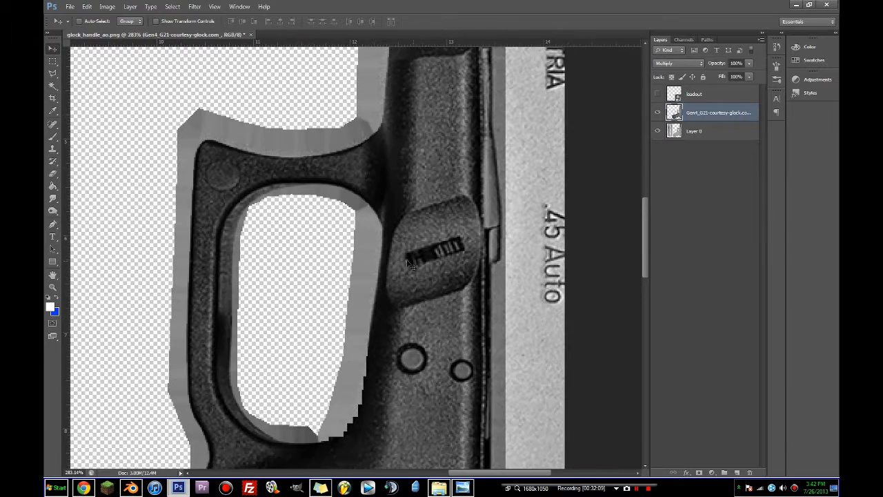
{"action": "scroll", "coordinate": [412, 265], "scroll_direction": "up", "scroll_amount": 2}
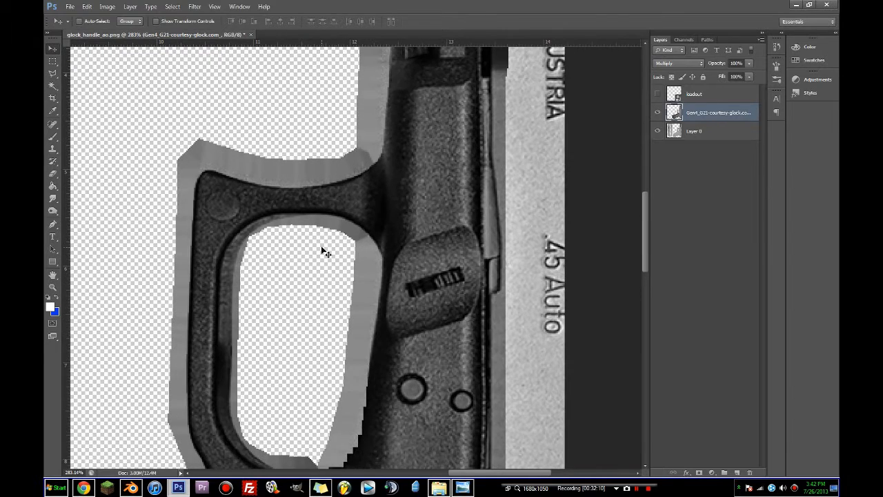
{"action": "left_click", "coordinate": [52, 149]}
{"action": "scroll", "coordinate": [367, 285], "scroll_direction": "up", "scroll_amount": 1, "text": "alt"}
{"action": "scroll", "coordinate": [368, 285], "scroll_direction": "up", "scroll_amount": 1, "text": "alt"}
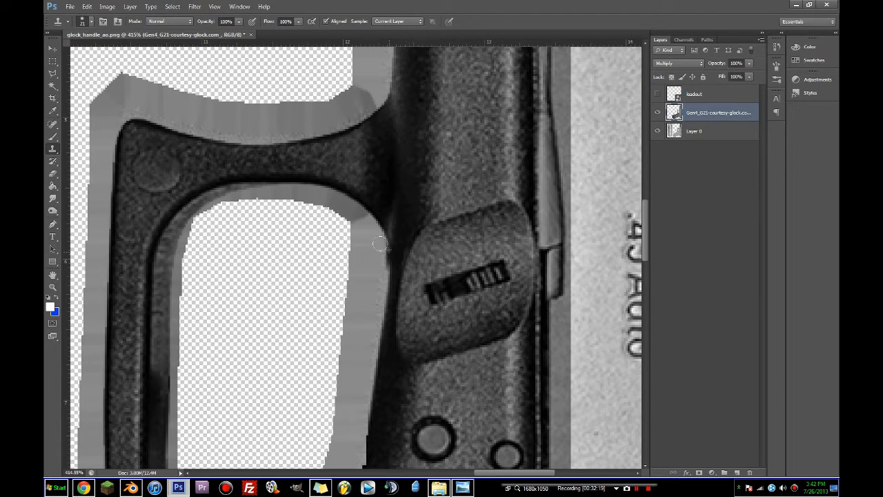
{"action": "mouse_move", "coordinate": [395, 207]}
{"action": "left_mouse_down"}
{"action": "mouse_move", "coordinate": [384, 216]}
{"action": "mouse_move", "coordinate": [377, 252]}
{"action": "mouse_move", "coordinate": [376, 342]}
{"action": "mouse_move", "coordinate": [374, 321]}
{"action": "left_mouse_up"}
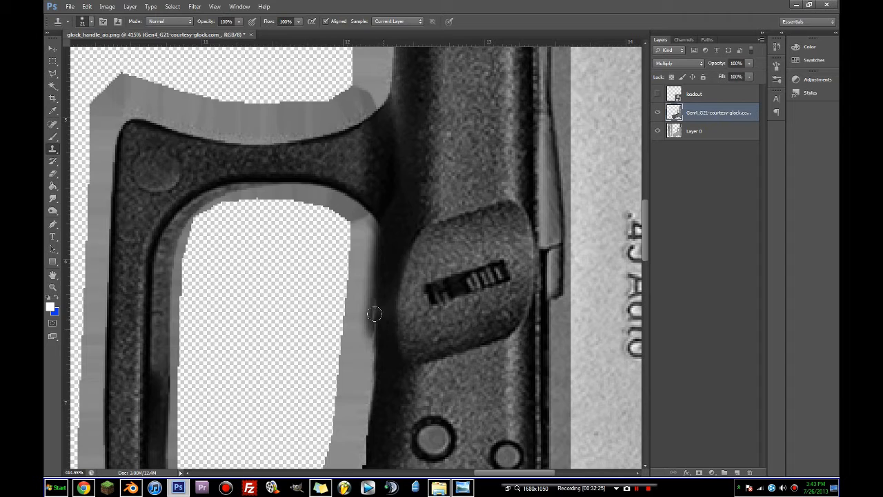
{"action": "left_click_drag", "start_coordinate": [368, 352], "coordinate": [365, 312]}
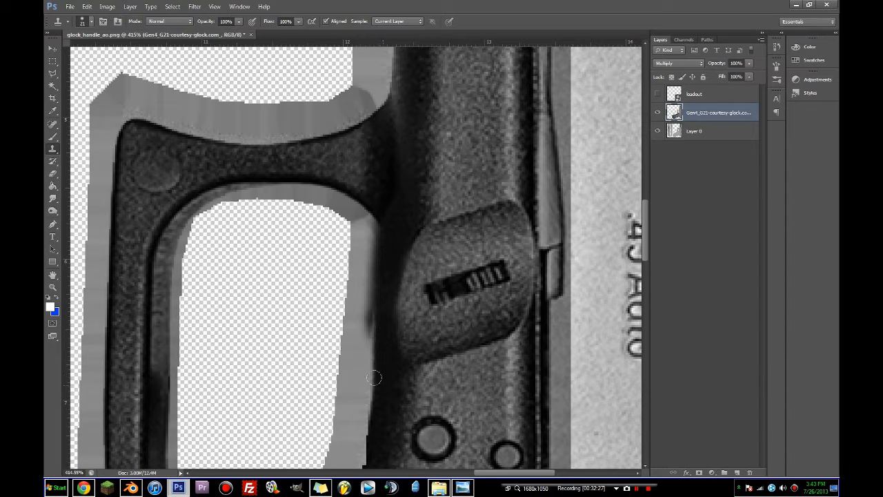
{"action": "mouse_move", "coordinate": [383, 434]}
{"action": "left_mouse_down"}
{"action": "mouse_move", "coordinate": [367, 414]}
{"action": "mouse_move", "coordinate": [368, 330]}
{"action": "left_mouse_up"}
{"action": "scroll", "coordinate": [491, 391], "scroll_direction": "down", "scroll_amount": 3, "text": "alt"}
{"action": "scroll", "coordinate": [562, 379], "scroll_direction": "up", "scroll_amount": 2, "text": "alt"}
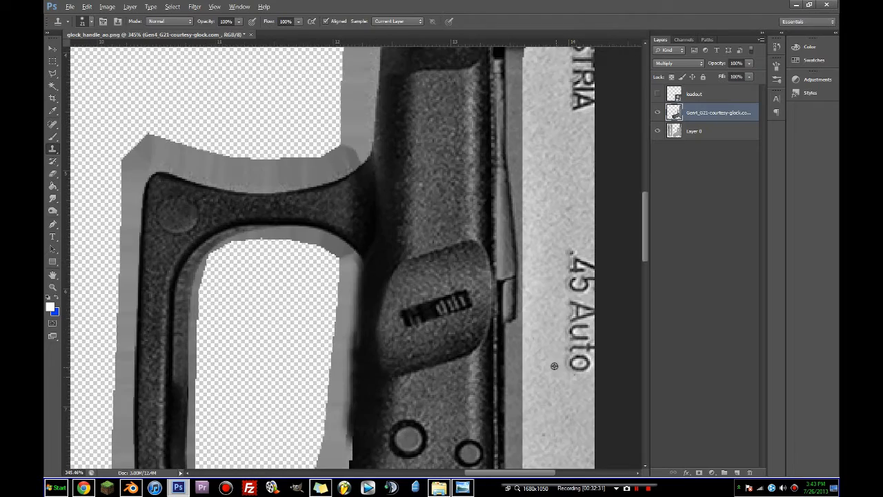
Step: Select the pistol's slide along the canvas edge with a tall rectangular marquee, delete it from the photo, and deselect
{"action": "scroll", "coordinate": [533, 352], "scroll_direction": "down", "scroll_amount": 4, "text": "alt"}
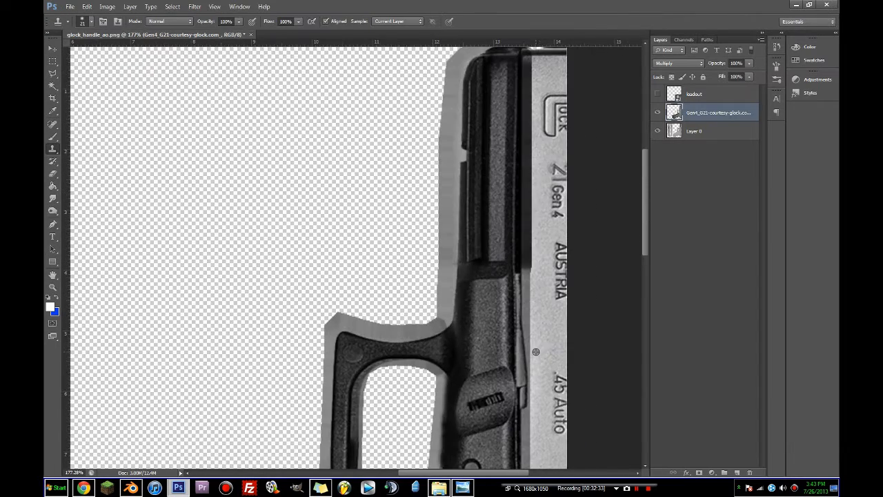
{"action": "scroll", "coordinate": [576, 234], "scroll_direction": "down", "scroll_amount": 3, "text": "alt"}
{"action": "left_click", "coordinate": [52, 61]}
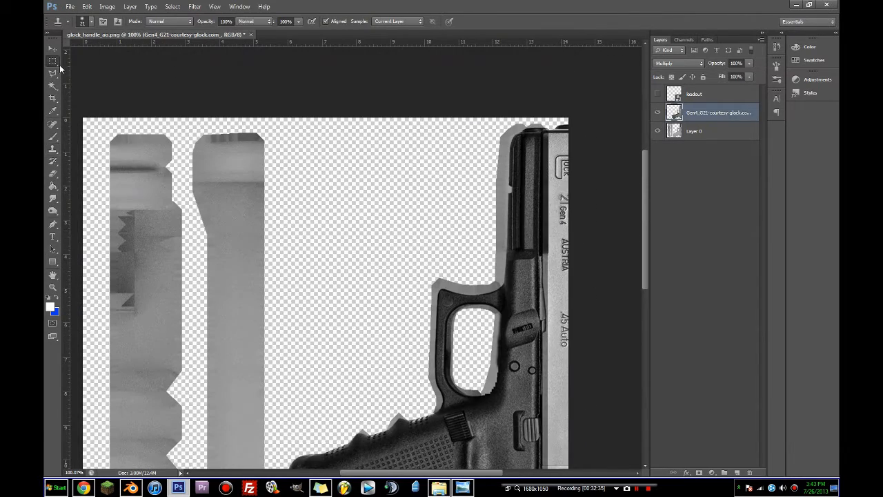
{"action": "scroll", "coordinate": [607, 353], "scroll_direction": "down", "scroll_amount": 5}
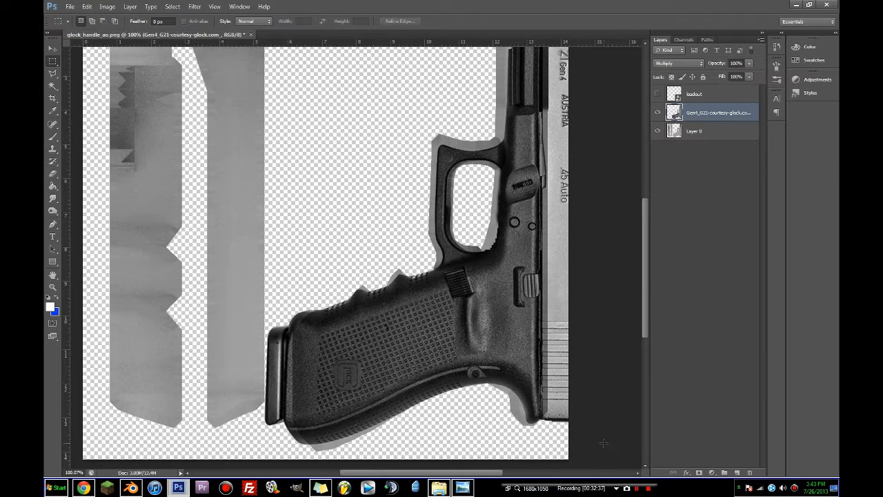
{"action": "left_click_drag", "start_coordinate": [570, 434], "coordinate": [541, 219]}
{"action": "key", "text": "Delete"}
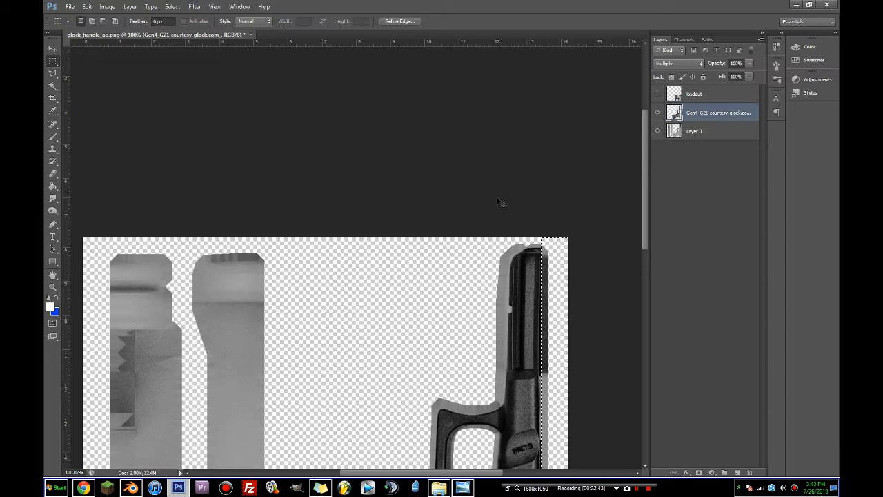
{"action": "key", "text": "ctrl+d"}
{"action": "scroll", "coordinate": [611, 351], "scroll_direction": "up", "scroll_amount": 6, "text": "alt"}
{"action": "scroll", "coordinate": [573, 359], "scroll_direction": "up", "scroll_amount": 1, "text": "alt"}
{"action": "scroll", "coordinate": [594, 361], "scroll_direction": "down", "scroll_amount": 5}
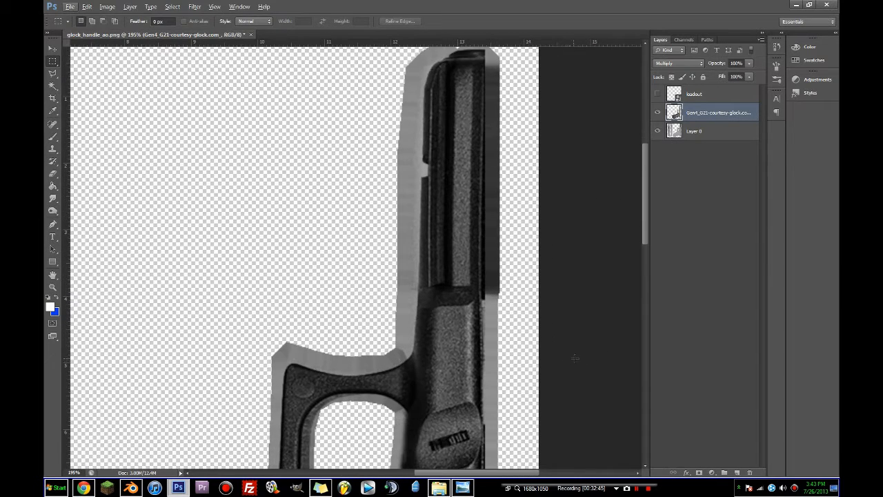
Step: Clone dark frame texture over the light inner edge of the frame's rear tang with the Clone Stamp
{"action": "scroll", "coordinate": [608, 362], "scroll_direction": "down", "scroll_amount": 10}
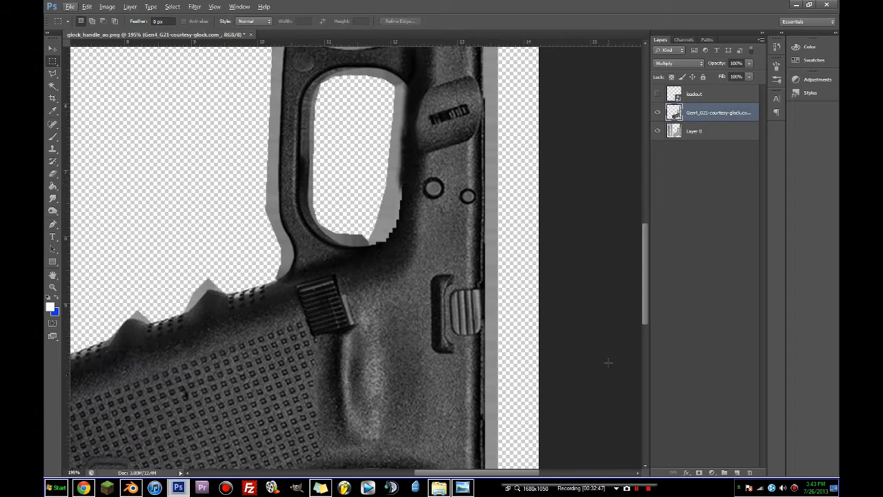
{"action": "scroll", "coordinate": [476, 369], "scroll_direction": "up", "scroll_amount": 2, "text": "alt"}
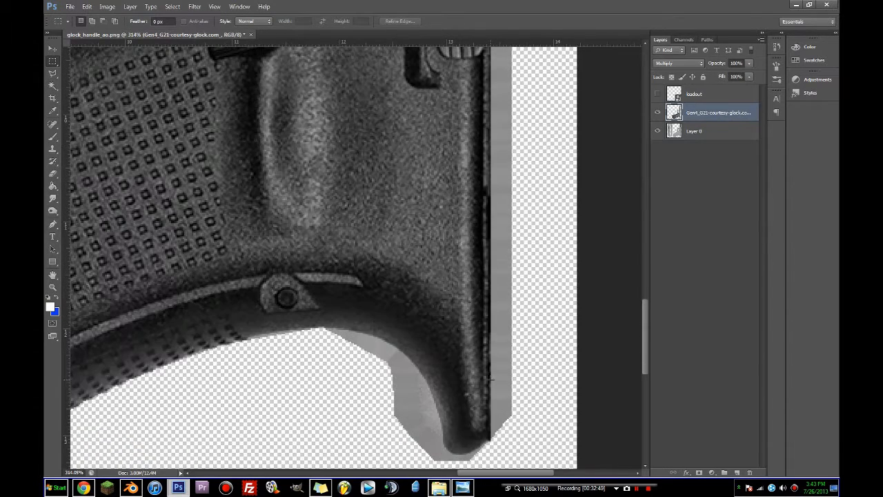
{"action": "left_click", "coordinate": [53, 149]}
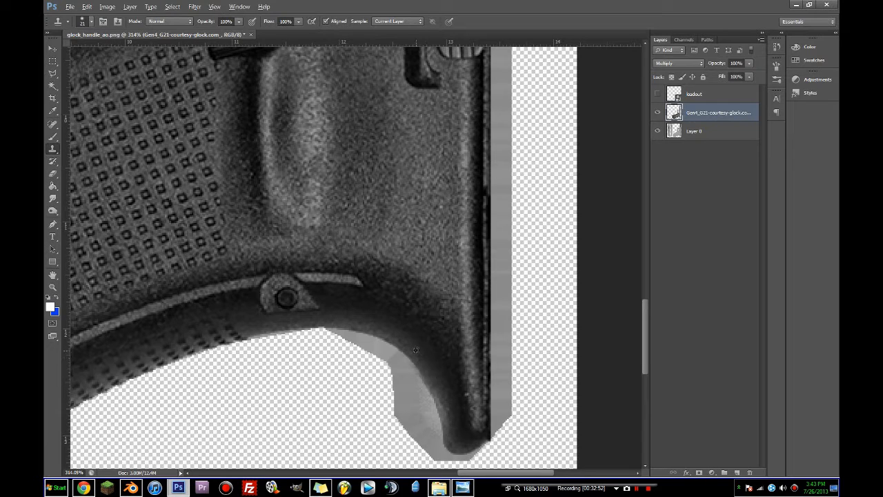
{"action": "left_click_drag", "start_coordinate": [442, 386], "coordinate": [448, 425]}
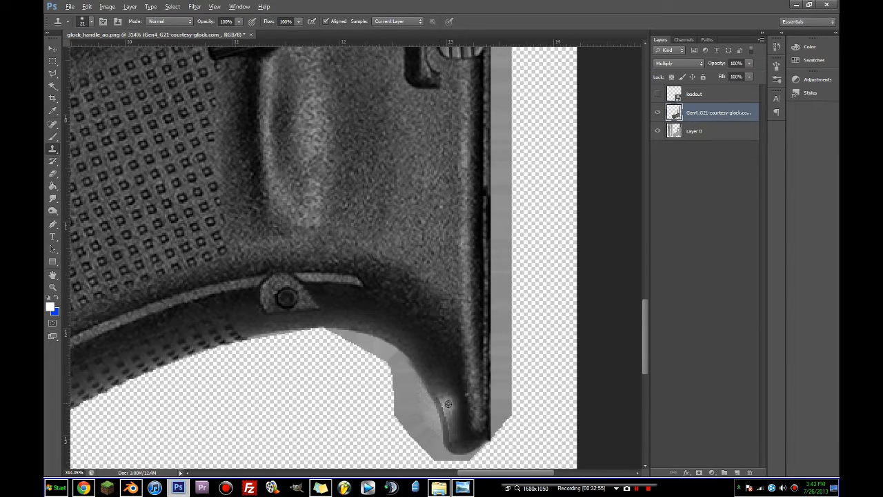
{"action": "left_click", "coordinate": [457, 379], "text": "alt"}
{"action": "mouse_move", "coordinate": [446, 393]}
{"action": "left_mouse_down"}
{"action": "mouse_move", "coordinate": [437, 427]}
{"action": "mouse_move", "coordinate": [454, 439]}
{"action": "left_mouse_up"}
{"action": "key", "text": "ctrl+z"}
{"action": "left_click", "coordinate": [399, 327], "text": "alt"}
{"action": "left_click_drag", "start_coordinate": [404, 343], "coordinate": [424, 354]}
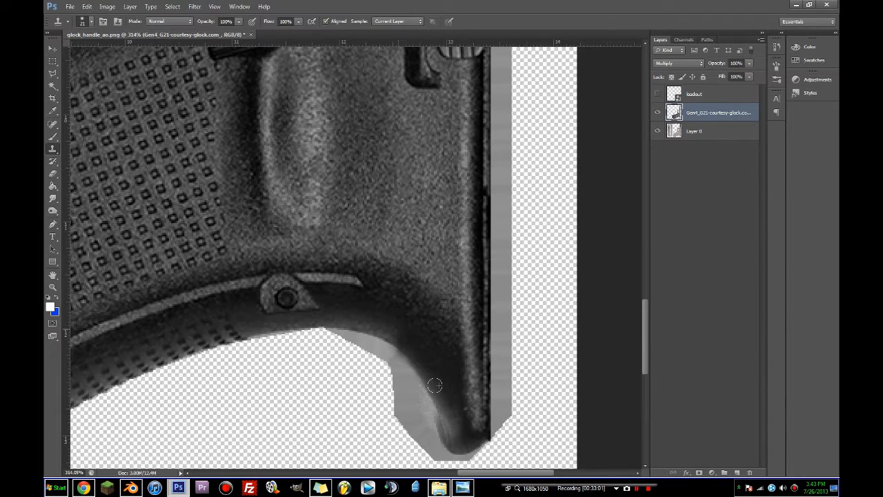
Step: Try to extend the cloned texture down the rear tang towards its tip, and undo the latest strokes
{"action": "left_click_drag", "start_coordinate": [448, 383], "coordinate": [461, 436]}
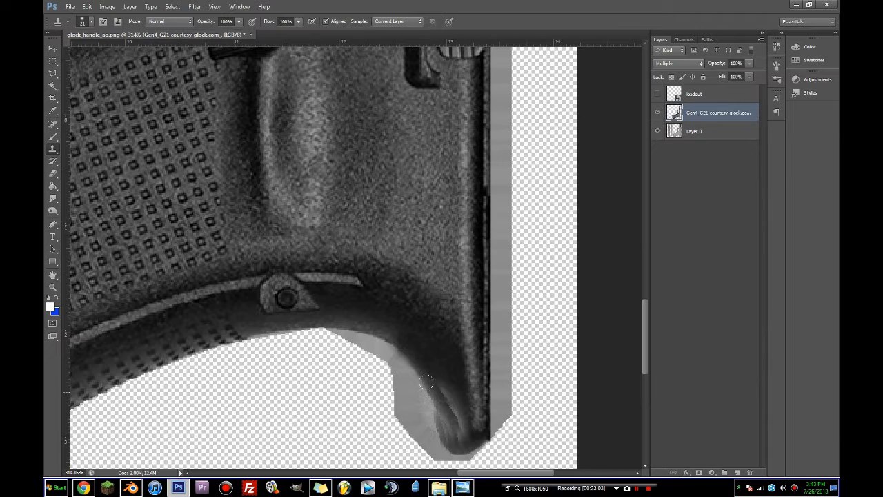
{"action": "left_click", "coordinate": [405, 334], "text": "alt"}
{"action": "left_click_drag", "start_coordinate": [411, 351], "coordinate": [453, 426]}
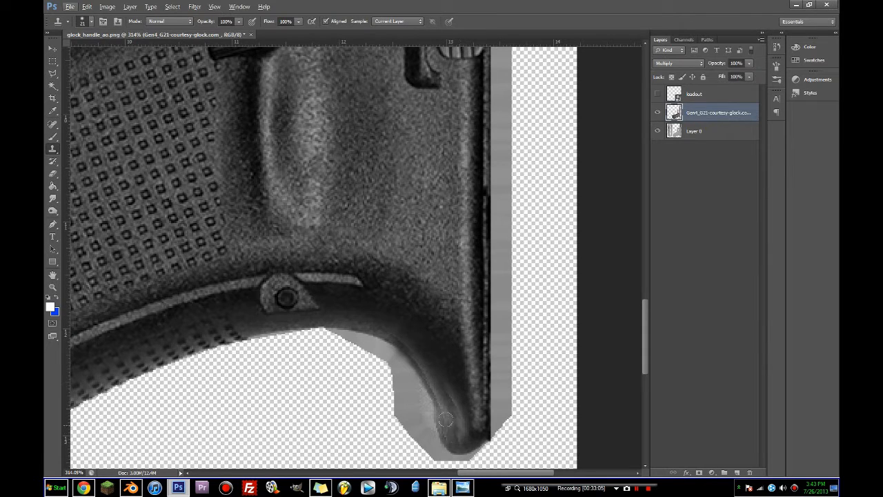
{"action": "key", "text": "ctrl+z"}
{"action": "key", "text": "ctrl+alt+z"}
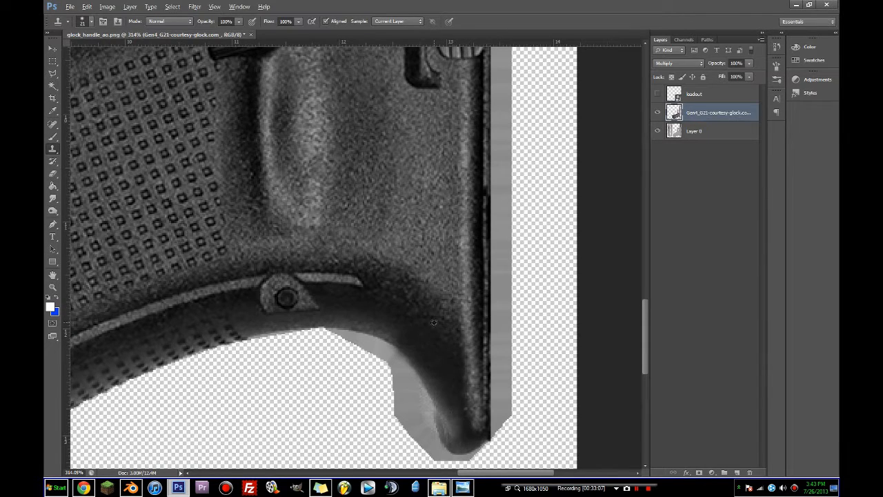
{"action": "key", "text": "ctrl+alt+z"}
{"action": "key", "text": "ctrl+alt+z"}
Step: Clone dark frame texture over the upper curve and middle of the rear tang with short strokes
{"action": "left_click_drag", "start_coordinate": [435, 387], "coordinate": [443, 405]}
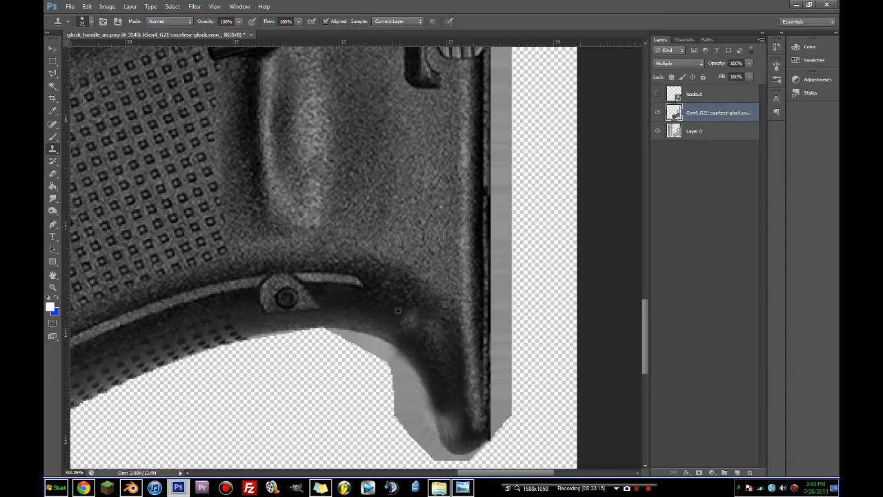
{"action": "left_click_drag", "start_coordinate": [408, 316], "coordinate": [415, 325]}
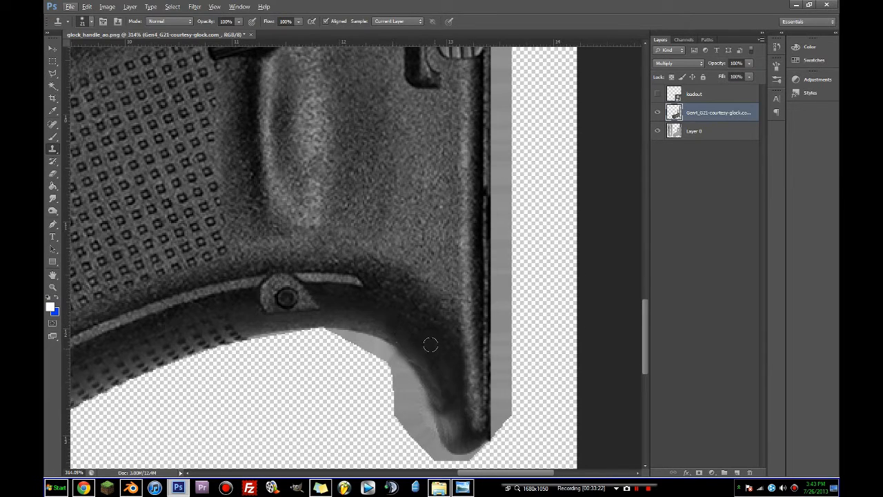
{"action": "left_click_drag", "start_coordinate": [429, 345], "coordinate": [436, 354]}
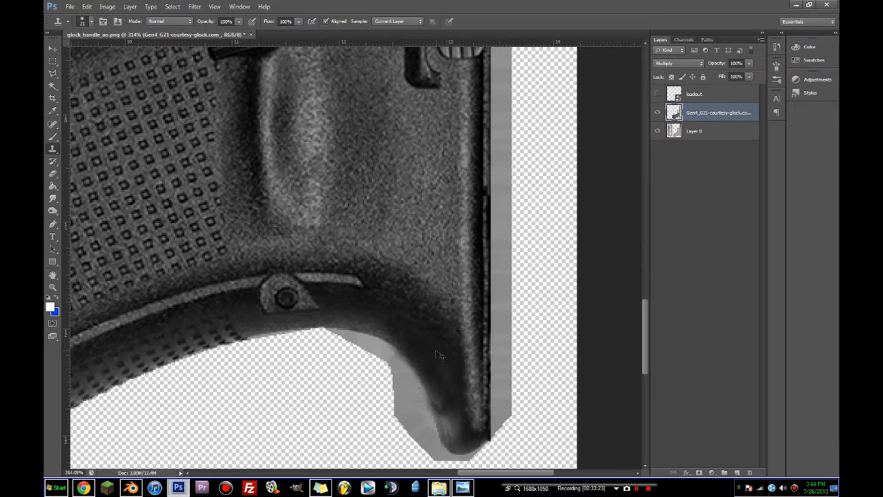
Step: Copy a small rectangular patch of dark frame texture to a new layer and move it onto the tang's inner edge
{"action": "left_click", "coordinate": [52, 61]}
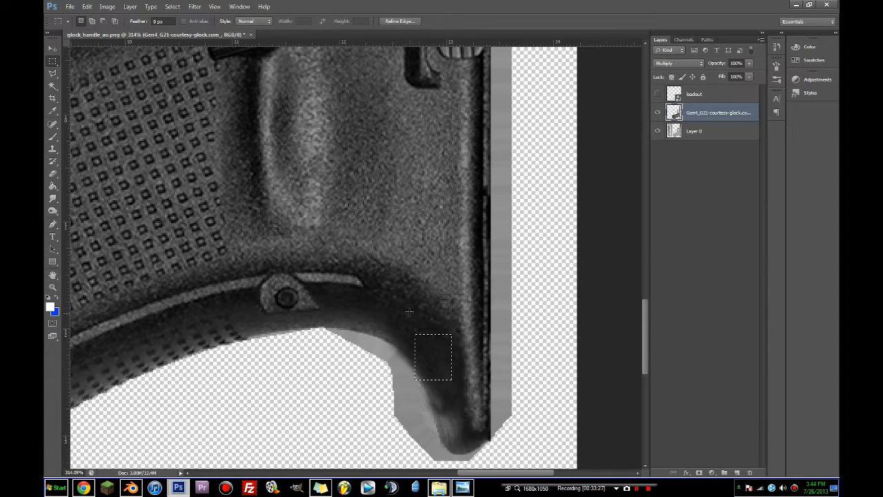
{"action": "mouse_move", "coordinate": [409, 312]}
{"action": "left_mouse_down"}
{"action": "mouse_move", "coordinate": [438, 328]}
{"action": "mouse_move", "coordinate": [417, 307]}
{"action": "mouse_move", "coordinate": [409, 318]}
{"action": "mouse_move", "coordinate": [399, 308]}
{"action": "left_mouse_up"}
{"action": "key", "text": "ctrl+j"}
{"action": "left_click", "coordinate": [53, 50]}
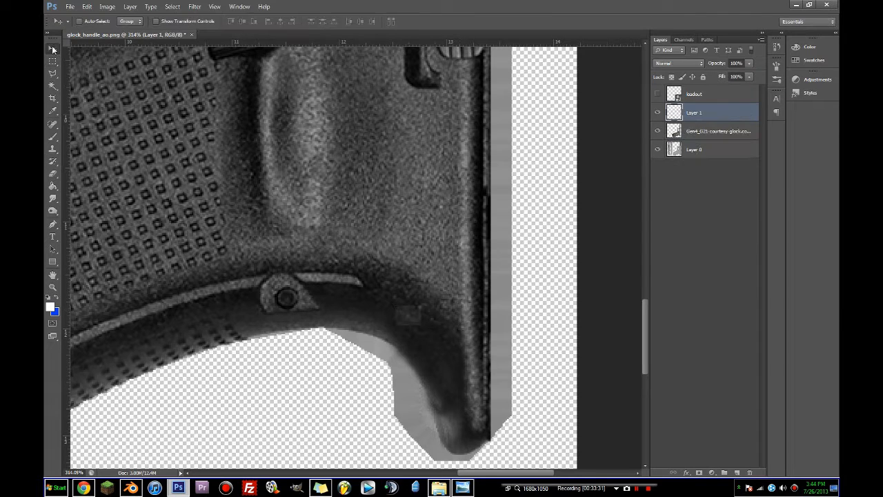
{"action": "left_click_drag", "start_coordinate": [509, 238], "coordinate": [520, 301]}
Step: Paste three more copies of the dark patch, stepping them down the tang's inner edge
{"action": "key", "text": "ctrl+v"}
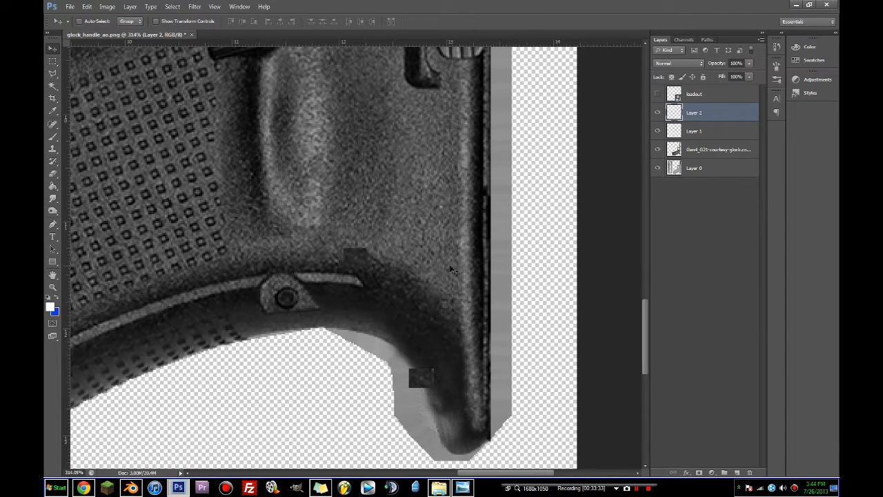
{"action": "left_click_drag", "start_coordinate": [452, 270], "coordinate": [493, 388]}
{"action": "key", "text": "ctrl+v"}
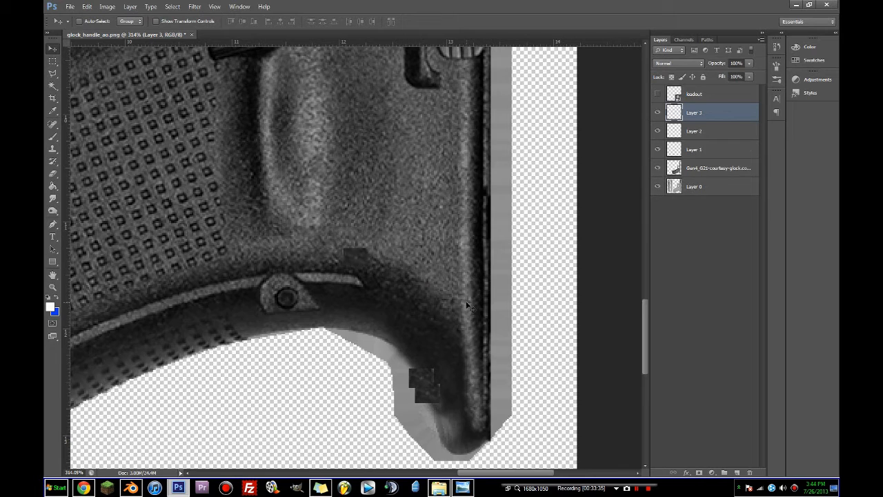
{"action": "left_click_drag", "start_coordinate": [467, 306], "coordinate": [549, 452]}
{"action": "key", "text": "ctrl+v"}
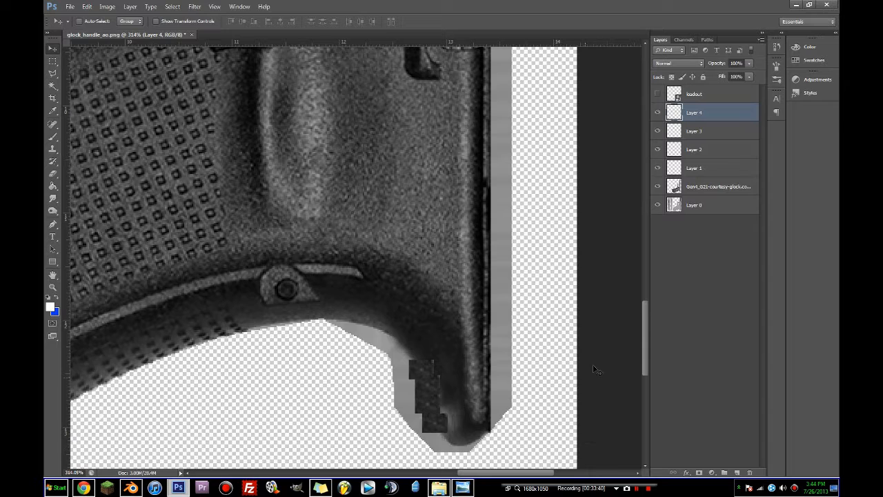
Step: Merge the four patch layers into one layer and set its blending mode to Multiply
{"action": "left_click", "coordinate": [685, 166], "text": "shift"}
{"action": "right_click", "coordinate": [684, 145]}
{"action": "left_click", "coordinate": [711, 321]}
{"action": "left_click", "coordinate": [679, 63]}
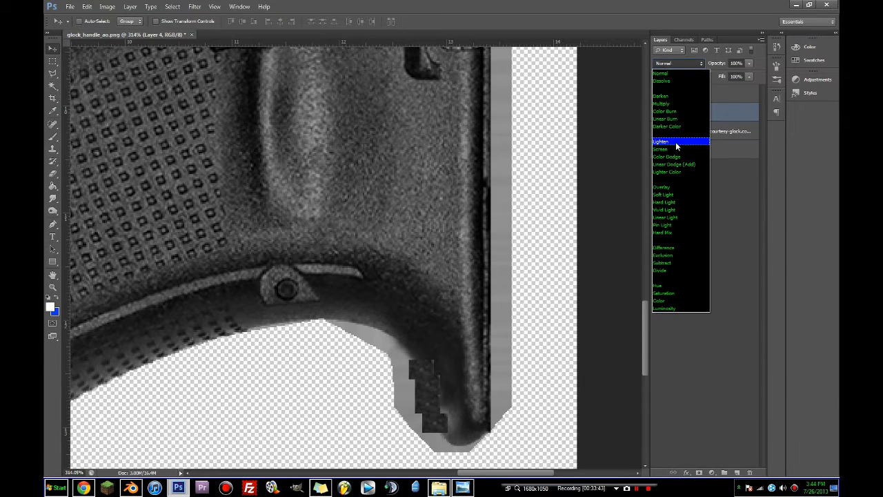
{"action": "left_click", "coordinate": [661, 104]}
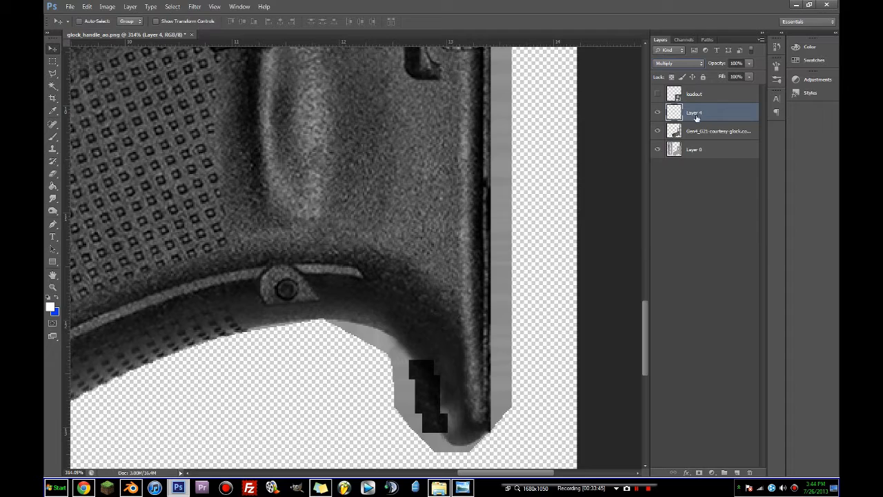
Step: Move the merged patch layer beneath the Glock photo layer and set its blending mode to Normal
{"action": "left_click_drag", "start_coordinate": [696, 118], "coordinate": [691, 133]}
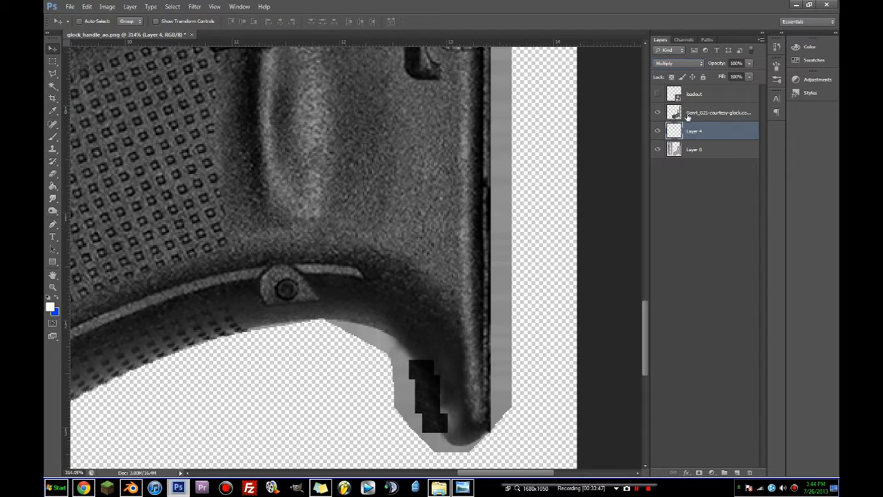
{"action": "left_click", "coordinate": [680, 63]}
{"action": "left_click", "coordinate": [664, 65]}
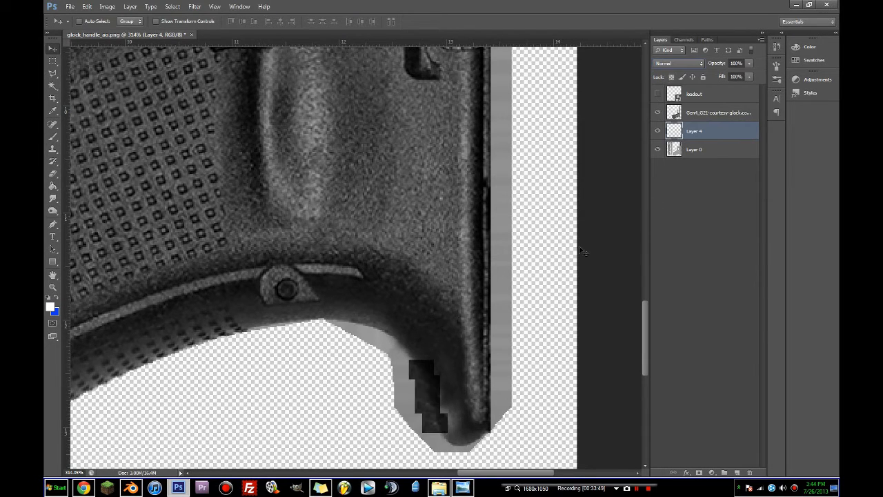
Step: Erase the patch layer where it overlaps the tang, using a soft round 5 px Eraser with 0% hardness
{"action": "left_click", "coordinate": [55, 172]}
{"action": "right_click", "coordinate": [430, 338]}
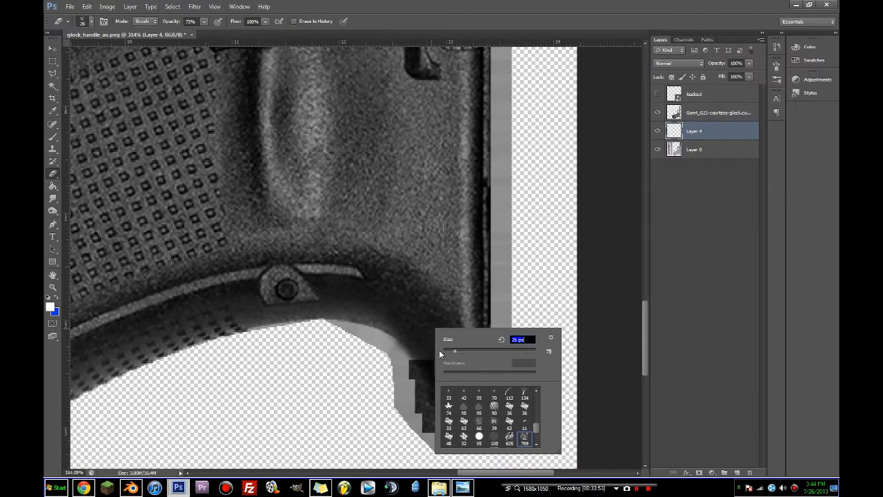
{"action": "left_click", "coordinate": [445, 352]}
{"action": "scroll", "coordinate": [455, 392], "scroll_direction": "up", "scroll_amount": 5}
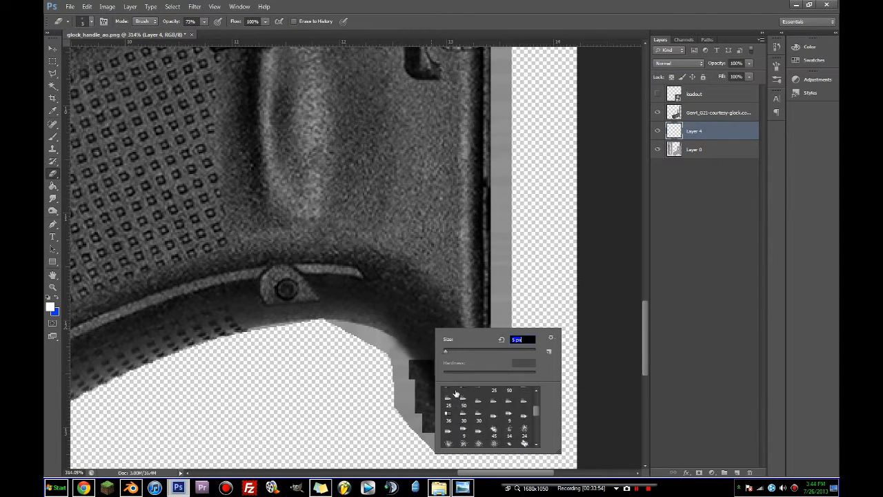
{"action": "scroll", "coordinate": [450, 391], "scroll_direction": "up", "scroll_amount": 2}
{"action": "scroll", "coordinate": [511, 402], "scroll_direction": "up", "scroll_amount": 2}
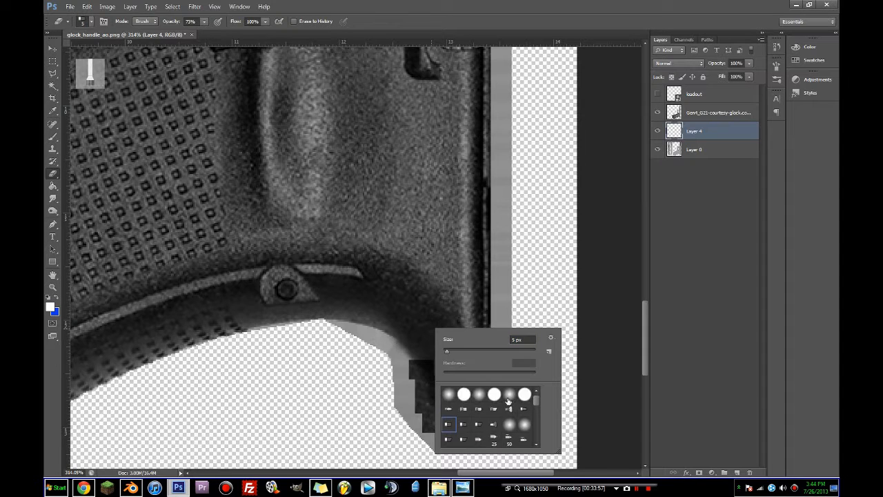
{"action": "key", "text": "Return"}
{"action": "right_click", "coordinate": [435, 348]}
{"action": "left_click", "coordinate": [451, 411]}
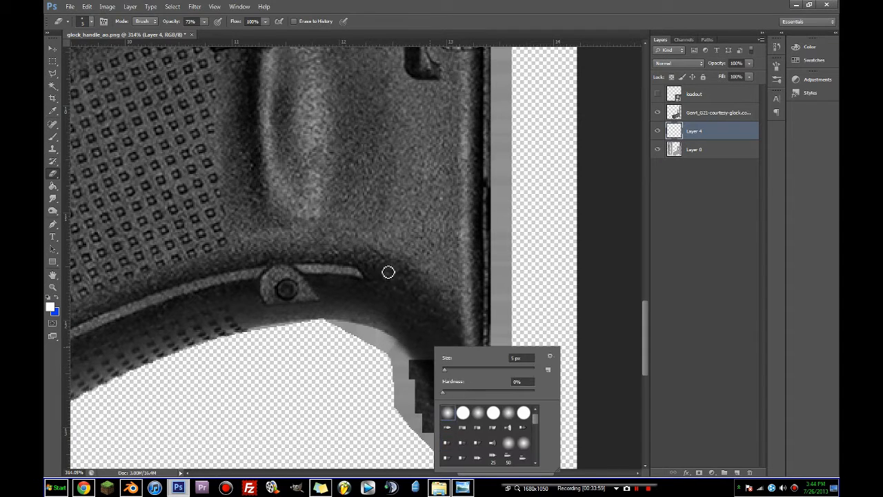
{"action": "key", "text": "Return"}
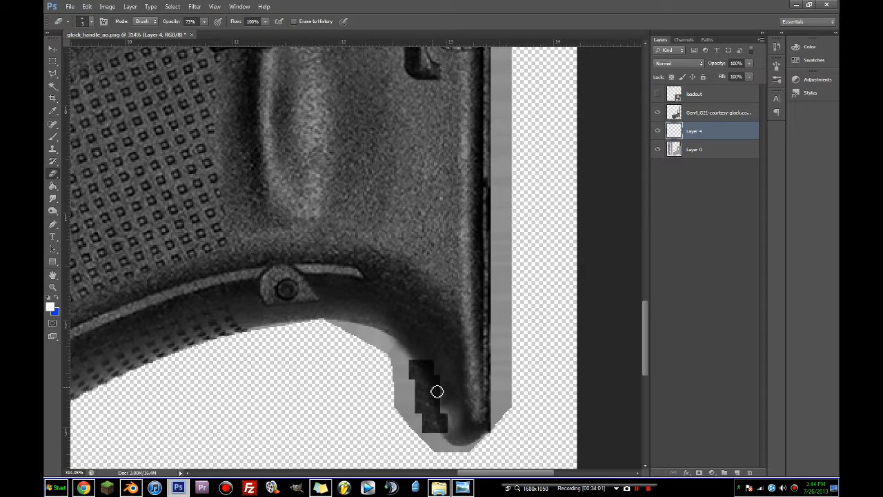
{"action": "left_click_drag", "start_coordinate": [447, 443], "coordinate": [450, 438]}
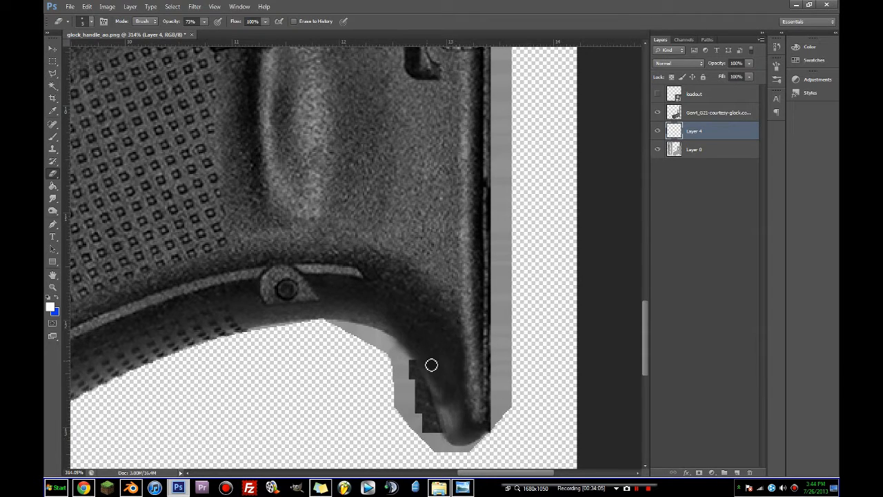
{"action": "scroll", "coordinate": [460, 403], "scroll_direction": "down", "scroll_amount": 5, "text": "alt"}
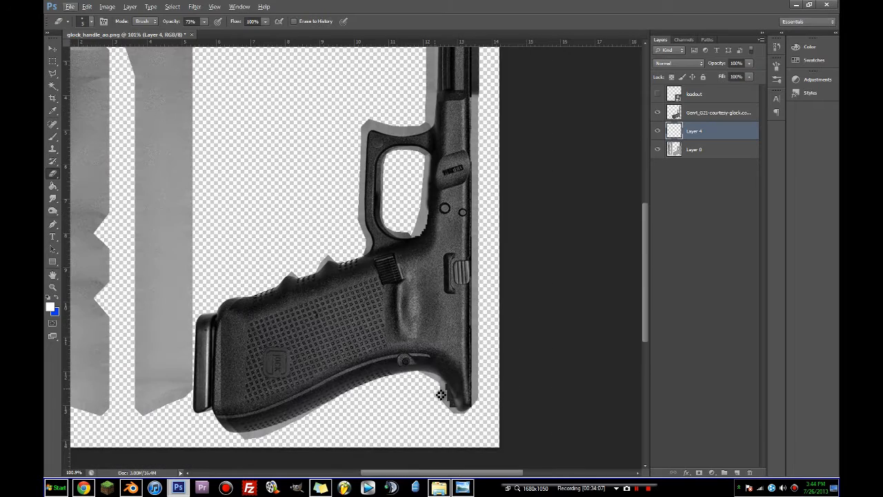
Step: Export the image for web as a PNG-8 named glock_handle_c in the weapons folder
{"action": "left_click", "coordinate": [70, 6]}
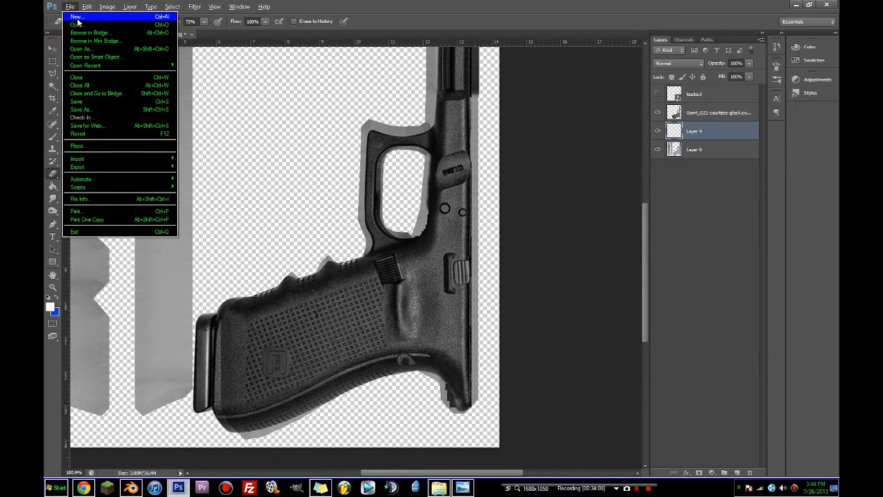
{"action": "left_click", "coordinate": [107, 126]}
{"action": "left_click", "coordinate": [406, 384]}
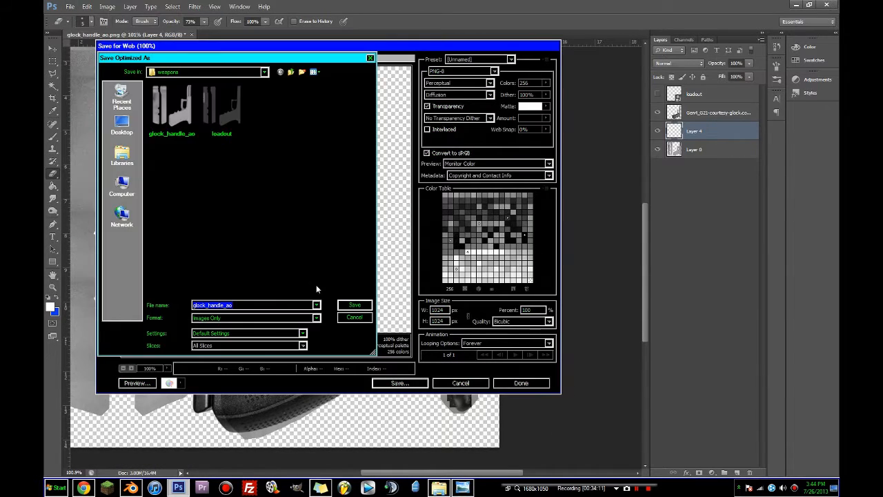
{"action": "key", "text": "Right"}
{"action": "key", "text": "BackSpace"}
{"action": "key", "text": "BackSpace"}
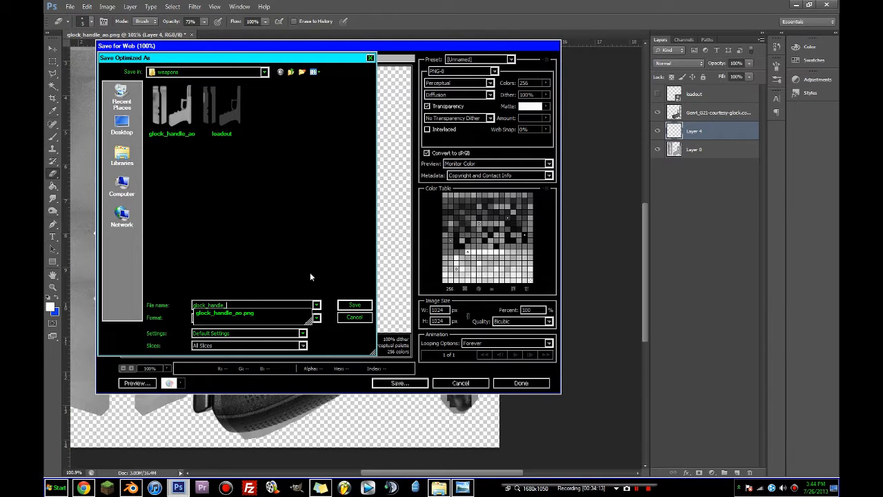
{"action": "type", "text": "c"}
{"action": "key", "text": "Return"}
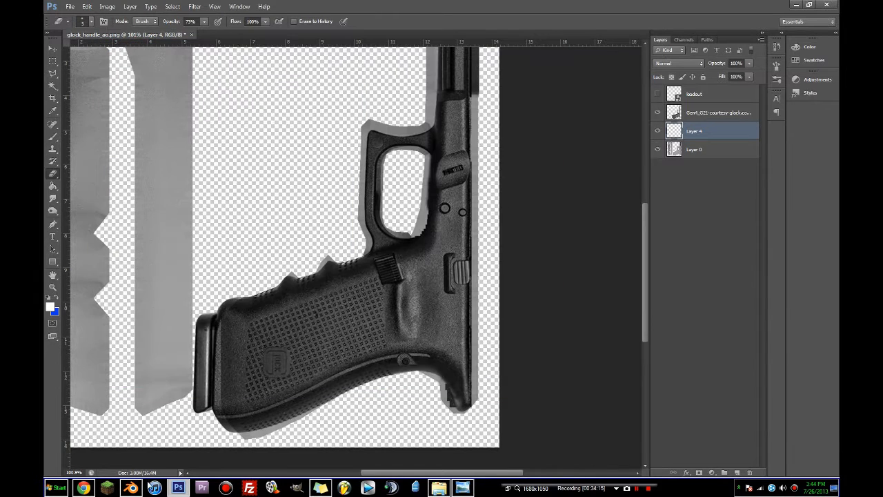
Step: Switch to Blender, create a material named glock_handle on the gun's handle mesh, and save the file
{"action": "left_click", "coordinate": [138, 489]}
{"action": "scroll", "coordinate": [331, 227], "scroll_direction": "up", "scroll_amount": 2}
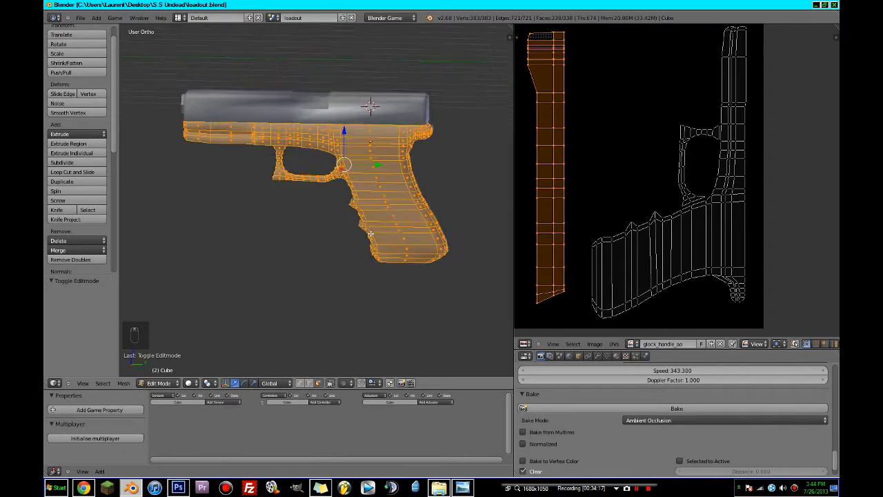
{"action": "middle_click_drag", "start_coordinate": [359, 211], "coordinate": [445, 256]}
{"action": "left_click", "coordinate": [616, 355]}
{"action": "left_click", "coordinate": [560, 431]}
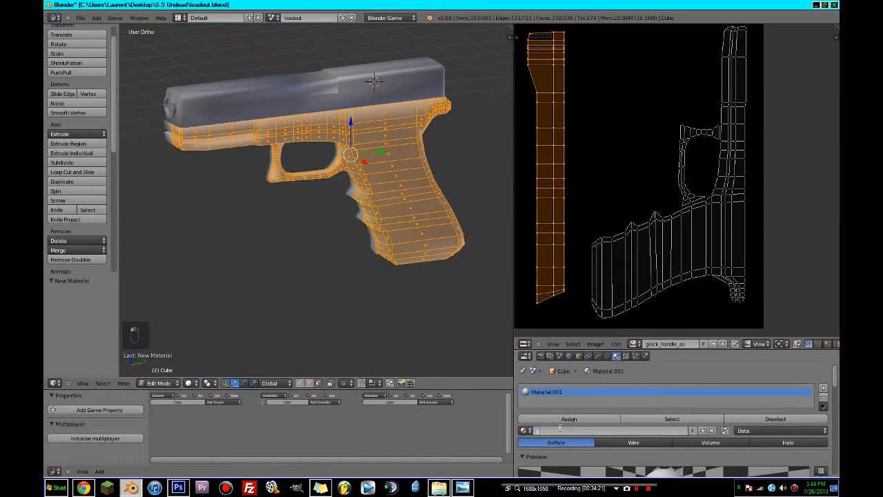
{"action": "left_click", "coordinate": [560, 431]}
{"action": "type", "text": "glock_handle"}
{"action": "key", "text": "Return"}
{"action": "key", "text": "ctrl+s"}
Step: Add a new texture named glock_handle_t to the glock_handle material and set its type to Image or Movie
{"action": "left_click", "coordinate": [625, 356]}
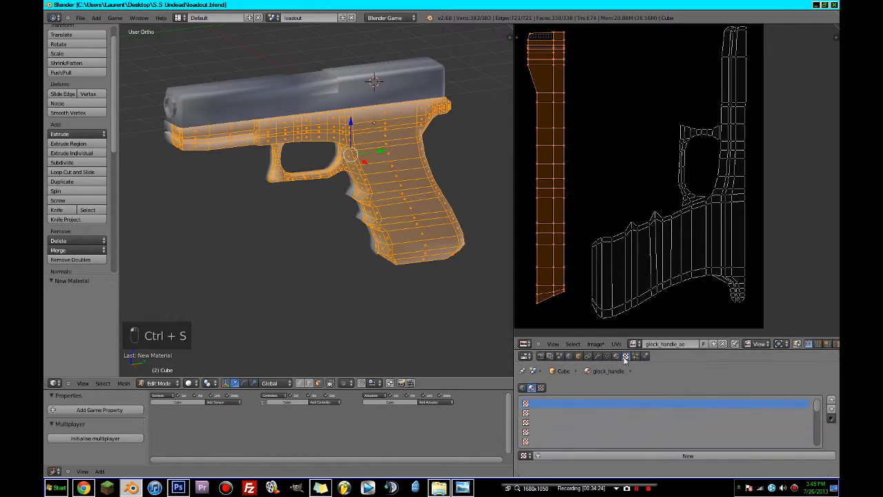
{"action": "left_click", "coordinate": [585, 454]}
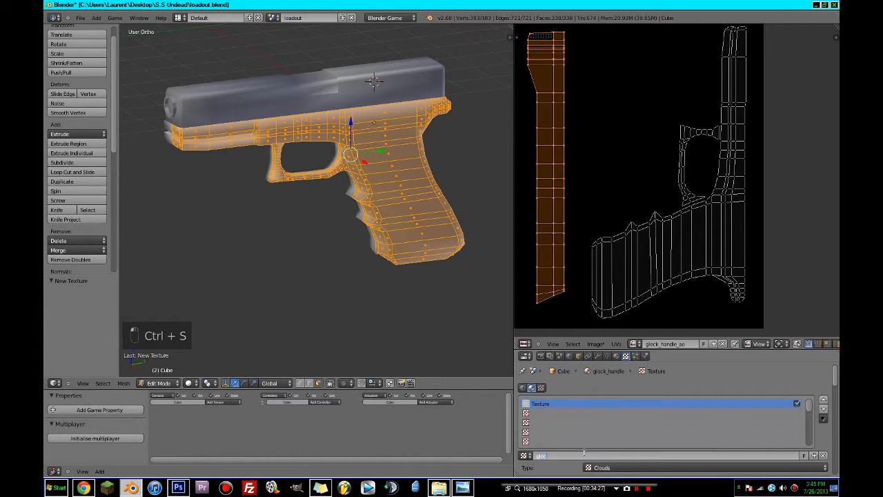
{"action": "left_click", "coordinate": [584, 455]}
{"action": "type", "text": "glock_handle_t"}
{"action": "key", "text": "Return"}
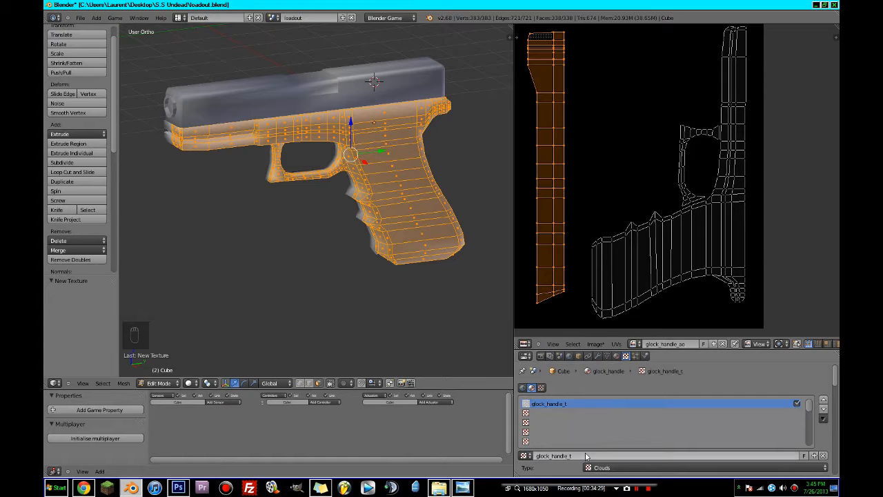
{"action": "left_click", "coordinate": [604, 467]}
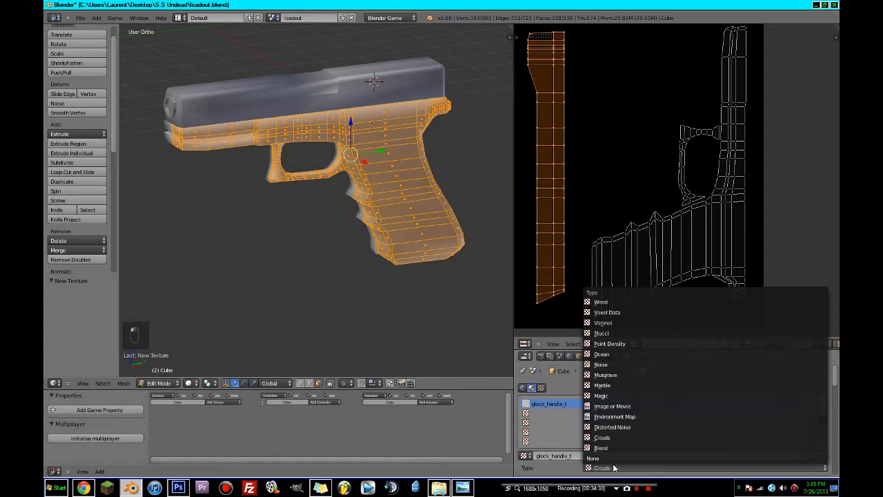
{"action": "left_click", "coordinate": [618, 407]}
Step: Load glock_handle_t.png from the weapons folder as the texture's image
{"action": "left_click_drag", "start_coordinate": [578, 350], "coordinate": [590, 243]}
{"action": "scroll", "coordinate": [648, 365], "scroll_direction": "down", "scroll_amount": 6}
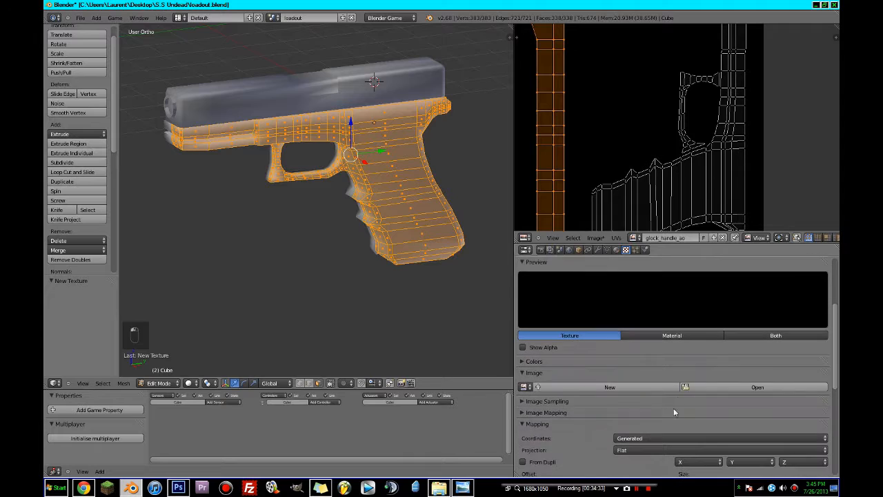
{"action": "left_click", "coordinate": [757, 387]}
{"action": "left_click", "coordinate": [192, 83]}
{"action": "left_click", "coordinate": [185, 83]}
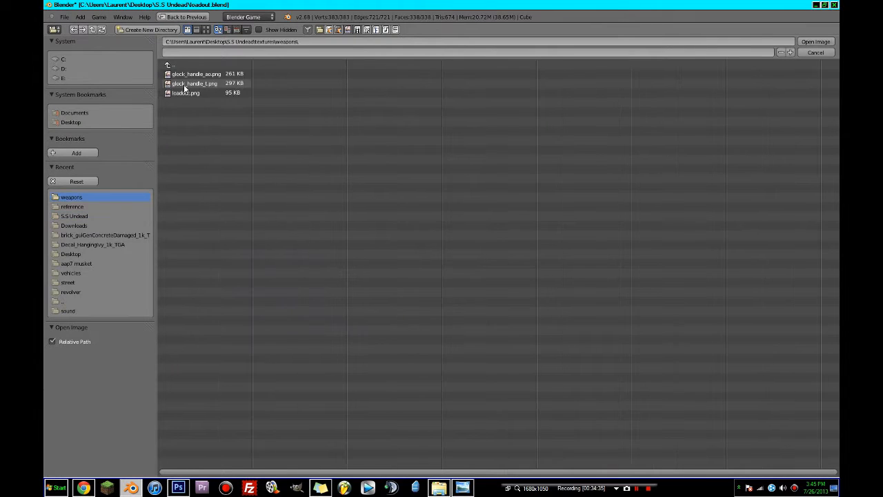
{"action": "double_click", "coordinate": [185, 84]}
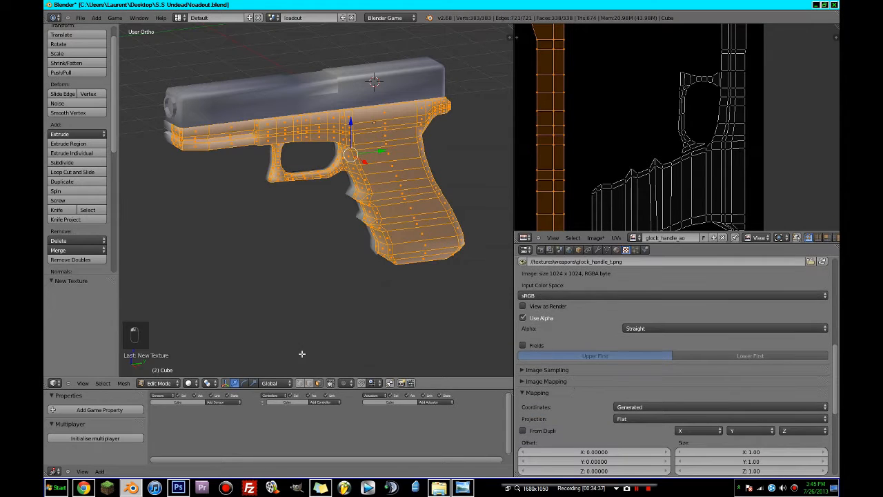
Step: In Object Mode, add a Sun lamp and raise it about 9.4 units along the Z axis
{"action": "key", "text": "shift+a"}
{"action": "key", "text": "Tab"}
{"action": "key", "text": "shift+a"}
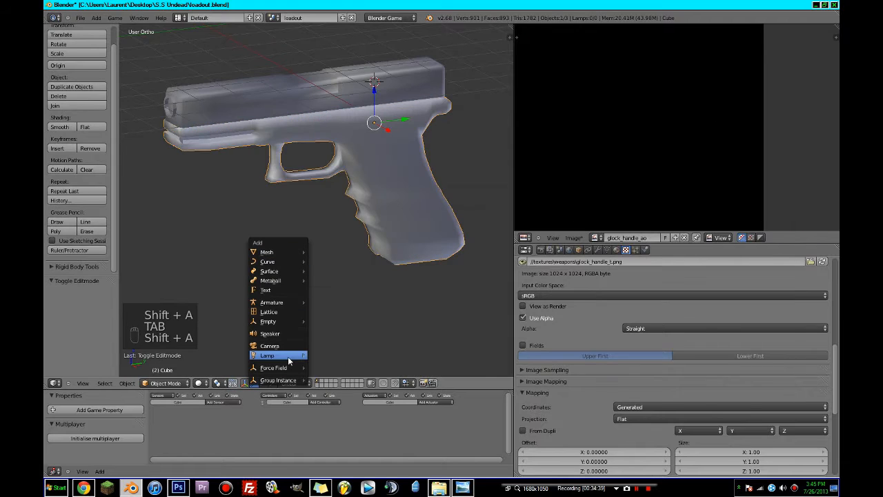
{"action": "mouse_move", "coordinate": [288, 358]}
{"action": "left_click", "coordinate": [332, 369]}
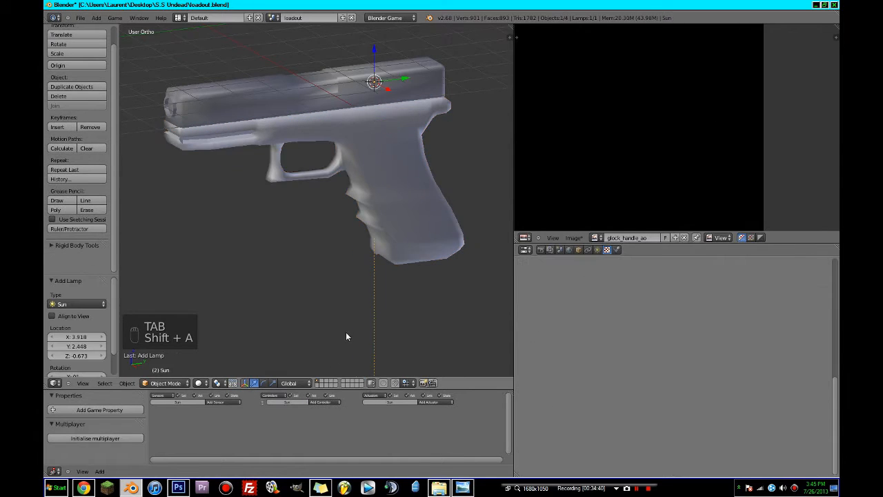
{"action": "scroll", "coordinate": [345, 330], "scroll_direction": "down", "scroll_amount": 6}
{"action": "left_click_drag", "start_coordinate": [336, 131], "coordinate": [338, 3]}
{"action": "scroll", "coordinate": [338, 206], "scroll_direction": "up", "scroll_amount": 5}
Step: Select the gun's handle mesh and set the viewport shading to Texture
{"action": "right_click", "coordinate": [370, 178]}
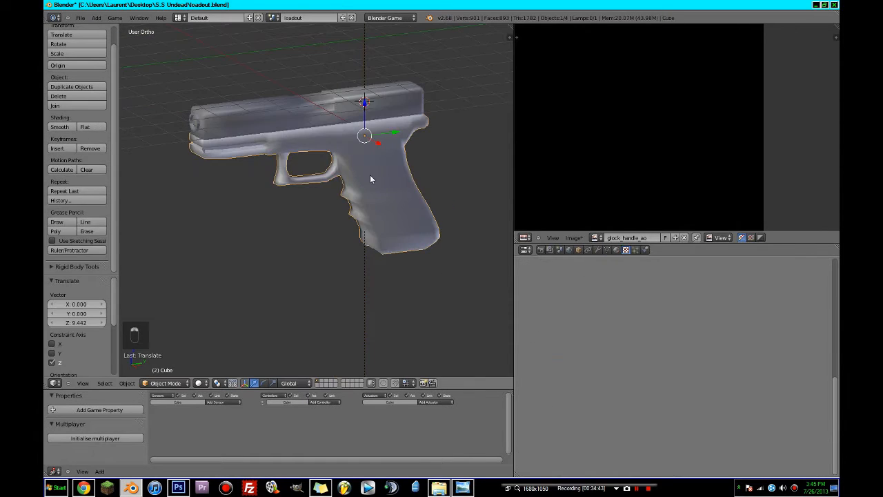
{"action": "left_click", "coordinate": [202, 383]}
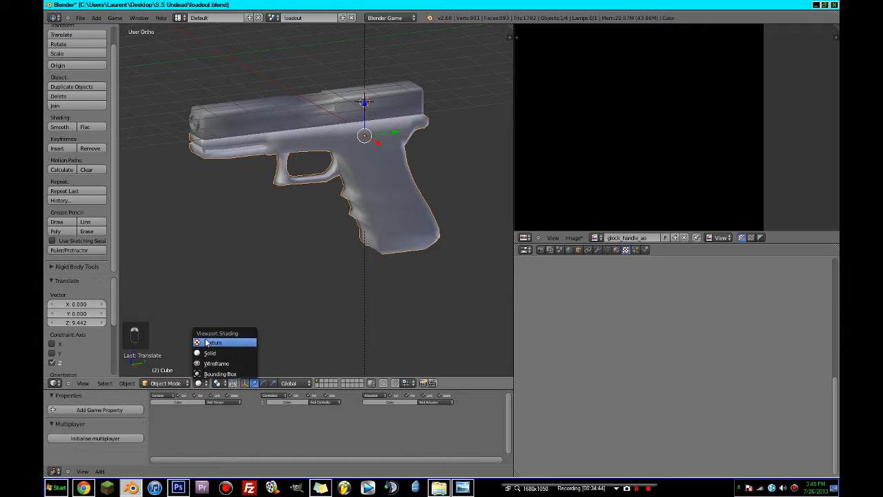
{"action": "left_click", "coordinate": [616, 253]}
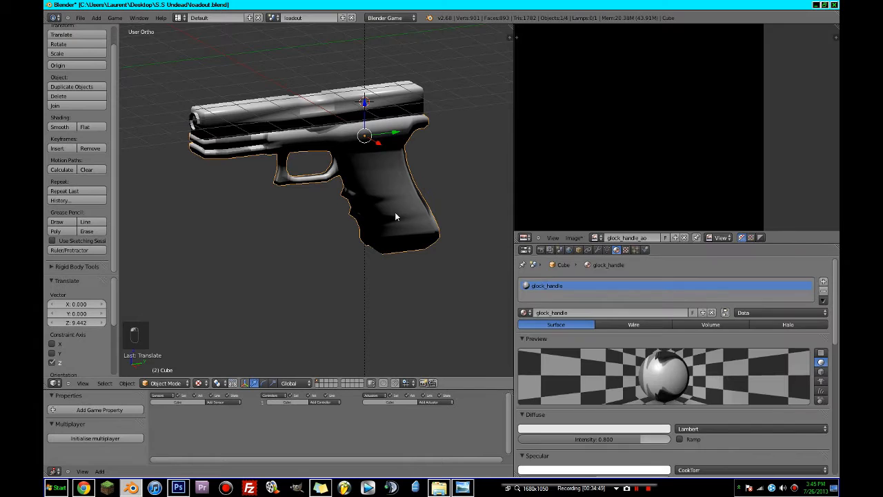
Step: Set the mapping coordinates of the glock_handle_t texture to UV
{"action": "left_click", "coordinate": [625, 249]}
{"action": "scroll", "coordinate": [679, 412], "scroll_direction": "down", "scroll_amount": 5}
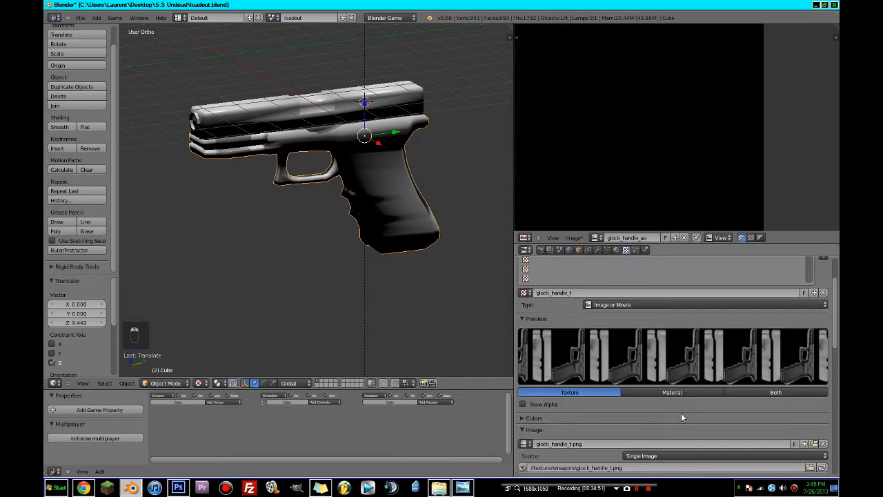
{"action": "scroll", "coordinate": [674, 412], "scroll_direction": "down", "scroll_amount": 2}
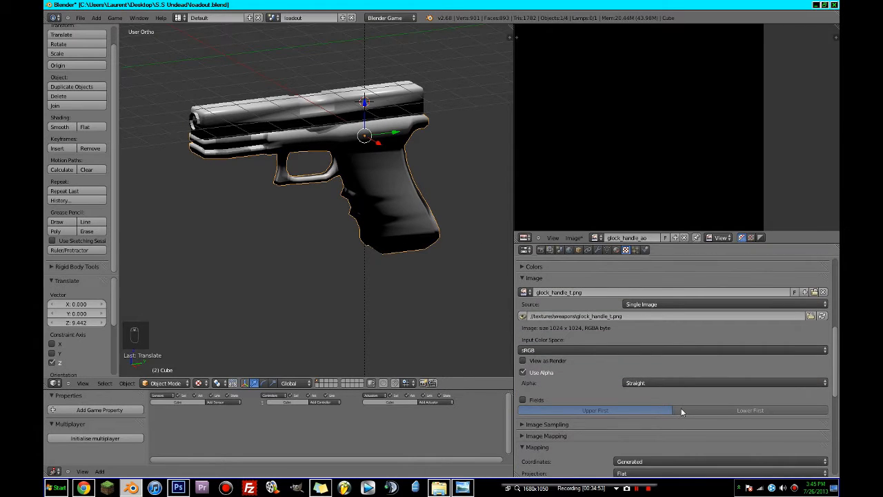
{"action": "scroll", "coordinate": [681, 408], "scroll_direction": "down", "scroll_amount": 3}
{"action": "scroll", "coordinate": [685, 411], "scroll_direction": "down", "scroll_amount": 2}
{"action": "left_click", "coordinate": [656, 311]}
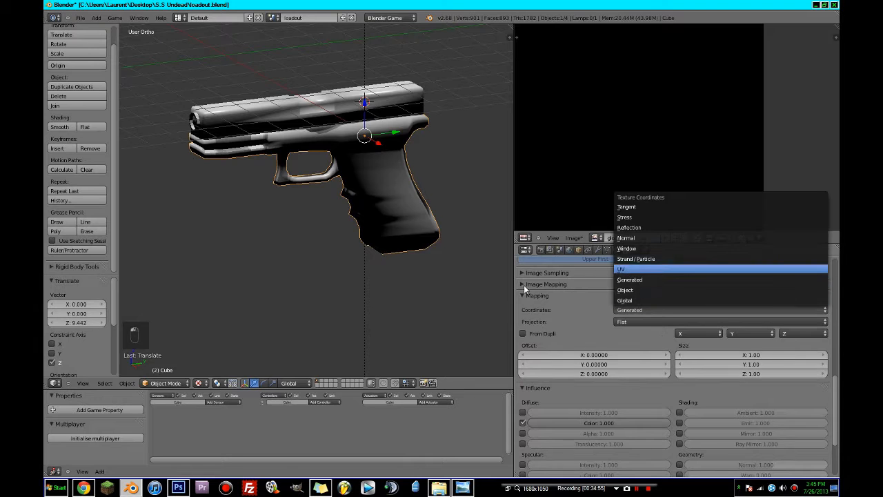
{"action": "left_click", "coordinate": [652, 269]}
Step: Examine the textured handle from several angles and close up, undoing any accidental move of the mesh
{"action": "scroll", "coordinate": [392, 310], "scroll_direction": "up", "scroll_amount": 4}
{"action": "middle_click_drag", "start_coordinate": [392, 306], "coordinate": [496, 349]}
{"action": "scroll", "coordinate": [339, 294], "scroll_direction": "down", "scroll_amount": 4}
{"action": "middle_click_drag", "start_coordinate": [339, 294], "coordinate": [357, 335]}
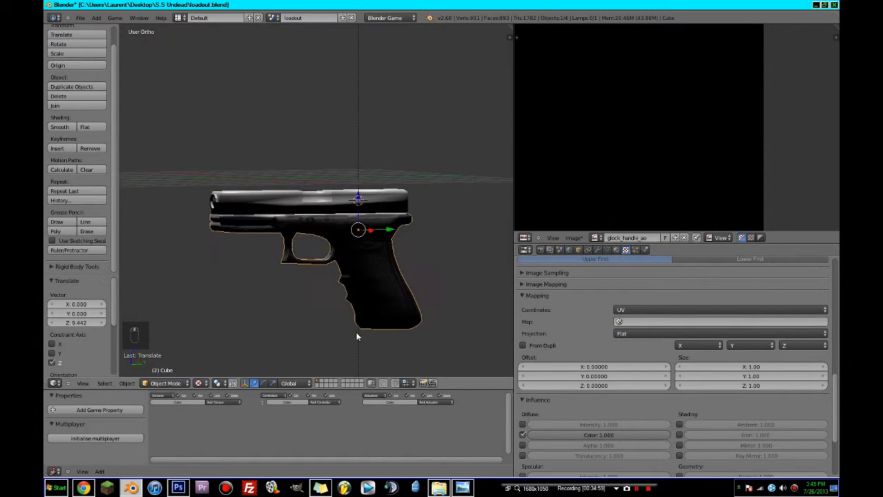
{"action": "scroll", "coordinate": [356, 333], "scroll_direction": "up", "scroll_amount": 4}
{"action": "left_click_drag", "start_coordinate": [388, 222], "coordinate": [390, 199]}
{"action": "key", "text": "ctrl+z"}
{"action": "scroll", "coordinate": [399, 273], "scroll_direction": "up", "scroll_amount": 2}
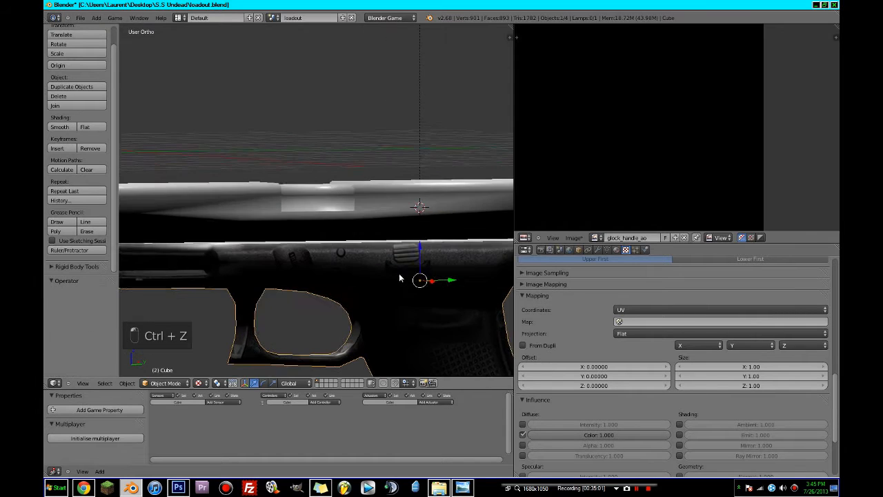
{"action": "middle_click_drag", "start_coordinate": [399, 273], "coordinate": [378, 296]}
{"action": "scroll", "coordinate": [378, 297], "scroll_direction": "down", "scroll_amount": 3}
Step: Add a Hemi lamp at the 3D cursor to light the pistol more evenly
{"action": "key", "text": "shift+a"}
{"action": "mouse_move", "coordinate": [373, 297]}
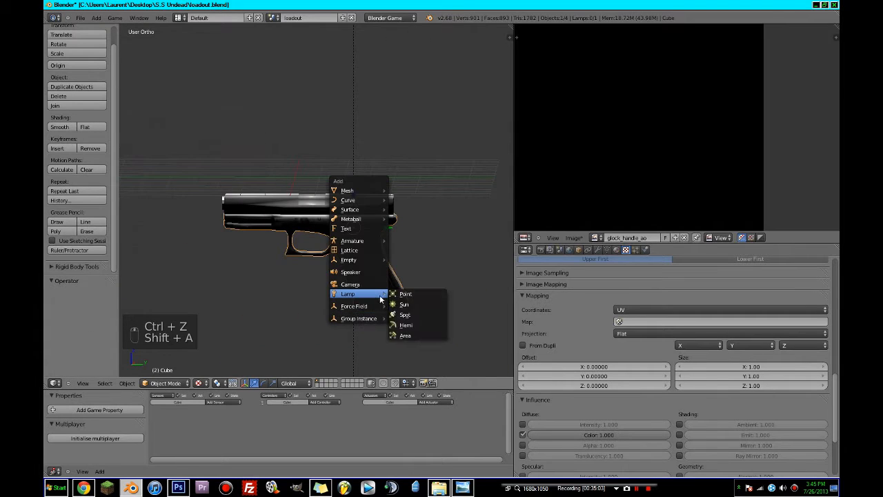
{"action": "left_click", "coordinate": [404, 325]}
{"action": "scroll", "coordinate": [402, 322], "scroll_direction": "up", "scroll_amount": 2}
{"action": "middle_click_drag", "start_coordinate": [402, 322], "coordinate": [356, 325]}
{"action": "scroll", "coordinate": [347, 324], "scroll_direction": "up", "scroll_amount": 3}
{"action": "scroll", "coordinate": [471, 317], "scroll_direction": "down", "scroll_amount": 3}
{"action": "key", "text": "Tab"}
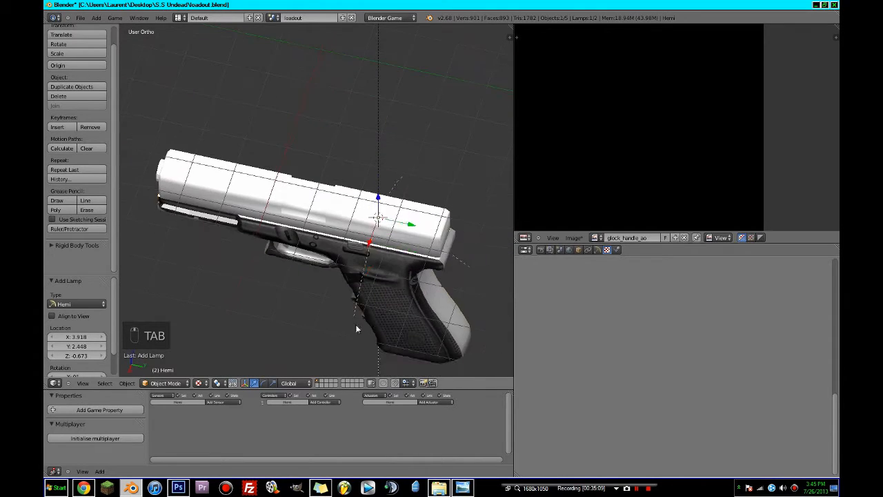
Step: Select the handle mesh and display glock_handle_t.png in the image editor
{"action": "right_click", "coordinate": [416, 290]}
{"action": "left_click", "coordinate": [601, 239]}
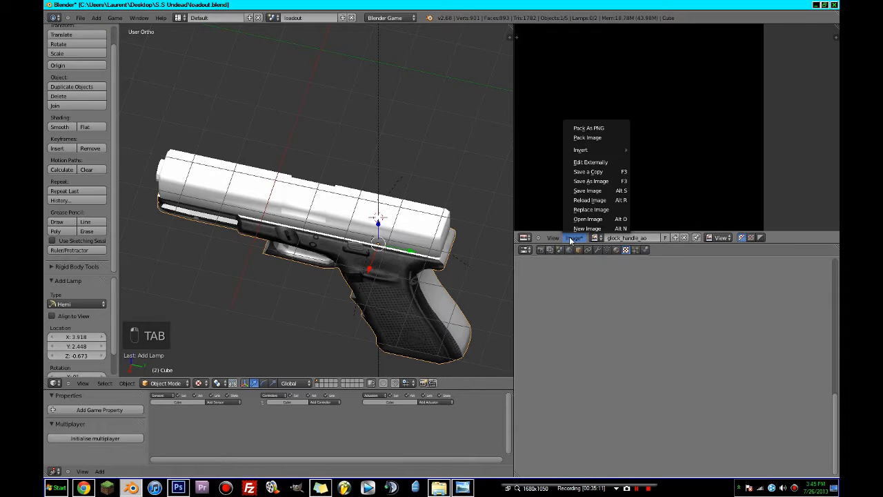
{"action": "left_click", "coordinate": [590, 222]}
{"action": "left_click", "coordinate": [596, 239]}
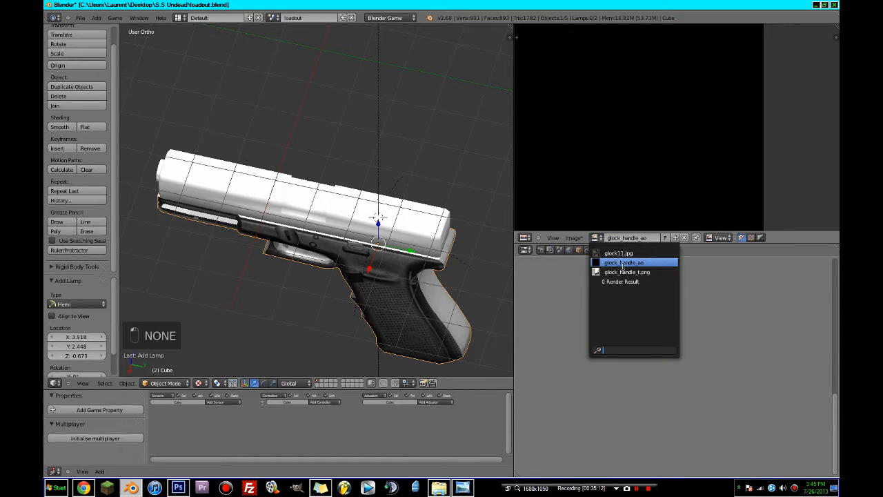
{"action": "left_click", "coordinate": [627, 269]}
{"action": "scroll", "coordinate": [677, 150], "scroll_direction": "up", "scroll_amount": 3}
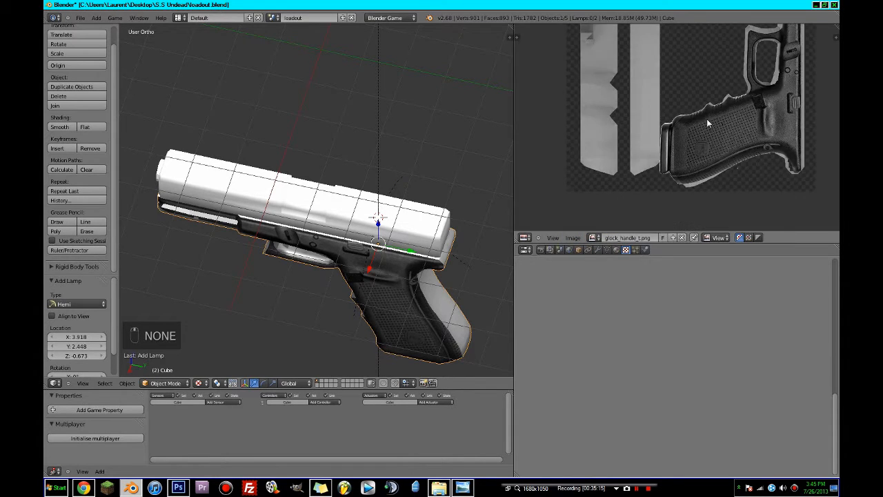
{"action": "scroll", "coordinate": [276, 278], "scroll_direction": "up", "scroll_amount": 6}
Step: Examine the handle mesh in wireframe from the top view against the reference images
{"action": "key", "text": "Tab"}
{"action": "key", "text": "z"}
{"action": "scroll", "coordinate": [323, 247], "scroll_direction": "down", "scroll_amount": 5}
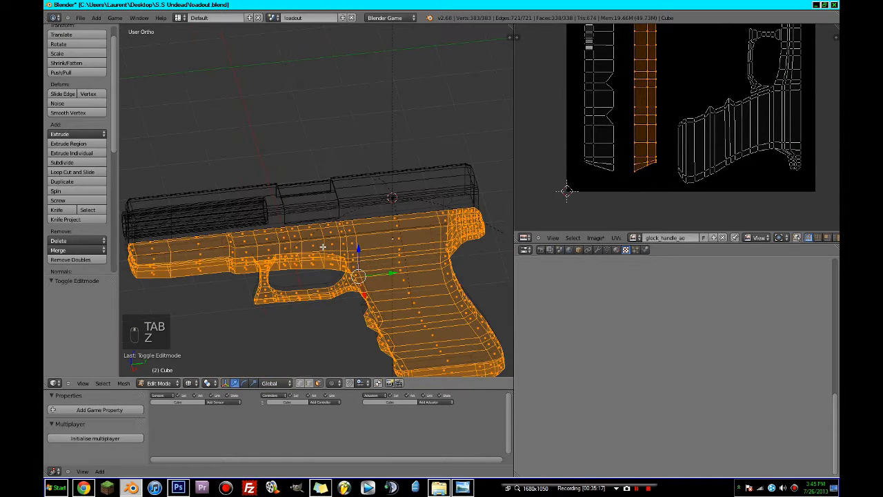
{"action": "key", "text": "KP_7"}
{"action": "scroll", "coordinate": [350, 249], "scroll_direction": "down", "scroll_amount": 4}
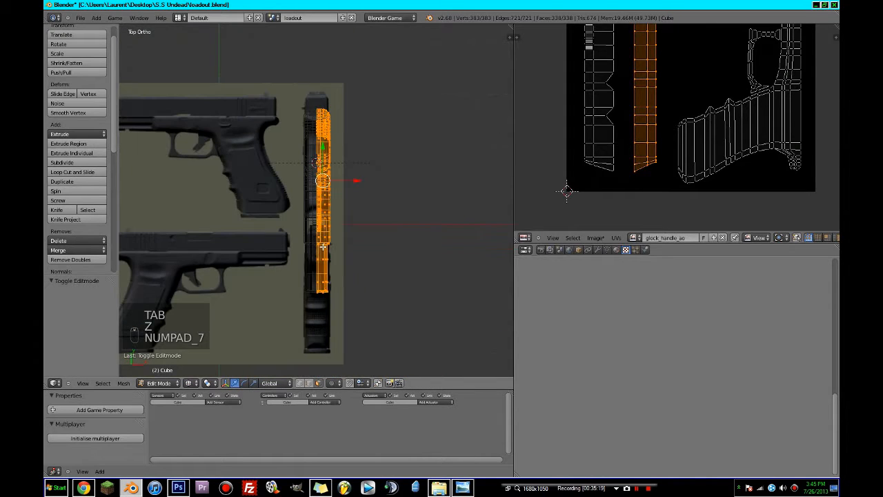
{"action": "key", "text": "z"}
{"action": "middle_click_drag", "start_coordinate": [351, 249], "coordinate": [301, 206]}
Step: Hide the slide and the part inside it to expose the top of the handle mesh
{"action": "key", "text": "Tab"}
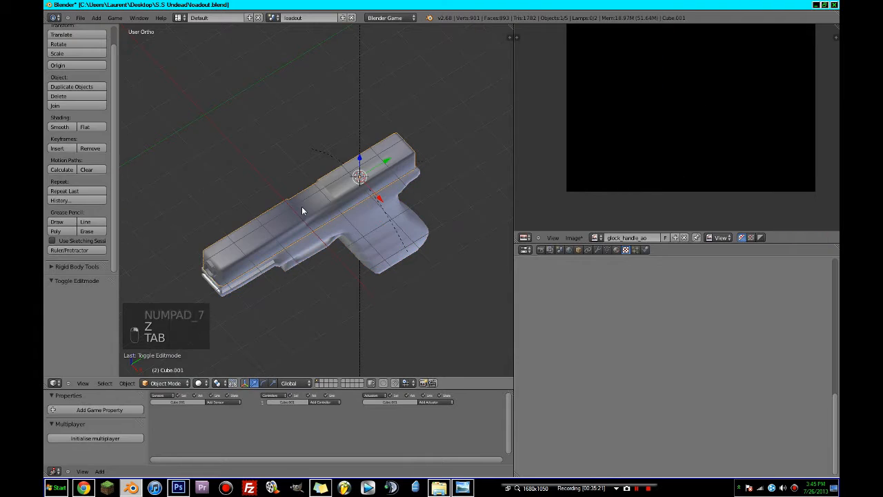
{"action": "key", "text": "h"}
{"action": "key", "text": "h"}
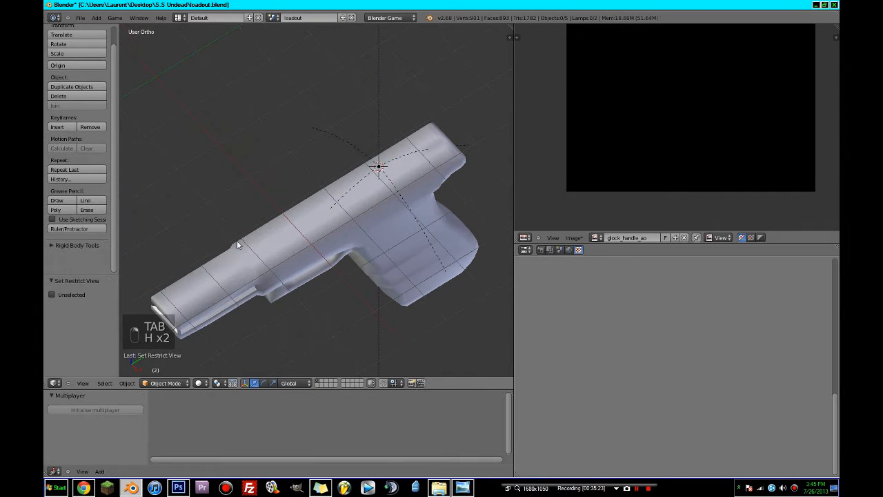
Step: Enter Edit Mode on the handle and circle-select the strip of faces along its top
{"action": "key", "text": "Tab"}
{"action": "right_click", "coordinate": [327, 231]}
{"action": "key", "text": "Tab"}
{"action": "middle_click_drag", "start_coordinate": [300, 226], "coordinate": [334, 236]}
{"action": "scroll", "coordinate": [327, 230], "scroll_direction": "down", "scroll_amount": 3}
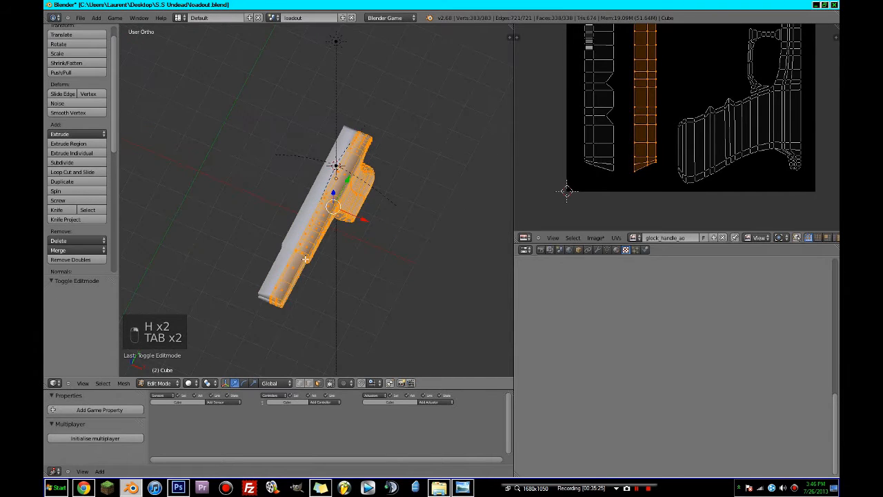
{"action": "scroll", "coordinate": [334, 235], "scroll_direction": "up", "scroll_amount": 2}
{"action": "key", "text": "c"}
{"action": "key", "text": "a"}
{"action": "key", "text": "c"}
{"action": "mouse_move", "coordinate": [263, 335]}
{"action": "left_mouse_down"}
{"action": "mouse_move", "coordinate": [305, 230]}
{"action": "mouse_move", "coordinate": [389, 93]}
{"action": "left_mouse_up"}
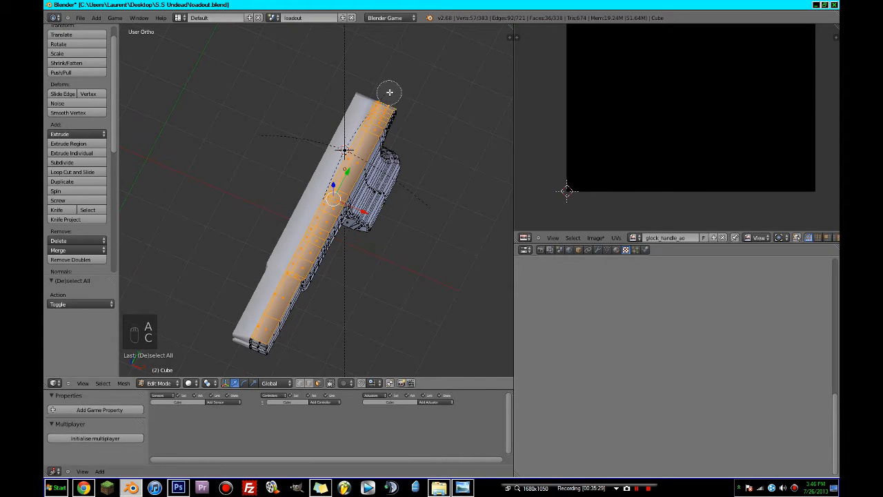
{"action": "right_click", "coordinate": [389, 93]}
Step: Touch up the selection of the handle's top faces and unwrap them
{"action": "scroll", "coordinate": [689, 135], "scroll_direction": "down", "scroll_amount": 4}
{"action": "middle_click_drag", "start_coordinate": [688, 135], "coordinate": [682, 181]}
{"action": "key", "text": "c"}
{"action": "middle_click_drag", "start_coordinate": [432, 81], "coordinate": [443, 130]}
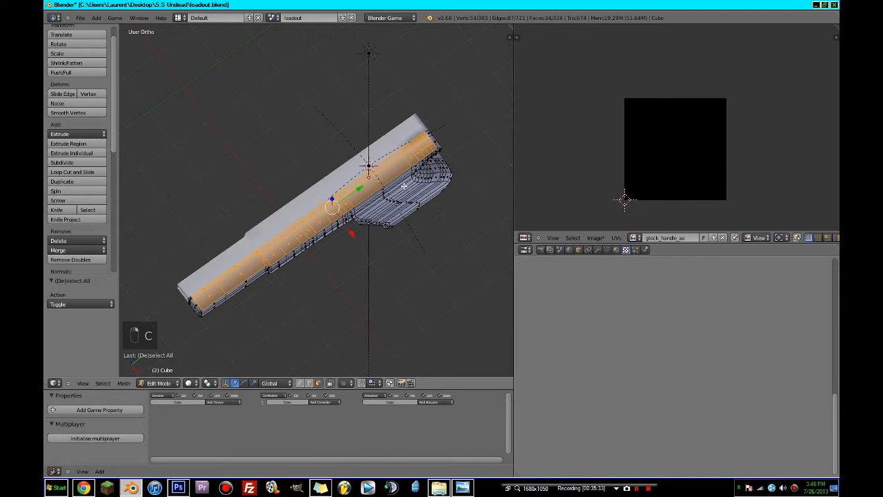
{"action": "key", "text": "c"}
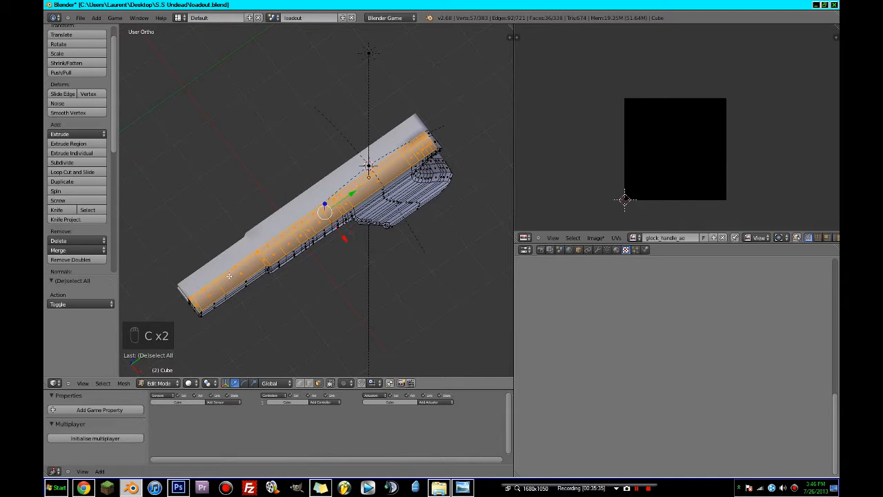
{"action": "key", "text": "u"}
{"action": "left_click", "coordinate": [229, 276]}
{"action": "scroll", "coordinate": [683, 166], "scroll_direction": "down", "scroll_amount": 2}
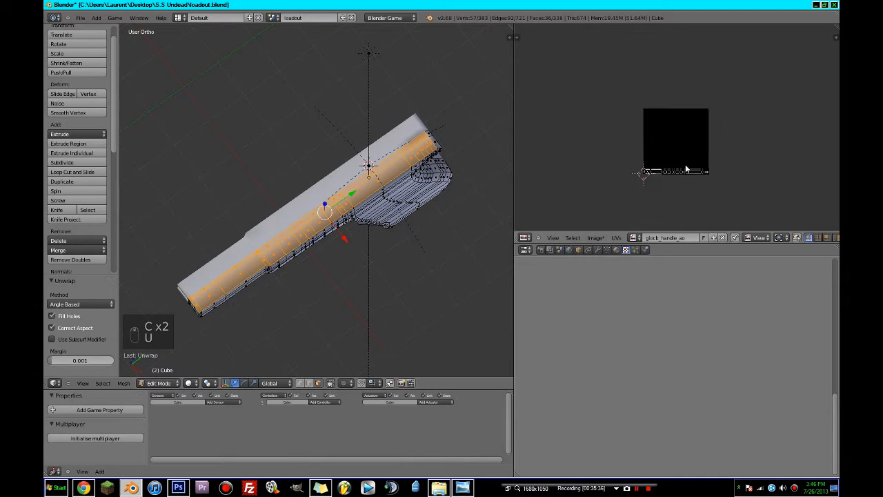
Step: Display glock_handle_t.png behind the unwrapped UVs of the top faces
{"action": "left_click", "coordinate": [634, 238]}
{"action": "left_click", "coordinate": [650, 274]}
{"action": "scroll", "coordinate": [738, 170], "scroll_direction": "up", "scroll_amount": 3}
Step: Select all UVs of the top strip and rotate them by 90 degrees
{"action": "key", "text": "a"}
{"action": "key", "text": "a"}
{"action": "key", "text": "a"}
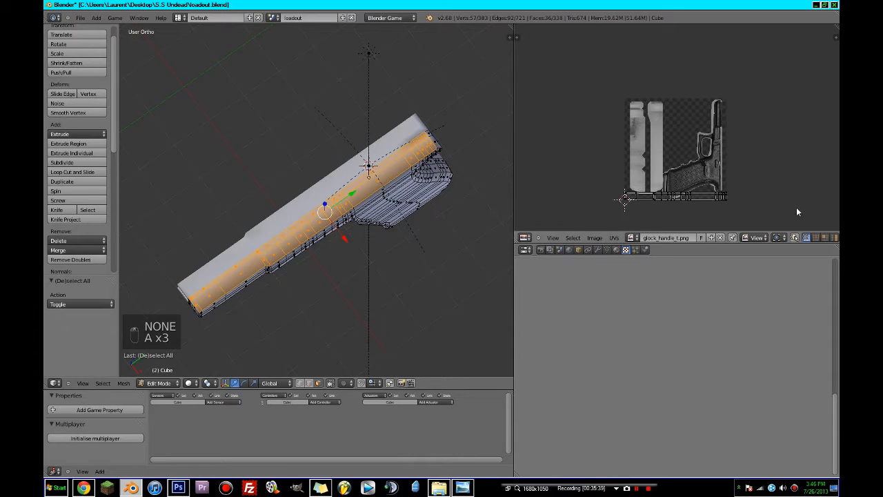
{"action": "key", "text": "a"}
{"action": "key", "text": "a"}
{"action": "key", "text": "r"}
{"action": "key", "text": "9"}
{"action": "key", "text": "0"}
{"action": "key", "text": "Return"}
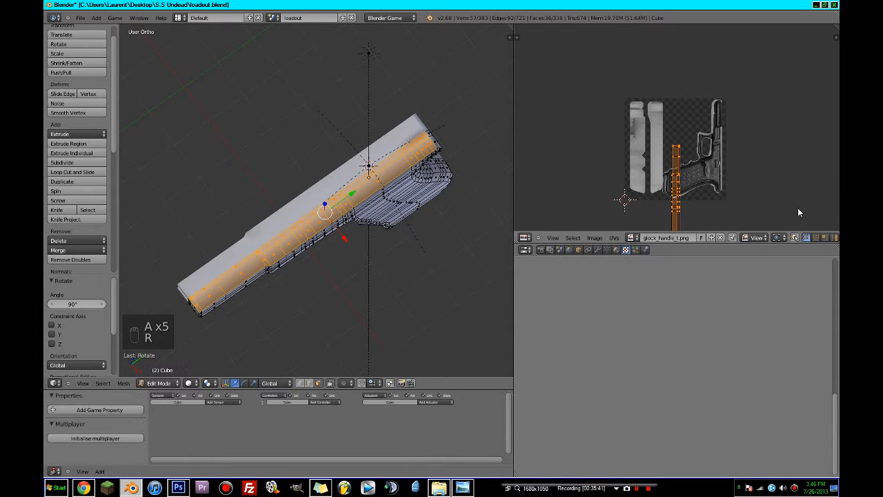
Step: Scale down the top strip's UVs and move them onto the gun handle in the texture
{"action": "key", "text": "s"}
{"action": "left_click", "coordinate": [718, 199]}
{"action": "key", "text": "g"}
{"action": "left_click", "coordinate": [749, 176]}
Step: Move and shrink the strip's UVs to fit the plain dark area beside the slide catch above the grip
{"action": "scroll", "coordinate": [767, 196], "scroll_direction": "up", "scroll_amount": 4}
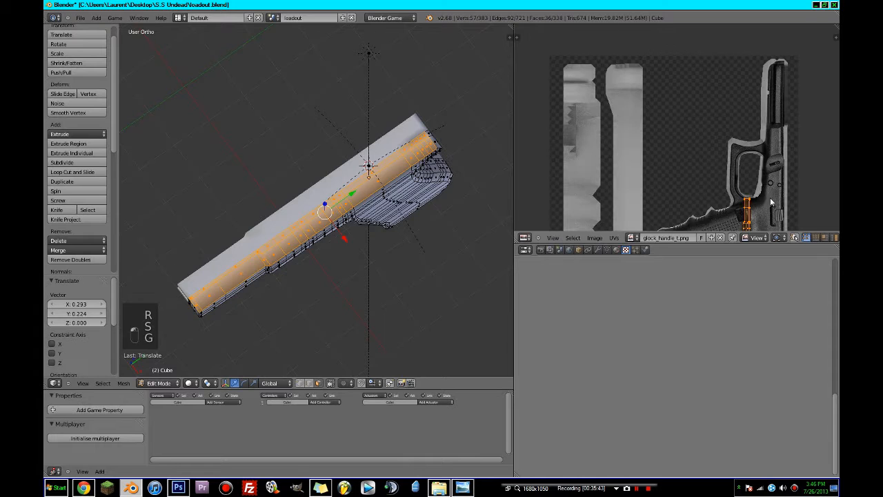
{"action": "scroll", "coordinate": [771, 201], "scroll_direction": "up", "scroll_amount": 3}
{"action": "key", "text": "g"}
{"action": "key", "text": "s"}
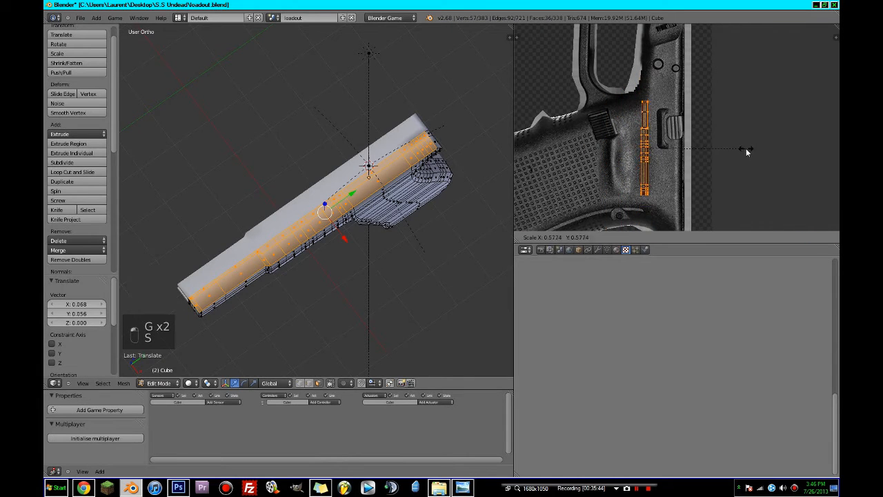
{"action": "left_click", "coordinate": [756, 146]}
{"action": "key", "text": "g"}
{"action": "left_click", "coordinate": [744, 149]}
{"action": "key", "text": "s"}
{"action": "left_click", "coordinate": [717, 151]}
{"action": "key", "text": "ctrl+s"}
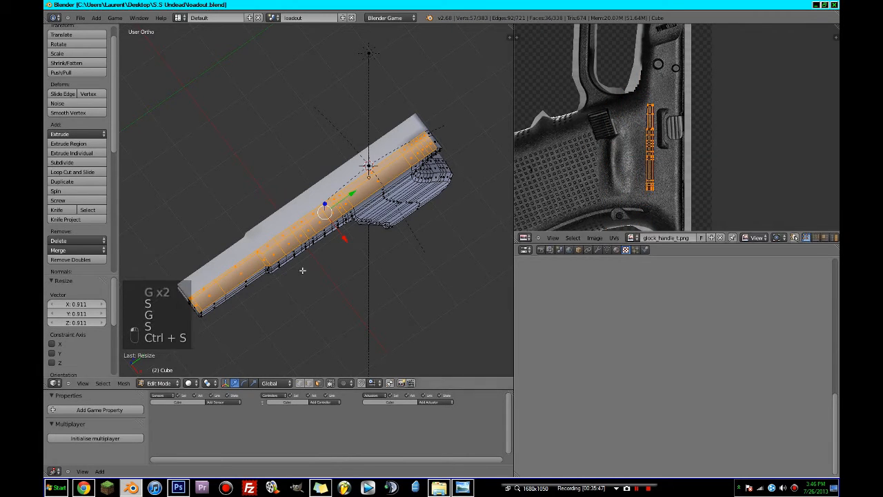
Step: Switch the viewport to textured shading, leave Edit Mode and unhide the rest of the pistol
{"action": "left_click", "coordinate": [195, 383]}
{"action": "left_click", "coordinate": [198, 344]}
{"action": "key", "text": "Tab"}
{"action": "mouse_move", "coordinate": [354, 298]}
{"action": "middle_mouse_down"}
{"action": "mouse_move", "coordinate": [308, 234]}
{"action": "mouse_move", "coordinate": [295, 339]}
{"action": "mouse_move", "coordinate": [396, 336]}
{"action": "mouse_move", "coordinate": [404, 356]}
{"action": "mouse_move", "coordinate": [294, 342]}
{"action": "mouse_move", "coordinate": [309, 280]}
{"action": "mouse_move", "coordinate": [327, 293]}
{"action": "middle_mouse_up"}
{"action": "key", "text": "alt+h"}
{"action": "key", "text": "g"}
{"action": "right_click", "coordinate": [303, 244]}
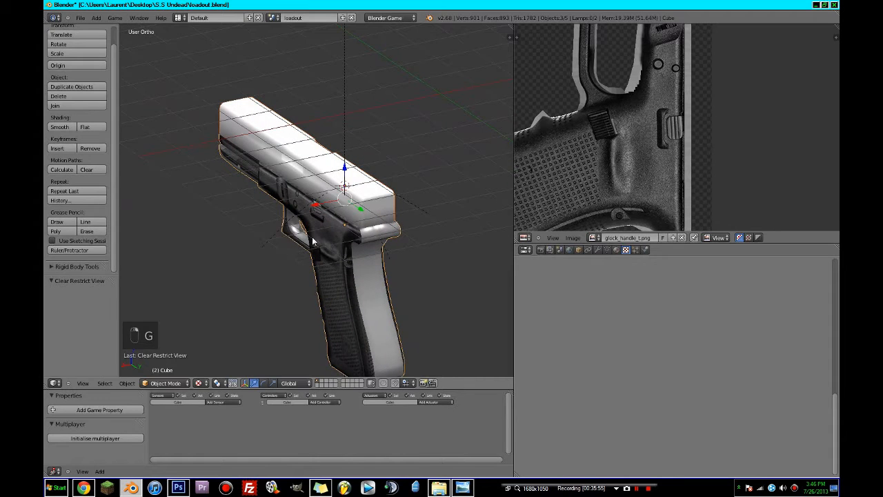
{"action": "key", "text": "g"}
{"action": "right_click", "coordinate": [350, 200]}
{"action": "right_click", "coordinate": [355, 209]}
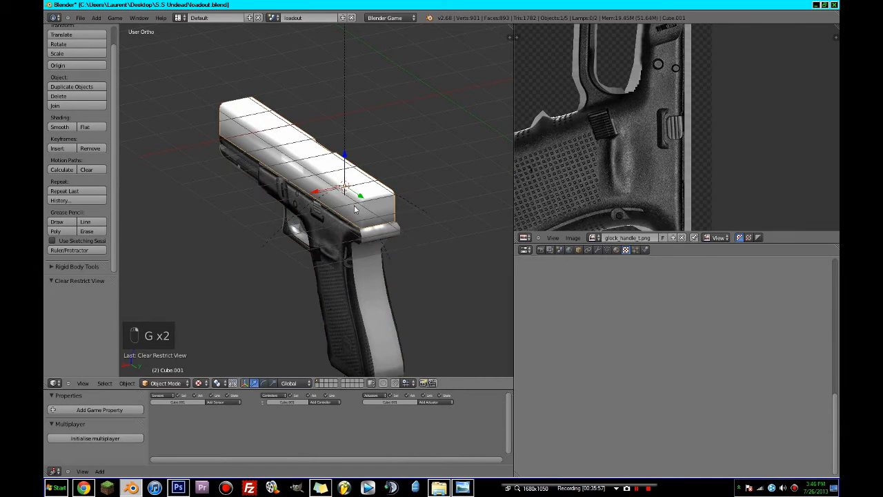
{"action": "key", "text": "g"}
{"action": "right_click", "coordinate": [374, 225]}
Step: Save the scene over loadout.blend and inspect the textured handle from the side and around the grip
{"action": "key", "text": "ctrl+s"}
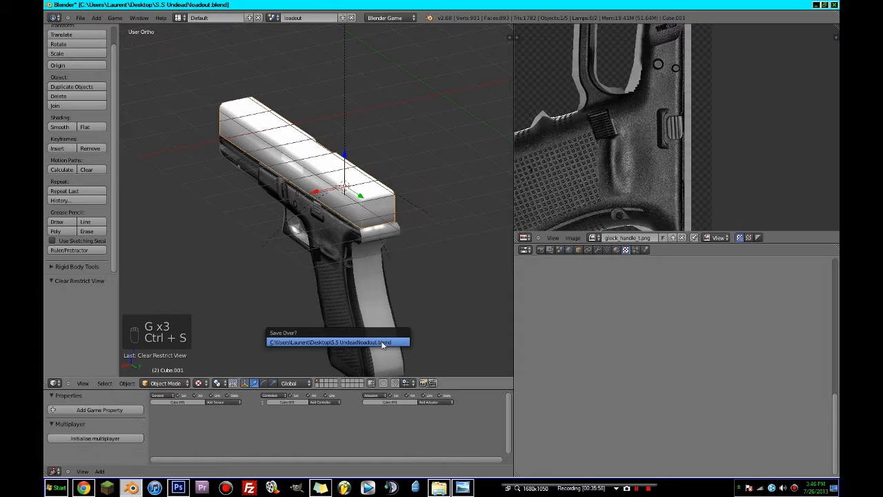
{"action": "left_click", "coordinate": [382, 343]}
{"action": "middle_click_drag", "start_coordinate": [382, 343], "coordinate": [395, 272]}
{"action": "scroll", "coordinate": [417, 263], "scroll_direction": "up", "scroll_amount": 5}
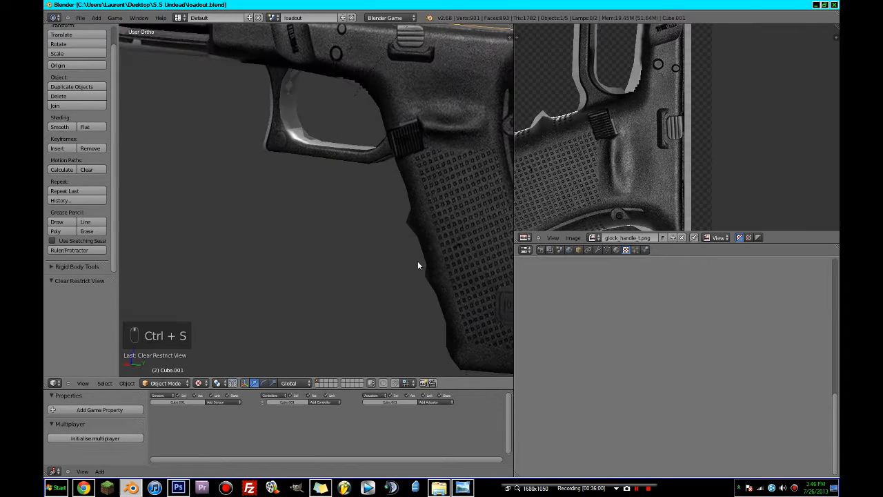
{"action": "scroll", "coordinate": [305, 300], "scroll_direction": "down", "scroll_amount": 5}
{"action": "middle_click_drag", "start_coordinate": [304, 300], "coordinate": [357, 293]}
{"action": "scroll", "coordinate": [297, 296], "scroll_direction": "down", "scroll_amount": 3}
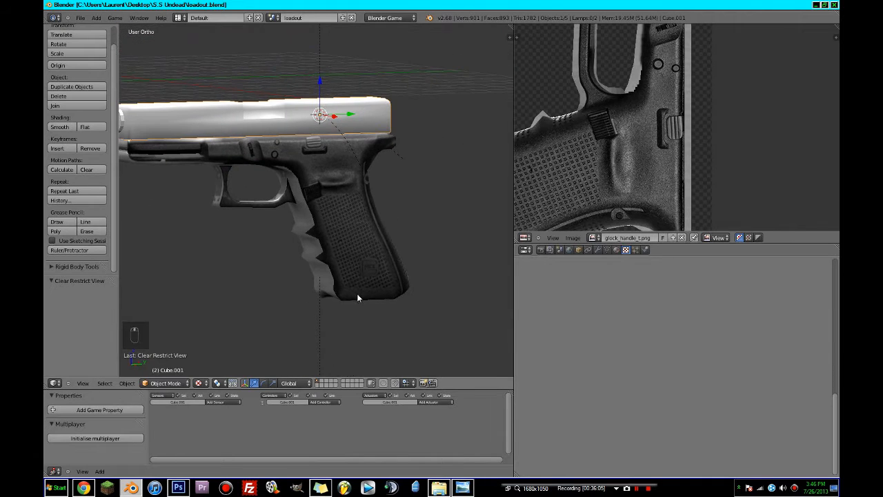
{"action": "key", "text": "ctrl+s"}
{"action": "left_click", "coordinate": [410, 241]}
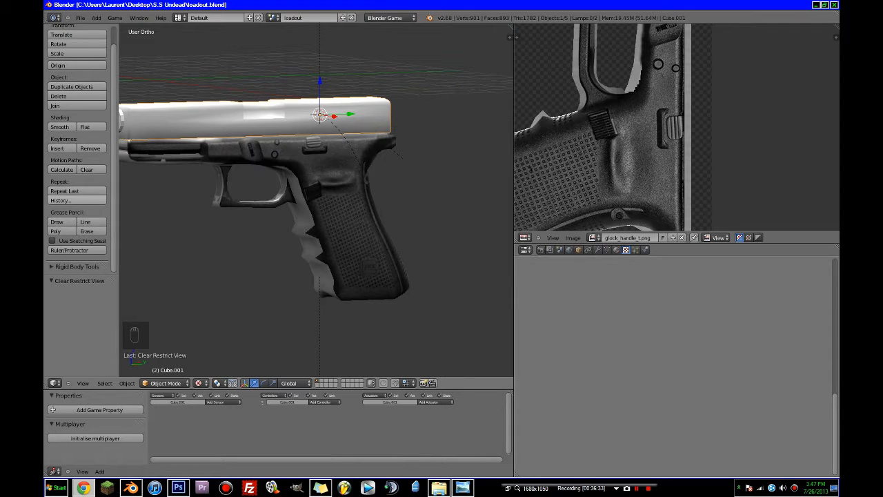
{"action": "mouse_move", "coordinate": [356, 219]}
{"action": "middle_mouse_down"}
{"action": "mouse_move", "coordinate": [370, 218]}
{"action": "mouse_move", "coordinate": [339, 222]}
{"action": "middle_mouse_up"}
{"action": "key", "text": "ctrl+s"}
{"action": "left_click", "coordinate": [339, 222]}
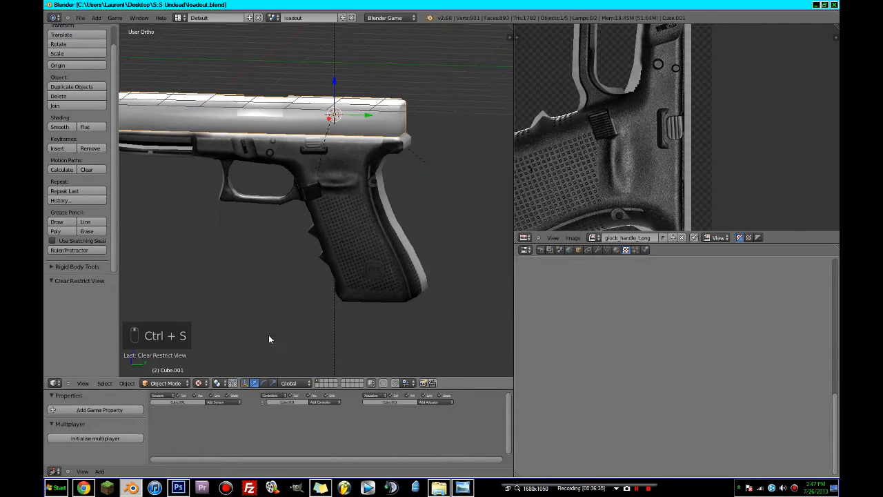
Step: Switch to Photoshop and place the glock11 reference image in the handle texture at about X 107.5 px, Y 561 px
{"action": "key", "text": "alt+Tab"}
{"action": "left_click", "coordinate": [439, 489]}
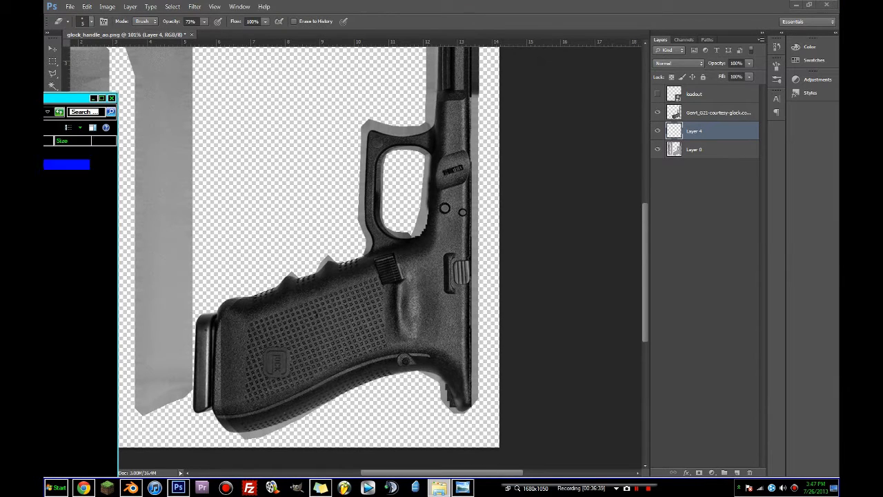
{"action": "left_click_drag", "start_coordinate": [75, 232], "coordinate": [357, 226]}
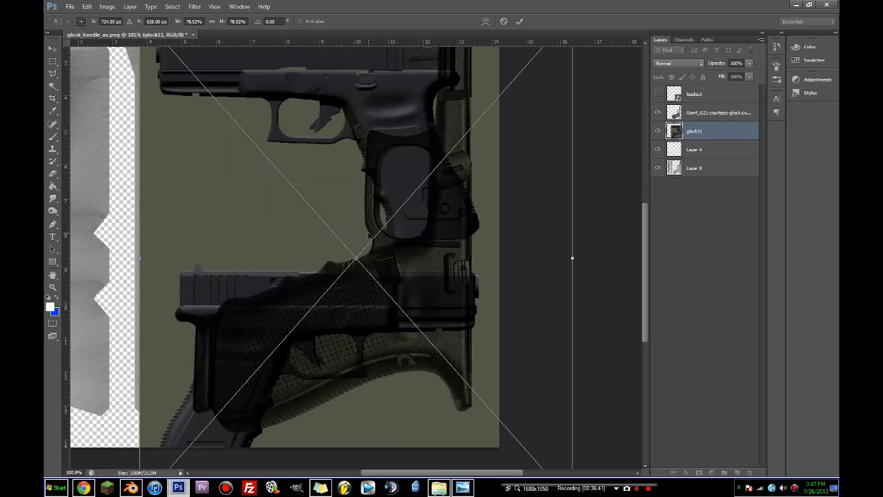
{"action": "scroll", "coordinate": [368, 233], "scroll_direction": "down", "scroll_amount": 5, "text": "alt"}
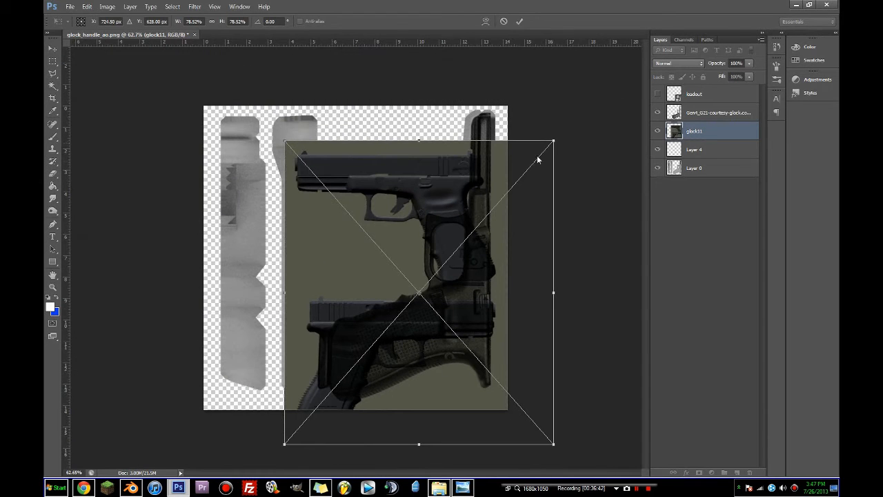
{"action": "left_click_drag", "start_coordinate": [310, 214], "coordinate": [126, 194]}
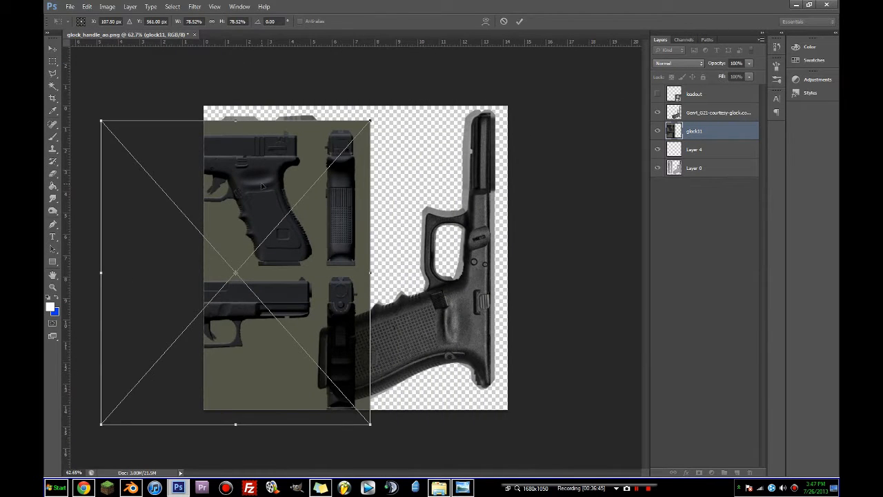
{"action": "key", "text": "Return"}
Step: Rasterize the placed glock11 layer
{"action": "key", "text": "e"}
{"action": "left_click", "coordinate": [307, 192]}
{"action": "left_click", "coordinate": [422, 188]}
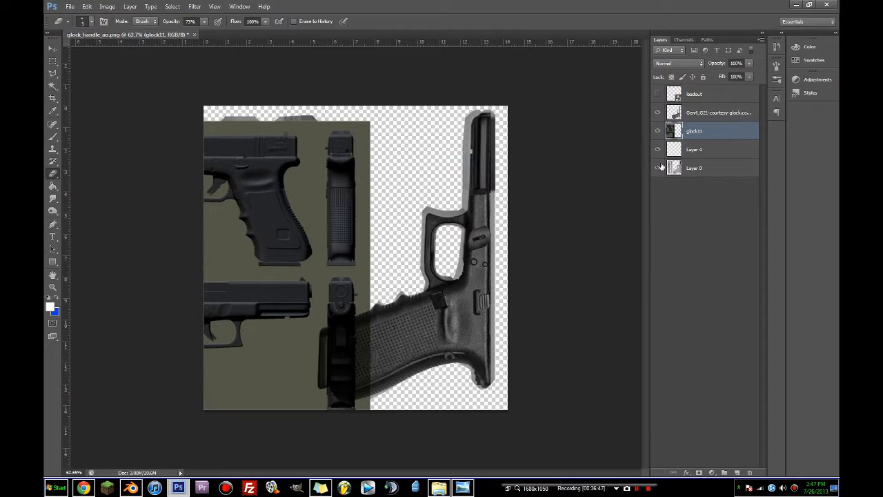
Step: Duplicate the Gen4_G21 photo layer, then hide and delete the original
{"action": "left_click", "coordinate": [681, 116]}
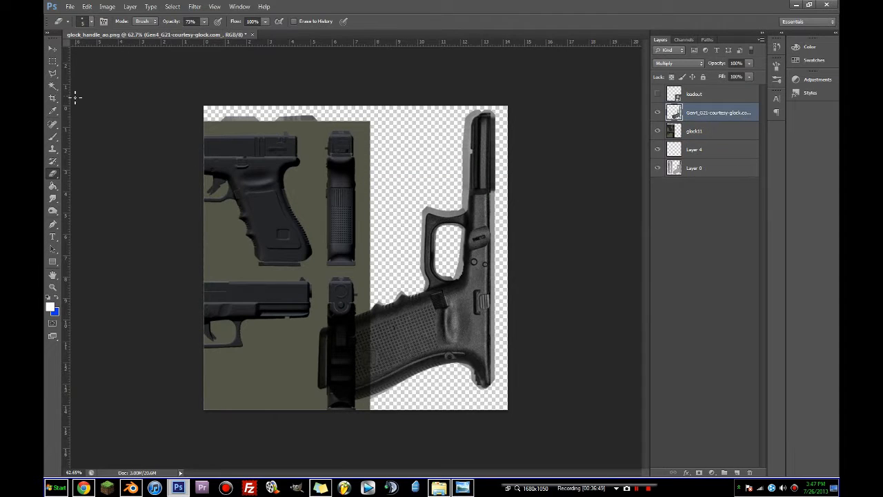
{"action": "left_click_drag", "start_coordinate": [55, 39], "coordinate": [56, 43]}
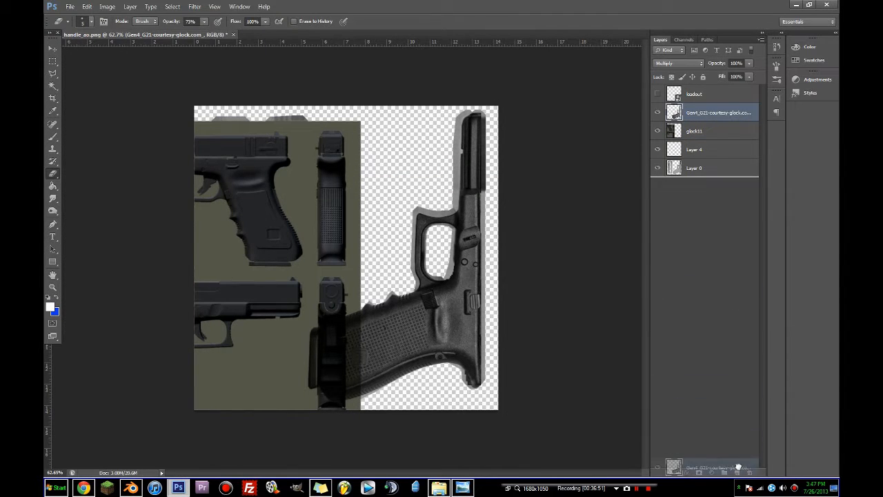
{"action": "key", "text": "ctrl+j"}
{"action": "left_click", "coordinate": [658, 130]}
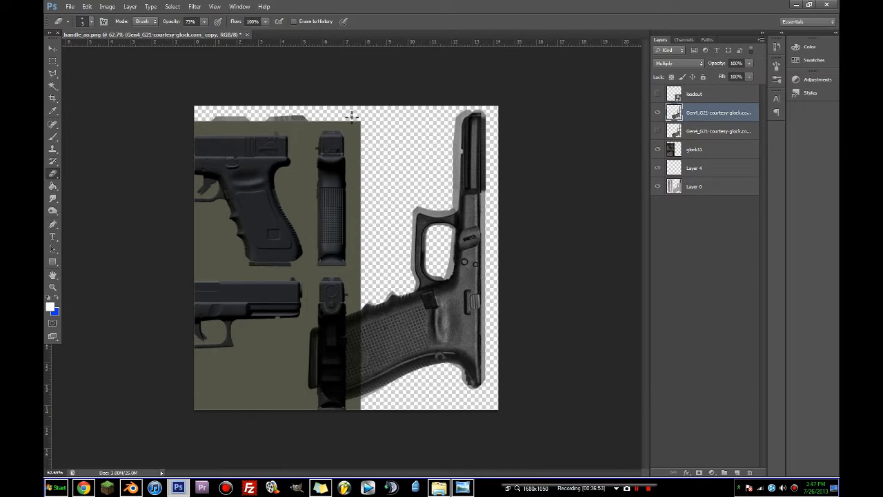
{"action": "left_click", "coordinate": [53, 48]}
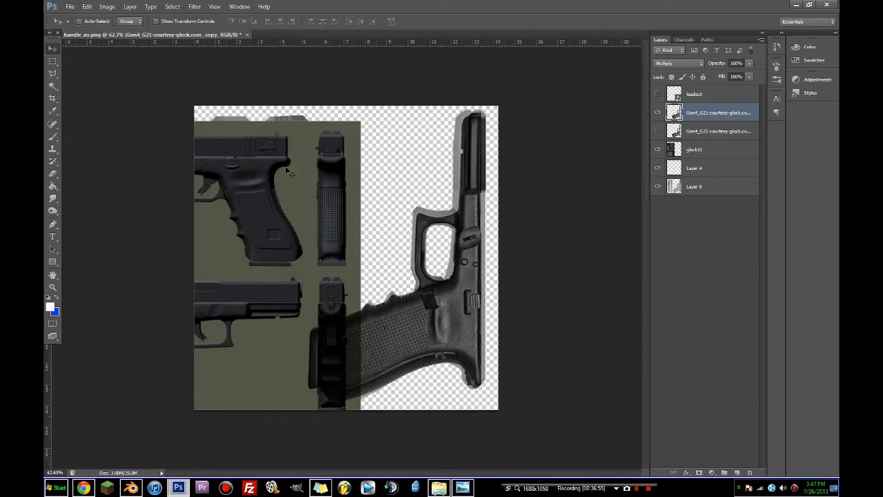
{"action": "left_click_drag", "start_coordinate": [290, 166], "coordinate": [313, 179]}
{"action": "key", "text": "ctrl+z"}
{"action": "left_click", "coordinate": [690, 151]}
{"action": "left_click", "coordinate": [710, 133]}
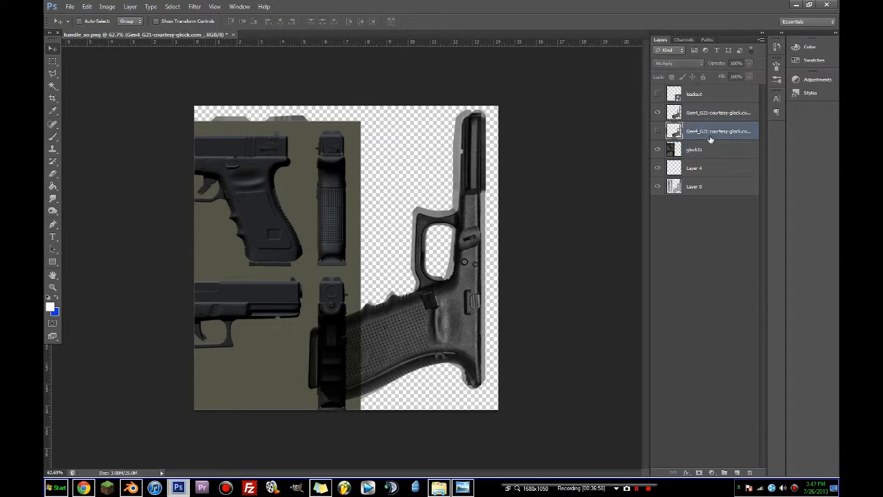
{"action": "key", "text": "Delete"}
Step: Duplicate the glock11 layer and hide both the original glock11 and the Gen4_G21 photo layer
{"action": "left_click_drag", "start_coordinate": [721, 134], "coordinate": [737, 473]}
{"action": "key", "text": "ctrl+t"}
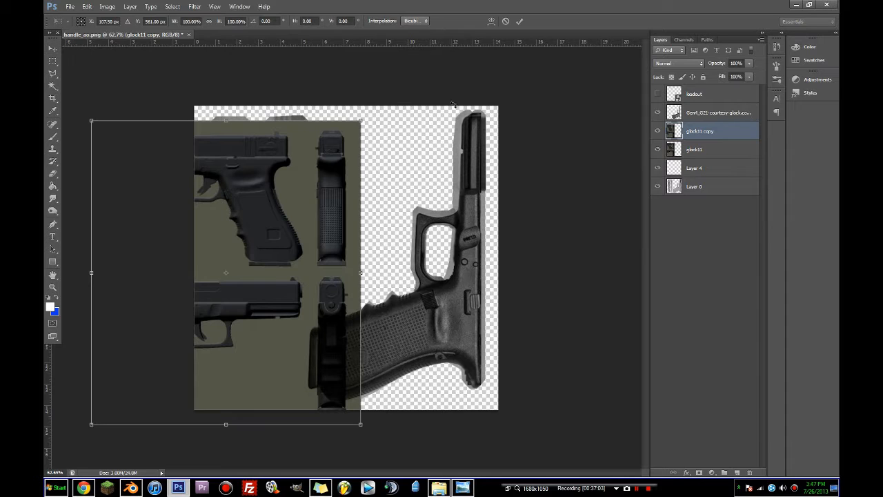
{"action": "key", "text": "Return"}
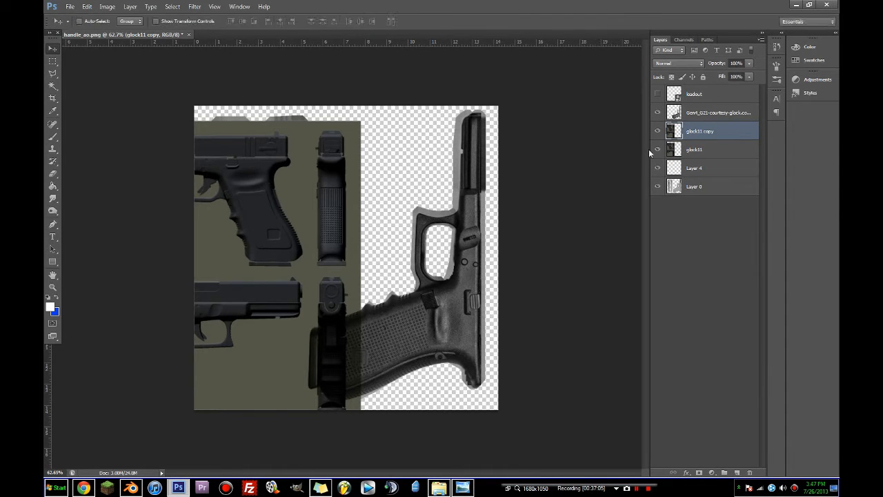
{"action": "left_click", "coordinate": [659, 114]}
{"action": "left_click", "coordinate": [681, 116]}
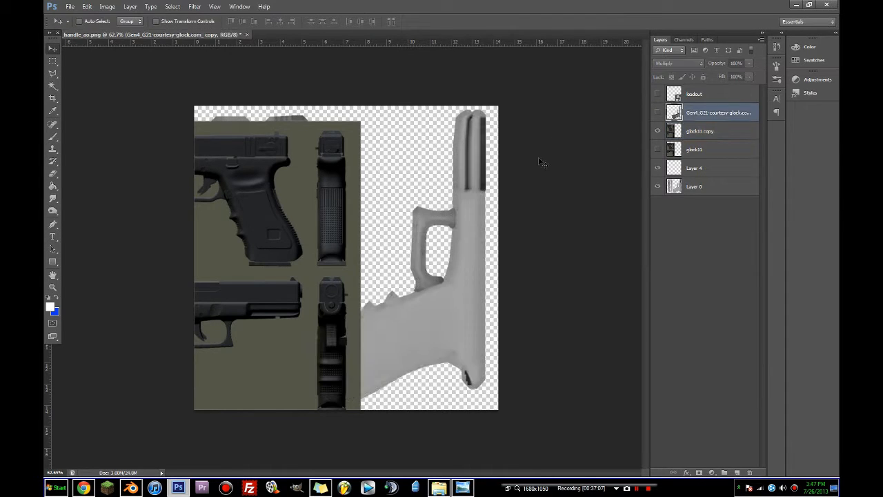
{"action": "key", "text": "Delete"}
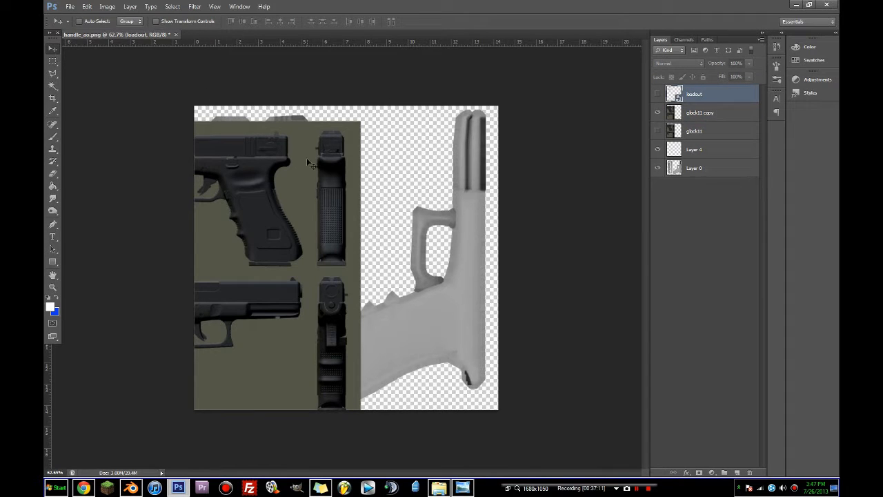
{"action": "left_click", "coordinate": [657, 94]}
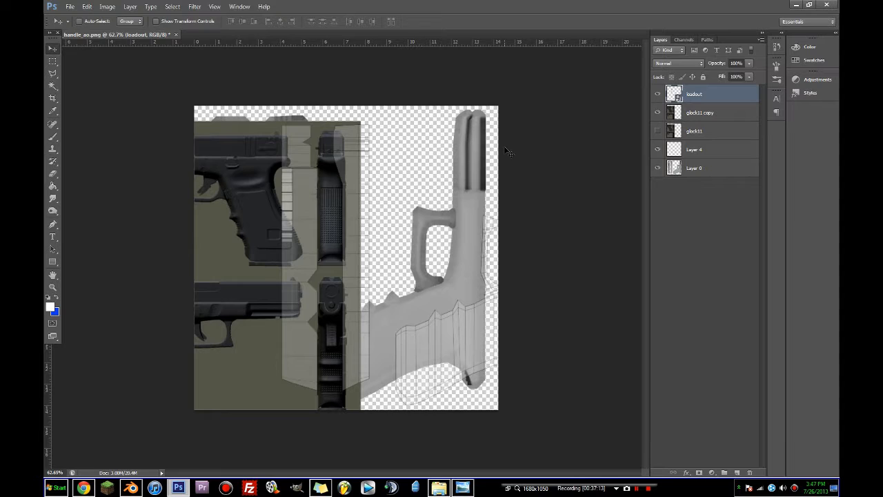
{"action": "key", "text": "ctrl+alt+z"}
{"action": "key", "text": "ctrl+alt+z"}
{"action": "key", "text": "ctrl+alt+z"}
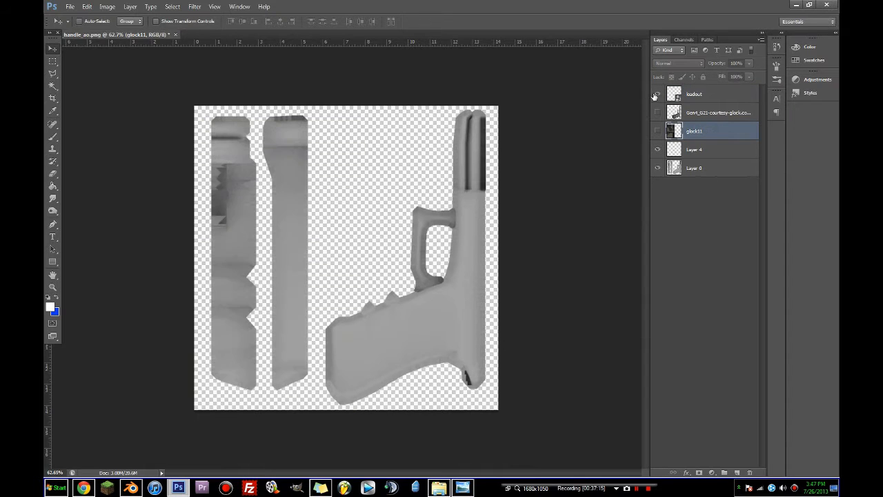
Step: Show the loadout UV layout layer and make a visible duplicate of the hidden glock11 layer
{"action": "left_click", "coordinate": [657, 94]}
{"action": "left_click_drag", "start_coordinate": [681, 131], "coordinate": [736, 472]}
{"action": "left_click", "coordinate": [657, 131]}
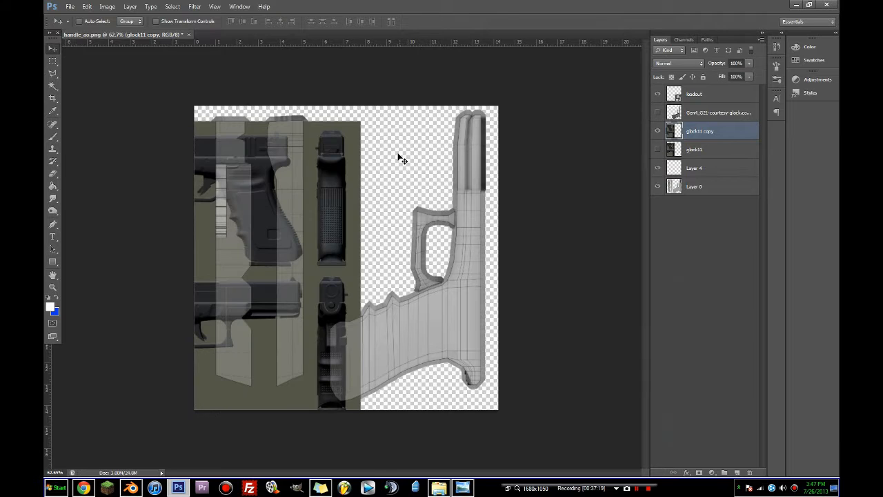
Step: Rotate the glock11 copy 90°, enlarge it to about 145% and align its pistol grip with the handle's UV layout
{"action": "key", "text": "ctrl+t"}
{"action": "left_click_drag", "start_coordinate": [400, 159], "coordinate": [342, 355]}
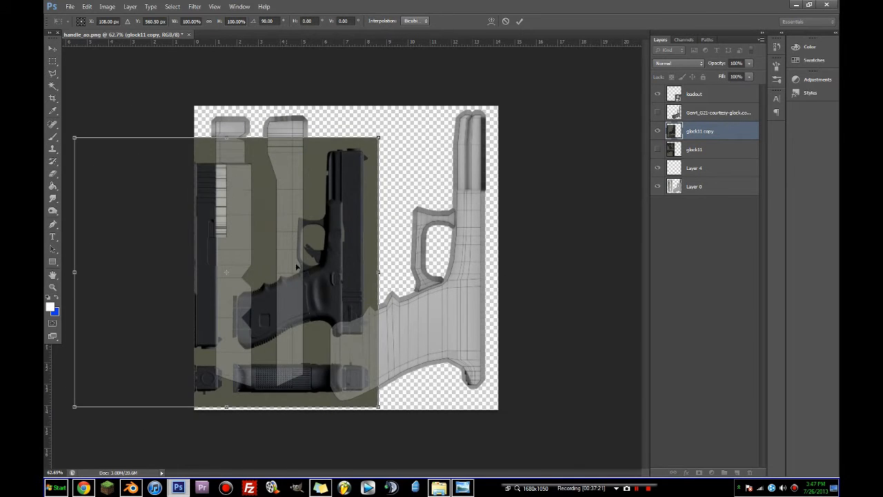
{"action": "left_click_drag", "start_coordinate": [297, 267], "coordinate": [402, 303]}
{"action": "mouse_move", "coordinate": [471, 172]}
{"action": "left_mouse_down", "text": "alt+shift"}
{"action": "mouse_move", "coordinate": [528, 88]}
{"action": "mouse_move", "coordinate": [607, 55]}
{"action": "mouse_move", "coordinate": [478, 160]}
{"action": "left_mouse_up", "text": "alt+shift"}
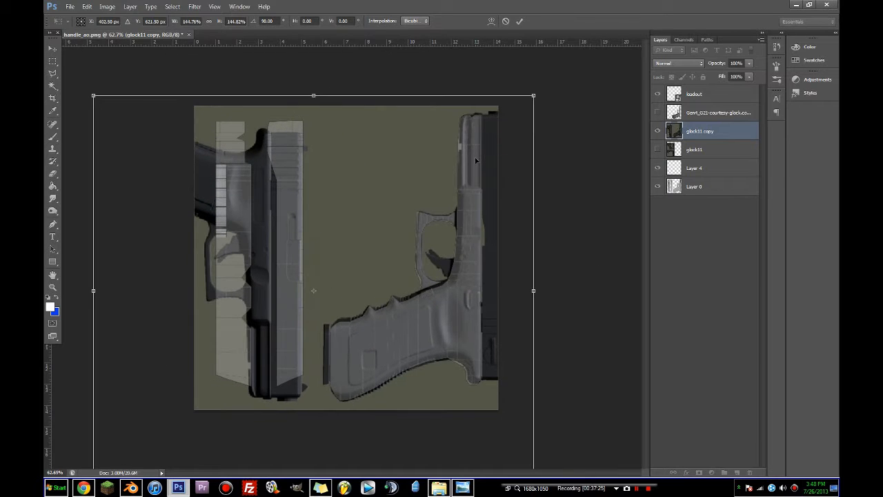
{"action": "key", "text": "Return"}
Step: Move the glock11 copy off the handle layout and erase its slide area with a rectangular selection
{"action": "left_click_drag", "start_coordinate": [422, 166], "coordinate": [274, 178]}
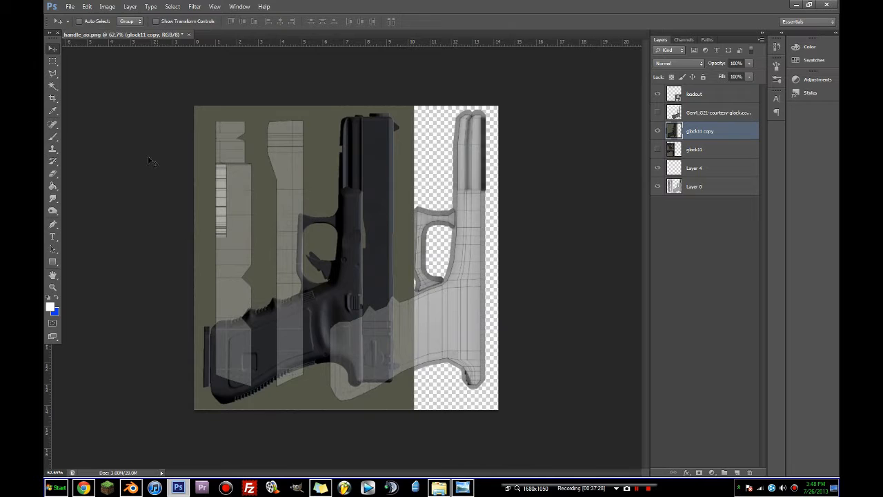
{"action": "left_click", "coordinate": [52, 61]}
{"action": "left_click_drag", "start_coordinate": [467, 398], "coordinate": [363, 68]}
{"action": "key", "text": "Delete"}
{"action": "key", "text": "ctrl+d"}
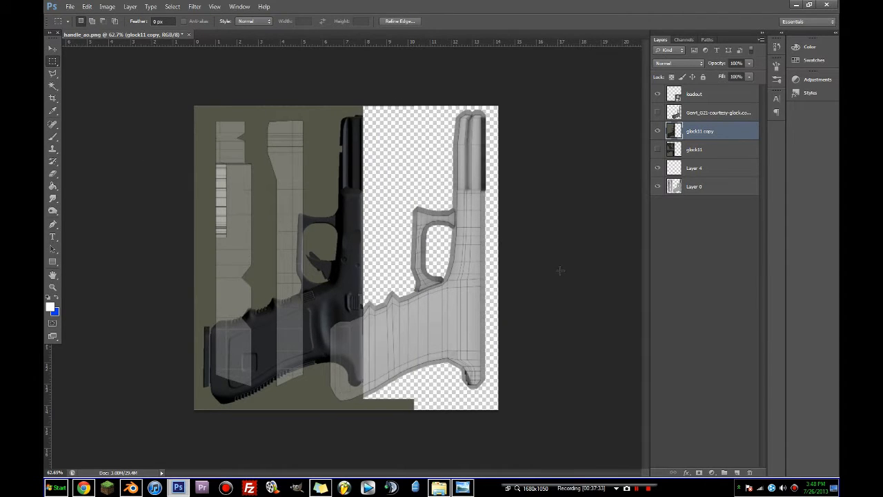
Step: Select the olive background and the trigger guard opening of the glock11 copy with the Magic Wand
{"action": "left_click", "coordinate": [53, 98]}
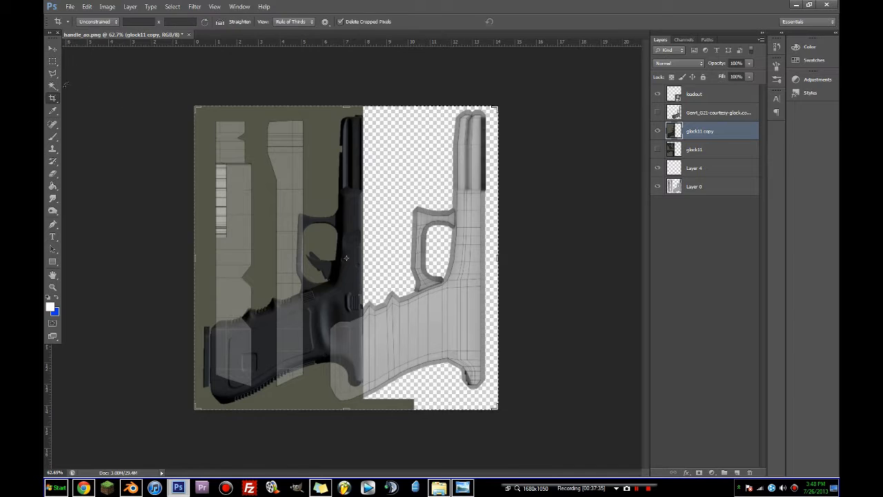
{"action": "left_click", "coordinate": [52, 86]}
{"action": "left_click", "coordinate": [318, 169]}
{"action": "left_click", "coordinate": [317, 269], "text": "shift"}
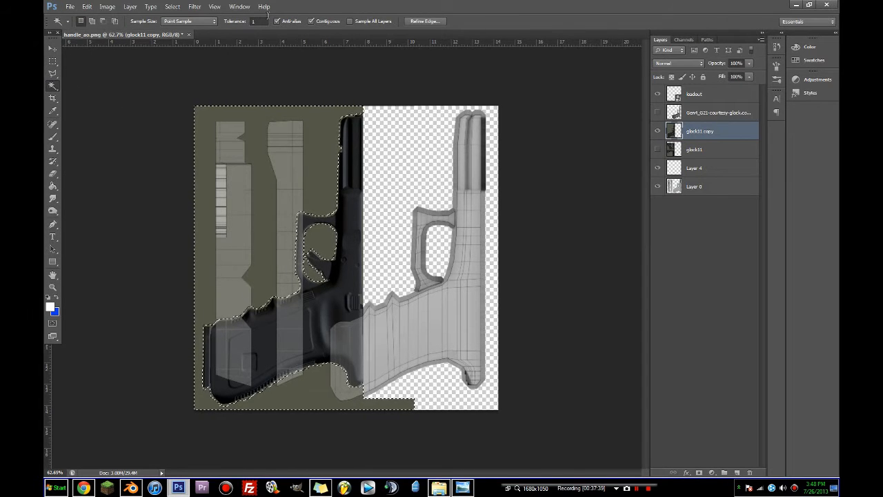
Step: Set the Magic Wand tolerance to 34 and reselect the olive background around the gun
{"action": "left_click_drag", "start_coordinate": [266, 22], "coordinate": [220, 28]}
{"action": "type", "text": "34"}
{"action": "key", "text": "Return"}
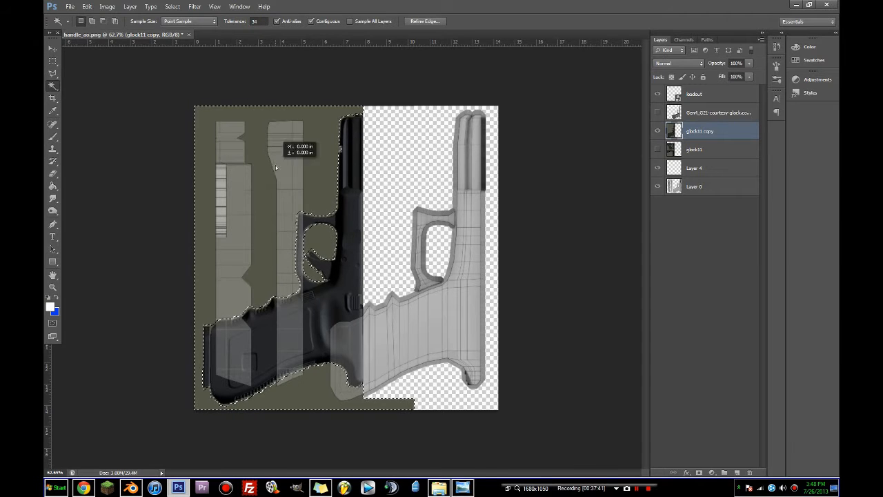
{"action": "left_click", "coordinate": [326, 163]}
{"action": "left_click", "coordinate": [326, 163]}
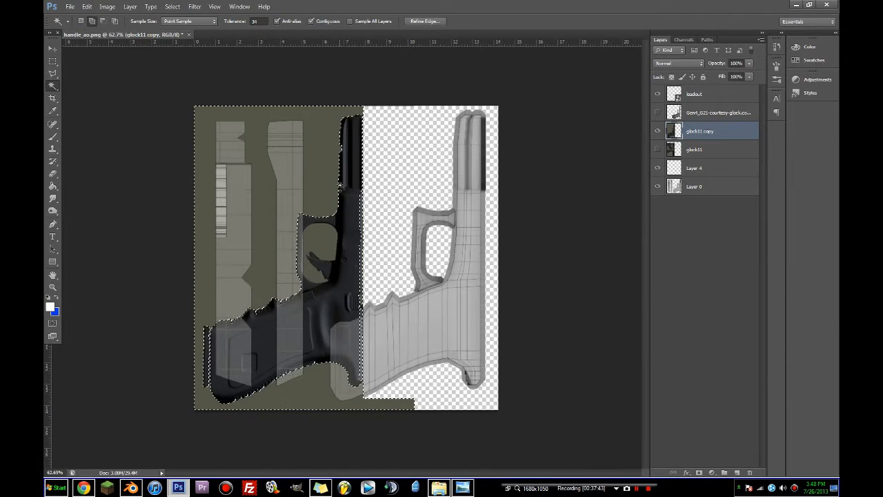
Step: Delete the olive background, including inside the trigger guard, and the stray strip beside the grip's base from the glock11 copy
{"action": "left_click", "coordinate": [325, 243], "text": "shift"}
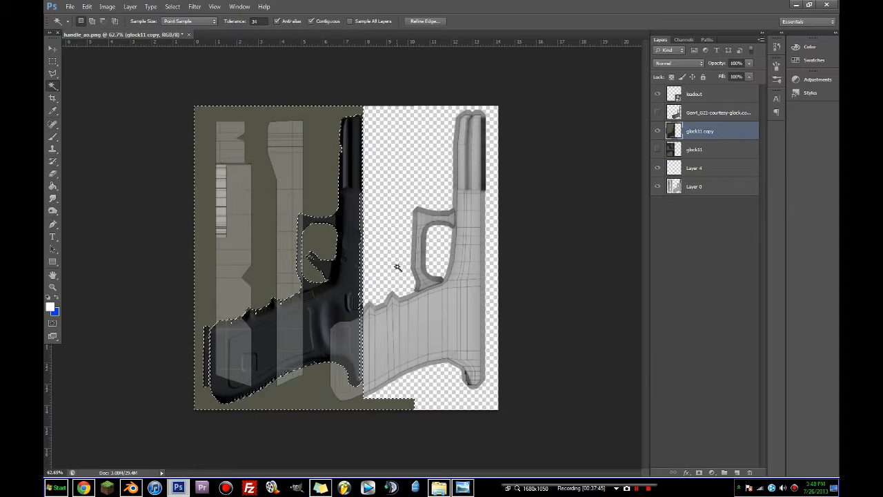
{"action": "key", "text": "Delete"}
{"action": "key", "text": "ctrl+d"}
{"action": "key", "text": "m"}
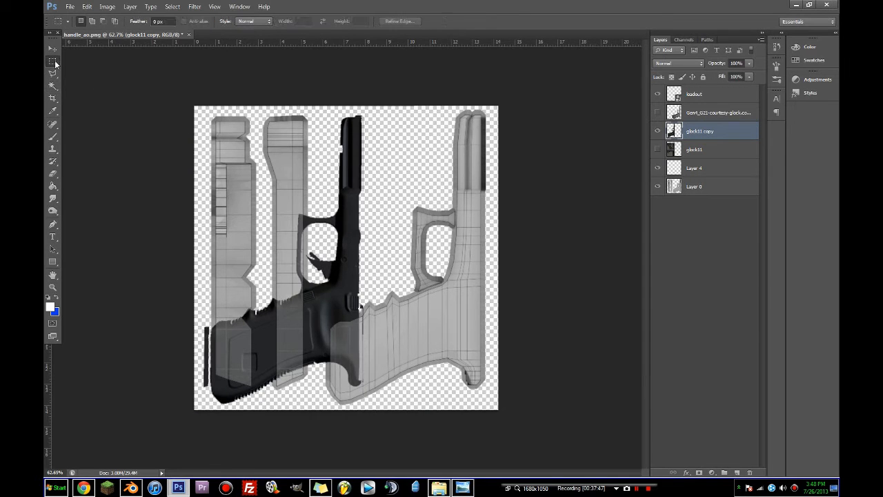
{"action": "left_click_drag", "start_coordinate": [157, 278], "coordinate": [211, 422]}
{"action": "key", "text": "Delete"}
{"action": "key", "text": "ctrl+d"}
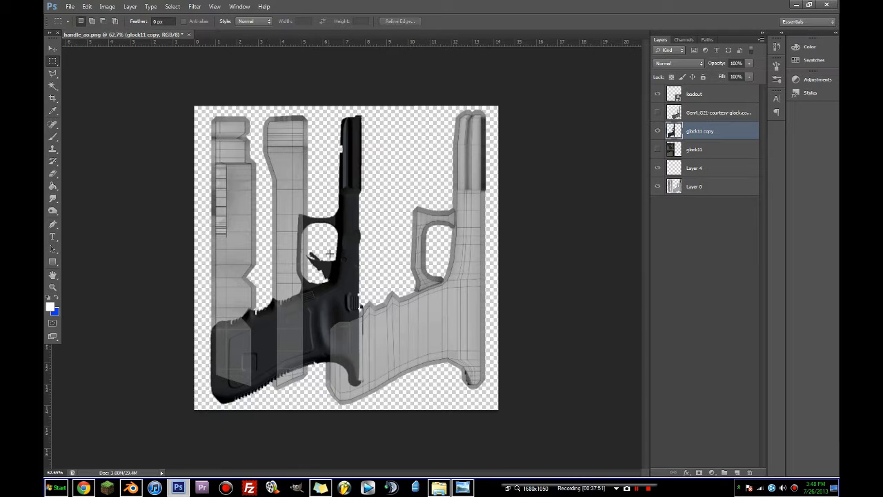
Step: Undo the last deletions on the glock11 copy, then delete the selected olive background again
{"action": "scroll", "coordinate": [342, 260], "scroll_direction": "up", "scroll_amount": 4, "text": "alt"}
{"action": "scroll", "coordinate": [342, 260], "scroll_direction": "up", "scroll_amount": 7, "text": "alt"}
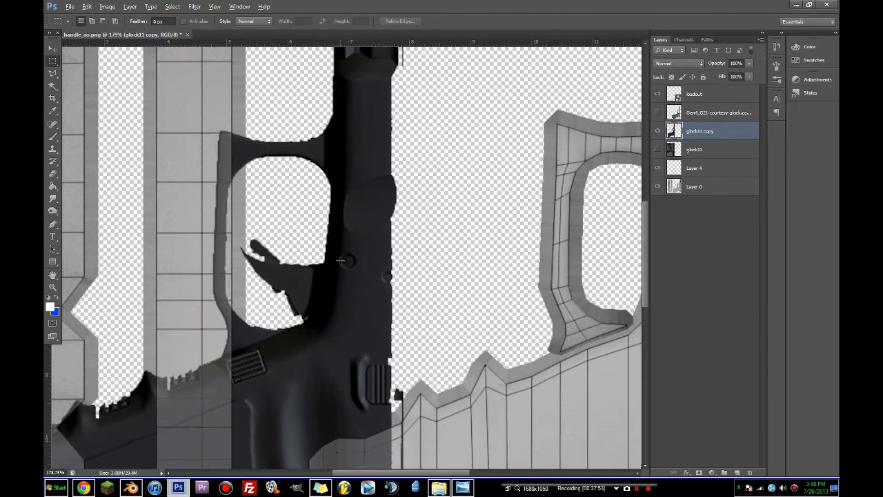
{"action": "key", "text": "ctrl+z"}
{"action": "key", "text": "ctrl+alt+z"}
{"action": "key", "text": "ctrl+alt+z"}
{"action": "key", "text": "ctrl+alt+z"}
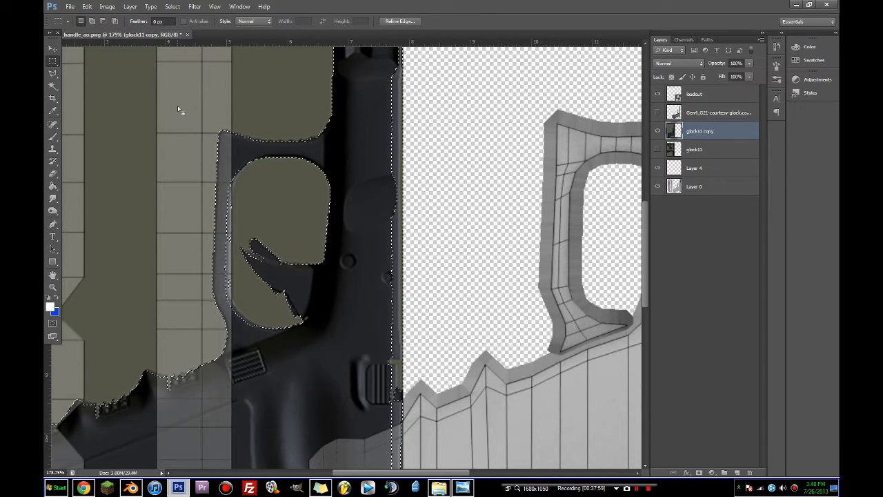
{"action": "key", "text": "Delete"}
{"action": "key", "text": "ctrl+d"}
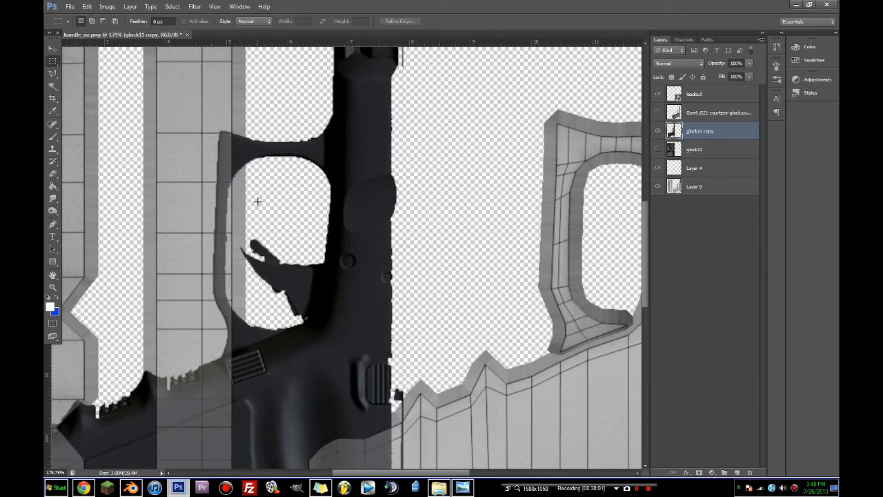
Step: Erase the trigger inside the trigger guard of the glock11 copy with a rectangular selection
{"action": "left_click_drag", "start_coordinate": [246, 215], "coordinate": [325, 281]}
{"action": "key", "text": "Delete"}
{"action": "left_click_drag", "start_coordinate": [270, 253], "coordinate": [259, 283]}
{"action": "left_click_drag", "start_coordinate": [362, 288], "coordinate": [367, 290]}
Step: Show the Gen4_G21 reference layer in place of the glock11 copy and delete the glock11 copy layer
{"action": "left_click", "coordinate": [657, 132]}
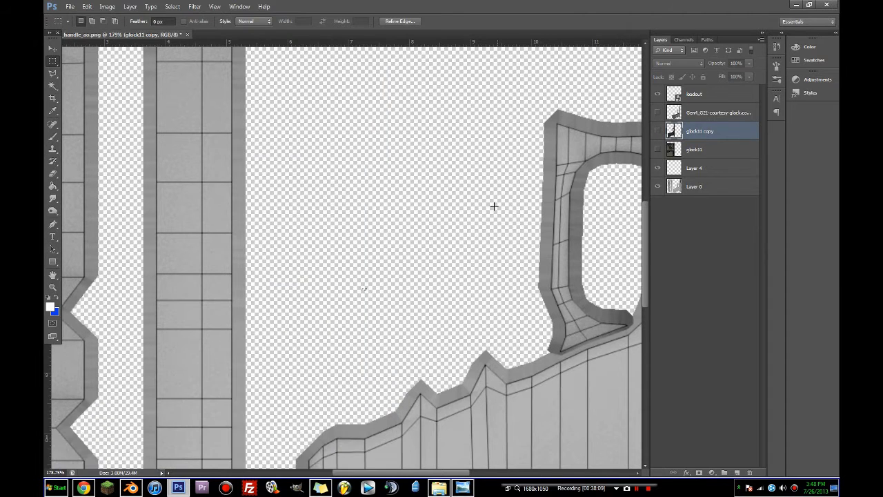
{"action": "scroll", "coordinate": [494, 207], "scroll_direction": "down", "scroll_amount": 4, "text": "alt"}
{"action": "left_click", "coordinate": [658, 113]}
{"action": "scroll", "coordinate": [476, 257], "scroll_direction": "down", "scroll_amount": 5, "text": "alt"}
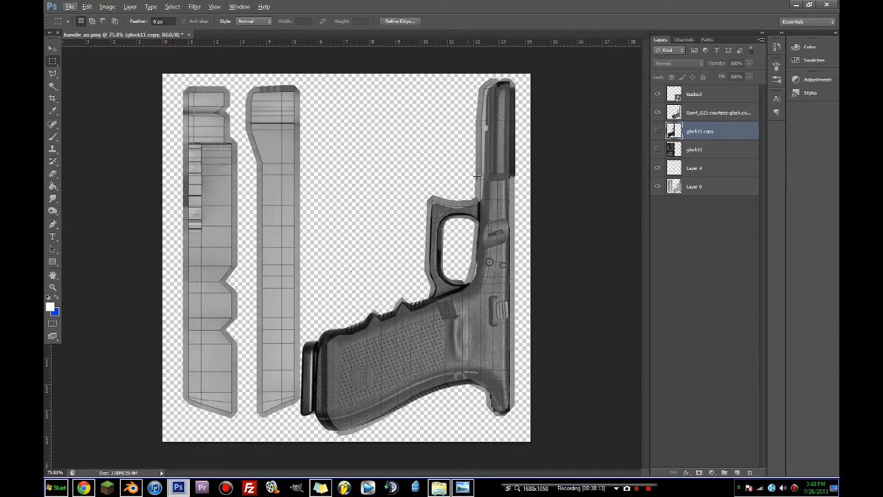
{"action": "left_click_drag", "start_coordinate": [702, 131], "coordinate": [750, 472]}
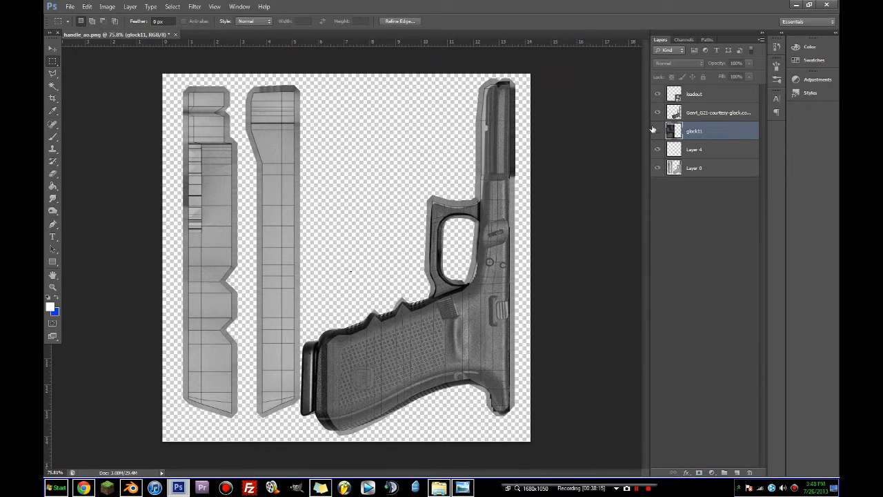
Step: Show the glock11 layer and shift it slightly up and to the right on the canvas
{"action": "left_click", "coordinate": [657, 131]}
{"action": "key", "text": "v"}
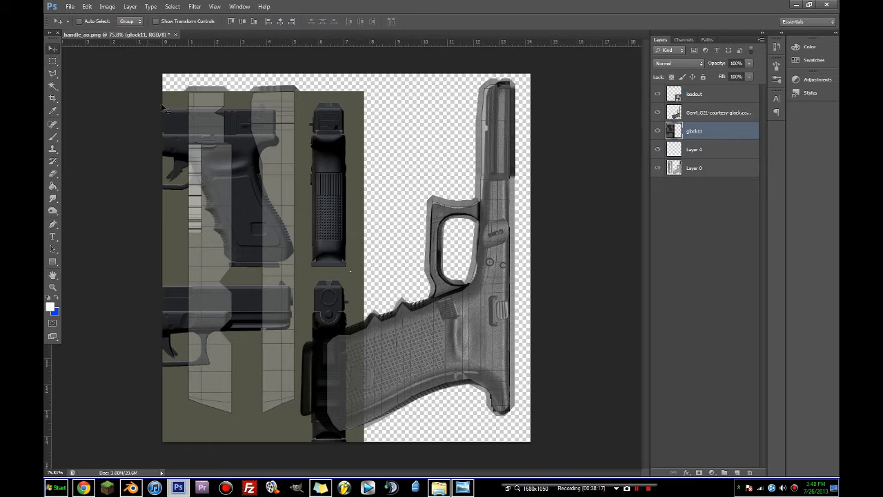
{"action": "left_click_drag", "start_coordinate": [331, 141], "coordinate": [350, 124]}
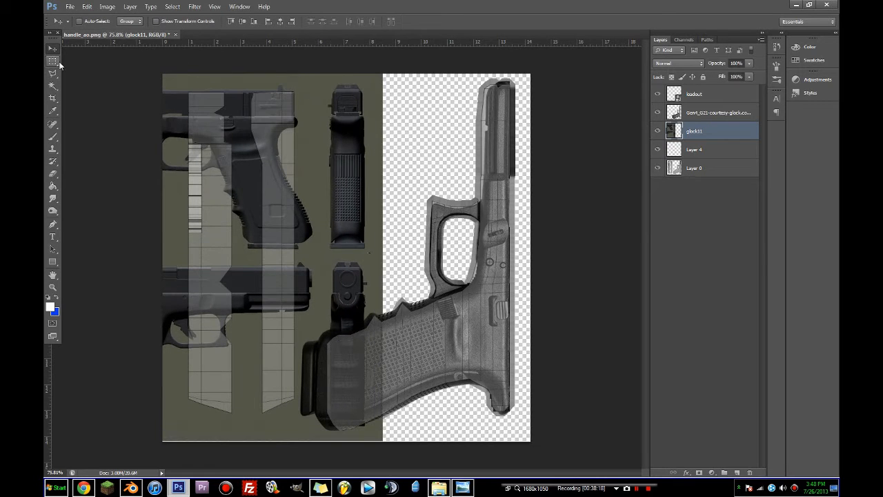
Step: Select the olive background of the glock11 layer with the Magic Wand and delete it
{"action": "left_click", "coordinate": [52, 85]}
{"action": "left_click", "coordinate": [322, 161]}
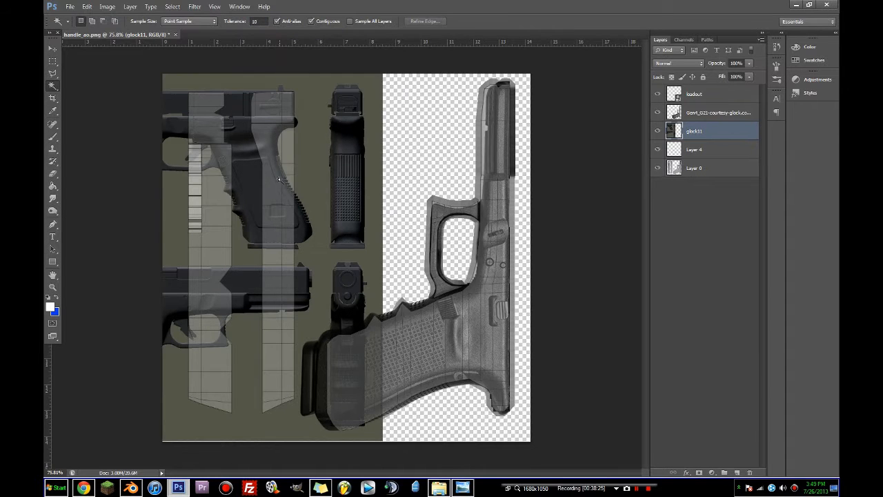
{"action": "key", "text": "Delete"}
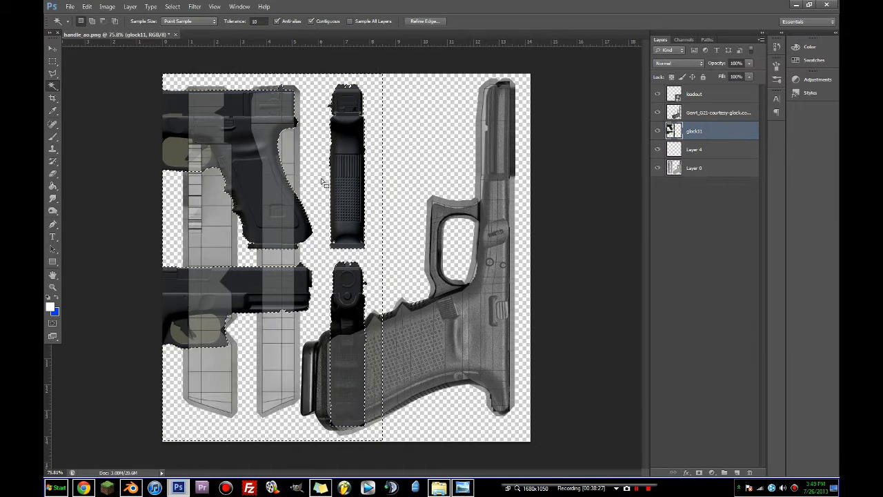
{"action": "key", "text": "ctrl+d"}
Step: Erase the side views of the guns from the glock11 layer, keeping only the rear and front views
{"action": "left_click", "coordinate": [53, 61]}
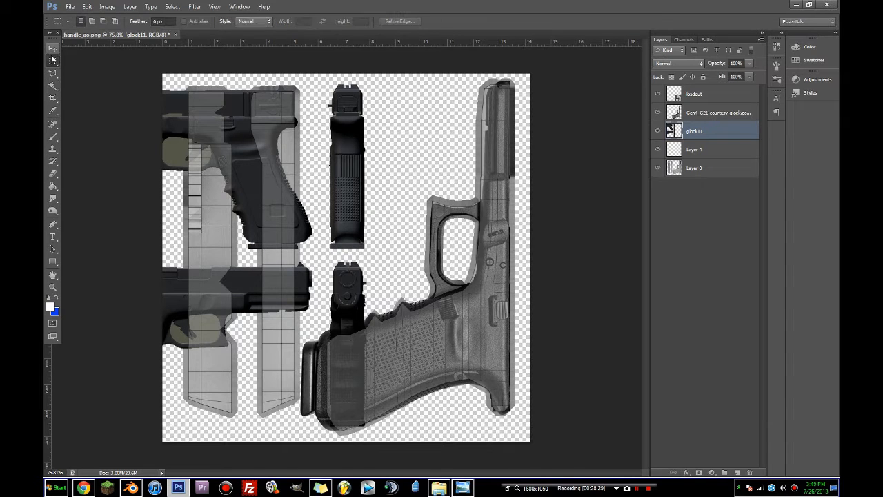
{"action": "left_click_drag", "start_coordinate": [163, 74], "coordinate": [320, 448]}
{"action": "key", "text": "Delete"}
{"action": "left_click", "coordinate": [53, 50]}
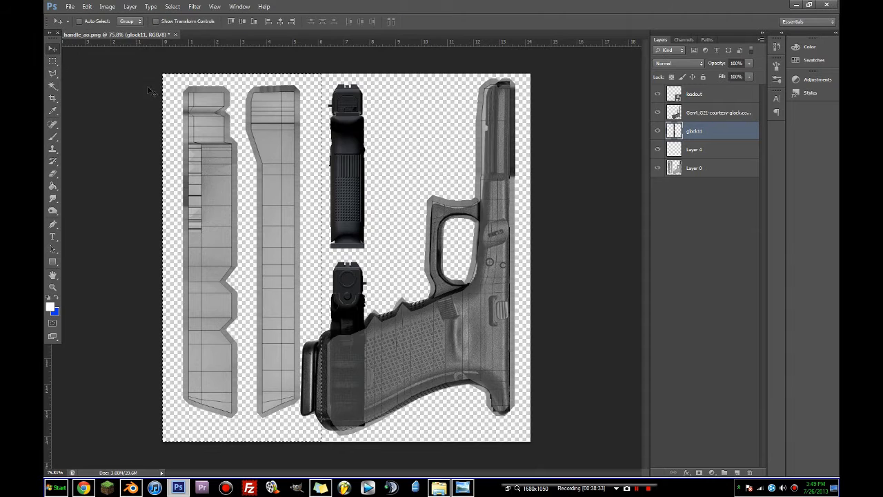
Step: Cut the gun's upper rear view out of the glock11 layer and paste it onto its own layer
{"action": "left_click", "coordinate": [55, 62]}
{"action": "left_click_drag", "start_coordinate": [387, 256], "coordinate": [303, 74]}
{"action": "key", "text": "ctrl+x"}
{"action": "key", "text": "ctrl+v"}
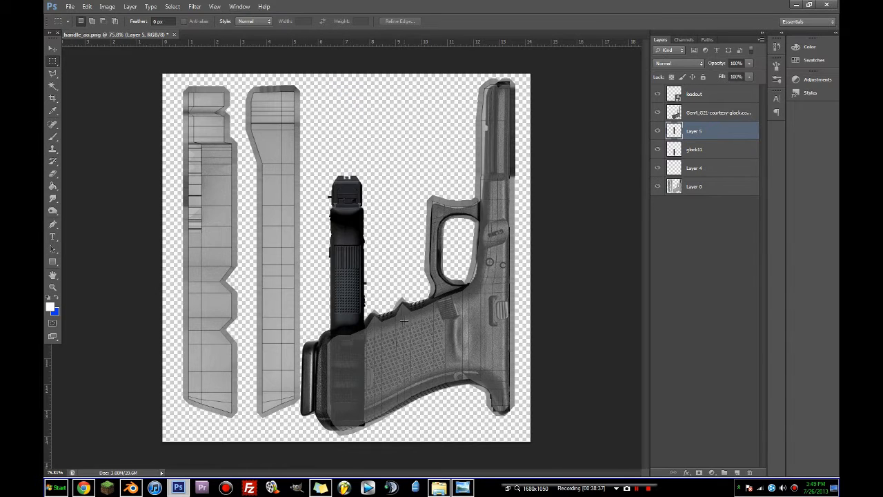
Step: Cut the gun's front view onto its own layer and delete the emptied glock11 layer
{"action": "left_click", "coordinate": [675, 148]}
{"action": "left_click_drag", "start_coordinate": [429, 438], "coordinate": [279, 192]}
{"action": "key", "text": "ctrl+x"}
{"action": "key", "text": "ctrl+v"}
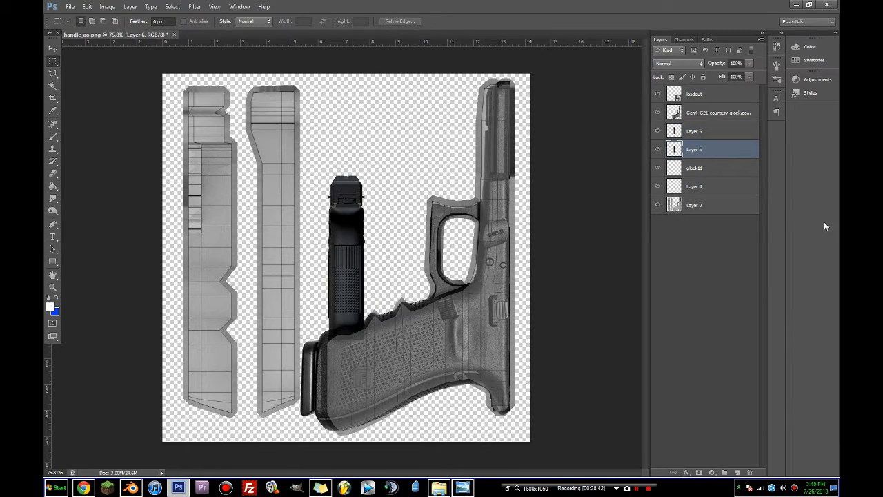
{"action": "left_click", "coordinate": [713, 176]}
{"action": "key", "text": "Delete"}
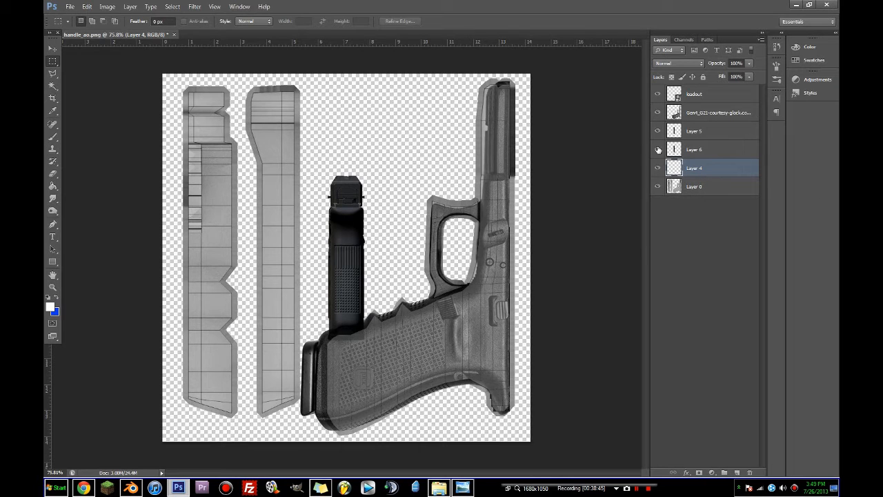
Step: Hide Layer 6 and move the rear view on Layer 5 over the narrow UV strip beside the grip
{"action": "left_click", "coordinate": [658, 149]}
{"action": "left_click", "coordinate": [677, 133]}
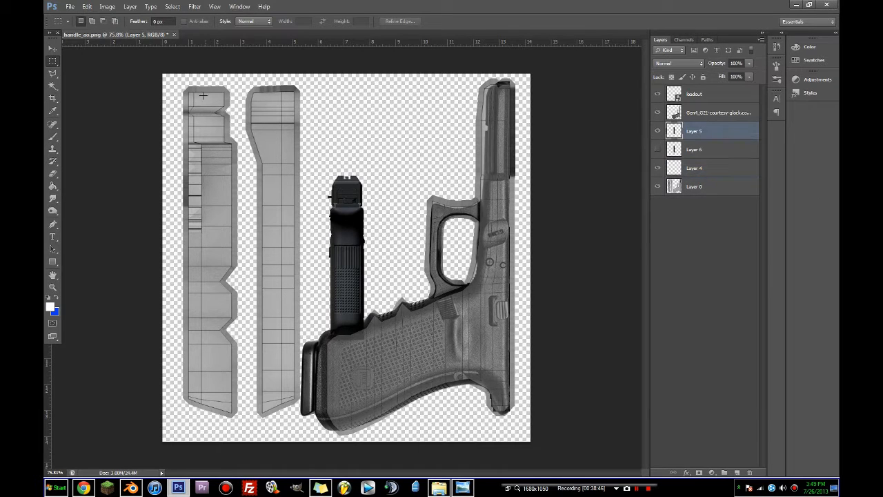
{"action": "left_click", "coordinate": [53, 49]}
{"action": "left_click_drag", "start_coordinate": [397, 186], "coordinate": [341, 209]}
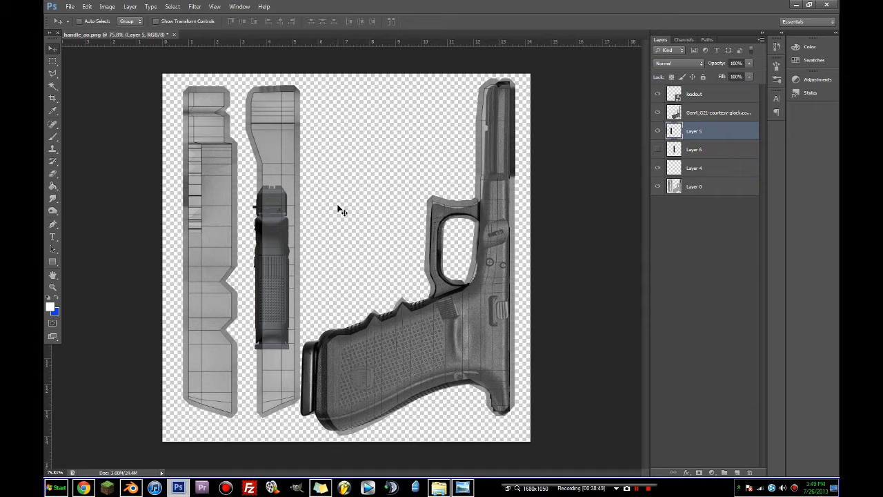
Step: Scale Layer 5 to about 270% width and 265% height so the rear view covers the narrow UV strip
{"action": "key", "text": "ctrl+t"}
{"action": "left_click_drag", "start_coordinate": [290, 187], "coordinate": [448, 35], "text": "shift"}
{"action": "mouse_move", "coordinate": [280, 146]}
{"action": "left_mouse_down"}
{"action": "mouse_move", "coordinate": [278, 201]}
{"action": "mouse_move", "coordinate": [276, 190]}
{"action": "mouse_move", "coordinate": [266, 190]}
{"action": "mouse_move", "coordinate": [275, 138]}
{"action": "left_mouse_up"}
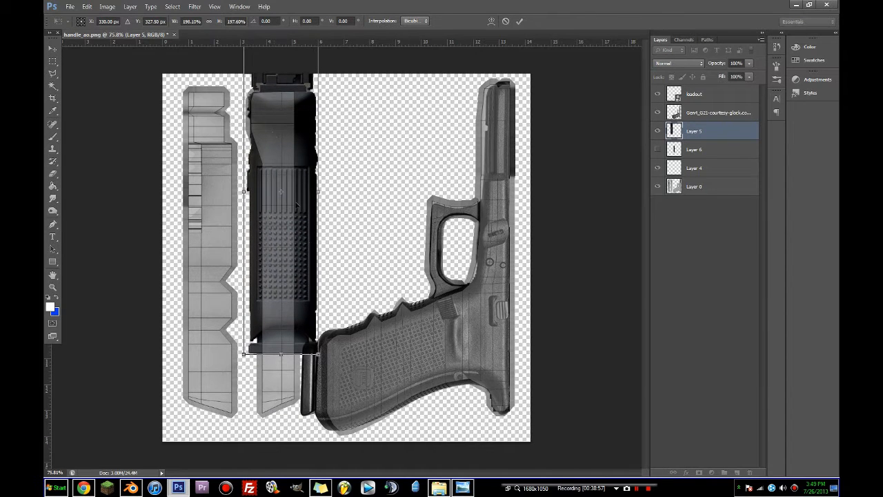
{"action": "left_click_drag", "start_coordinate": [318, 355], "coordinate": [412, 432], "text": "shift"}
{"action": "mouse_move", "coordinate": [297, 352]}
{"action": "left_mouse_down"}
{"action": "mouse_move", "coordinate": [306, 358]}
{"action": "mouse_move", "coordinate": [301, 352]}
{"action": "left_mouse_up"}
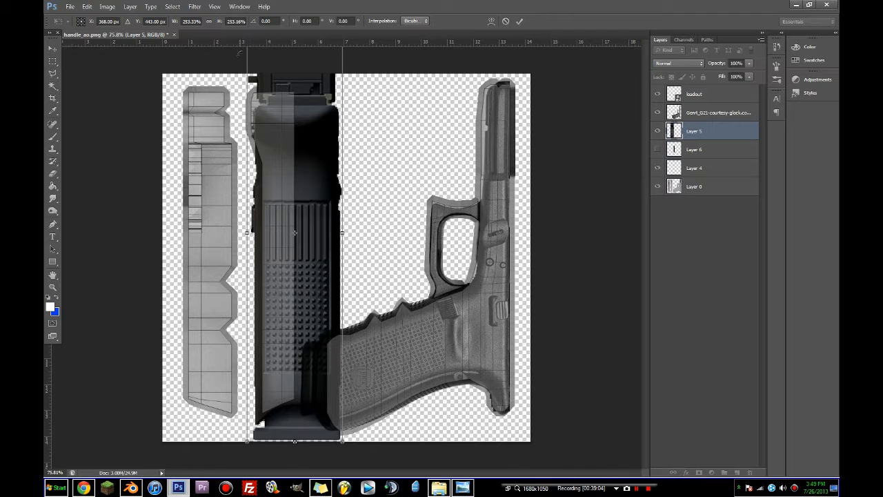
{"action": "scroll", "coordinate": [321, 266], "scroll_direction": "down", "scroll_amount": 4, "text": "alt"}
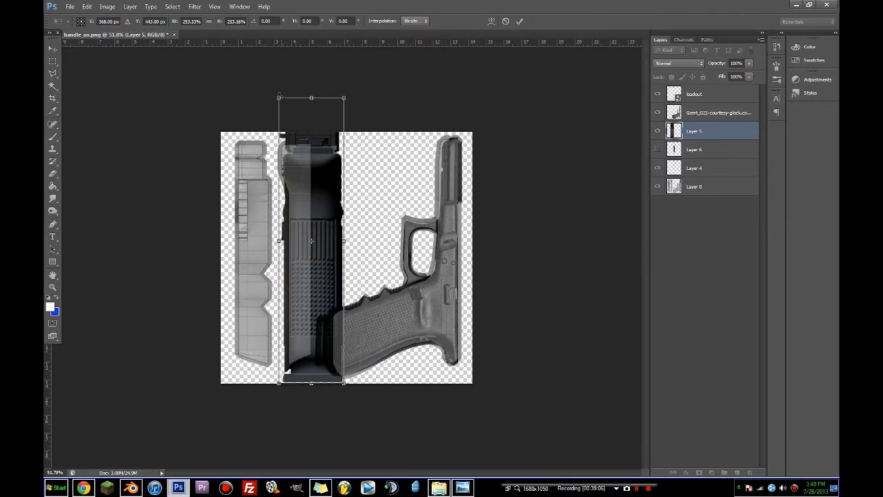
{"action": "left_click_drag", "start_coordinate": [280, 97], "coordinate": [274, 84]}
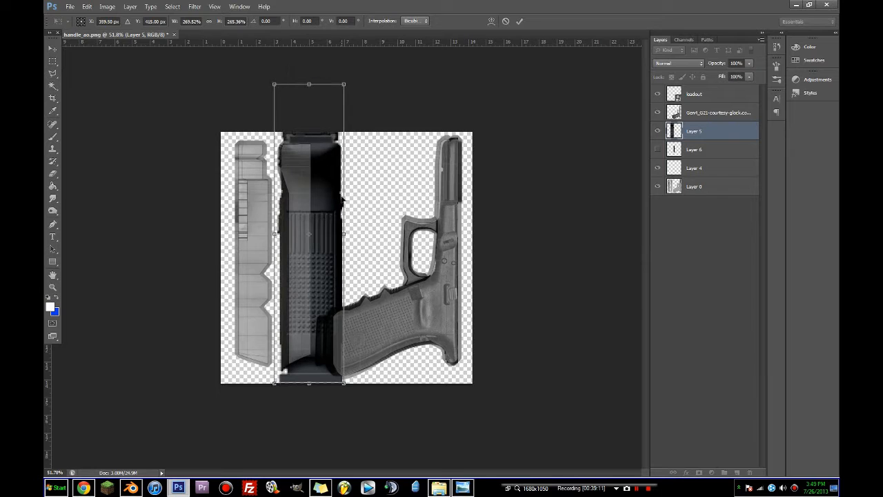
{"action": "key", "text": "Return"}
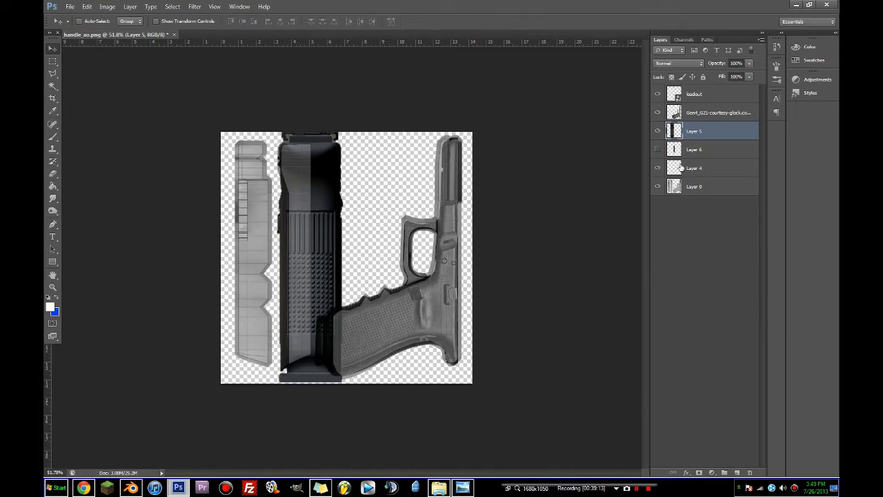
Step: Set Layer 5's blend mode to Darker Color and hide the loadout wireframe layer
{"action": "left_click", "coordinate": [678, 63]}
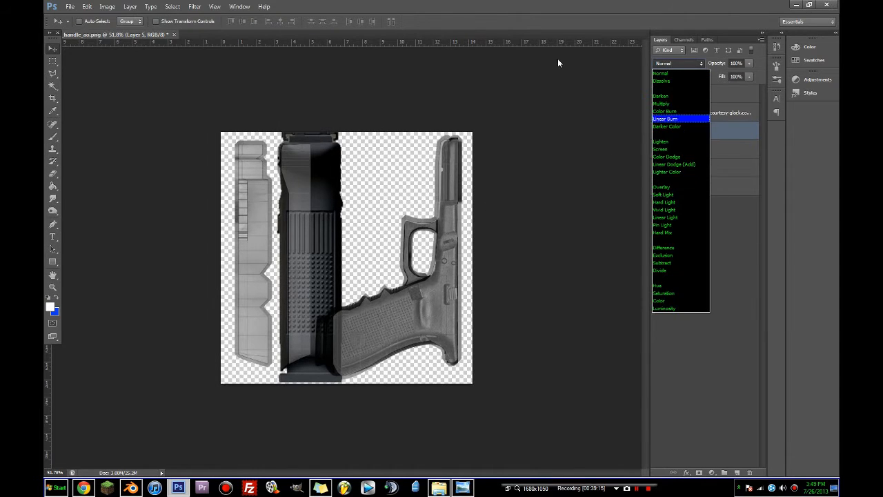
{"action": "left_click", "coordinate": [588, 78]}
{"action": "left_click", "coordinate": [657, 94]}
{"action": "scroll", "coordinate": [468, 221], "scroll_direction": "down", "scroll_amount": 6, "text": "alt"}
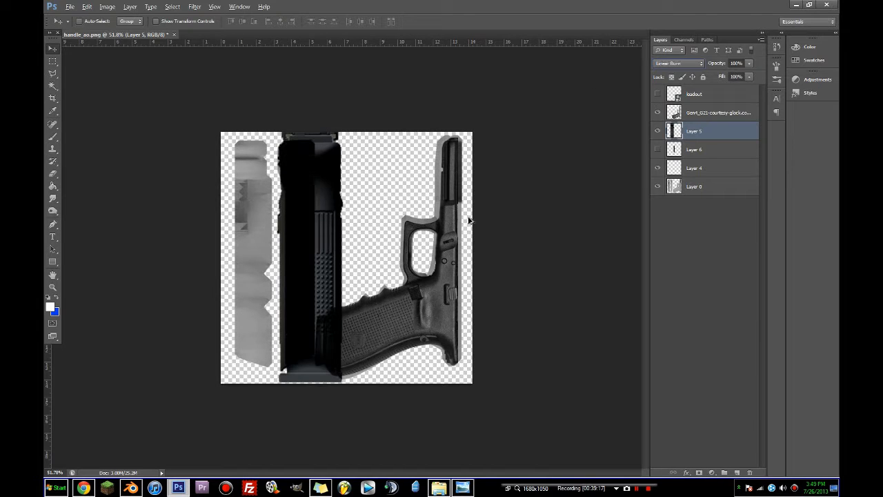
Step: Select the empty area around the UV islands on Layer 0 with the Magic Wand and delete it from Layer 5
{"action": "left_click", "coordinate": [692, 186]}
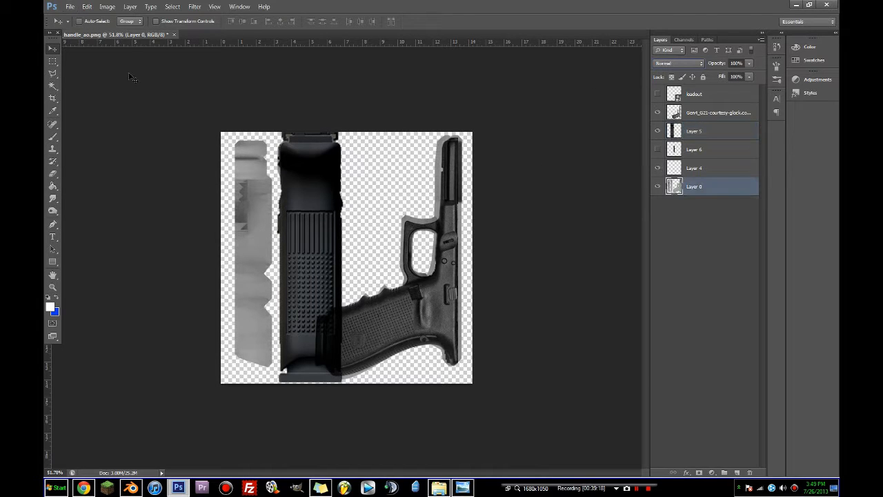
{"action": "left_click", "coordinate": [55, 85]}
{"action": "left_click", "coordinate": [391, 194]}
{"action": "left_click", "coordinate": [689, 132]}
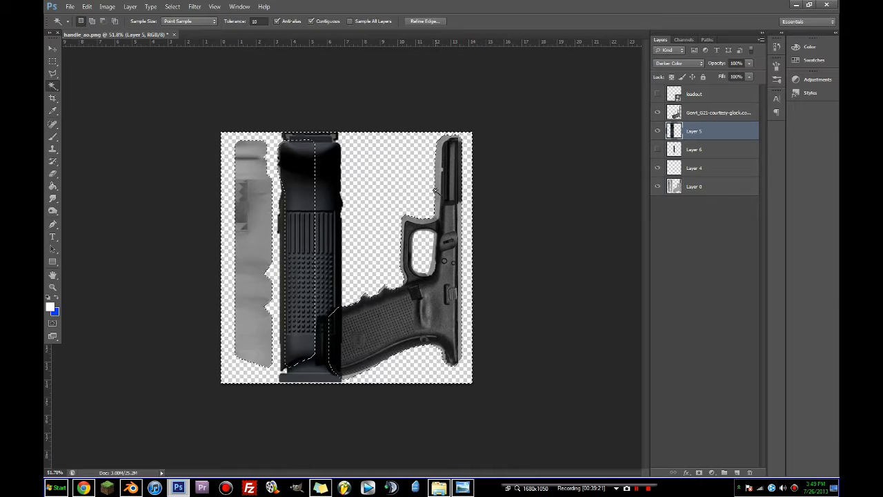
{"action": "key", "text": "Delete"}
{"action": "key", "text": "ctrl+d"}
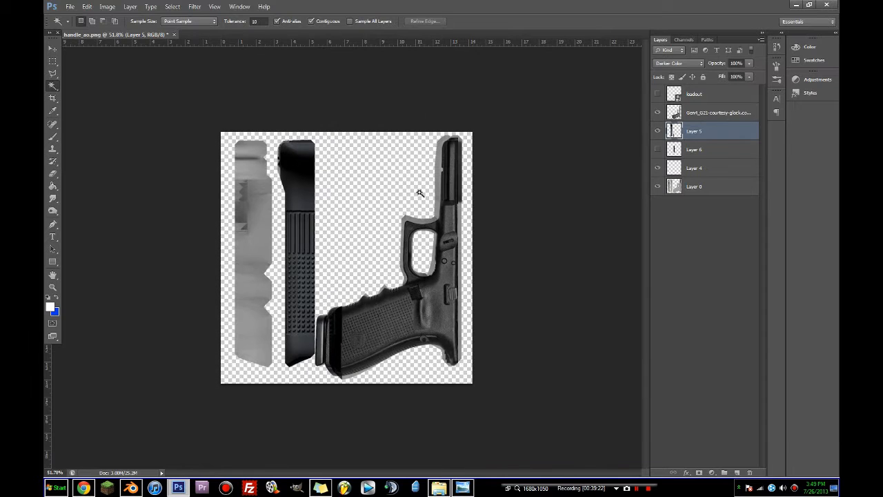
Step: Erase the leftover part of Layer 5 that overlaps the pistol grip with a rectangular selection
{"action": "scroll", "coordinate": [421, 196], "scroll_direction": "up", "scroll_amount": 2, "text": "alt"}
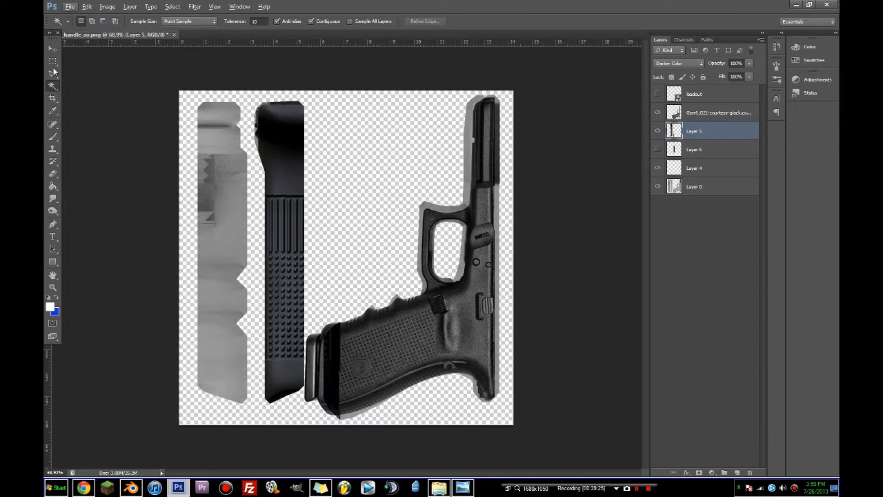
{"action": "left_click", "coordinate": [53, 61]}
{"action": "left_click_drag", "start_coordinate": [421, 425], "coordinate": [305, 271]}
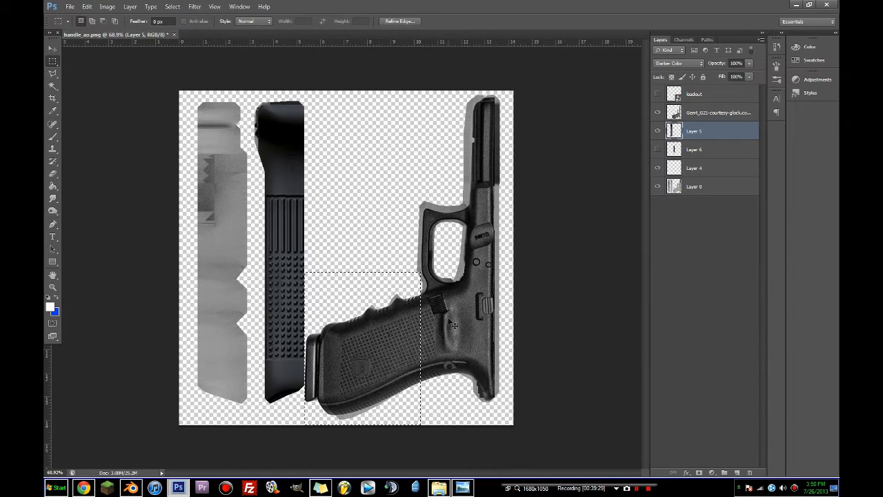
Step: Show Layer 6, enlarge its front view proportionally past 196%, and place it over the leftmost UV strip
{"action": "left_click", "coordinate": [658, 150]}
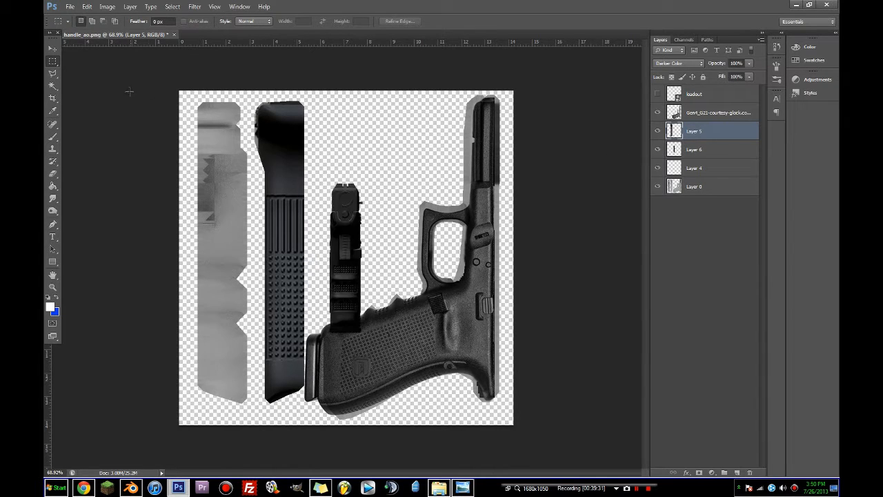
{"action": "left_click", "coordinate": [56, 49]}
{"action": "key", "text": "ctrl+t"}
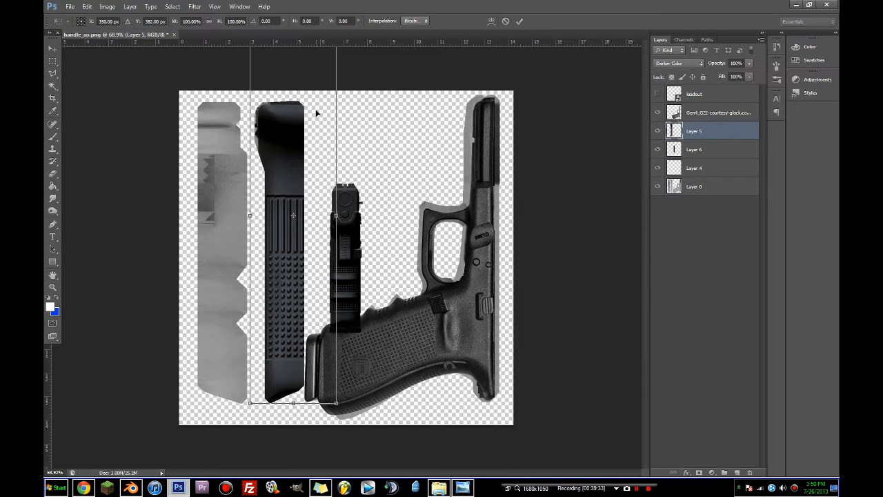
{"action": "key", "text": "Return"}
{"action": "key", "text": "alt+bracketleft"}
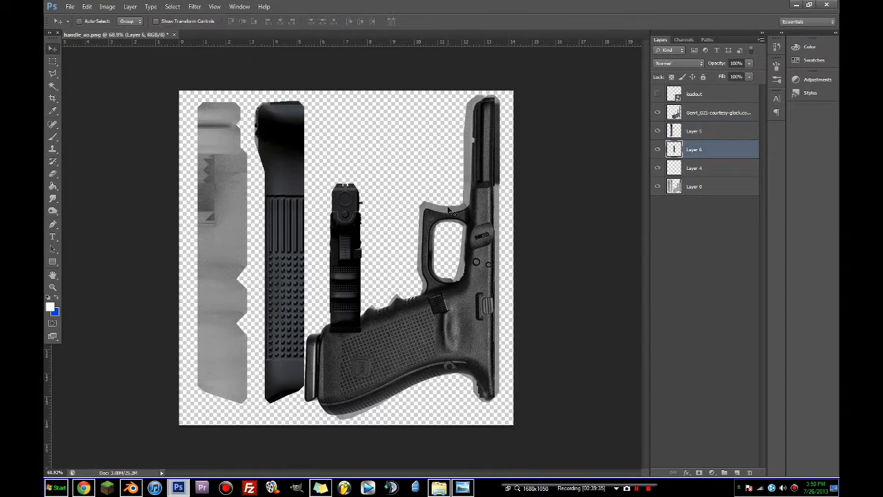
{"action": "scroll", "coordinate": [562, 173], "scroll_direction": "down", "scroll_amount": 2, "text": "alt"}
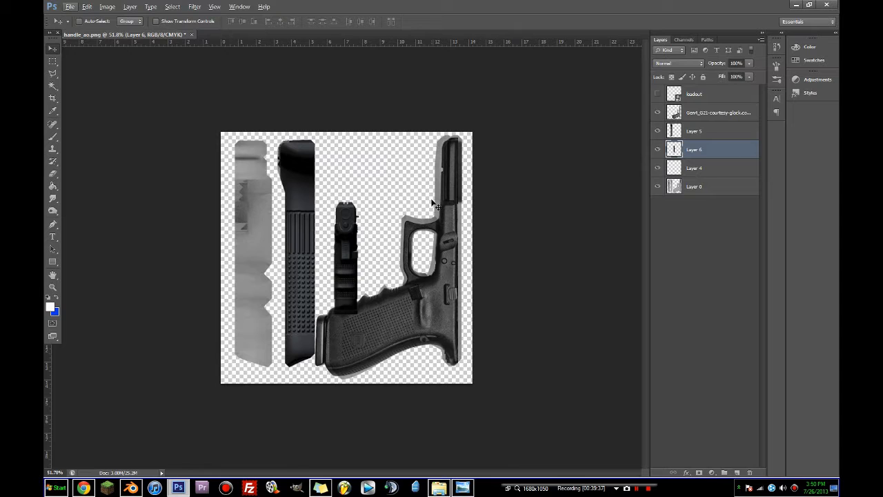
{"action": "key", "text": "ctrl+t"}
{"action": "left_click_drag", "start_coordinate": [362, 200], "coordinate": [458, 96], "text": "shift"}
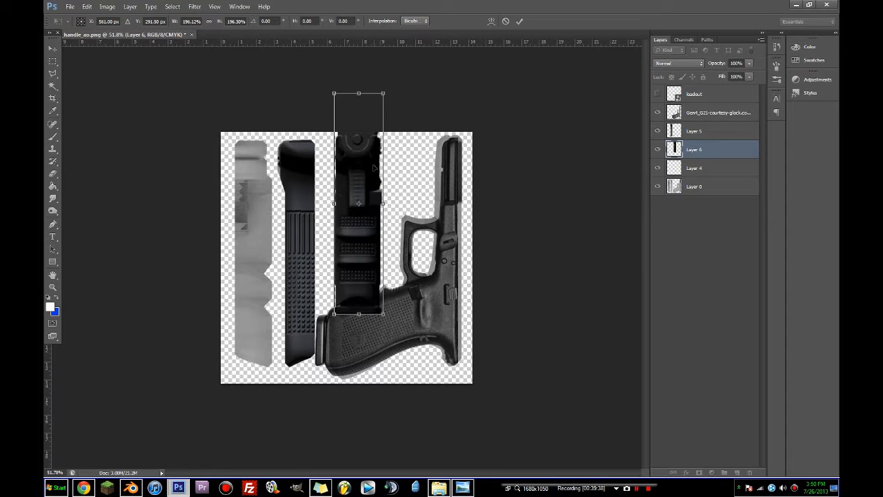
{"action": "left_click_drag", "start_coordinate": [374, 165], "coordinate": [264, 207]}
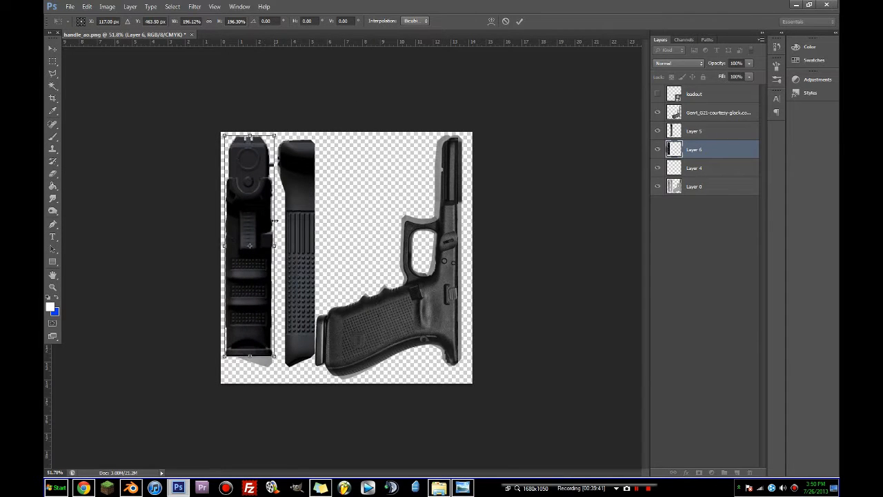
{"action": "left_click_drag", "start_coordinate": [276, 356], "coordinate": [287, 411], "text": "shift"}
{"action": "left_click_drag", "start_coordinate": [280, 166], "coordinate": [252, 180]}
{"action": "key", "text": "Return"}
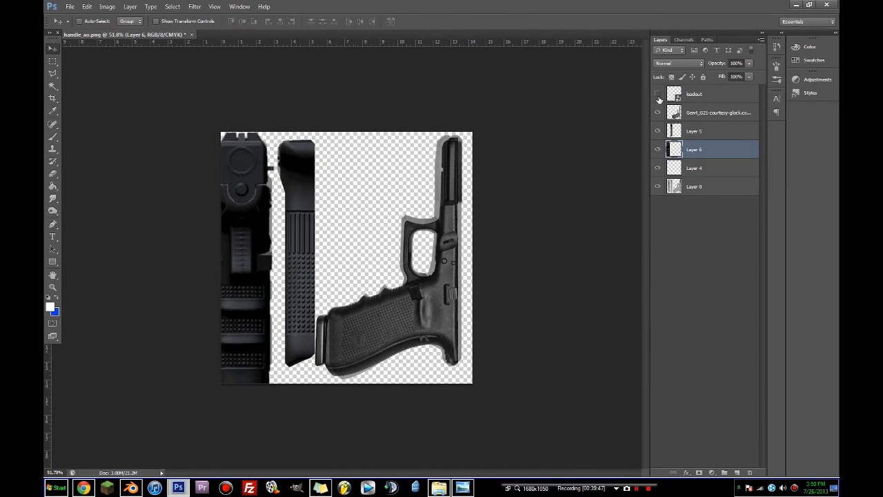
Step: Show the loadout wireframe layer and shift Layer 6 upward to line its front view up with the leftmost UV strip
{"action": "left_click", "coordinate": [658, 96]}
{"action": "scroll", "coordinate": [186, 157], "scroll_direction": "up", "scroll_amount": 2, "text": "alt"}
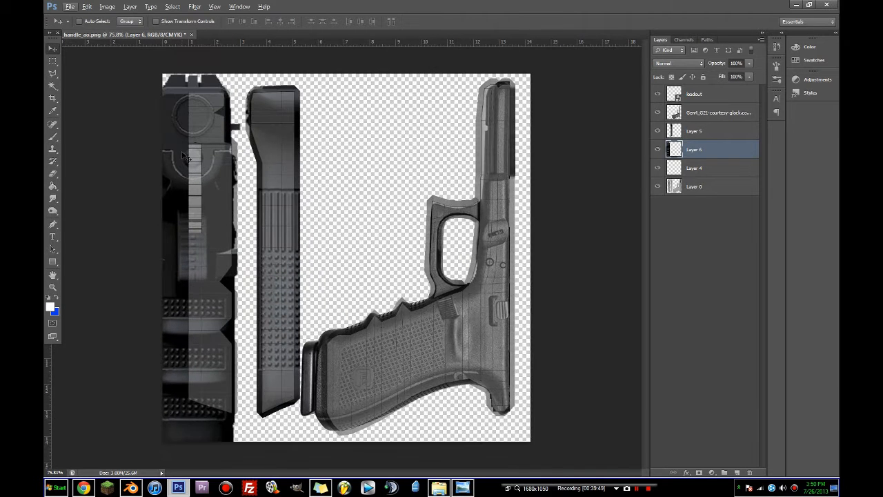
{"action": "left_click_drag", "start_coordinate": [185, 178], "coordinate": [195, 135]}
{"action": "key", "text": "Up"}
{"action": "key", "text": "Up"}
{"action": "key", "text": "Up"}
{"action": "key", "text": "Up"}
{"action": "key", "text": "Up"}
{"action": "key", "text": "Up"}
{"action": "key", "text": "Up"}
{"action": "key", "text": "Up"}
{"action": "key", "text": "Up"}
{"action": "key", "text": "Up"}
{"action": "key", "text": "Up"}
{"action": "key", "text": "Up"}
{"action": "key", "text": "Up"}
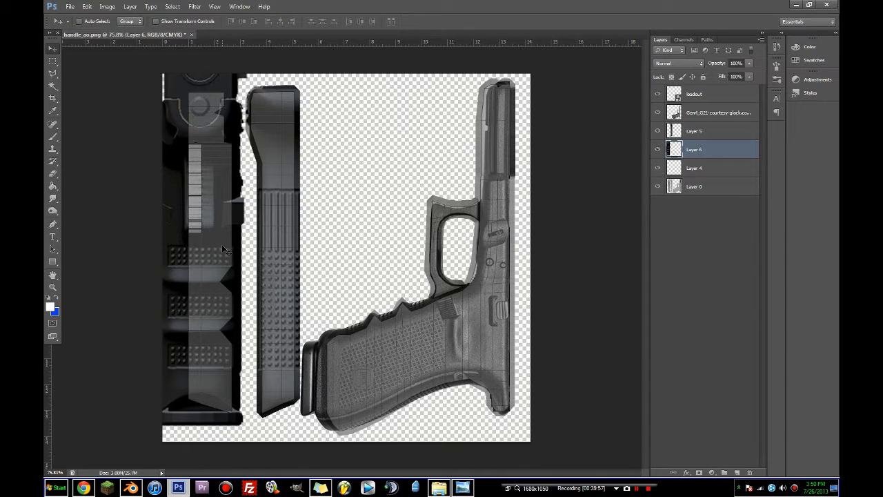
{"action": "key", "text": "Up"}
{"action": "key", "text": "Up"}
{"action": "key", "text": "Up"}
{"action": "key", "text": "Up"}
{"action": "key", "text": "Up"}
{"action": "key", "text": "Up"}
{"action": "key", "text": "Up"}
{"action": "key", "text": "Up"}
{"action": "key", "text": "Up"}
{"action": "key", "text": "Up"}
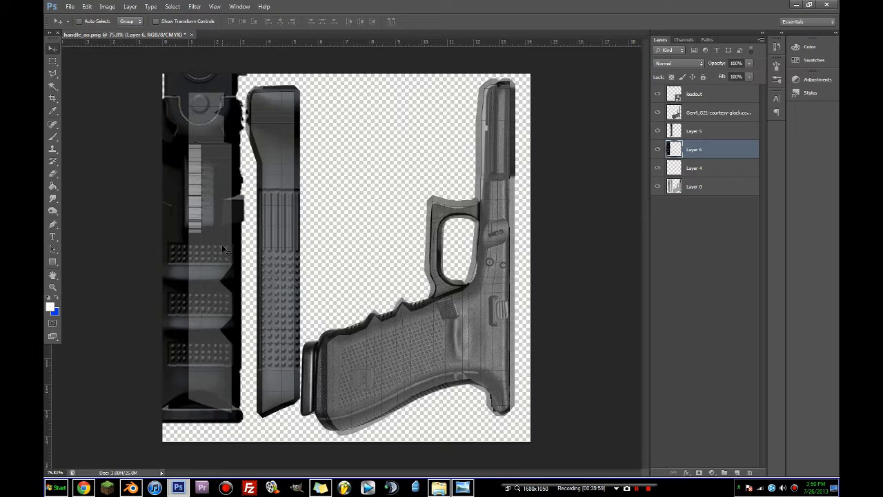
{"action": "key", "text": "Up"}
{"action": "key", "text": "Up"}
{"action": "key", "text": "Up"}
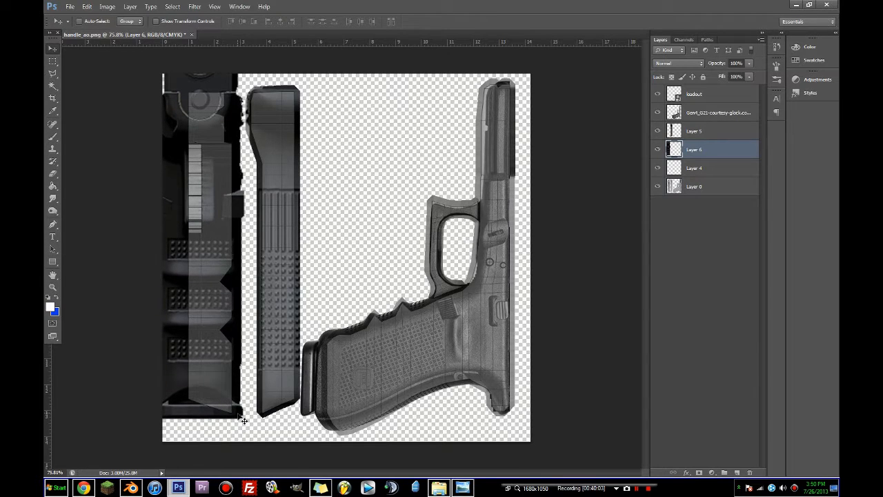
Step: Transform Layer 6 to about 112% width and 105% height so its grip ridges fit the notches of the leftmost strip
{"action": "key", "text": "ctrl+t"}
{"action": "left_click_drag", "start_coordinate": [247, 419], "coordinate": [244, 440]}
{"action": "left_click_drag", "start_coordinate": [212, 306], "coordinate": [199, 305]}
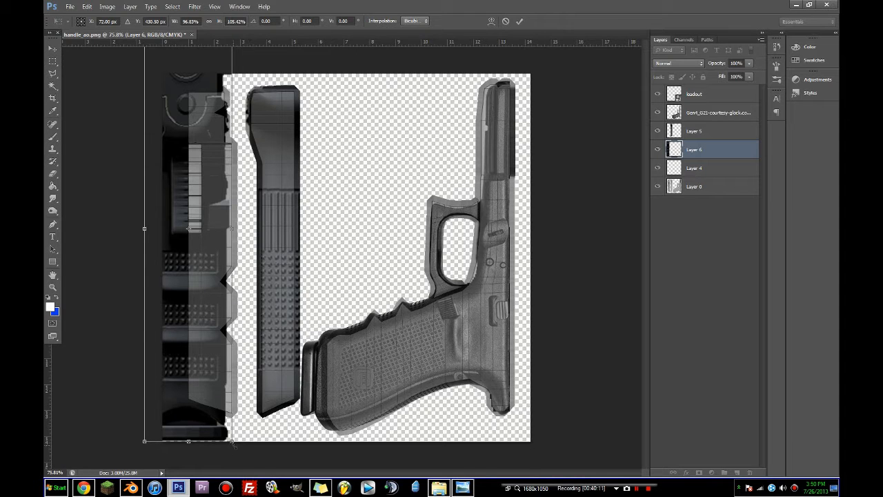
{"action": "left_click_drag", "start_coordinate": [233, 443], "coordinate": [245, 443]}
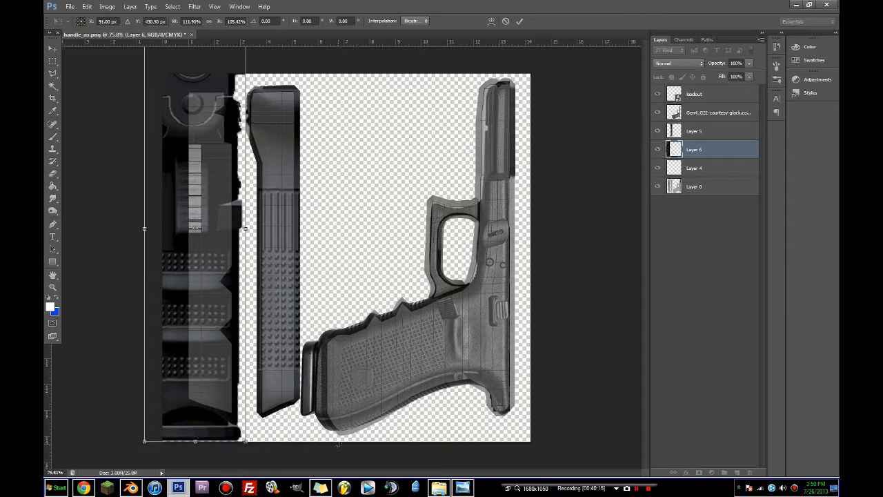
{"action": "key", "text": "Return"}
Step: Select the empty area around the UV islands on Layer 0 with the Magic Wand, delete it from Layer 6, and deselect
{"action": "left_click", "coordinate": [698, 184]}
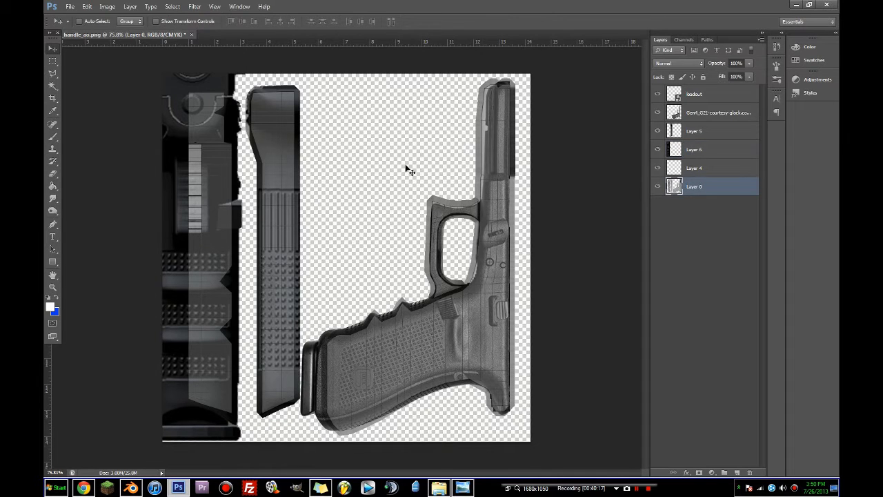
{"action": "left_click", "coordinate": [53, 86]}
{"action": "left_click", "coordinate": [376, 189]}
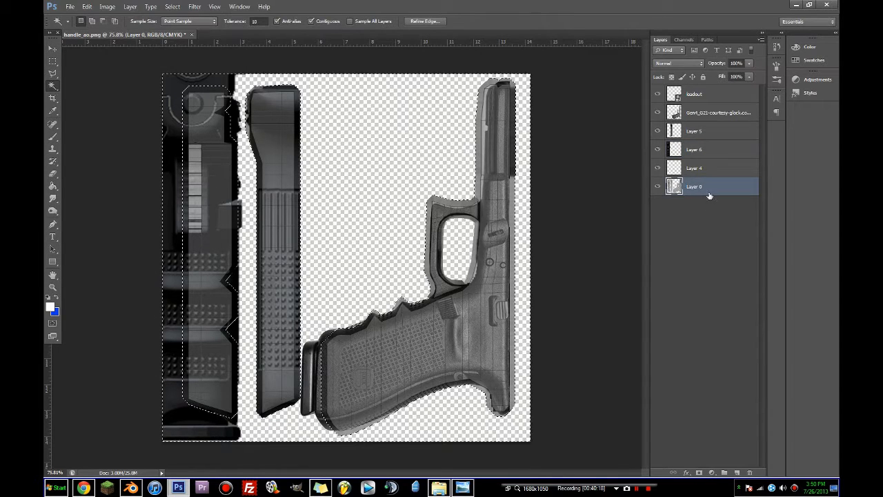
{"action": "left_click", "coordinate": [672, 148]}
{"action": "key", "text": "Delete"}
{"action": "key", "text": "ctrl+d"}
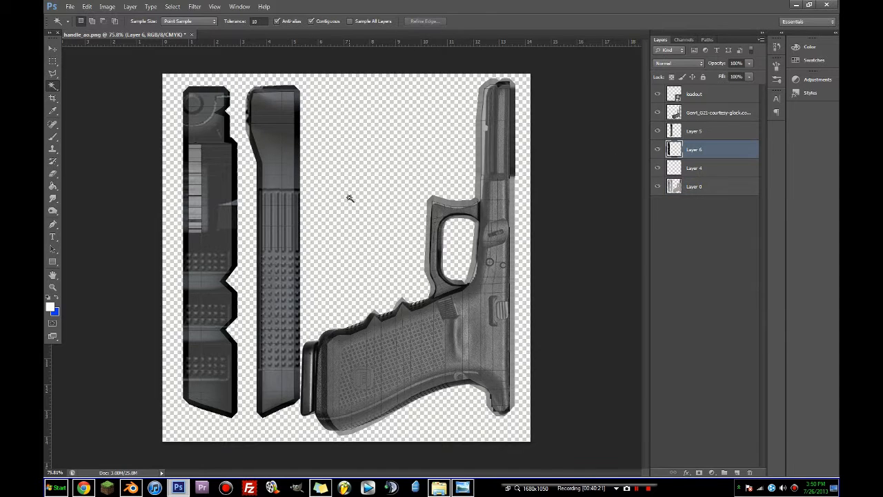
Step: Hide the loadout wireframe layer and export the texture for web as a transparent PNG-8, overwriting glock_handle_t
{"action": "left_click", "coordinate": [70, 6]}
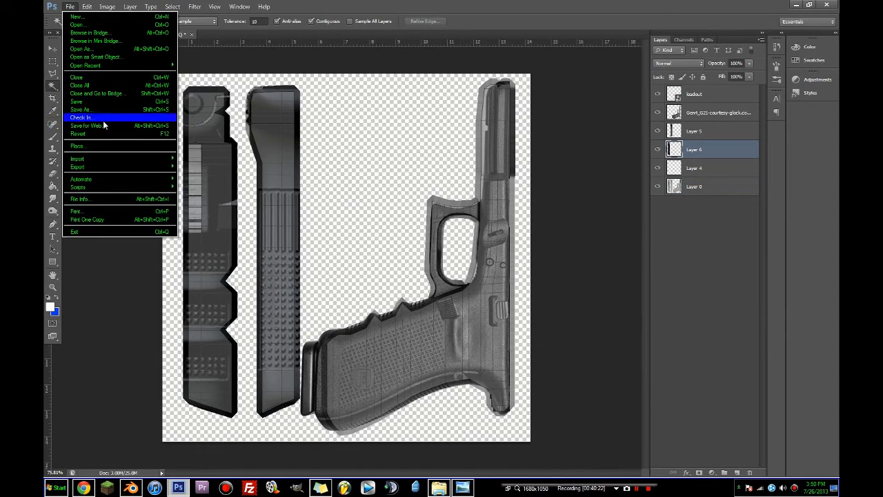
{"action": "left_click", "coordinate": [658, 94]}
{"action": "left_click", "coordinate": [71, 5]}
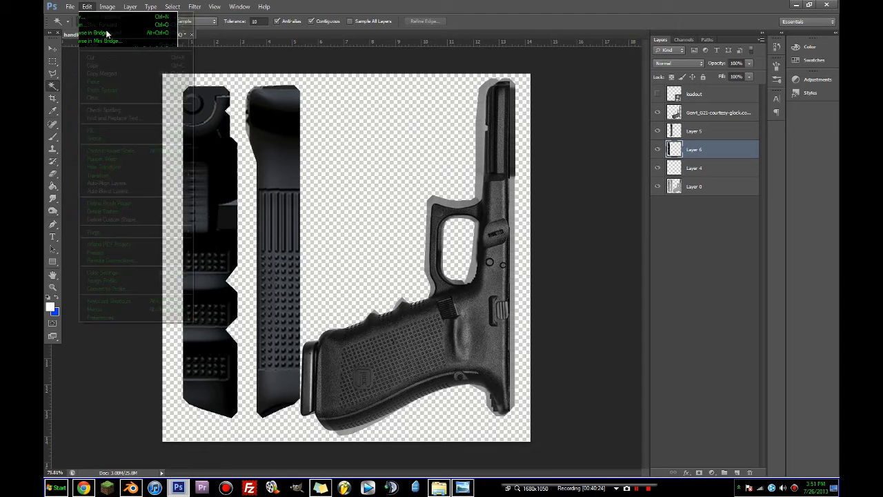
{"action": "mouse_move", "coordinate": [68, 4]}
{"action": "left_click", "coordinate": [91, 126]}
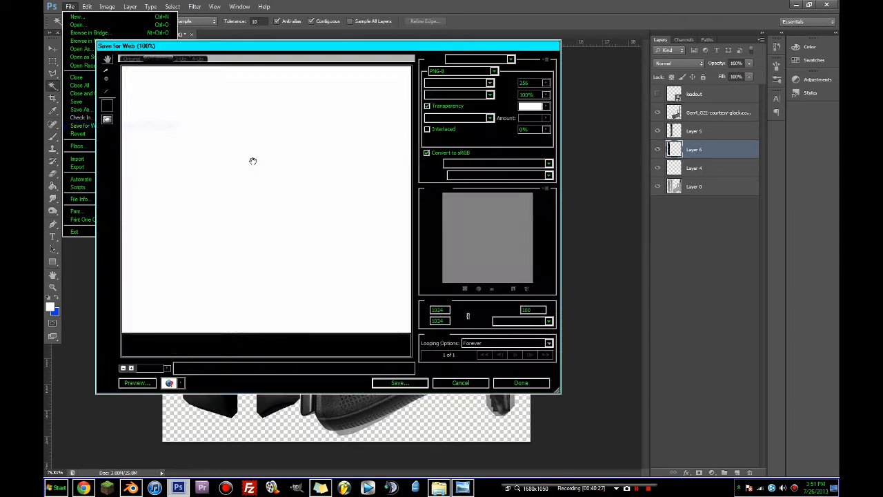
{"action": "left_click", "coordinate": [401, 383]}
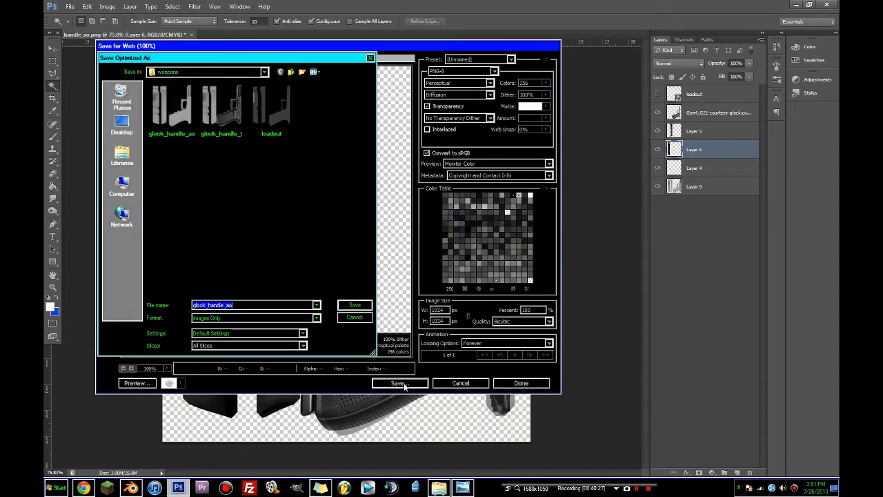
{"action": "left_click", "coordinate": [358, 306]}
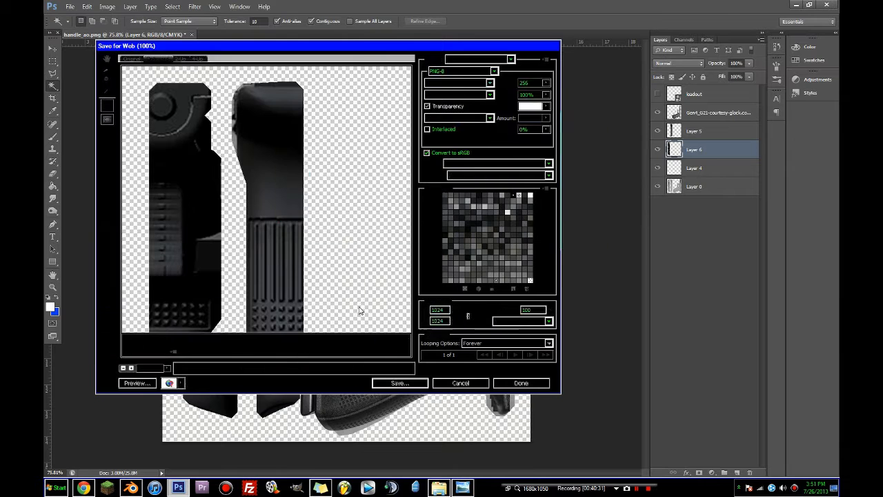
{"action": "left_click", "coordinate": [506, 239]}
Step: Switch to Blender, select the pistol handle, and reload glock_handle_t.png in its image texture
{"action": "left_click", "coordinate": [131, 487]}
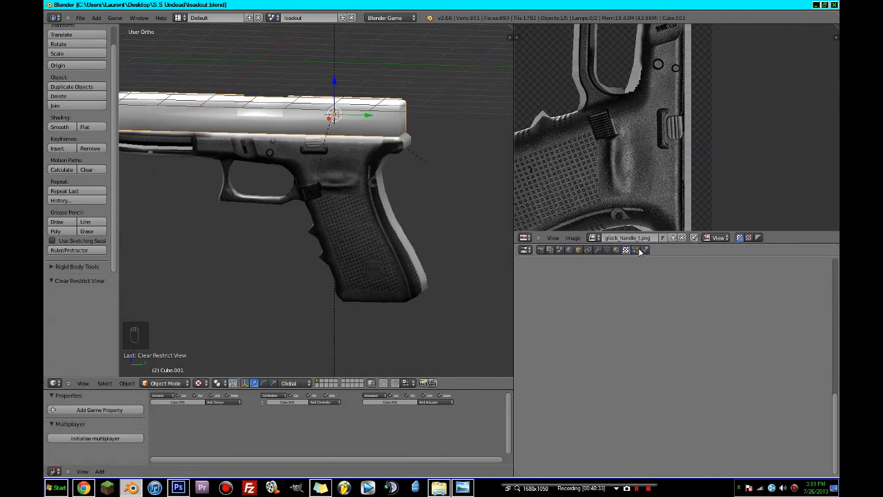
{"action": "right_click", "coordinate": [360, 185]}
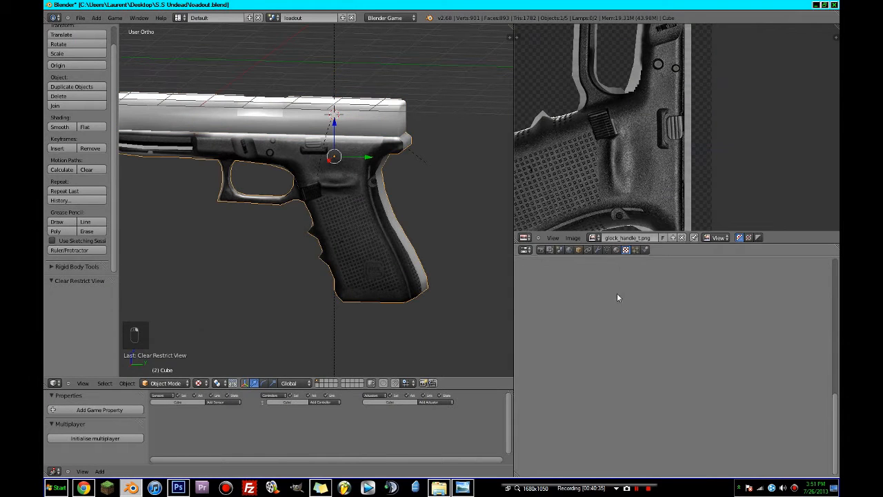
{"action": "left_click", "coordinate": [619, 252]}
{"action": "left_click", "coordinate": [625, 251]}
{"action": "scroll", "coordinate": [699, 390], "scroll_direction": "up", "scroll_amount": 10}
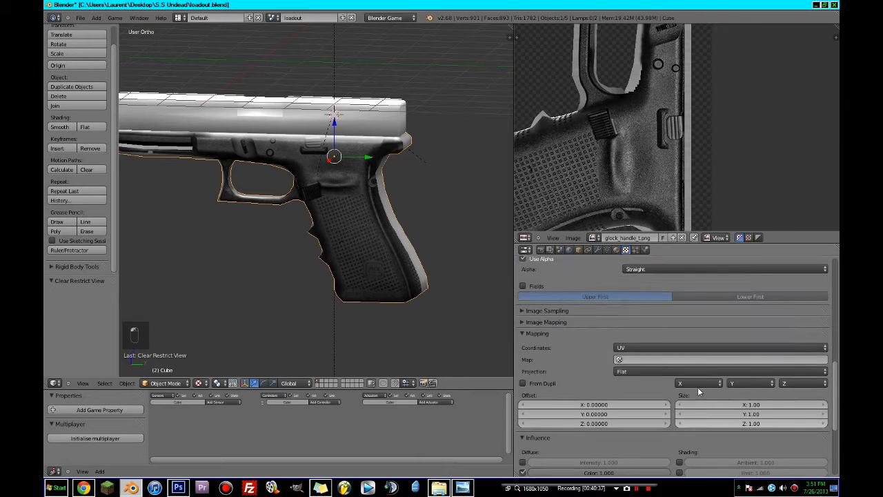
{"action": "left_click", "coordinate": [821, 354]}
{"action": "middle_click_drag", "start_coordinate": [276, 227], "coordinate": [277, 298]}
{"action": "key", "text": "ctrl+s"}
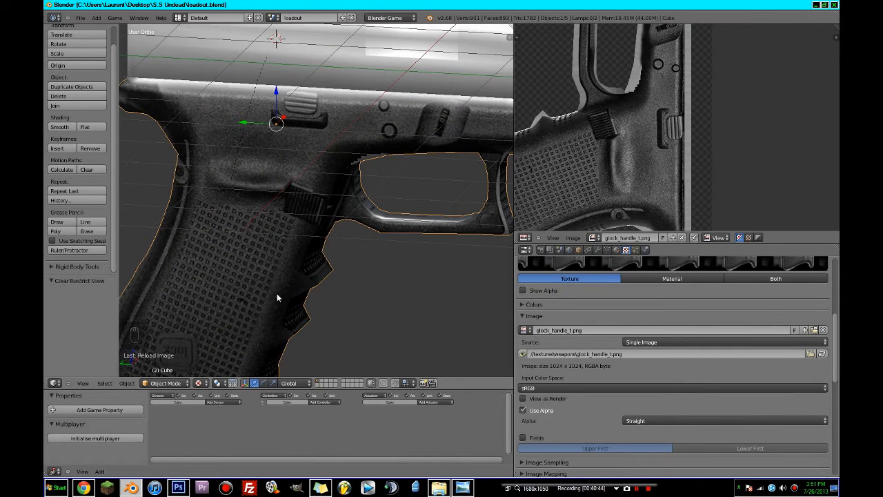
Step: In Edit Mode, select the two handle faces at the trigger guard's upper rear curve and assign glock_handle_t.png to them
{"action": "scroll", "coordinate": [277, 293], "scroll_direction": "down", "scroll_amount": 2}
{"action": "scroll", "coordinate": [383, 172], "scroll_direction": "up", "scroll_amount": 5}
{"action": "scroll", "coordinate": [319, 255], "scroll_direction": "down", "scroll_amount": 3}
{"action": "key", "text": "Tab"}
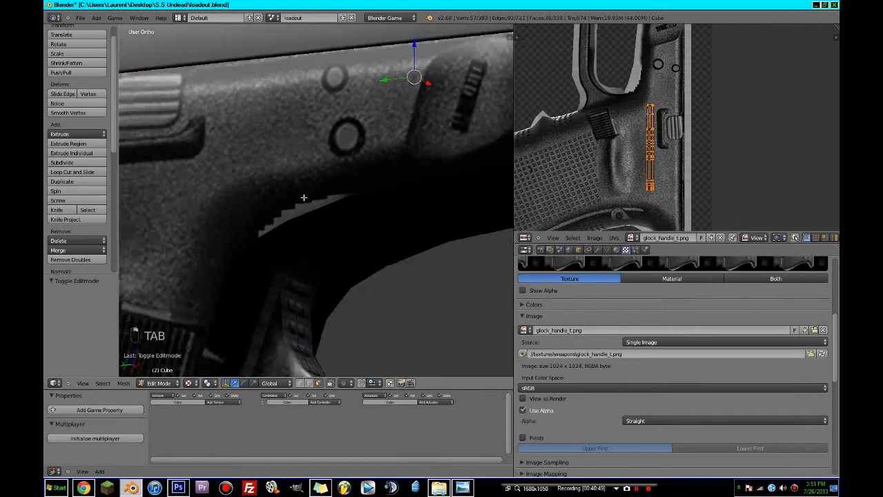
{"action": "scroll", "coordinate": [317, 201], "scroll_direction": "down", "scroll_amount": 4}
{"action": "middle_click_drag", "start_coordinate": [357, 212], "coordinate": [311, 207]}
{"action": "scroll", "coordinate": [311, 207], "scroll_direction": "up", "scroll_amount": 4}
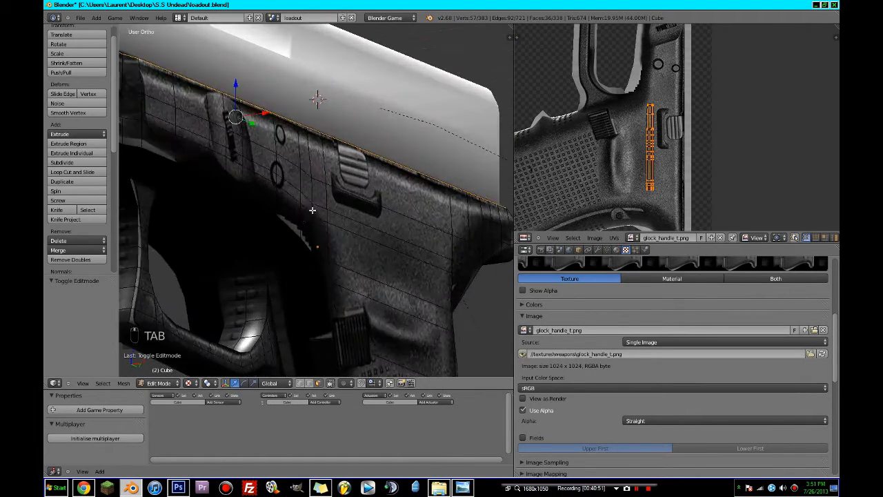
{"action": "right_click", "coordinate": [295, 225]}
{"action": "right_click", "coordinate": [304, 236], "text": "shift"}
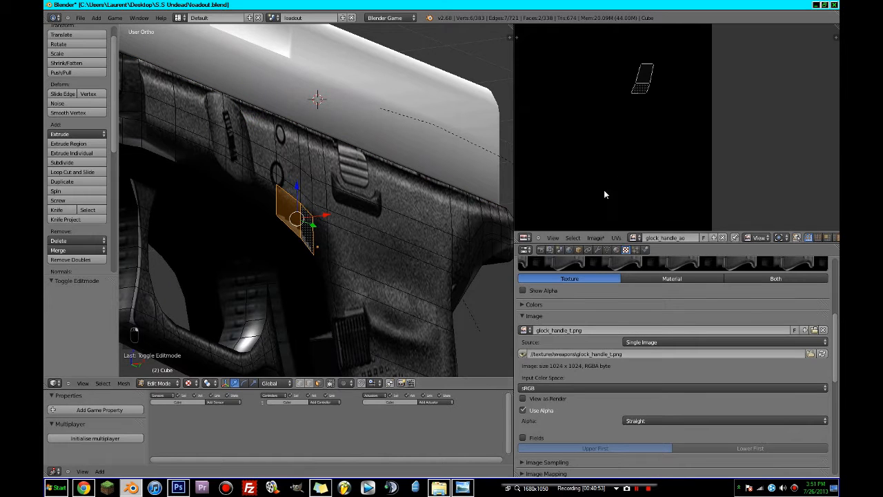
{"action": "left_click", "coordinate": [634, 238]}
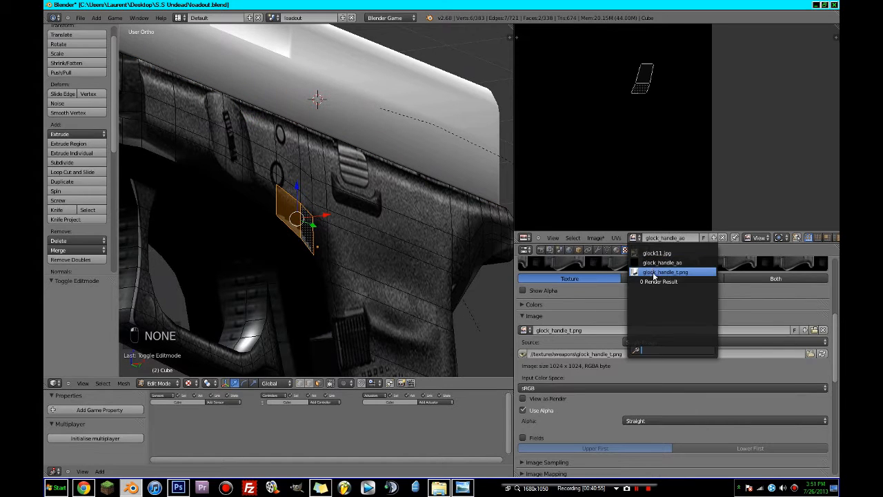
{"action": "left_click", "coordinate": [652, 273]}
Step: Move the middle outer UV vertex of the two faces inward, off the texture's jagged grey edge
{"action": "scroll", "coordinate": [701, 184], "scroll_direction": "up", "scroll_amount": 6}
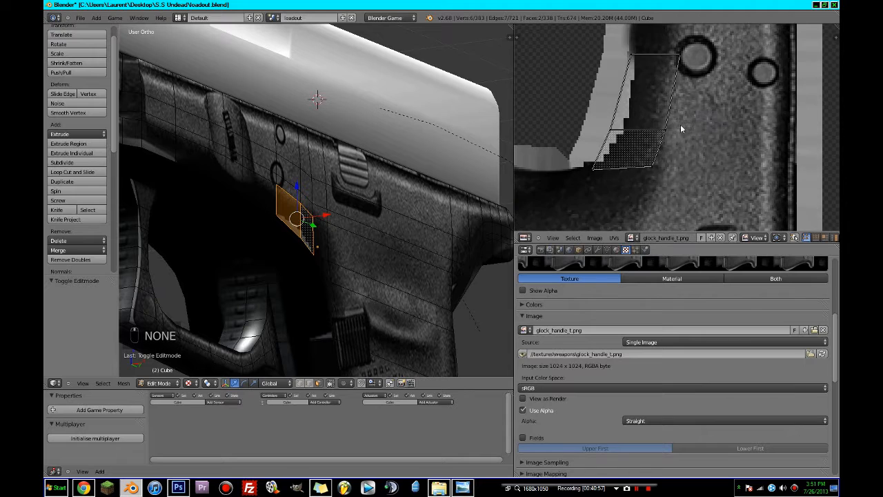
{"action": "key", "text": "a"}
{"action": "key", "text": "a"}
{"action": "key", "text": "c"}
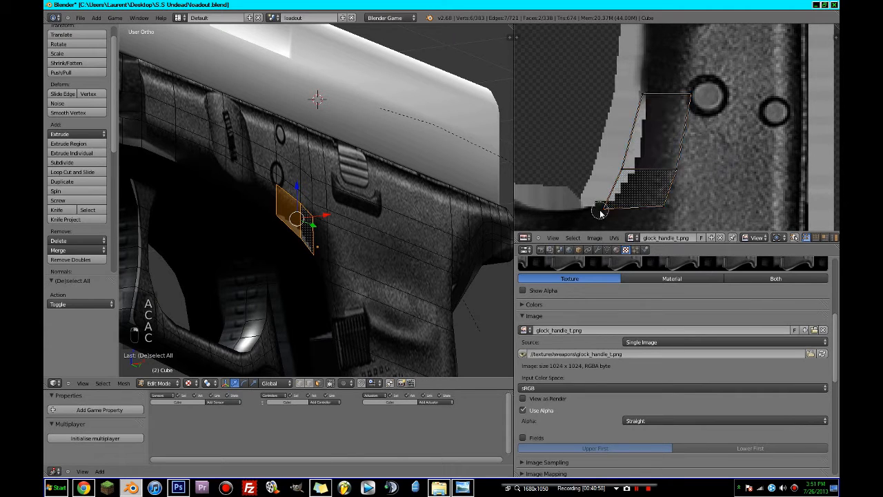
{"action": "right_click", "coordinate": [618, 167]}
{"action": "key", "text": "a"}
{"action": "key", "text": "c"}
{"action": "left_click", "coordinate": [623, 168]}
{"action": "right_click", "coordinate": [624, 169]}
{"action": "key", "text": "g"}
{"action": "left_click", "coordinate": [642, 173]}
Step: Move the upper and lower outer UV vertices of the two faces onto the dark part of the texture
{"action": "key", "text": "a"}
{"action": "key", "text": "c"}
{"action": "left_click", "coordinate": [639, 96]}
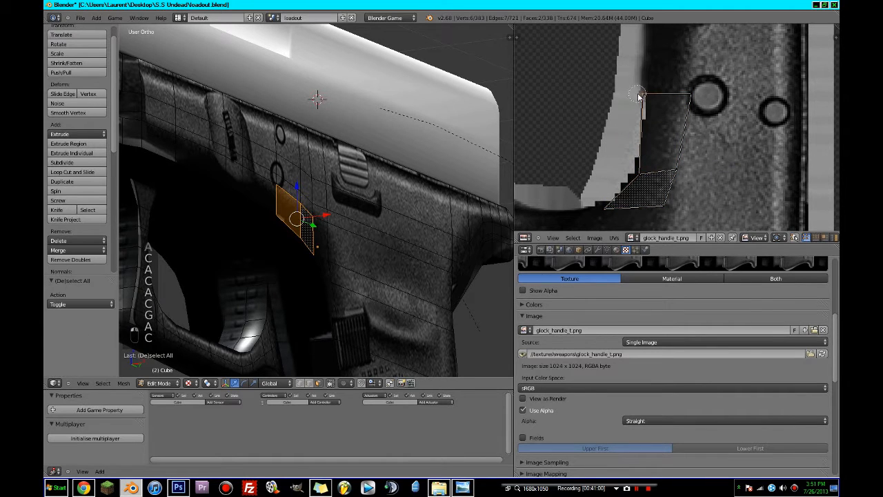
{"action": "right_click", "coordinate": [640, 96]}
{"action": "key", "text": "g"}
{"action": "left_click", "coordinate": [656, 98]}
{"action": "key", "text": "a"}
{"action": "key", "text": "c"}
{"action": "left_click", "coordinate": [607, 210]}
{"action": "right_click", "coordinate": [610, 211]}
{"action": "key", "text": "g"}
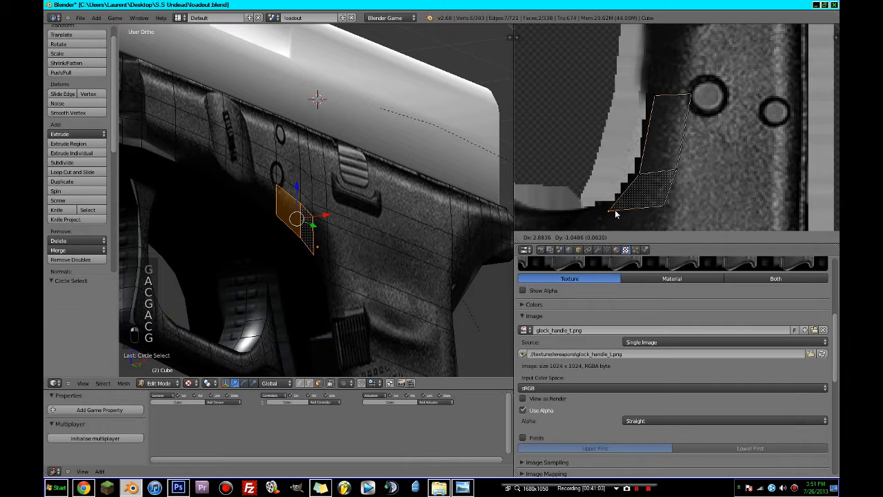
{"action": "left_click", "coordinate": [611, 210]}
Step: Select the handle face behind the trigger guard, above the grip's front, and assign glock_handle_t.png to it
{"action": "middle_click_drag", "start_coordinate": [364, 229], "coordinate": [338, 114], "text": "shift"}
{"action": "scroll", "coordinate": [337, 117], "scroll_direction": "up", "scroll_amount": 3}
{"action": "right_click", "coordinate": [285, 234]}
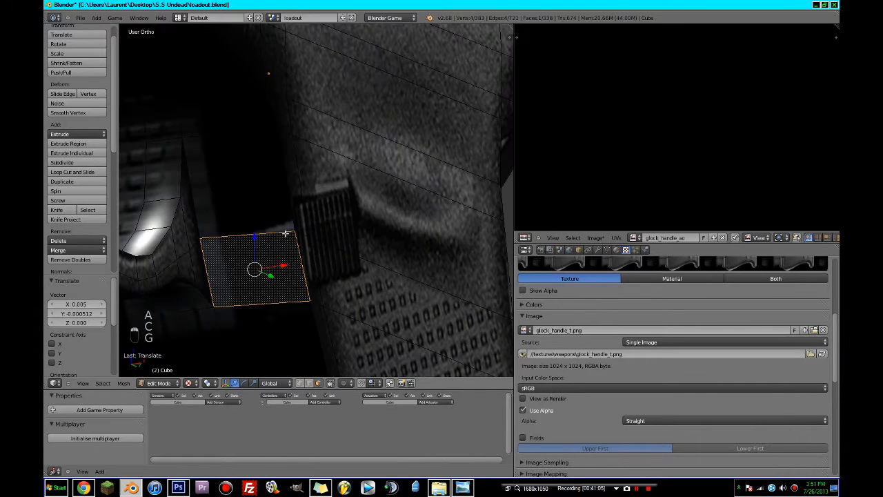
{"action": "right_click", "coordinate": [274, 214]}
{"action": "scroll", "coordinate": [628, 161], "scroll_direction": "down", "scroll_amount": 10}
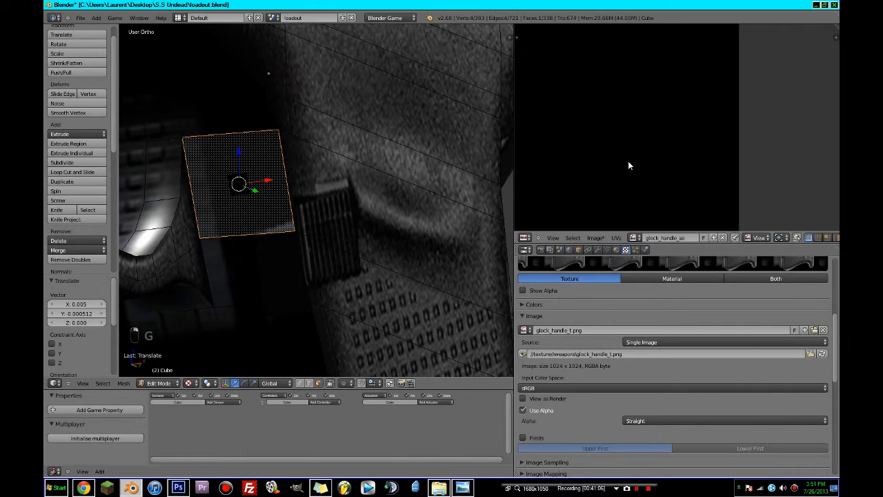
{"action": "left_click", "coordinate": [634, 238]}
{"action": "left_click", "coordinate": [635, 238]}
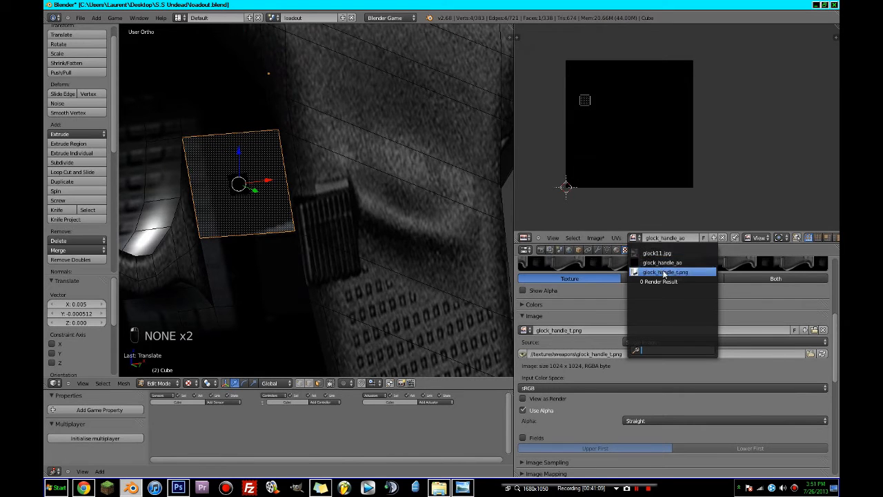
{"action": "left_click", "coordinate": [663, 273]}
Step: Select the whole handle mesh and nudge the UV vertex at the trigger guard's rear corner onto the dark texture
{"action": "key", "text": "a"}
{"action": "key", "text": "a"}
{"action": "key", "text": "a"}
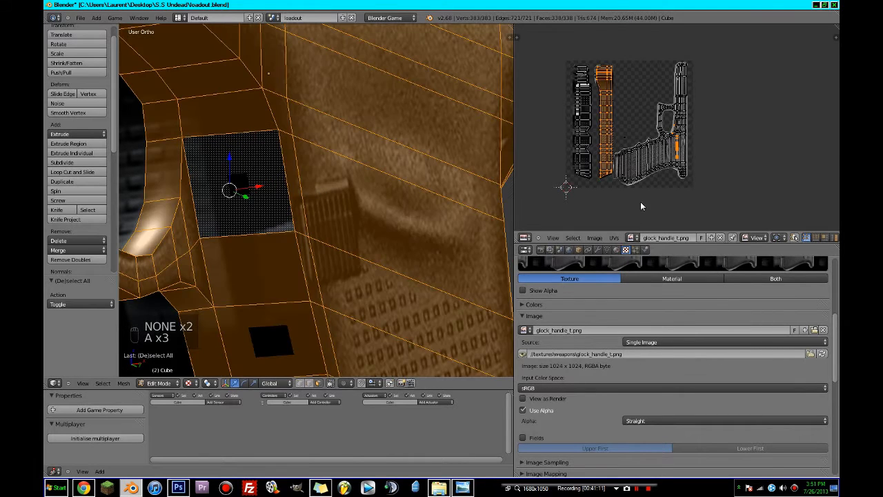
{"action": "key", "text": "a"}
{"action": "scroll", "coordinate": [651, 182], "scroll_direction": "up", "scroll_amount": 8}
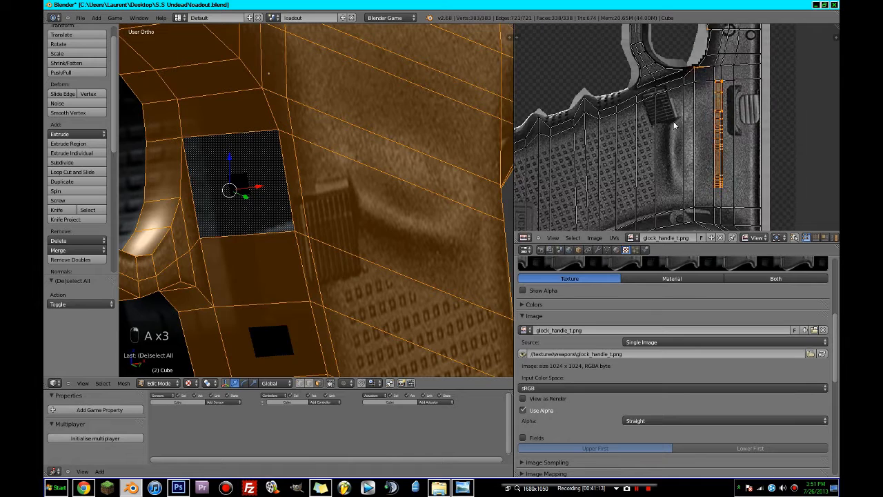
{"action": "scroll", "coordinate": [676, 141], "scroll_direction": "up", "scroll_amount": 5}
{"action": "key", "text": "a"}
{"action": "key", "text": "a"}
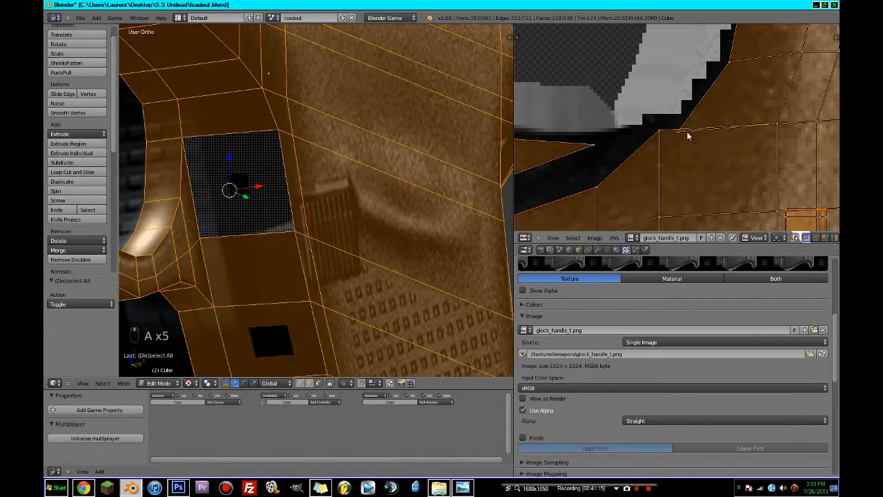
{"action": "key", "text": "g"}
{"action": "left_click", "coordinate": [669, 154]}
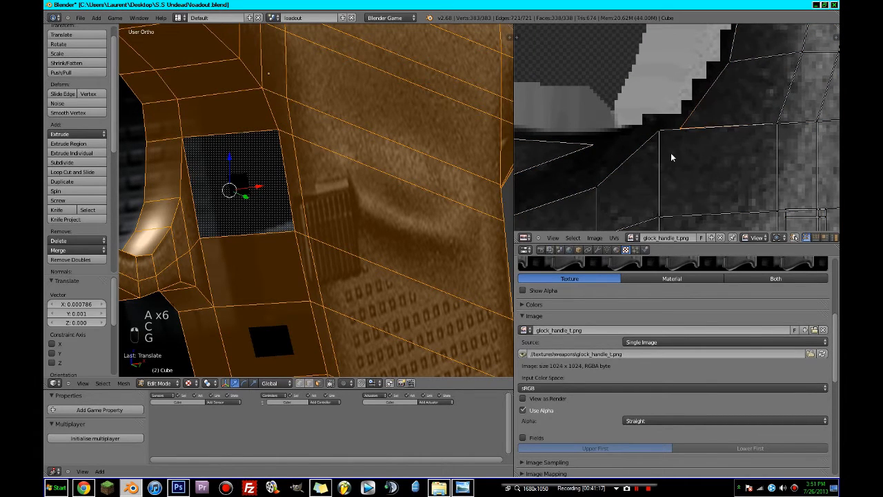
Step: Move the outer-edge UV vertices of the backstrap strip's upper section inward about 0.004 along X, off the grey edge
{"action": "scroll", "coordinate": [621, 197], "scroll_direction": "down", "scroll_amount": 4}
{"action": "scroll", "coordinate": [668, 182], "scroll_direction": "down", "scroll_amount": 4}
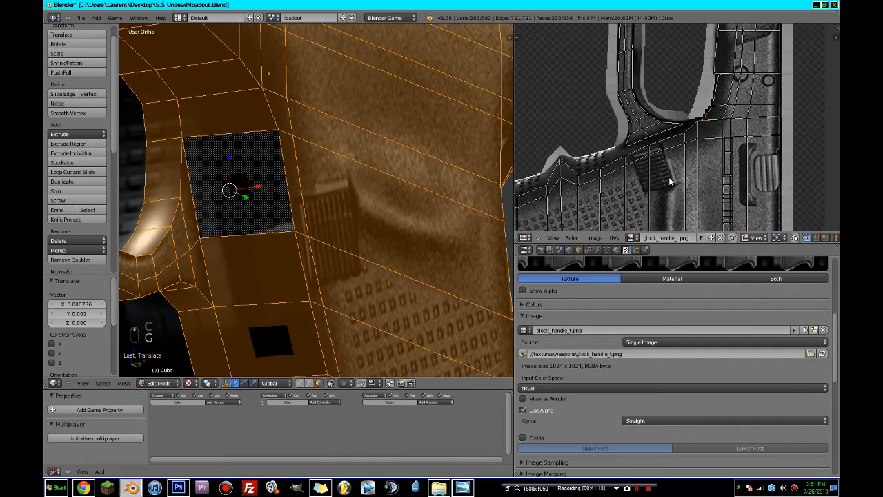
{"action": "middle_click_drag", "start_coordinate": [645, 185], "coordinate": [691, 167], "text": "shift"}
{"action": "scroll", "coordinate": [691, 167], "scroll_direction": "up", "scroll_amount": 2}
{"action": "scroll", "coordinate": [691, 167], "scroll_direction": "down", "scroll_amount": 6}
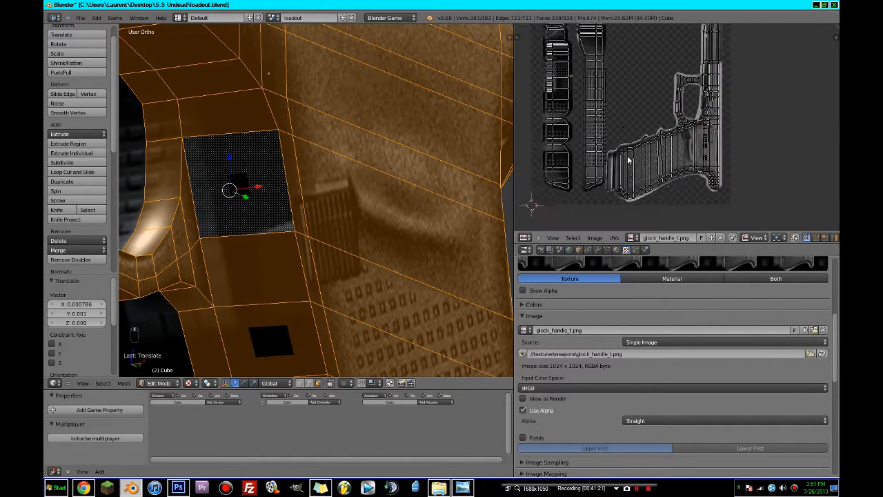
{"action": "middle_click_drag", "start_coordinate": [626, 160], "coordinate": [673, 166]}
{"action": "scroll", "coordinate": [676, 170], "scroll_direction": "up", "scroll_amount": 3}
{"action": "middle_click_drag", "start_coordinate": [594, 153], "coordinate": [664, 207]}
{"action": "middle_click_drag", "start_coordinate": [663, 150], "coordinate": [669, 201]}
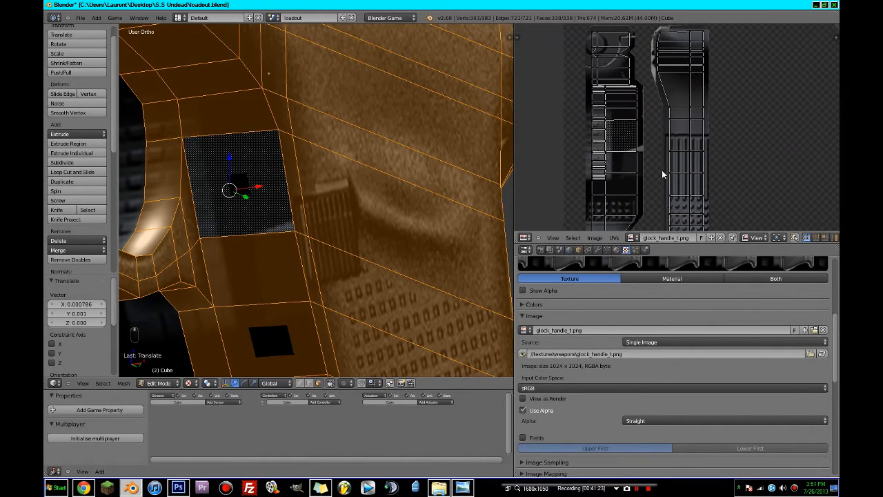
{"action": "scroll", "coordinate": [652, 166], "scroll_direction": "up", "scroll_amount": 4}
{"action": "key", "text": "a"}
{"action": "key", "text": "c"}
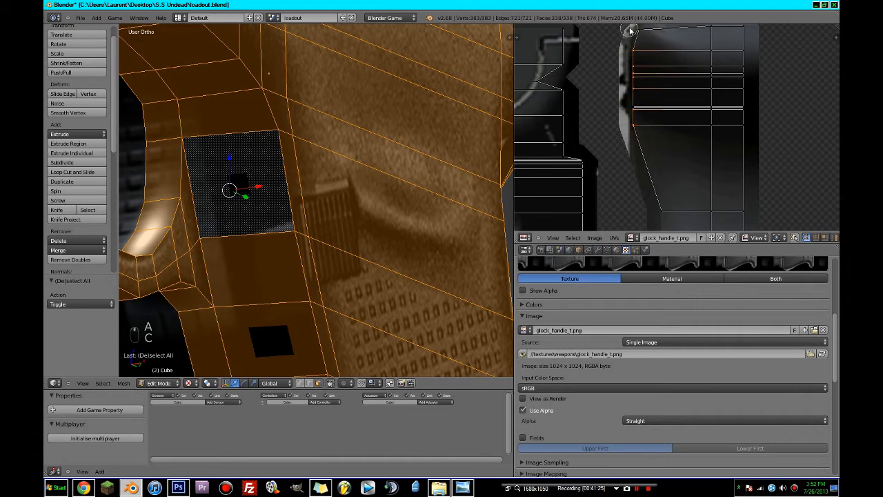
{"action": "key", "text": "g"}
{"action": "left_click", "coordinate": [640, 52]}
{"action": "key", "text": "c"}
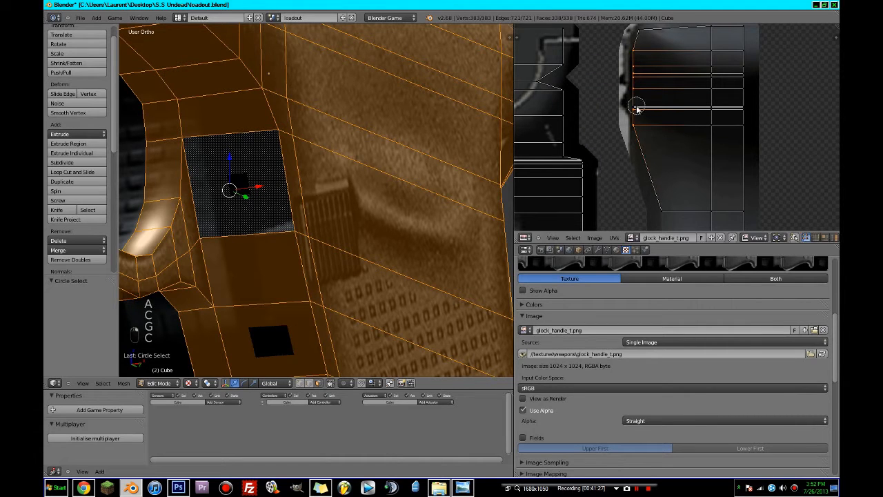
{"action": "key", "text": "g"}
{"action": "key", "text": "x"}
{"action": "left_click", "coordinate": [640, 111]}
Step: Move the rear-edge UV vertex next to the grip's bottom corner inward, off the grey border
{"action": "scroll", "coordinate": [638, 111], "scroll_direction": "down", "scroll_amount": 5}
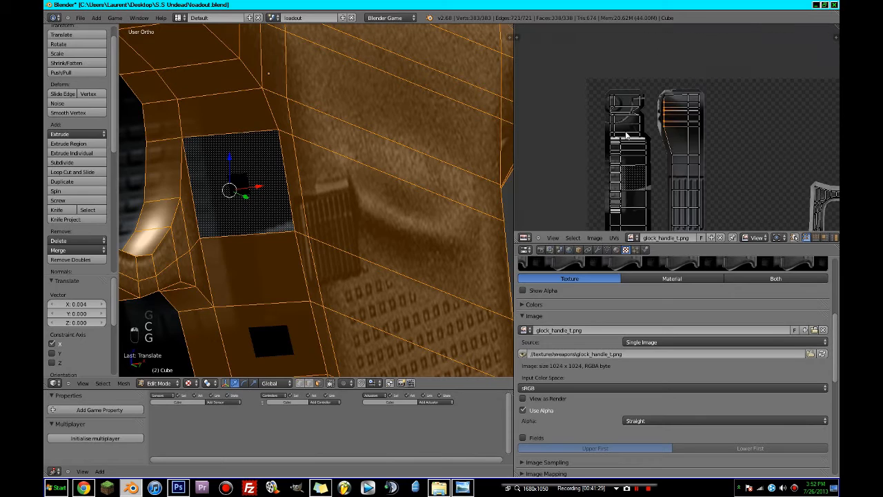
{"action": "scroll", "coordinate": [626, 134], "scroll_direction": "up", "scroll_amount": 4}
{"action": "middle_click_drag", "start_coordinate": [656, 149], "coordinate": [605, 40]}
{"action": "scroll", "coordinate": [618, 97], "scroll_direction": "down", "scroll_amount": 2}
{"action": "middle_click_drag", "start_coordinate": [655, 223], "coordinate": [639, 102]}
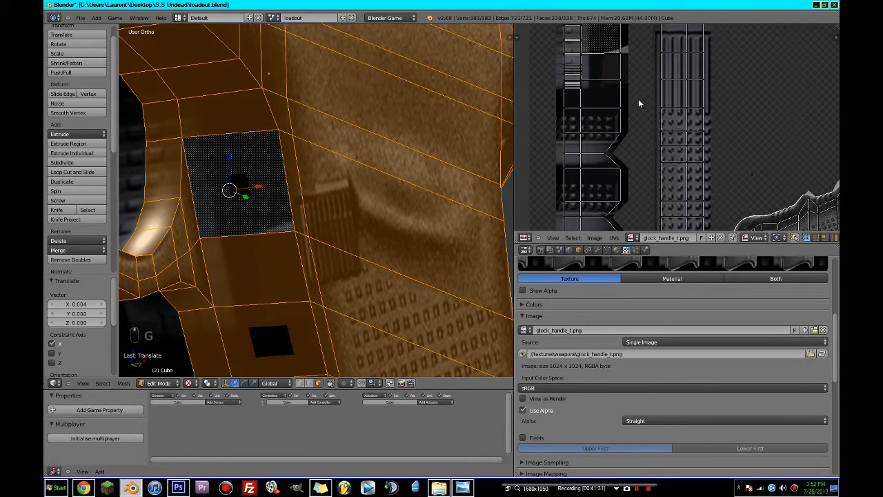
{"action": "scroll", "coordinate": [649, 131], "scroll_direction": "down", "scroll_amount": 3}
{"action": "scroll", "coordinate": [669, 183], "scroll_direction": "up", "scroll_amount": 4}
{"action": "scroll", "coordinate": [644, 128], "scroll_direction": "up", "scroll_amount": 3}
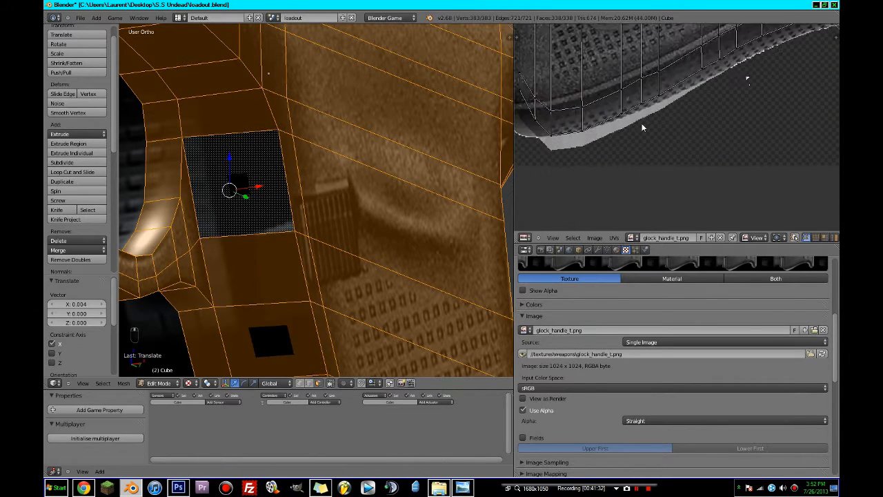
{"action": "middle_click_drag", "start_coordinate": [642, 128], "coordinate": [724, 133]}
{"action": "scroll", "coordinate": [638, 151], "scroll_direction": "up", "scroll_amount": 2}
{"action": "key", "text": "a"}
{"action": "key", "text": "c"}
{"action": "left_click", "coordinate": [627, 147]}
{"action": "right_click", "coordinate": [627, 147]}
{"action": "key", "text": "g"}
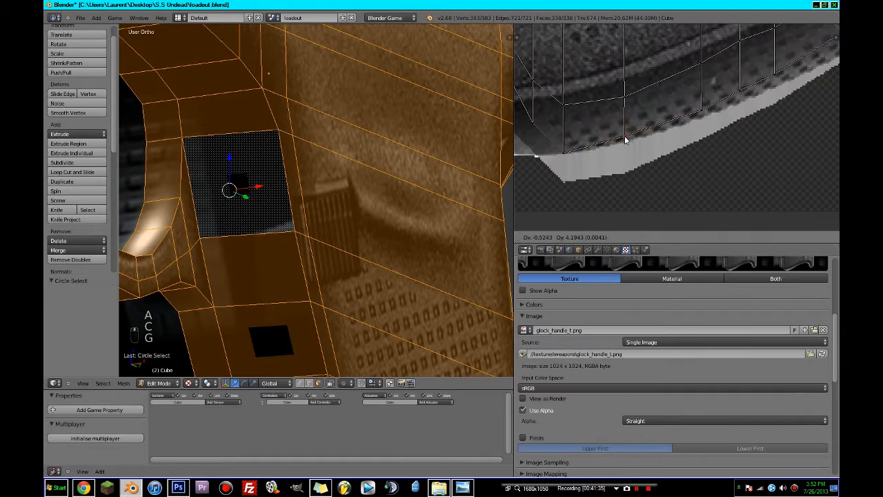
{"action": "left_click", "coordinate": [625, 140]}
Step: Move the UV vertex at the grip's bottom rear corner about -0.001 in X and 0.004 in Y, onto the dark texture
{"action": "key", "text": "a"}
{"action": "key", "text": "c"}
{"action": "left_click", "coordinate": [570, 155]}
{"action": "right_click", "coordinate": [569, 155]}
{"action": "key", "text": "g"}
{"action": "left_click", "coordinate": [570, 154]}
Step: Move the first two outer UV vertices along the handle's rear tail curve inward, off the blurred grey edge
{"action": "scroll", "coordinate": [635, 193], "scroll_direction": "down", "scroll_amount": 4}
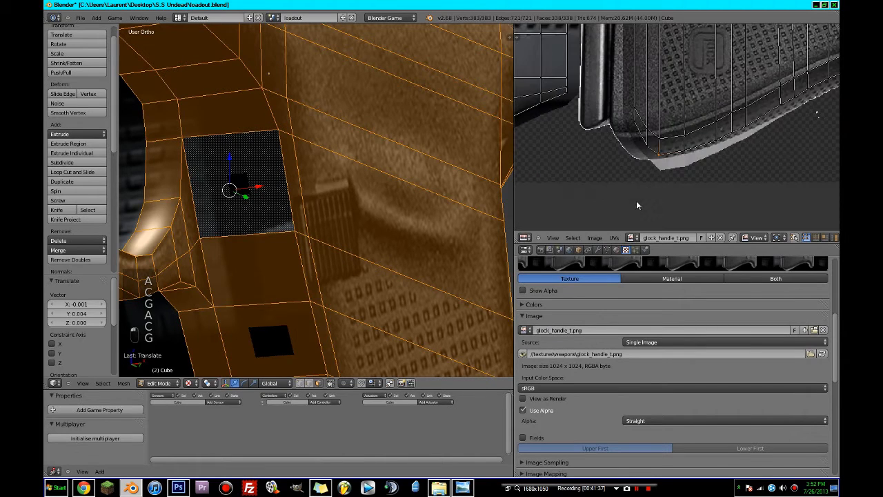
{"action": "middle_click_drag", "start_coordinate": [793, 103], "coordinate": [669, 90]}
{"action": "scroll", "coordinate": [637, 151], "scroll_direction": "up", "scroll_amount": 2}
{"action": "scroll", "coordinate": [621, 90], "scroll_direction": "up", "scroll_amount": 2}
{"action": "scroll", "coordinate": [579, 92], "scroll_direction": "up", "scroll_amount": 3}
{"action": "left_click", "coordinate": [546, 88]}
{"action": "key", "text": "g"}
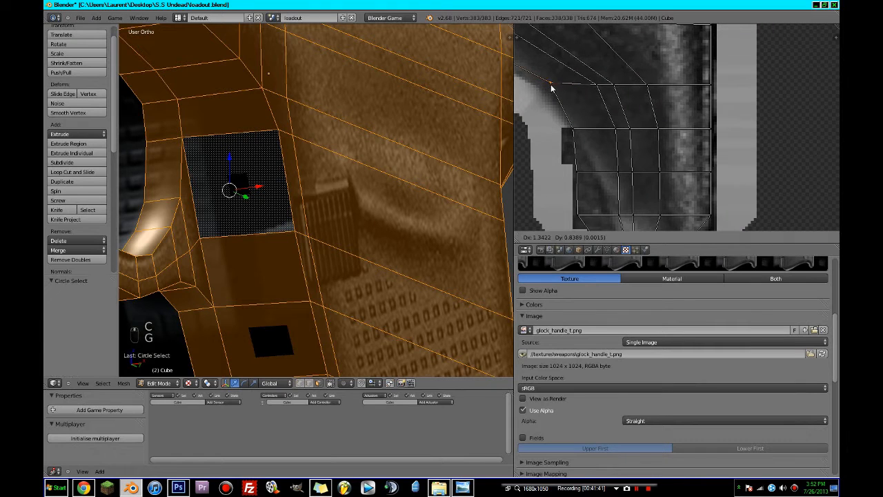
{"action": "left_click", "coordinate": [552, 88]}
{"action": "key", "text": "a"}
{"action": "key", "text": "c"}
{"action": "left_click", "coordinate": [572, 136]}
{"action": "key", "text": "g"}
{"action": "left_click", "coordinate": [584, 140]}
Step: Move the next two outer UV vertices down the rear tail inward, off the jagged texture edge
{"action": "key", "text": "a"}
{"action": "key", "text": "c"}
{"action": "left_click", "coordinate": [583, 173]}
{"action": "right_click", "coordinate": [586, 174]}
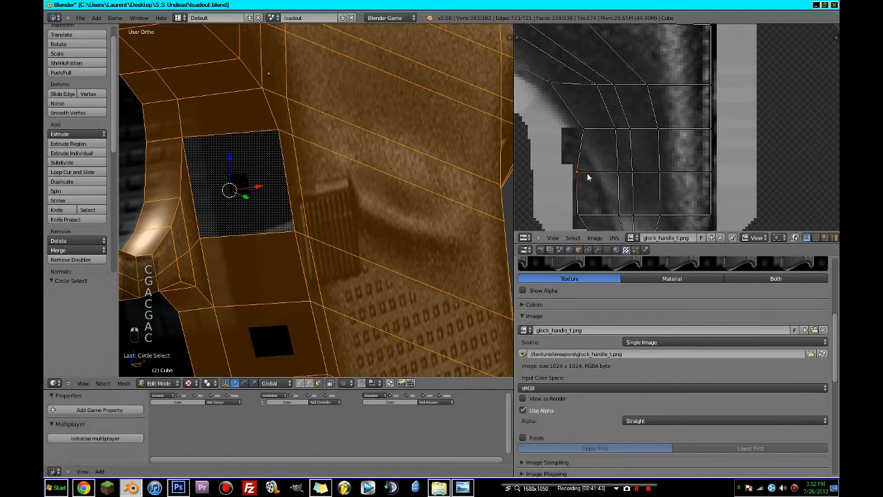
{"action": "key", "text": "g"}
{"action": "left_click", "coordinate": [605, 177]}
{"action": "scroll", "coordinate": [607, 181], "scroll_direction": "down", "scroll_amount": 2}
{"action": "middle_click_drag", "start_coordinate": [616, 181], "coordinate": [597, 157]}
{"action": "key", "text": "a"}
{"action": "key", "text": "c"}
{"action": "left_click", "coordinate": [598, 156]}
{"action": "key", "text": "g"}
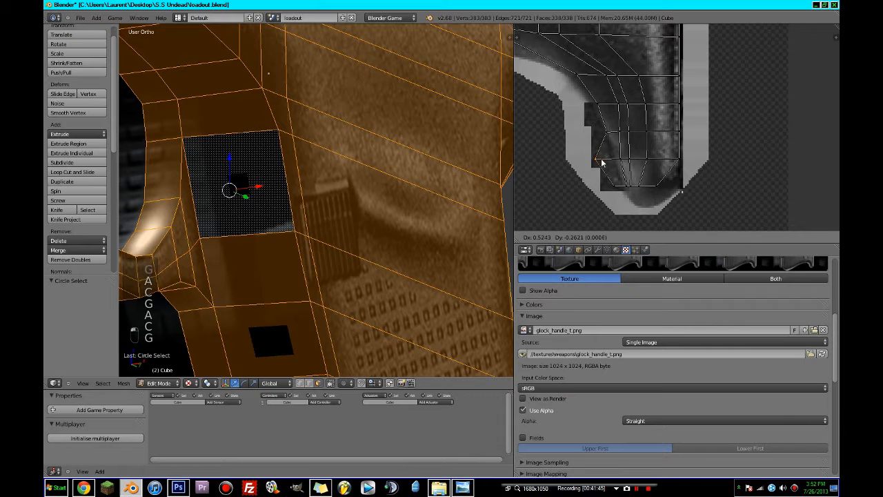
{"action": "left_click", "coordinate": [616, 159]}
Step: Move the outer UV vertex at the tip of the rear tail inward, away from the jagged edge
{"action": "key", "text": "a"}
{"action": "key", "text": "c"}
{"action": "left_click", "coordinate": [616, 187]}
{"action": "right_click", "coordinate": [617, 187]}
{"action": "key", "text": "g"}
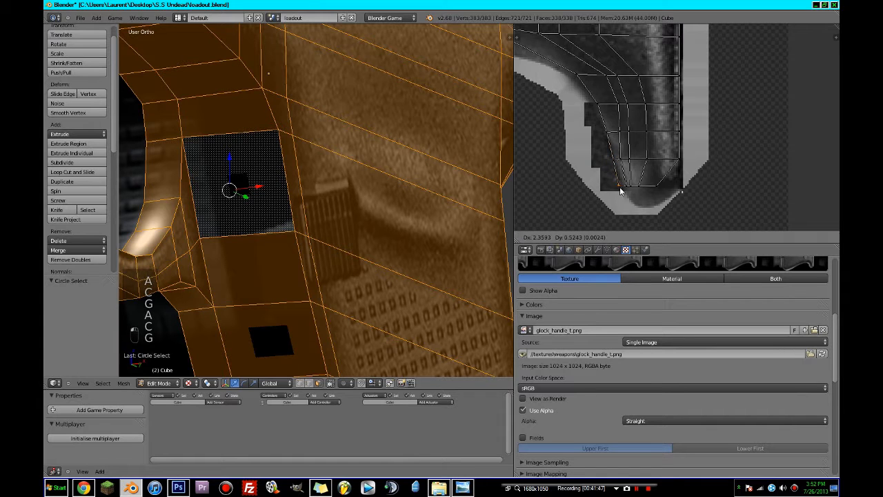
{"action": "left_click", "coordinate": [620, 192]}
Step: Select the face behind the trigger guard and raise its lower outer UV corner about 11 pixels, off the light patch
{"action": "scroll", "coordinate": [330, 175], "scroll_direction": "down", "scroll_amount": 2}
{"action": "key", "text": "Tab"}
{"action": "key", "text": "Tab"}
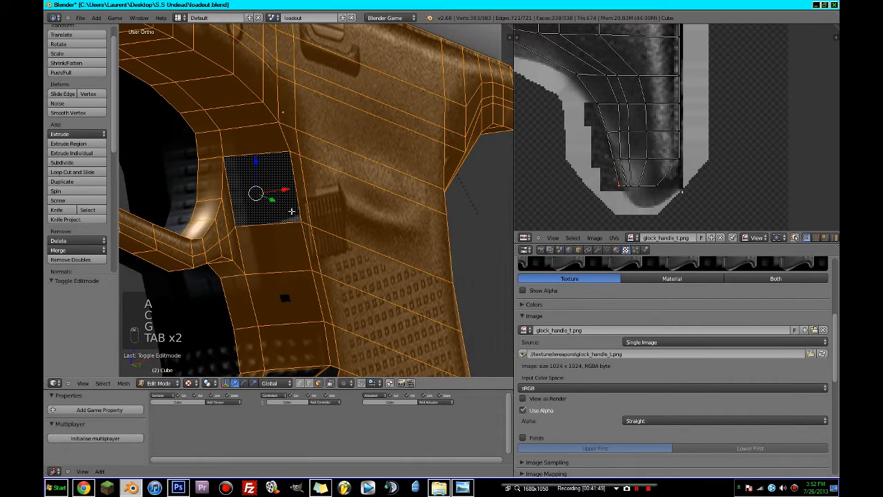
{"action": "scroll", "coordinate": [291, 212], "scroll_direction": "up", "scroll_amount": 2}
{"action": "middle_click_drag", "start_coordinate": [682, 135], "coordinate": [690, 165]}
{"action": "scroll", "coordinate": [649, 109], "scroll_direction": "down", "scroll_amount": 4}
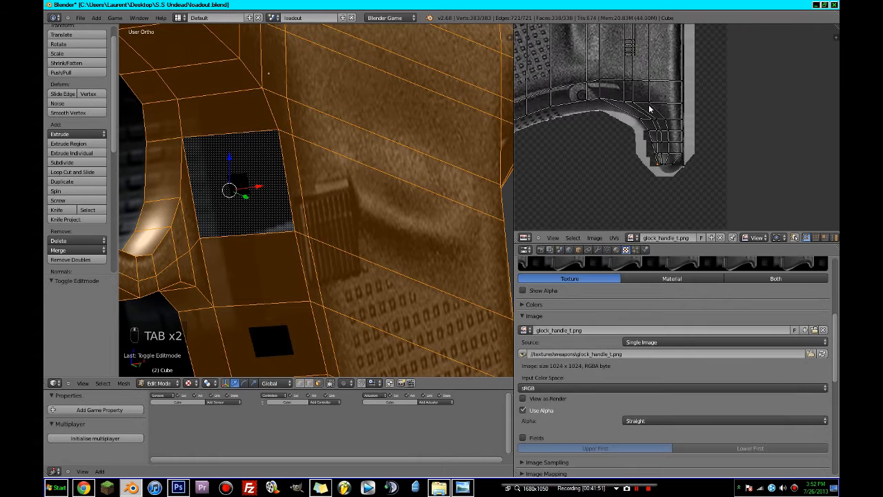
{"action": "scroll", "coordinate": [650, 109], "scroll_direction": "down", "scroll_amount": 4}
{"action": "middle_click_drag", "start_coordinate": [649, 109], "coordinate": [680, 148]}
{"action": "right_click", "coordinate": [255, 181]}
{"action": "scroll", "coordinate": [361, 155], "scroll_direction": "down", "scroll_amount": 1}
{"action": "scroll", "coordinate": [627, 125], "scroll_direction": "down", "scroll_amount": 3}
{"action": "middle_click_drag", "start_coordinate": [627, 126], "coordinate": [713, 177]}
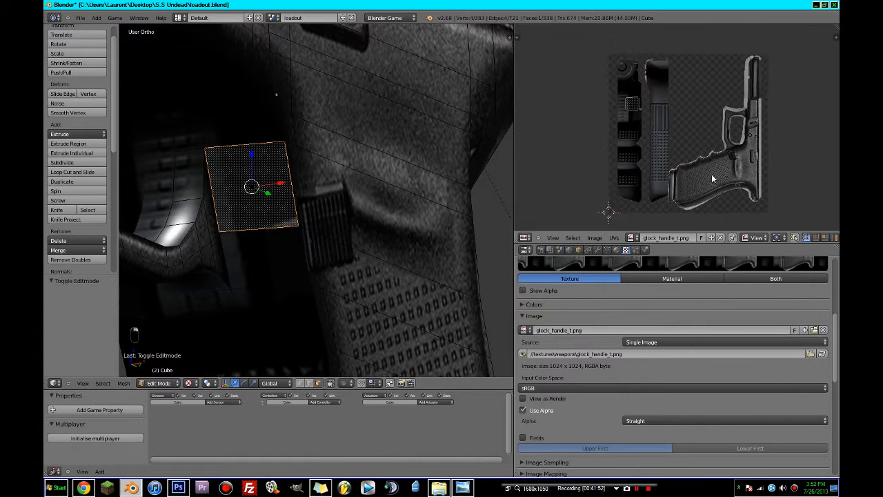
{"action": "scroll", "coordinate": [611, 109], "scroll_direction": "up", "scroll_amount": 4}
{"action": "scroll", "coordinate": [651, 167], "scroll_direction": "up", "scroll_amount": 4}
{"action": "middle_click_drag", "start_coordinate": [611, 109], "coordinate": [675, 151]}
{"action": "scroll", "coordinate": [651, 155], "scroll_direction": "up", "scroll_amount": 2}
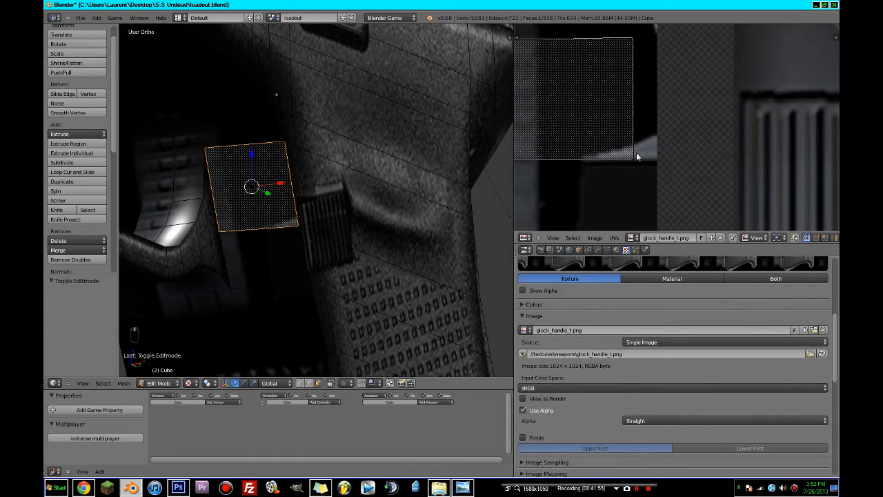
{"action": "key", "text": "c"}
{"action": "key", "text": "g"}
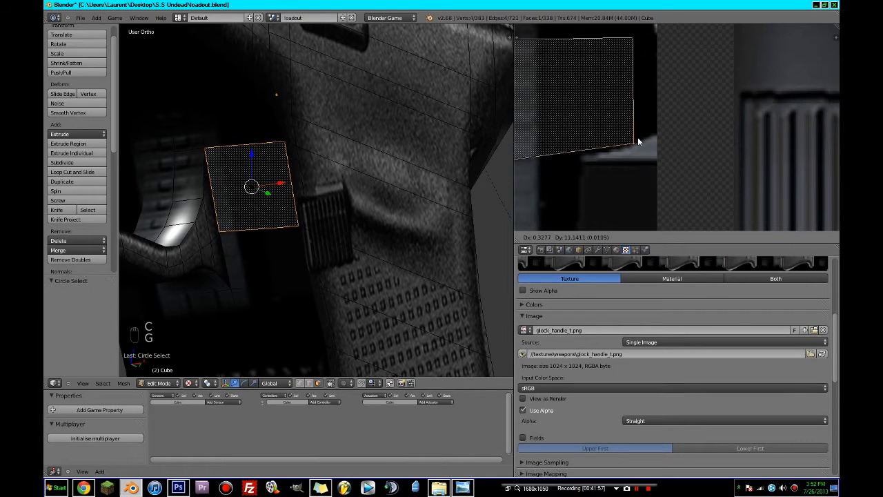
{"action": "key", "text": "Tab"}
Step: In Edit Mode, select the five faces along the frame's lower edge ahead of the trigger guard and assign glock_handle_t.png to them
{"action": "mouse_move", "coordinate": [301, 171]}
{"action": "middle_mouse_down"}
{"action": "mouse_move", "coordinate": [361, 197]}
{"action": "mouse_move", "coordinate": [437, 209]}
{"action": "mouse_move", "coordinate": [301, 187]}
{"action": "middle_mouse_up"}
{"action": "middle_click_drag", "start_coordinate": [301, 188], "coordinate": [483, 238], "text": "shift"}
{"action": "scroll", "coordinate": [316, 219], "scroll_direction": "up", "scroll_amount": 2}
{"action": "key", "text": "Tab"}
{"action": "middle_click_drag", "start_coordinate": [304, 194], "coordinate": [349, 205], "text": "shift"}
{"action": "right_click", "coordinate": [244, 217]}
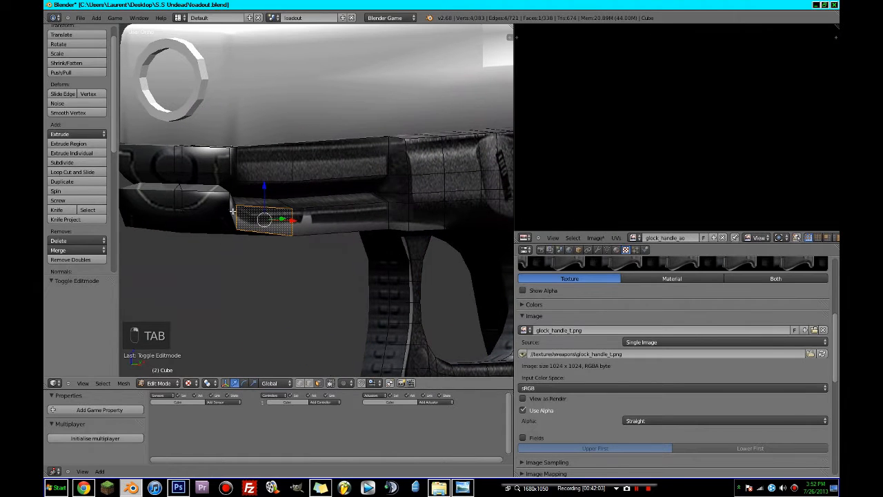
{"action": "right_click", "coordinate": [234, 214], "text": "shift"}
{"action": "right_click", "coordinate": [340, 217], "text": "shift"}
{"action": "right_click", "coordinate": [414, 221], "text": "shift"}
{"action": "right_click", "coordinate": [403, 220], "text": "shift"}
{"action": "scroll", "coordinate": [627, 164], "scroll_direction": "down", "scroll_amount": 4}
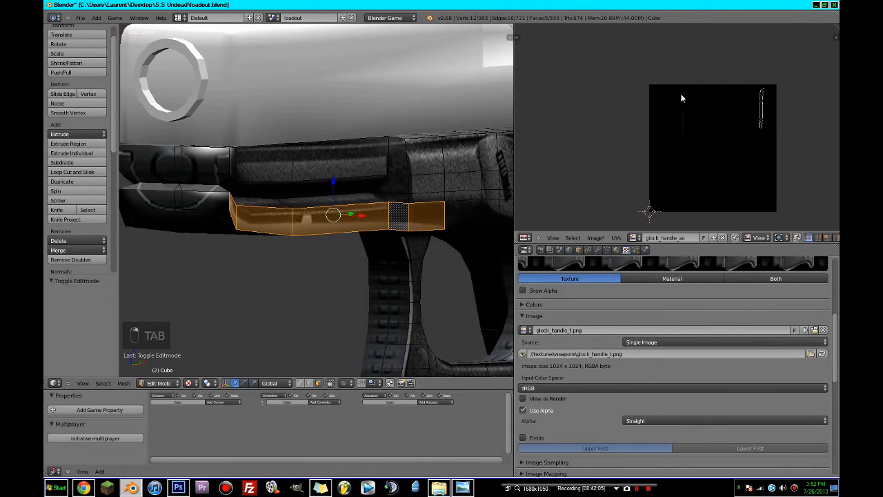
{"action": "left_click", "coordinate": [634, 237]}
{"action": "left_click", "coordinate": [665, 271]}
Step: Move the five faces' UVs inward about 0.012 in X and -0.002 in Y, off the grey edge
{"action": "scroll", "coordinate": [691, 154], "scroll_direction": "up", "scroll_amount": 5}
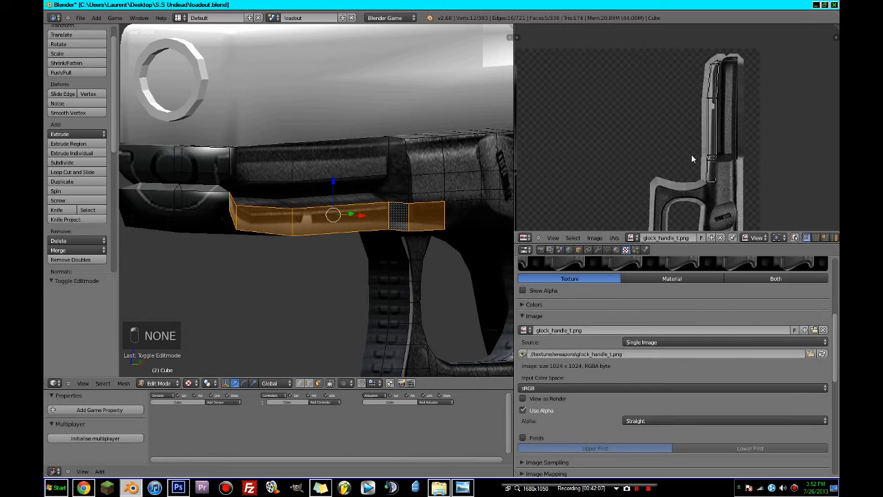
{"action": "key", "text": "g"}
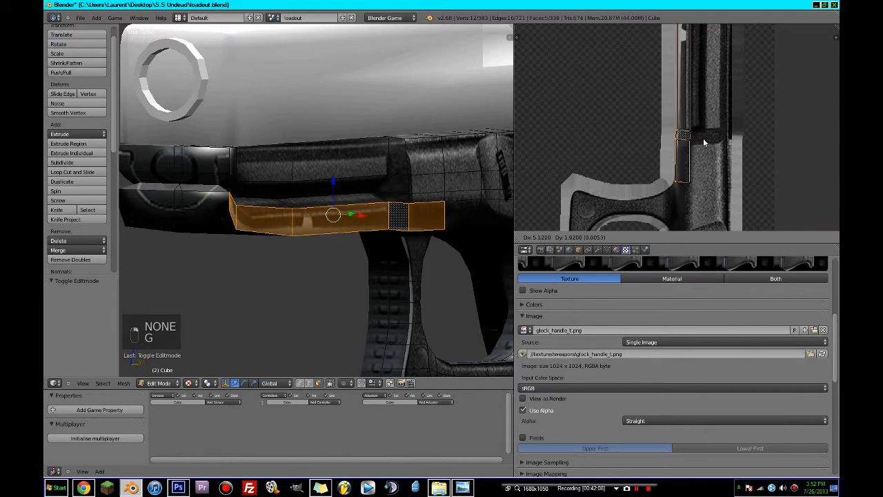
{"action": "left_click", "coordinate": [707, 138]}
Step: Move the outer UV vertex beside the frame rail's notch about 4 pixels inward and 29 pixels down
{"action": "scroll", "coordinate": [707, 139], "scroll_direction": "up", "scroll_amount": 3}
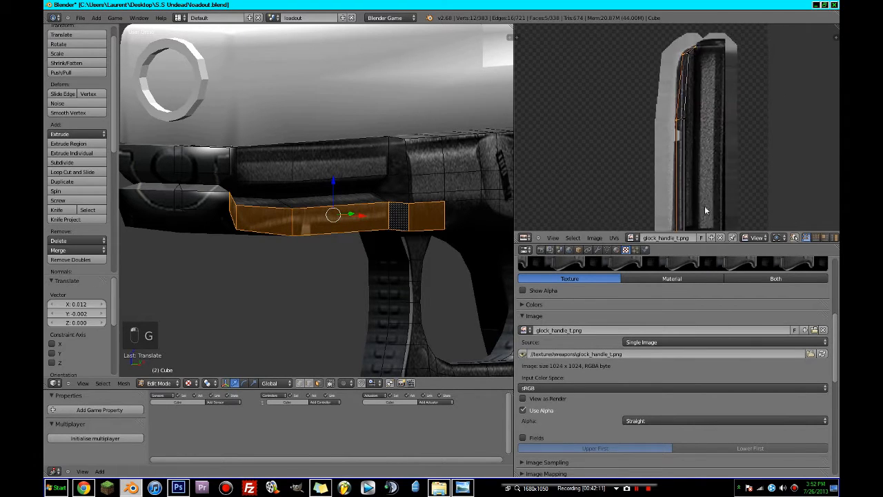
{"action": "key", "text": "a"}
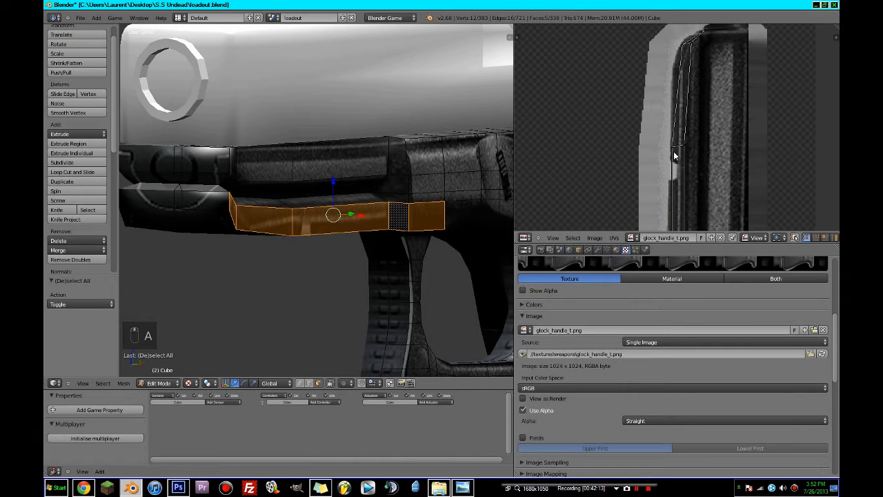
{"action": "left_click", "coordinate": [675, 149]}
{"action": "key", "text": "g"}
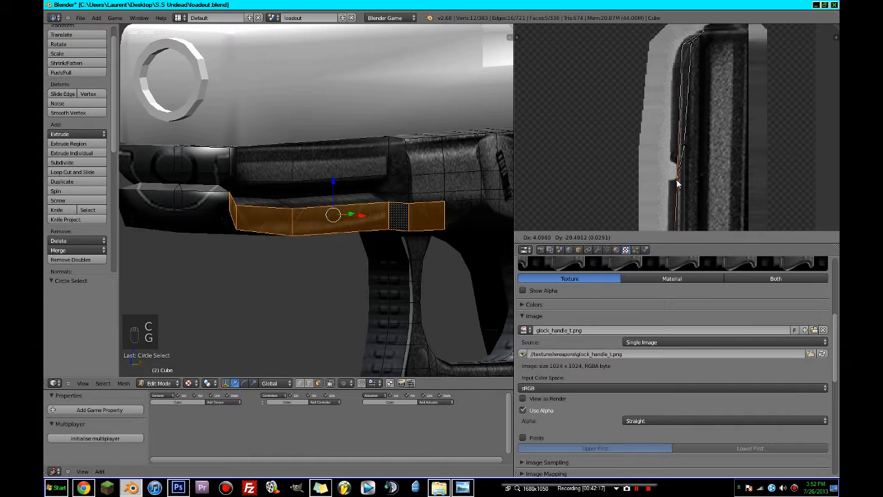
{"action": "left_click", "coordinate": [677, 184]}
Step: Deselect the UVs, return to Object Mode, and save the loadout.blend file
{"action": "scroll", "coordinate": [677, 185], "scroll_direction": "down", "scroll_amount": 2}
{"action": "key", "text": "a"}
{"action": "key", "text": "Tab"}
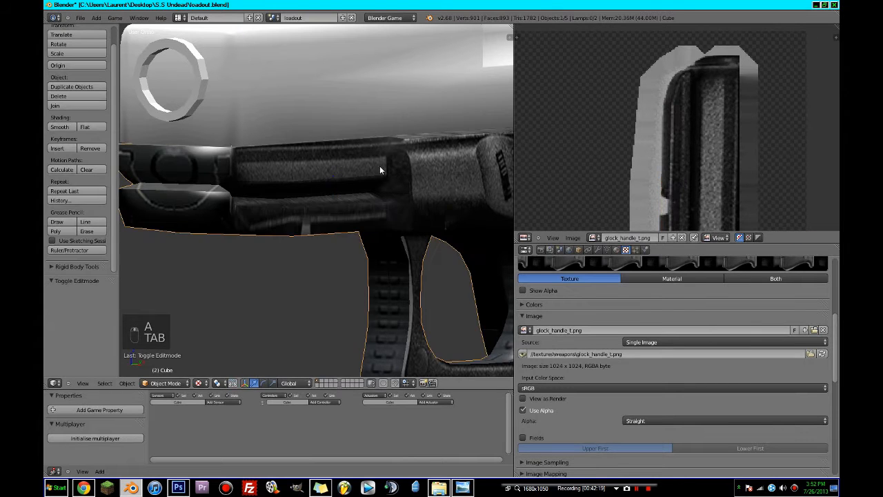
{"action": "scroll", "coordinate": [323, 171], "scroll_direction": "down", "scroll_amount": 6}
{"action": "key", "text": "ctrl+s"}
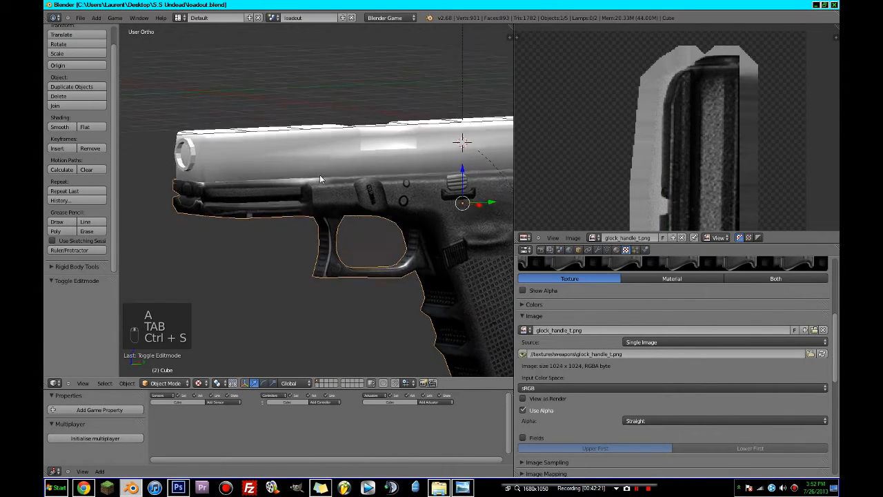
Step: Darken the handle material's specular colour from white to grey and save the loadout.blend file
{"action": "middle_click_drag", "start_coordinate": [319, 178], "coordinate": [331, 207]}
{"action": "left_click", "coordinate": [616, 249]}
{"action": "scroll", "coordinate": [619, 394], "scroll_direction": "down", "scroll_amount": 1}
{"action": "left_click", "coordinate": [619, 394]}
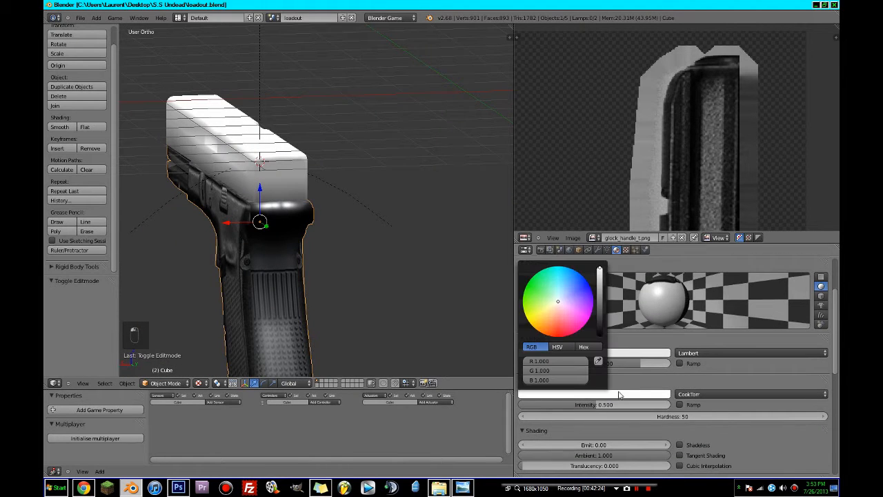
{"action": "left_click_drag", "start_coordinate": [600, 280], "coordinate": [599, 315]}
{"action": "scroll", "coordinate": [387, 285], "scroll_direction": "down", "scroll_amount": 2}
{"action": "middle_click_drag", "start_coordinate": [333, 278], "coordinate": [462, 345]}
{"action": "key", "text": "ctrl+s"}
{"action": "left_click", "coordinate": [399, 273]}
{"action": "scroll", "coordinate": [482, 281], "scroll_direction": "down", "scroll_amount": 1}
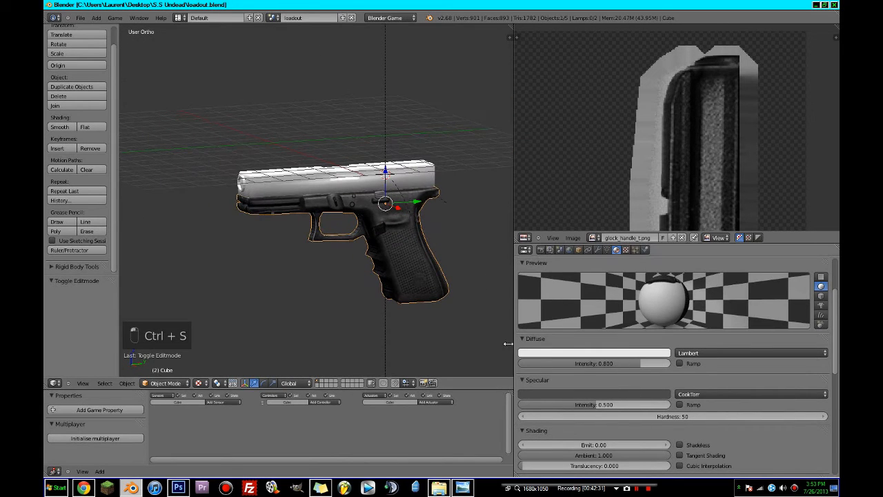
{"action": "middle_click_drag", "start_coordinate": [384, 289], "coordinate": [326, 296]}
{"action": "left_click", "coordinate": [656, 393]}
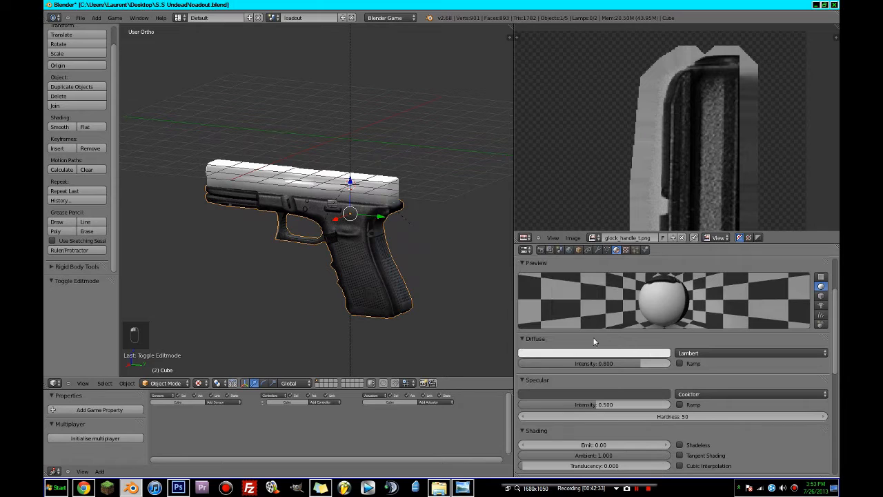
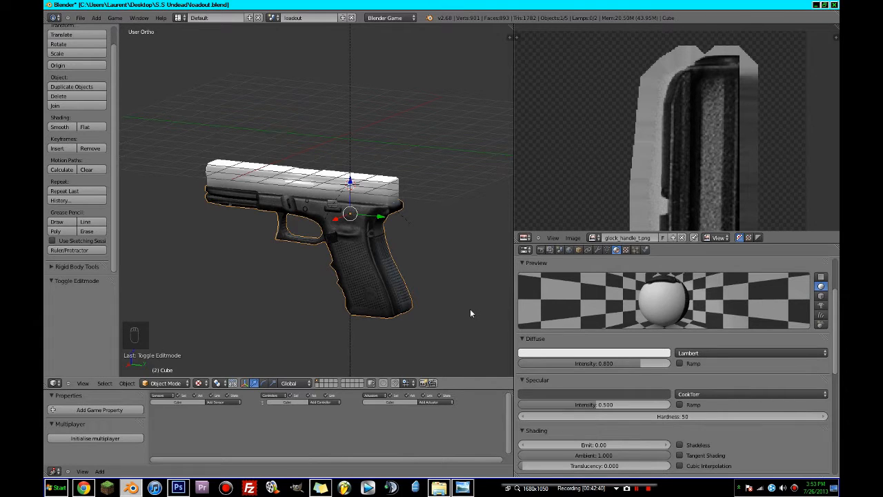
Step: Enable the handle texture's Normal influence under Geometry and set it to -0.2
{"action": "left_click", "coordinate": [626, 249]}
{"action": "scroll", "coordinate": [659, 418], "scroll_direction": "down", "scroll_amount": 5}
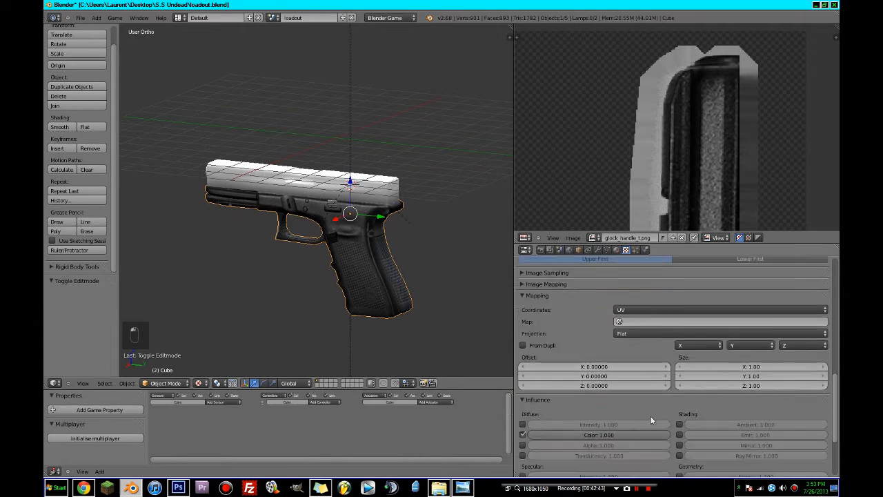
{"action": "scroll", "coordinate": [650, 420], "scroll_direction": "down", "scroll_amount": 2}
{"action": "left_click", "coordinate": [680, 419]}
{"action": "scroll", "coordinate": [409, 310], "scroll_direction": "up", "scroll_amount": 5}
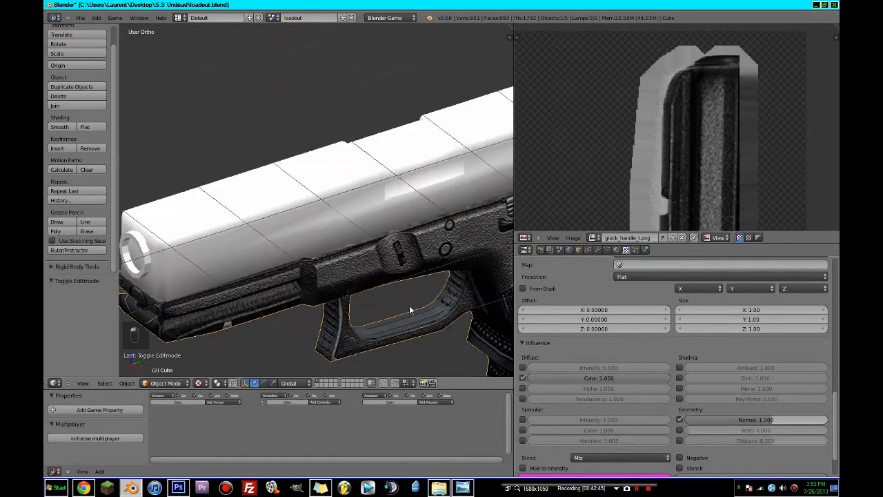
{"action": "middle_click_drag", "start_coordinate": [410, 310], "coordinate": [135, 234], "text": "shift"}
{"action": "scroll", "coordinate": [238, 271], "scroll_direction": "up", "scroll_amount": 5}
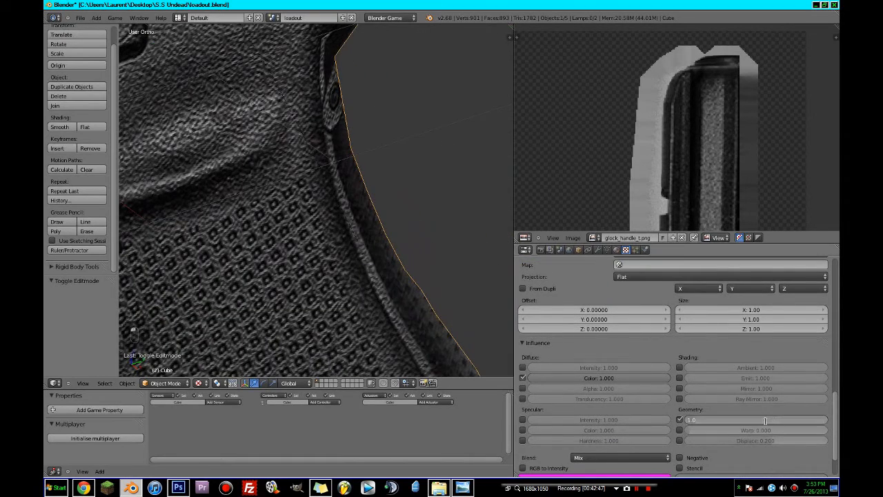
{"action": "scroll", "coordinate": [765, 421], "scroll_direction": "down", "scroll_amount": 2}
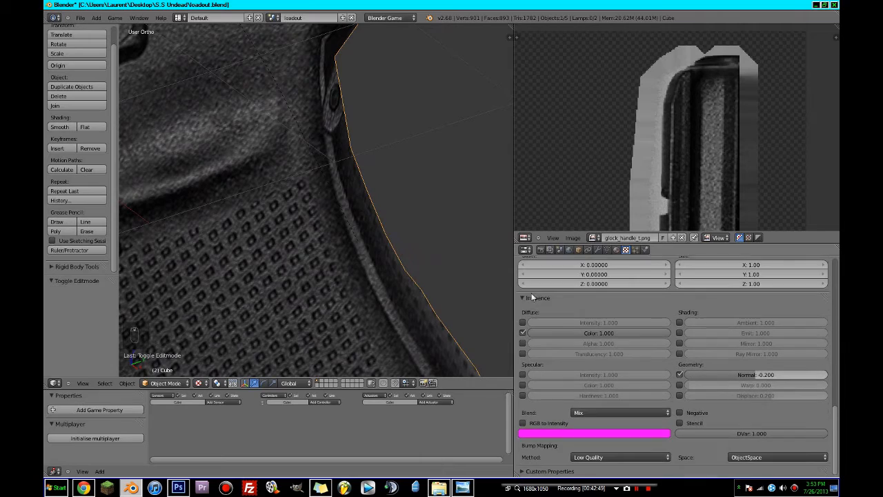
{"action": "scroll", "coordinate": [339, 263], "scroll_direction": "down", "scroll_amount": 7}
Step: Look over the handle's bump shading from several sides and save the loadout.blend file
{"action": "middle_click_drag", "start_coordinate": [339, 263], "coordinate": [407, 275]}
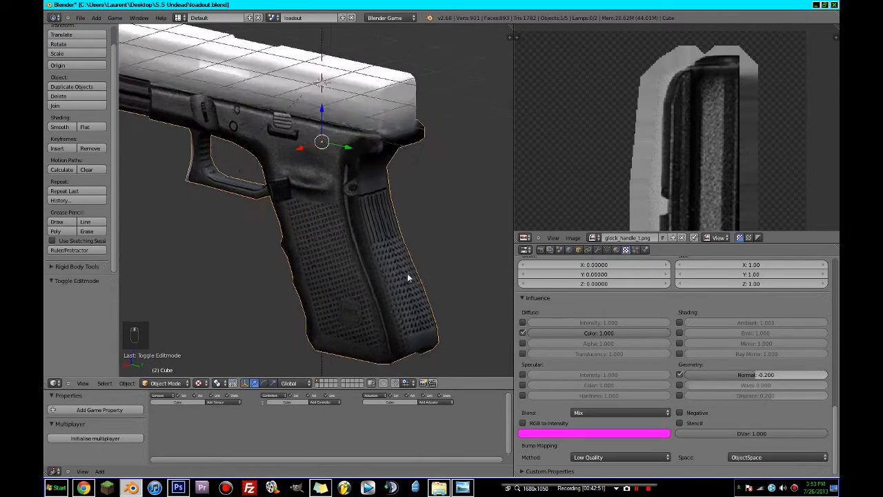
{"action": "scroll", "coordinate": [336, 276], "scroll_direction": "down", "scroll_amount": 4}
{"action": "middle_click_drag", "start_coordinate": [284, 276], "coordinate": [444, 254]}
{"action": "scroll", "coordinate": [350, 274], "scroll_direction": "up", "scroll_amount": 4}
{"action": "scroll", "coordinate": [350, 275], "scroll_direction": "up", "scroll_amount": 3}
{"action": "middle_click_drag", "start_coordinate": [351, 275], "coordinate": [207, 283]}
{"action": "key", "text": "ctrl+s"}
Step: Duplicate the handle object, leaving the copy in place on the original
{"action": "scroll", "coordinate": [386, 290], "scroll_direction": "down", "scroll_amount": 5}
{"action": "scroll", "coordinate": [262, 289], "scroll_direction": "down", "scroll_amount": 3}
{"action": "scroll", "coordinate": [262, 285], "scroll_direction": "up", "scroll_amount": 3}
{"action": "middle_click_drag", "start_coordinate": [288, 273], "coordinate": [321, 276]}
{"action": "scroll", "coordinate": [420, 276], "scroll_direction": "down", "scroll_amount": 2}
{"action": "key", "text": "shift+d"}
{"action": "right_click", "coordinate": [334, 266]}
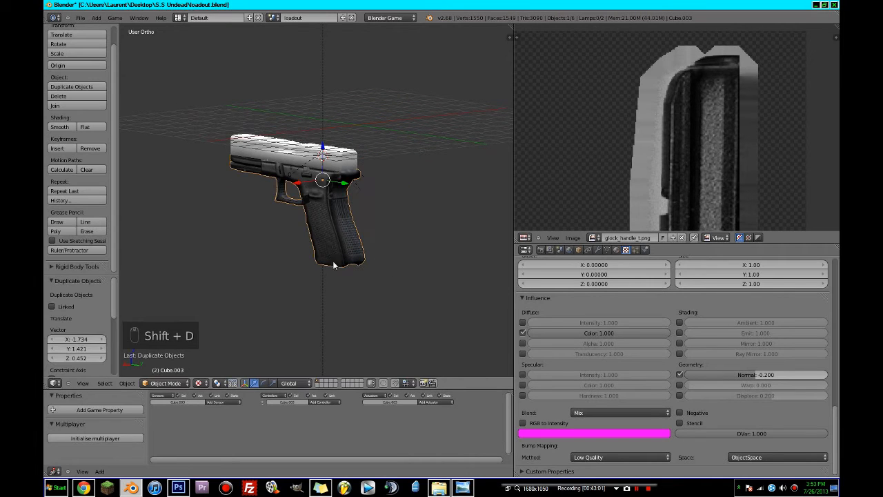
Step: Rename one handle object glock_handle and its overlapping twin glock_handle_hi_pol
{"action": "left_click", "coordinate": [578, 249]}
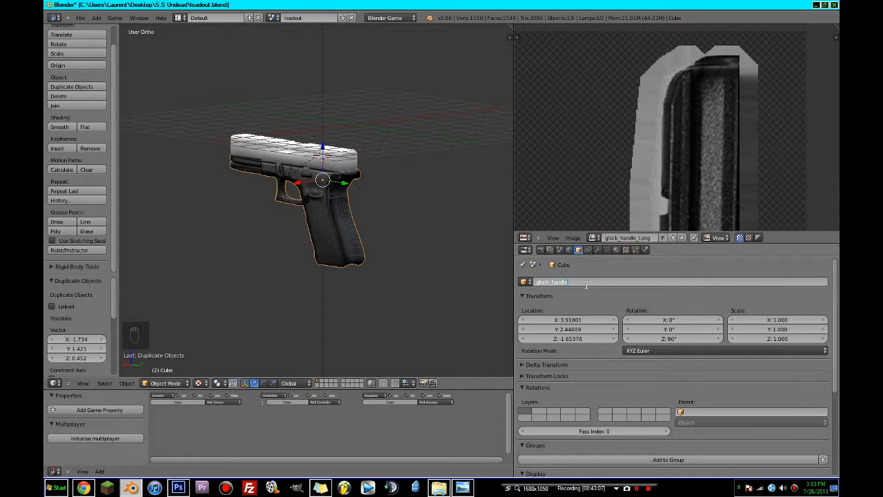
{"action": "key", "text": "Return"}
{"action": "right_click", "coordinate": [319, 230]}
{"action": "left_click", "coordinate": [557, 282]}
{"action": "key", "text": "Return"}
Step: In Edit Mode on glock_handle_hi_pol, add two single horizontal loop cuts across the frame side above the grip's textured panel
{"action": "scroll", "coordinate": [354, 177], "scroll_direction": "up", "scroll_amount": 8}
{"action": "key", "text": "Tab"}
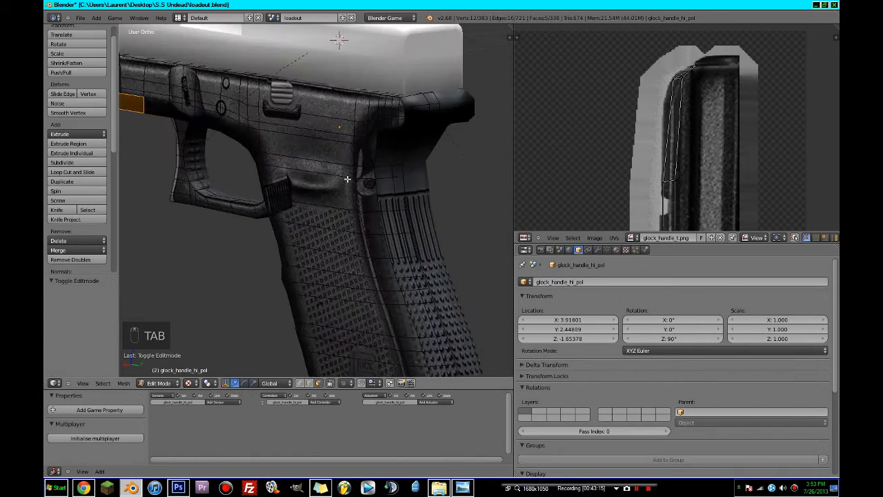
{"action": "scroll", "coordinate": [347, 179], "scroll_direction": "up", "scroll_amount": 5}
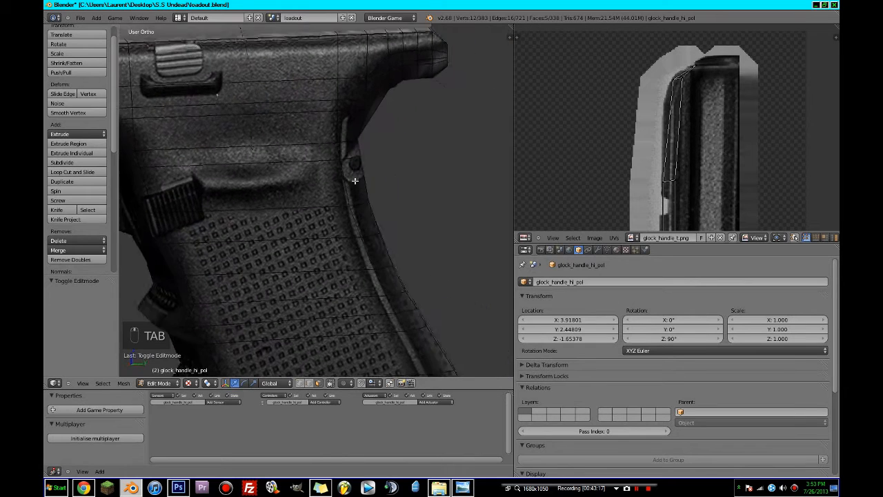
{"action": "scroll", "coordinate": [325, 176], "scroll_direction": "up", "scroll_amount": 1}
{"action": "key", "text": "ctrl+r"}
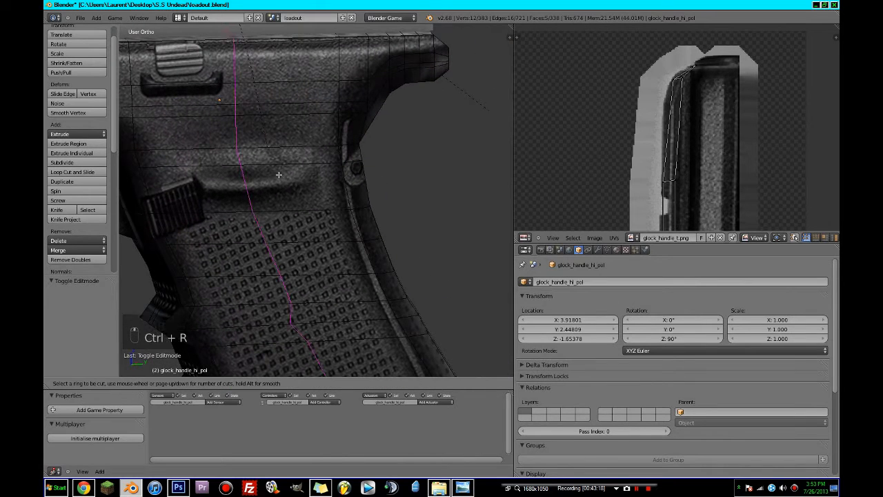
{"action": "left_click", "coordinate": [149, 186]}
{"action": "left_click", "coordinate": [151, 187]}
{"action": "key", "text": "ctrl+r"}
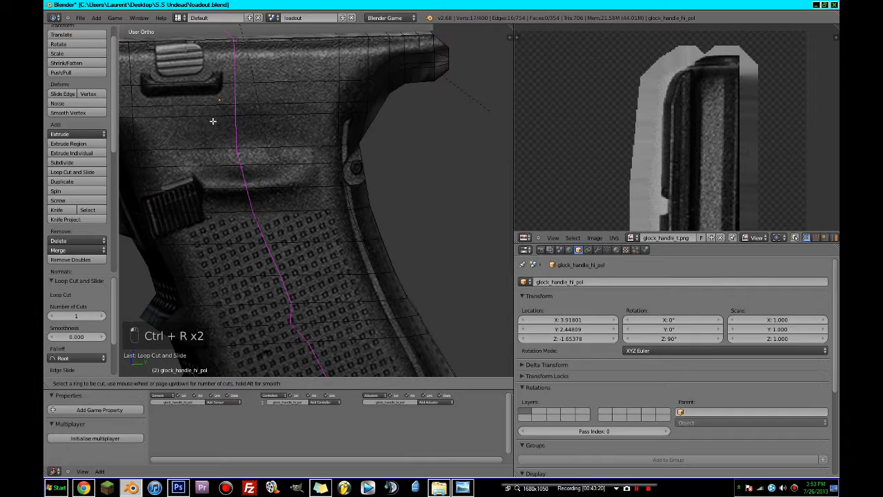
{"action": "left_click", "coordinate": [135, 131]}
{"action": "left_click", "coordinate": [135, 134]}
Step: Add two vertical loop cuts down the grip side, sliding one toward the backstrap and one toward the front edge
{"action": "key", "text": "ctrl+r"}
{"action": "left_click", "coordinate": [321, 179]}
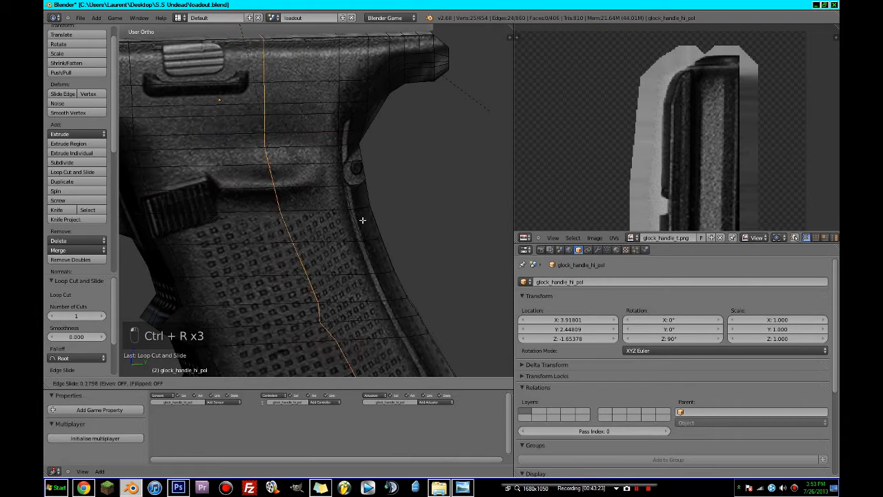
{"action": "left_click", "coordinate": [404, 213]}
{"action": "key", "text": "ctrl+r"}
{"action": "left_click", "coordinate": [230, 216]}
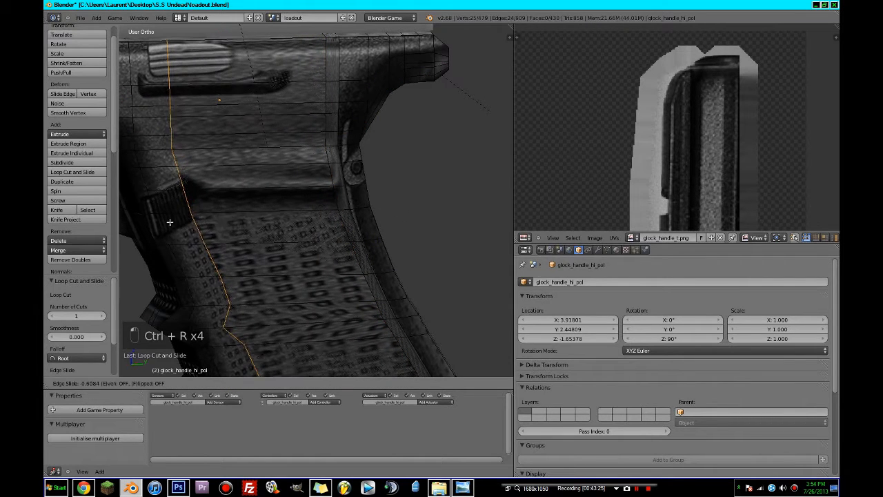
{"action": "left_click", "coordinate": [169, 221]}
Step: Select the four faces between the new loops above the grip panel, extrude them inward, and move them -0.03 along X
{"action": "middle_click_drag", "start_coordinate": [249, 190], "coordinate": [272, 189]}
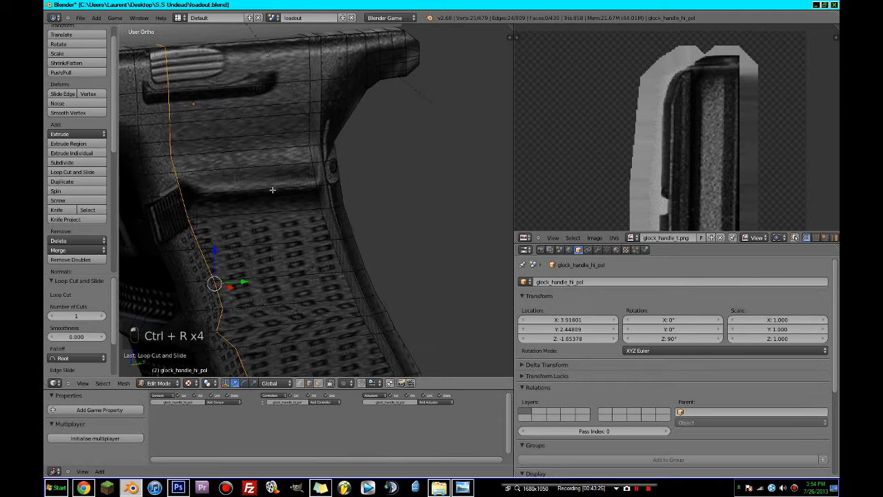
{"action": "left_click", "coordinate": [319, 383]}
{"action": "key", "text": "c"}
{"action": "mouse_move", "coordinate": [233, 160]}
{"action": "left_mouse_down"}
{"action": "mouse_move", "coordinate": [239, 171]}
{"action": "mouse_move", "coordinate": [232, 144]}
{"action": "left_mouse_up"}
{"action": "right_click", "coordinate": [235, 145]}
{"action": "middle_click_drag", "start_coordinate": [236, 146], "coordinate": [296, 173]}
{"action": "key", "text": "z"}
{"action": "key", "text": "z"}
{"action": "key", "text": "e"}
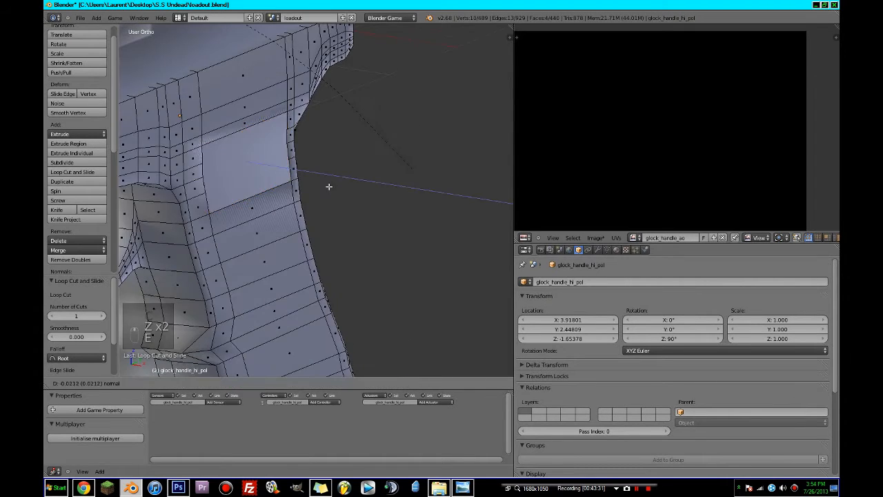
{"action": "left_click", "coordinate": [297, 181]}
{"action": "left_click_drag", "start_coordinate": [273, 168], "coordinate": [268, 167]}
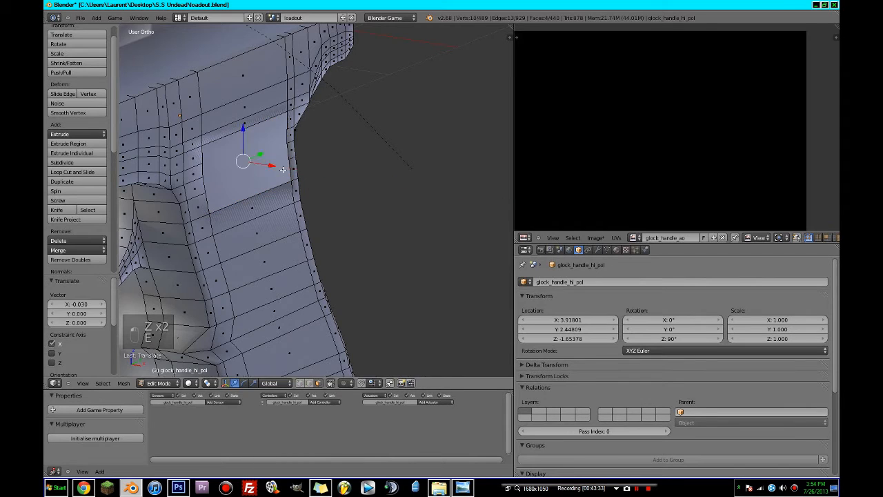
Step: Scale the recessed faces on the side of the frame, working in wireframe view
{"action": "middle_click_drag", "start_coordinate": [304, 171], "coordinate": [258, 166]}
{"action": "key", "text": "z"}
{"action": "middle_click_drag", "start_coordinate": [345, 177], "coordinate": [311, 181]}
{"action": "key", "text": "s"}
{"action": "left_click", "coordinate": [393, 167]}
Step: Hide the overlapping original handle, then reopen glock_handle_hi_pol in Edit Mode with solid shading
{"action": "key", "text": "Tab"}
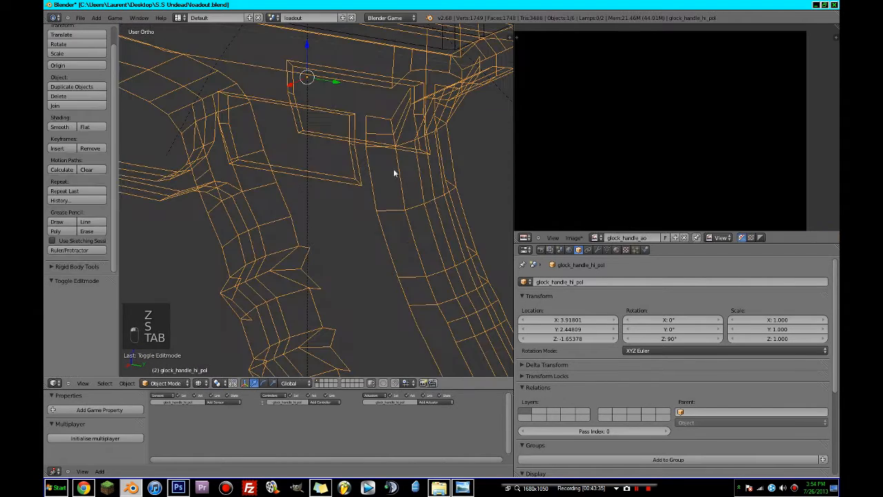
{"action": "key", "text": "h"}
{"action": "scroll", "coordinate": [386, 197], "scroll_direction": "down", "scroll_amount": 1}
{"action": "right_click", "coordinate": [334, 185]}
{"action": "key", "text": "Tab"}
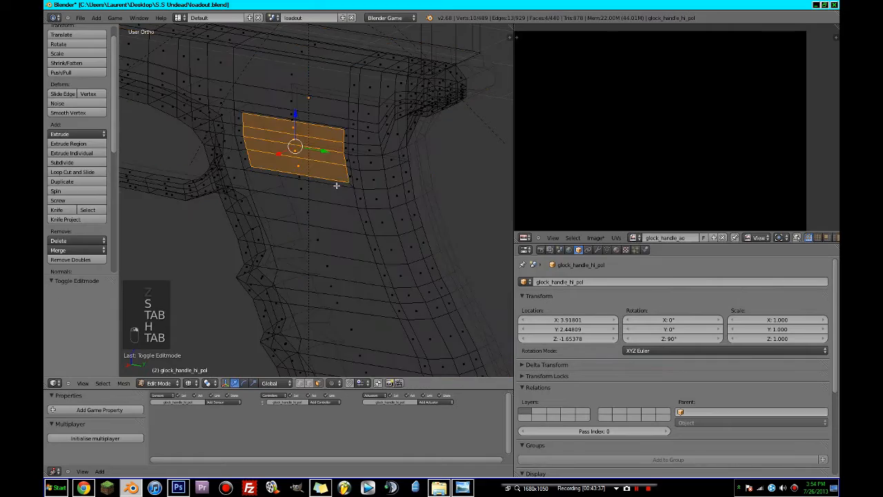
{"action": "key", "text": "z"}
{"action": "mouse_move", "coordinate": [334, 185]}
{"action": "middle_mouse_down"}
{"action": "mouse_move", "coordinate": [405, 194]}
{"action": "mouse_move", "coordinate": [320, 215]}
{"action": "mouse_move", "coordinate": [268, 192]}
{"action": "mouse_move", "coordinate": [265, 210]}
{"action": "mouse_move", "coordinate": [458, 223]}
{"action": "mouse_move", "coordinate": [275, 224]}
{"action": "mouse_move", "coordinate": [434, 209]}
{"action": "mouse_move", "coordinate": [242, 230]}
{"action": "middle_mouse_up"}
{"action": "key", "text": "Tab"}
{"action": "scroll", "coordinate": [404, 197], "scroll_direction": "down", "scroll_amount": 5}
{"action": "key", "text": "Tab"}
Step: Add six horizontal loop cuts across the lower middle of the grip's backstrap and three more near its bottom
{"action": "scroll", "coordinate": [242, 229], "scroll_direction": "up", "scroll_amount": 3}
{"action": "middle_click_drag", "start_coordinate": [212, 261], "coordinate": [378, 210], "text": "shift"}
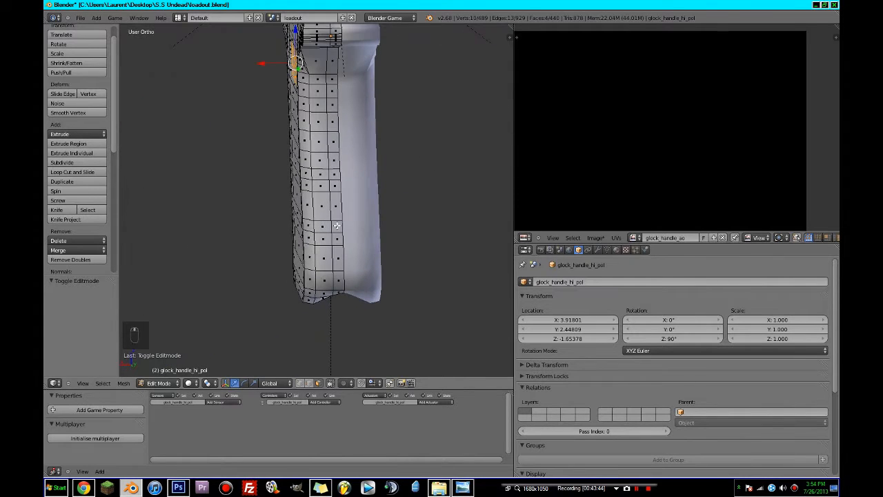
{"action": "key", "text": "ctrl+r"}
{"action": "left_click", "coordinate": [331, 197]}
{"action": "left_click", "coordinate": [339, 187]}
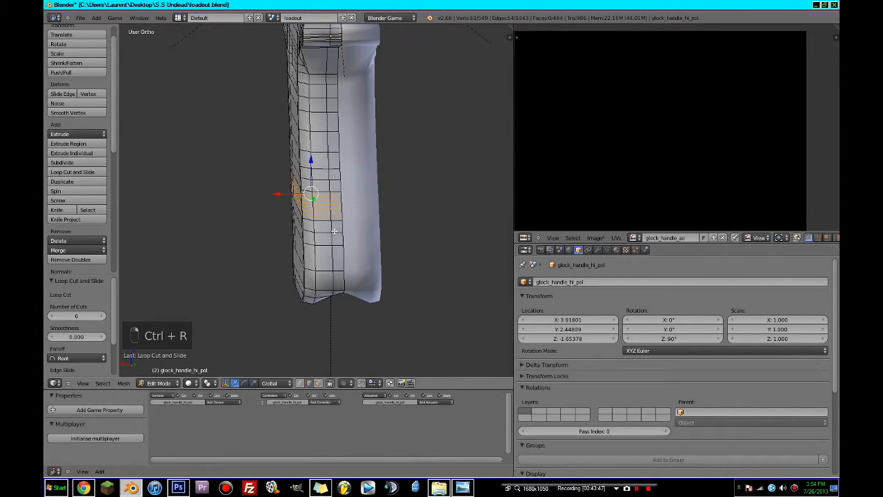
{"action": "key", "text": "ctrl+r"}
{"action": "left_click", "coordinate": [334, 245]}
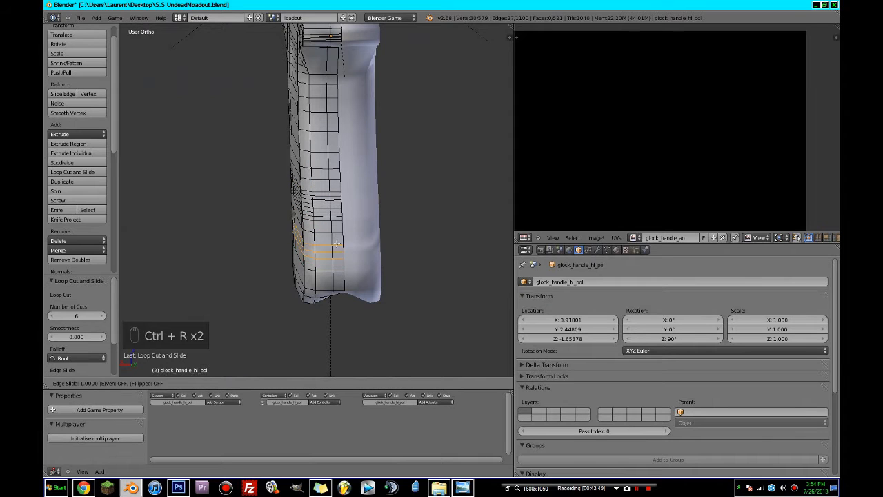
{"action": "left_click", "coordinate": [327, 256]}
Step: Add three single loop cuts across the backstrap, two between the dense bands and one just above them
{"action": "key", "text": "ctrl+r"}
{"action": "left_click", "coordinate": [328, 234]}
{"action": "left_click", "coordinate": [329, 231]}
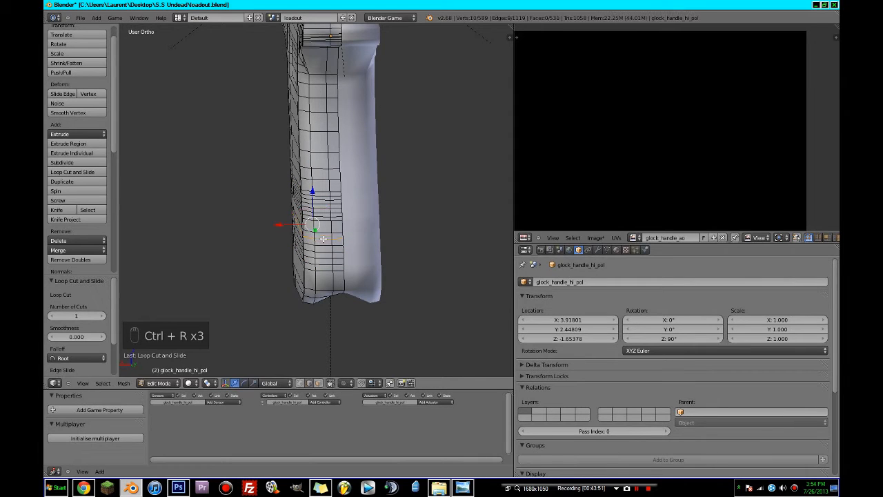
{"action": "key", "text": "ctrl+r"}
{"action": "left_click", "coordinate": [338, 226]}
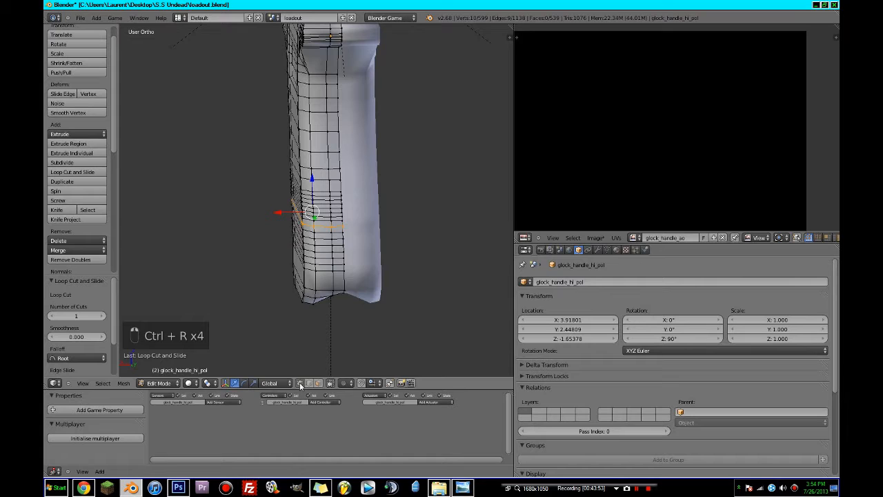
{"action": "key", "text": "ctrl+r"}
{"action": "left_click", "coordinate": [326, 186]}
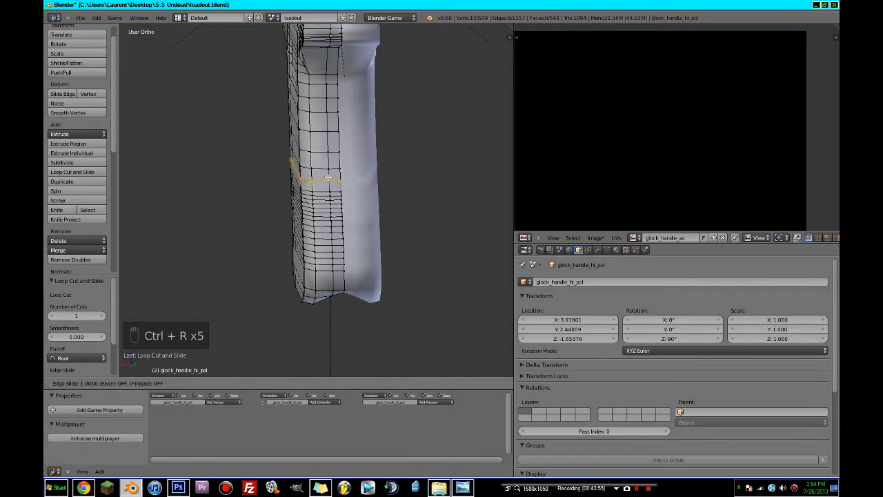
{"action": "right_click", "coordinate": [328, 181]}
Step: Add four more single horizontal loop cuts across the backstrap's middle, directly above the dense band
{"action": "key", "text": "ctrl+r"}
{"action": "left_click", "coordinate": [328, 177]}
{"action": "right_click", "coordinate": [328, 176]}
{"action": "key", "text": "ctrl+r"}
{"action": "left_click", "coordinate": [328, 163]}
{"action": "right_click", "coordinate": [330, 160]}
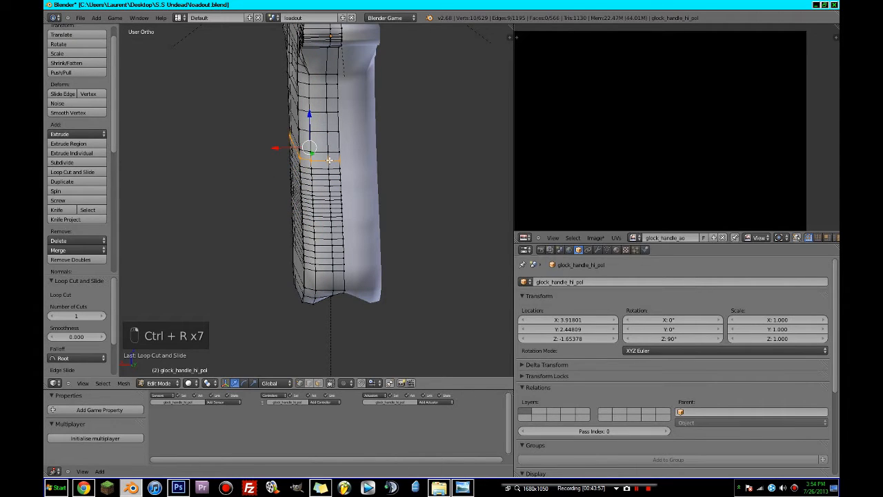
{"action": "key", "text": "ctrl+r"}
{"action": "left_click", "coordinate": [329, 162]}
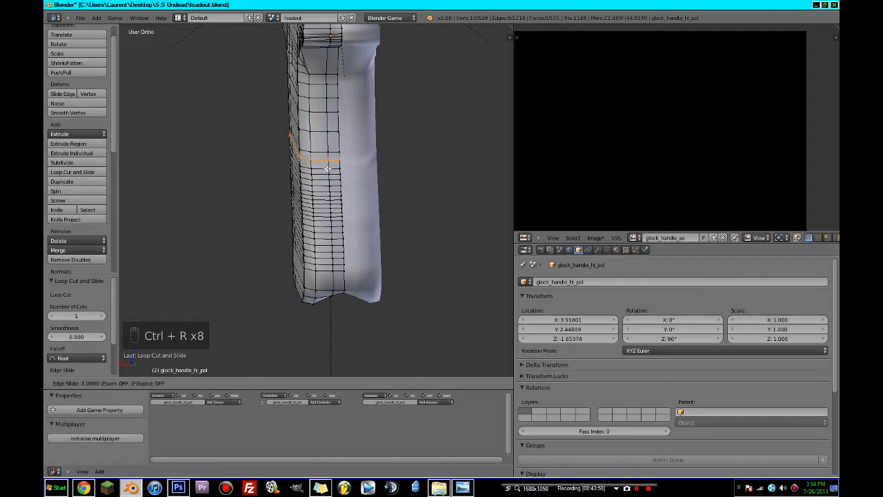
{"action": "right_click", "coordinate": [330, 161]}
{"action": "key", "text": "ctrl+r"}
{"action": "left_click", "coordinate": [330, 166]}
{"action": "right_click", "coordinate": [330, 165]}
Step: Continue up the backstrap with loop cut groups of five, four and three cuts in the remaining wide bands
{"action": "key", "text": "ctrl+r"}
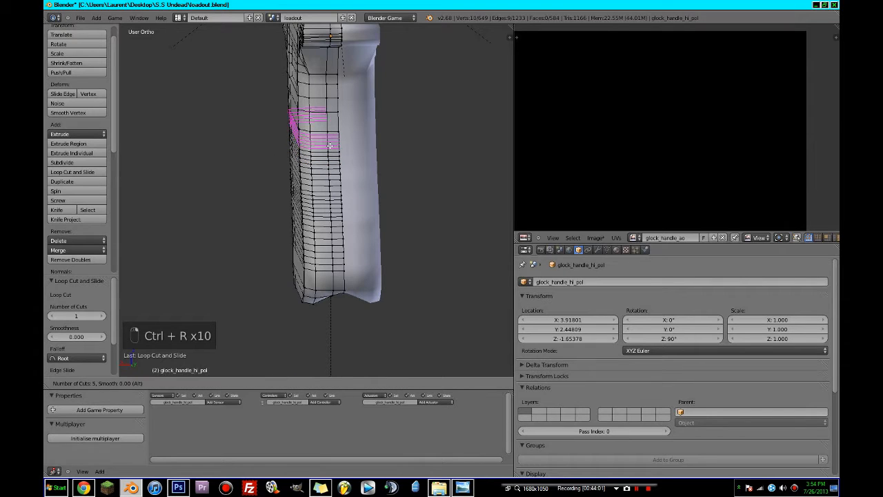
{"action": "left_click", "coordinate": [329, 145]}
{"action": "right_click", "coordinate": [330, 120]}
{"action": "key", "text": "ctrl+r"}
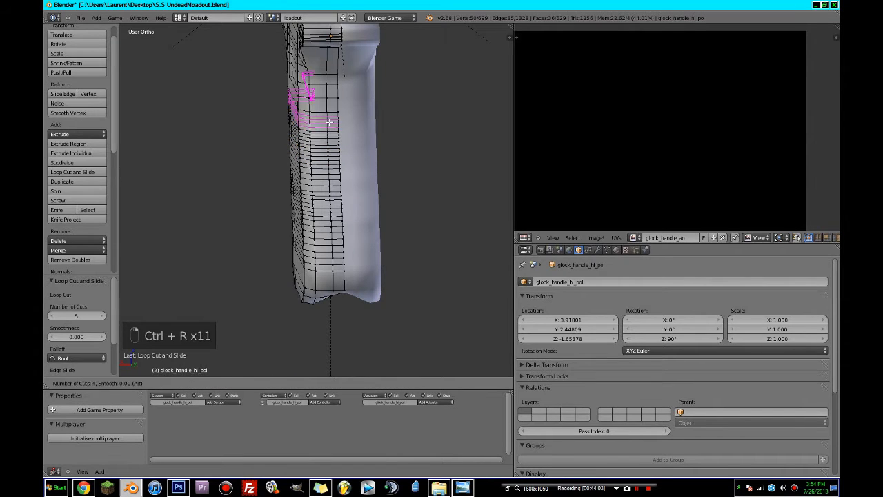
{"action": "left_click", "coordinate": [330, 122]}
{"action": "right_click", "coordinate": [328, 114]}
{"action": "key", "text": "ctrl+r"}
{"action": "left_click", "coordinate": [328, 108]}
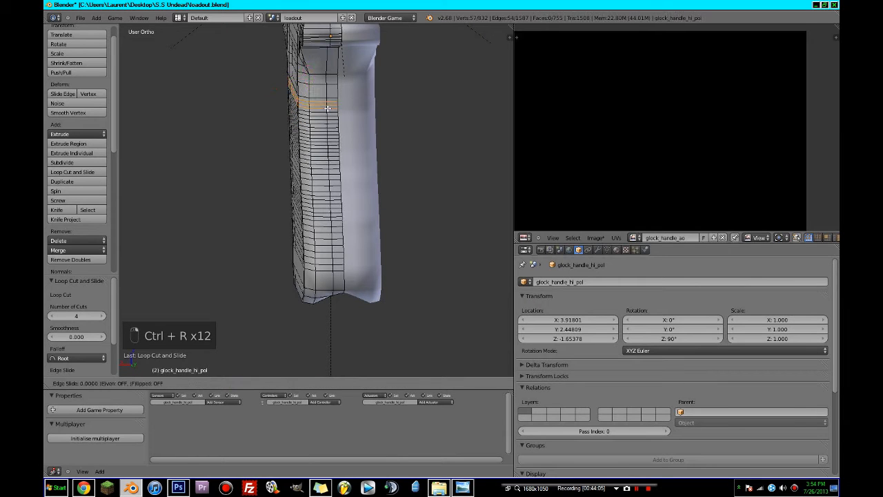
{"action": "right_click", "coordinate": [327, 109]}
Step: Add two vertical loop cuts running down the length of the backstrap
{"action": "middle_click_drag", "start_coordinate": [332, 164], "coordinate": [341, 167]}
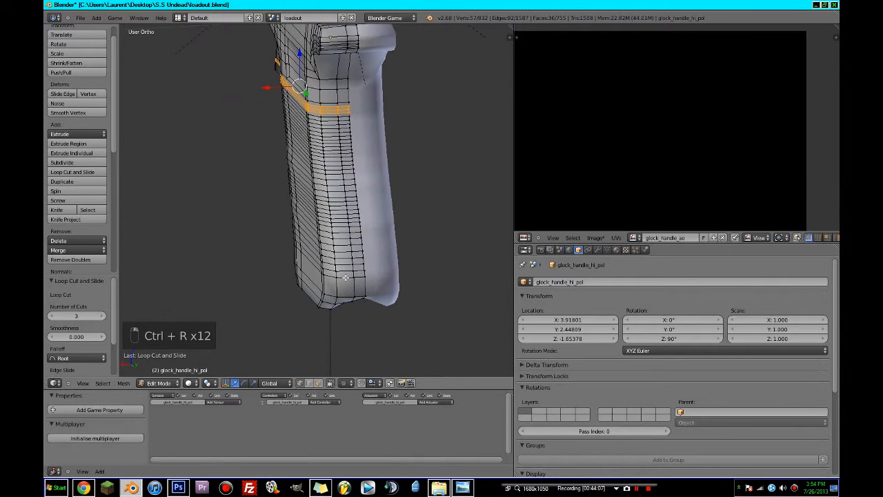
{"action": "key", "text": "ctrl+r"}
{"action": "scroll", "coordinate": [347, 298], "scroll_direction": "up", "scroll_amount": 2}
{"action": "left_click", "coordinate": [350, 297]}
{"action": "right_click", "coordinate": [353, 294]}
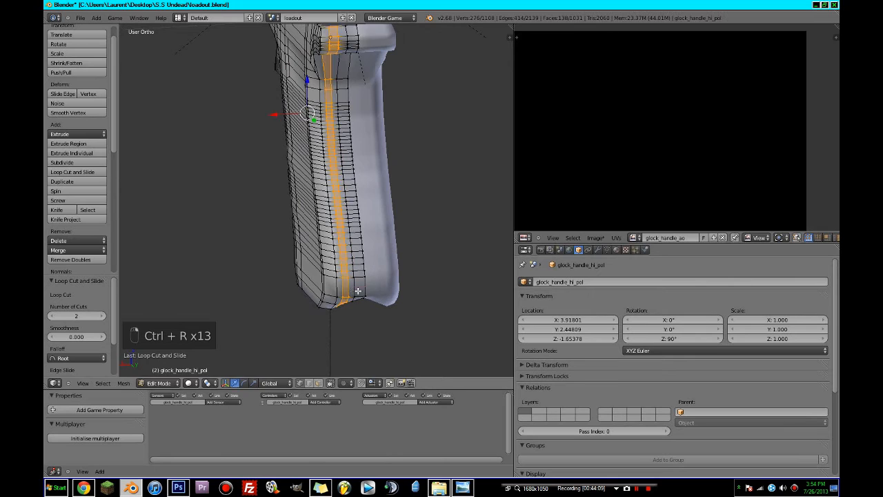
Step: Add one centred vertical loop cut down the backstrap strip nearest the mirror seam
{"action": "key", "text": "ctrl+r"}
{"action": "left_click", "coordinate": [359, 295]}
{"action": "right_click", "coordinate": [360, 295]}
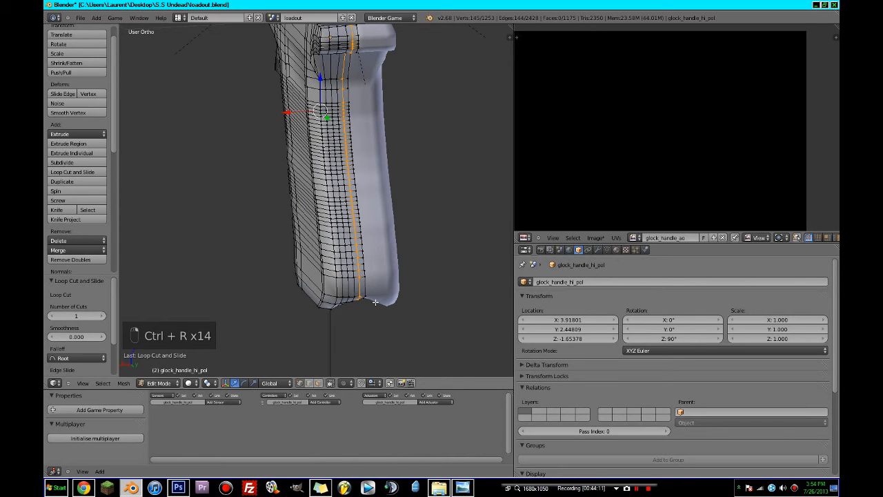
Step: Set the viewport shading to Texture with the backstrap seen straight from the back
{"action": "key", "text": "ctrl+KP_3"}
{"action": "key", "text": "ctrl+KP_1"}
{"action": "scroll", "coordinate": [375, 302], "scroll_direction": "up", "scroll_amount": 2}
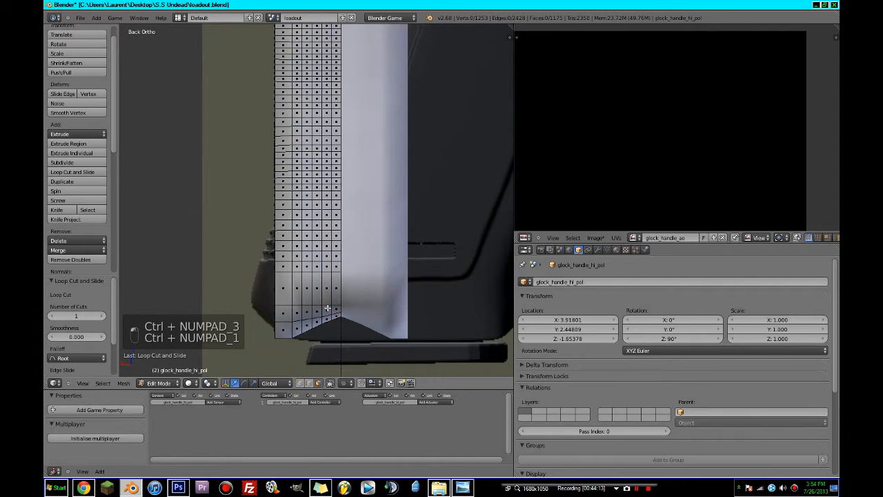
{"action": "scroll", "coordinate": [327, 308], "scroll_direction": "down", "scroll_amount": 2}
{"action": "left_click", "coordinate": [189, 383]}
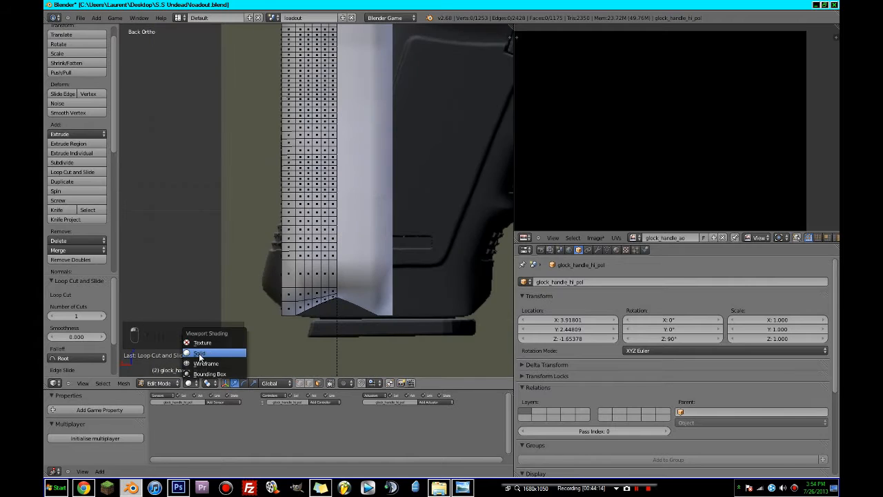
{"action": "left_click", "coordinate": [207, 343]}
{"action": "scroll", "coordinate": [336, 319], "scroll_direction": "up", "scroll_amount": 2}
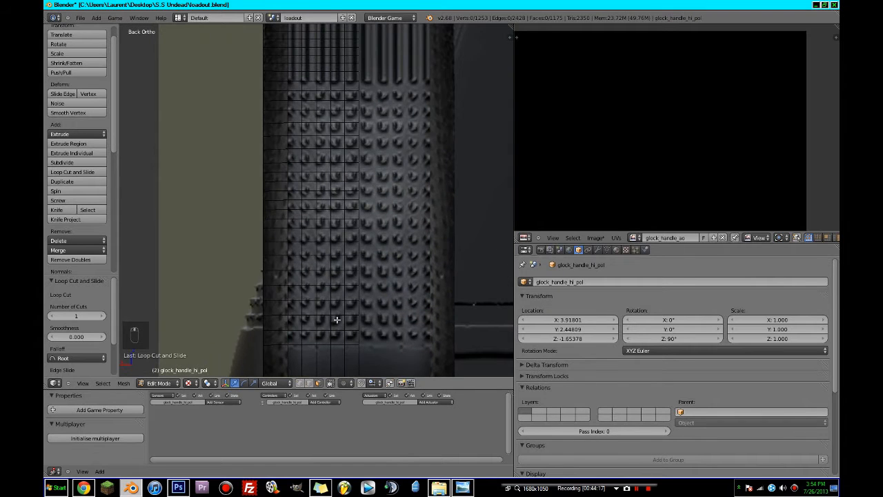
Step: Select every other face in three alternating columns over the backstrap's stud pattern, up to where the vertical ridges start
{"action": "right_click", "coordinate": [324, 337], "text": "shift"}
{"action": "right_click", "coordinate": [295, 337], "text": "shift"}
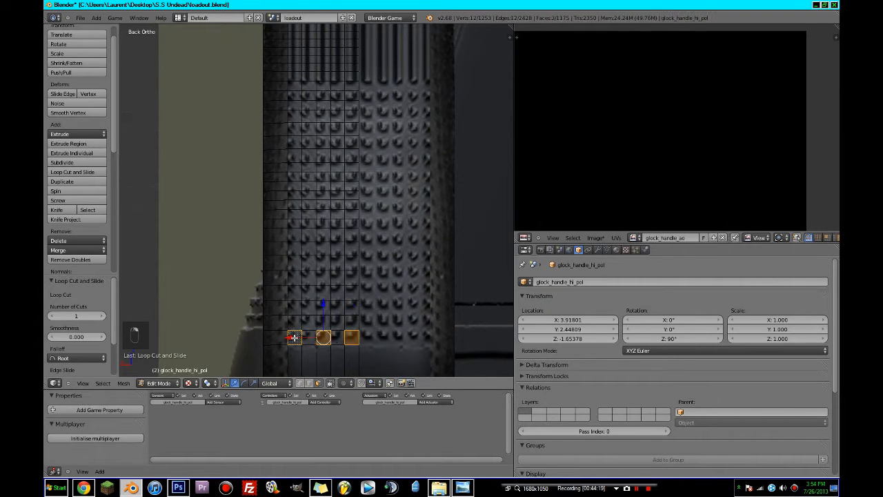
{"action": "right_click", "coordinate": [293, 275], "text": "shift"}
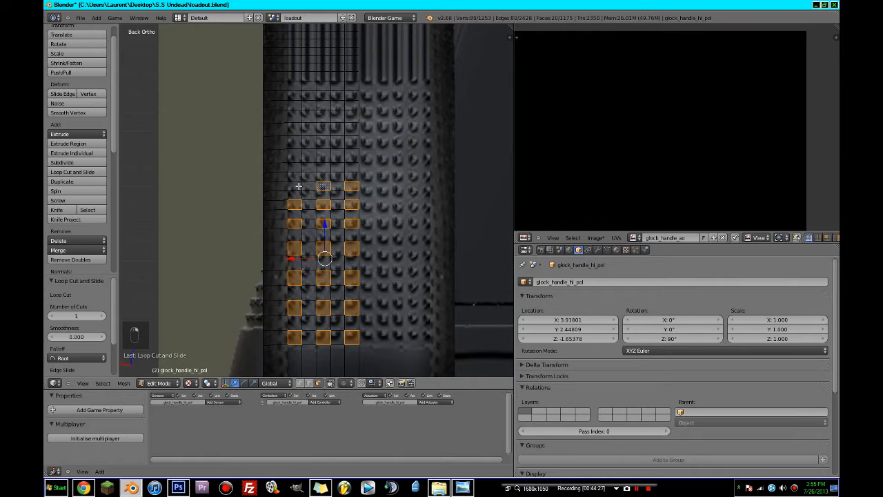
{"action": "right_click", "coordinate": [352, 144], "text": "shift"}
{"action": "right_click", "coordinate": [324, 143], "text": "shift"}
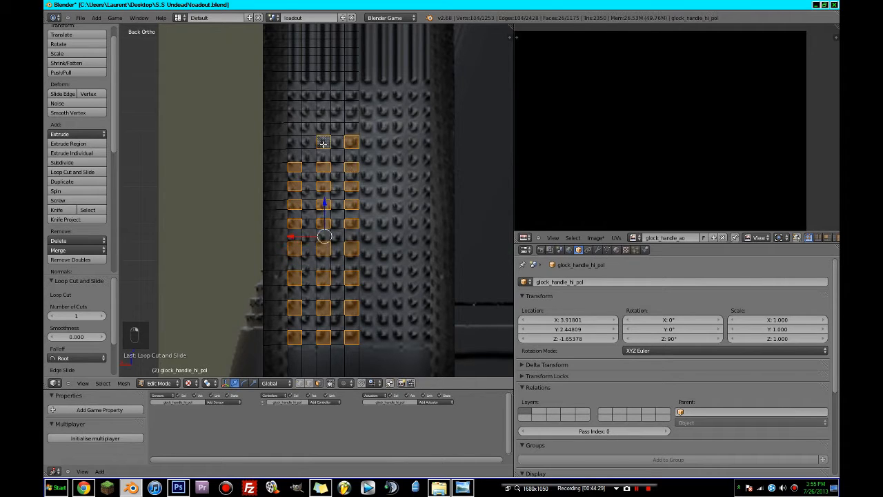
{"action": "right_click", "coordinate": [329, 115], "text": "shift"}
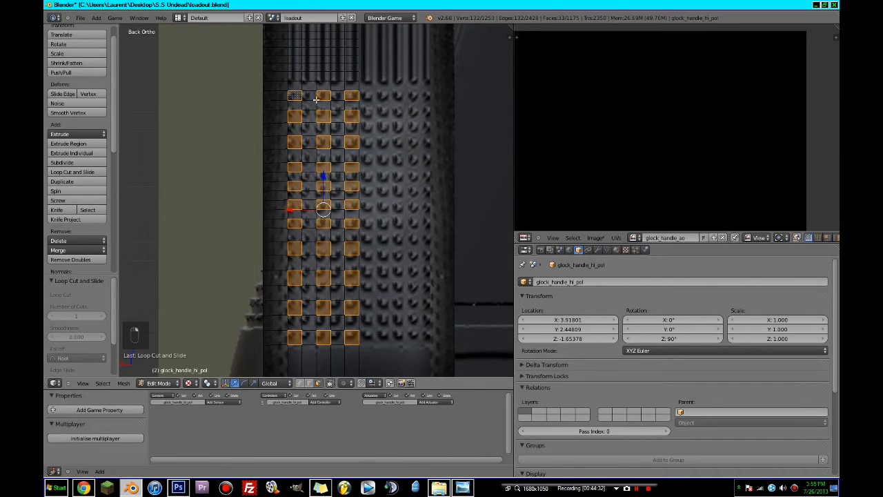
Step: Add the same three columns to the selection as continuous vertical strips along the ridges above the studs
{"action": "middle_click_drag", "start_coordinate": [316, 100], "coordinate": [315, 212], "text": "shift"}
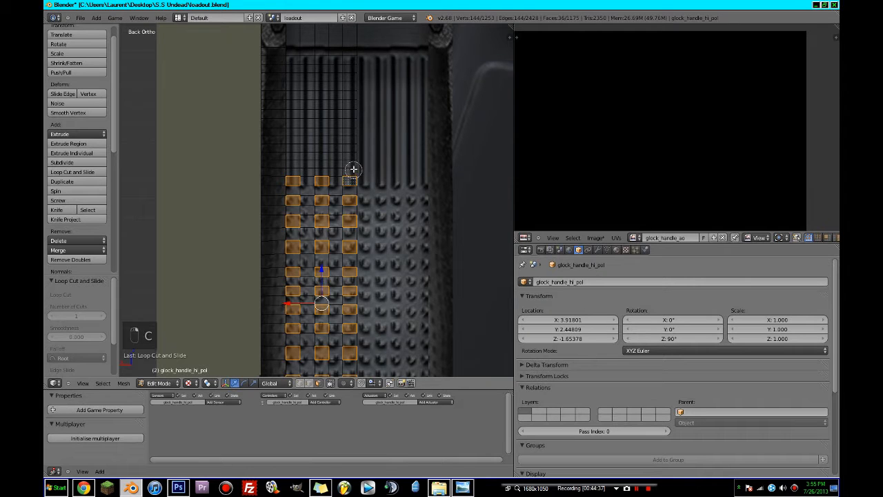
{"action": "right_click", "coordinate": [346, 104], "text": "ctrl"}
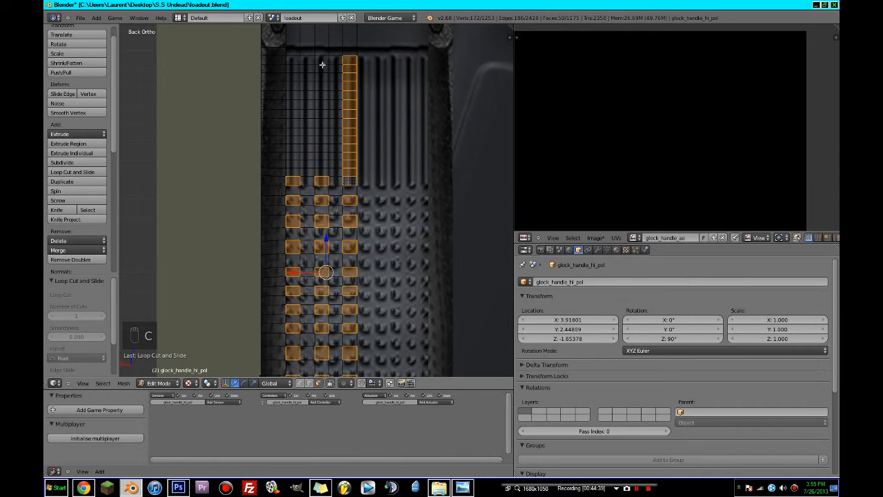
{"action": "mouse_move", "coordinate": [321, 81]}
{"action": "left_mouse_down"}
{"action": "mouse_move", "coordinate": [318, 172]}
{"action": "mouse_move", "coordinate": [294, 60]}
{"action": "left_mouse_up"}
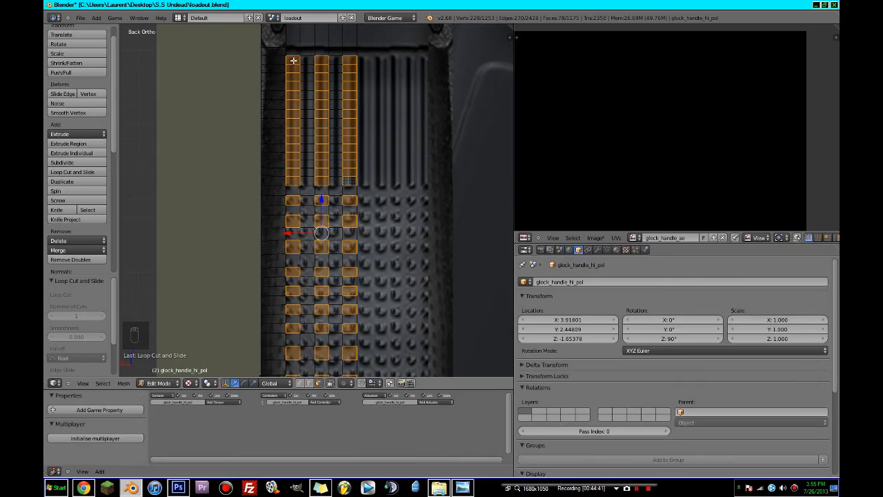
{"action": "right_click", "coordinate": [294, 60]}
Step: Extrude the selected stud and ridge faces slightly outward from the backstrap and save the file
{"action": "mouse_move", "coordinate": [320, 172]}
{"action": "middle_mouse_down"}
{"action": "mouse_move", "coordinate": [331, 187]}
{"action": "mouse_move", "coordinate": [391, 193]}
{"action": "mouse_move", "coordinate": [289, 190]}
{"action": "mouse_move", "coordinate": [428, 214]}
{"action": "mouse_move", "coordinate": [449, 238]}
{"action": "mouse_move", "coordinate": [315, 217]}
{"action": "middle_mouse_up"}
{"action": "key", "text": "z"}
{"action": "key", "text": "z"}
{"action": "key", "text": "e"}
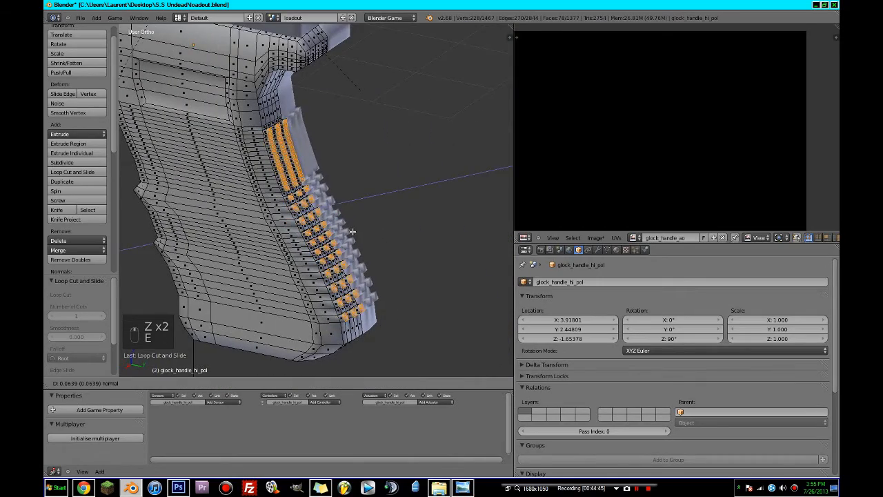
{"action": "left_click", "coordinate": [349, 231]}
{"action": "key", "text": "Tab"}
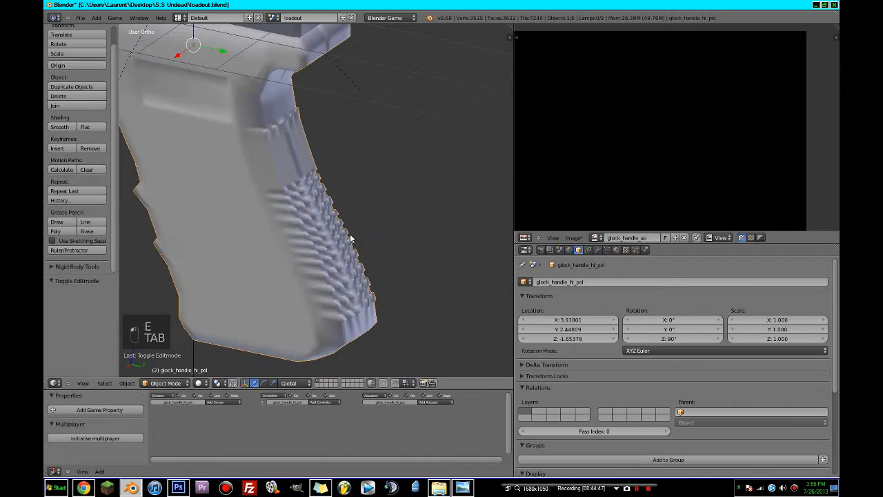
{"action": "middle_click_drag", "start_coordinate": [350, 231], "coordinate": [297, 207]}
{"action": "key", "text": "ctrl+s"}
{"action": "key", "text": "Tab"}
{"action": "key", "text": "a"}
{"action": "key", "text": "a"}
{"action": "key", "text": "a"}
{"action": "key", "text": "a"}
{"action": "key", "text": "w"}
{"action": "key", "text": "w"}
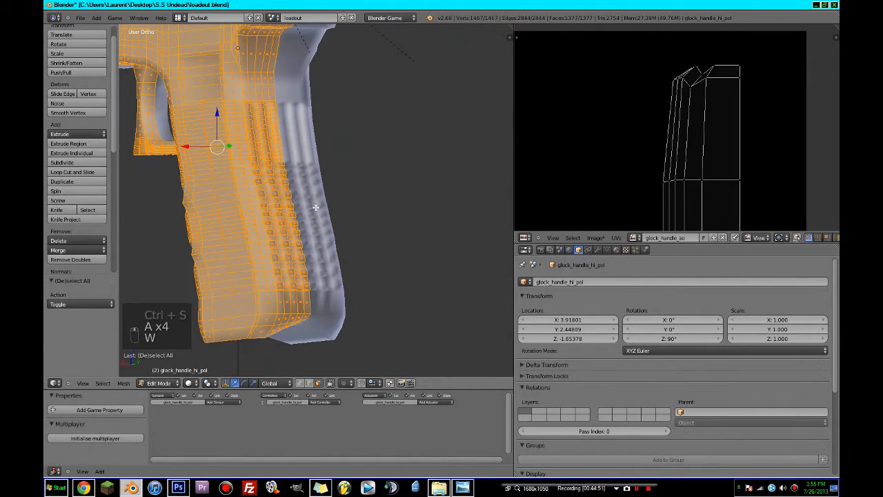
{"action": "left_click", "coordinate": [307, 256]}
{"action": "key", "text": "ctrl+z"}
{"action": "middle_click_drag", "start_coordinate": [308, 255], "coordinate": [455, 258]}
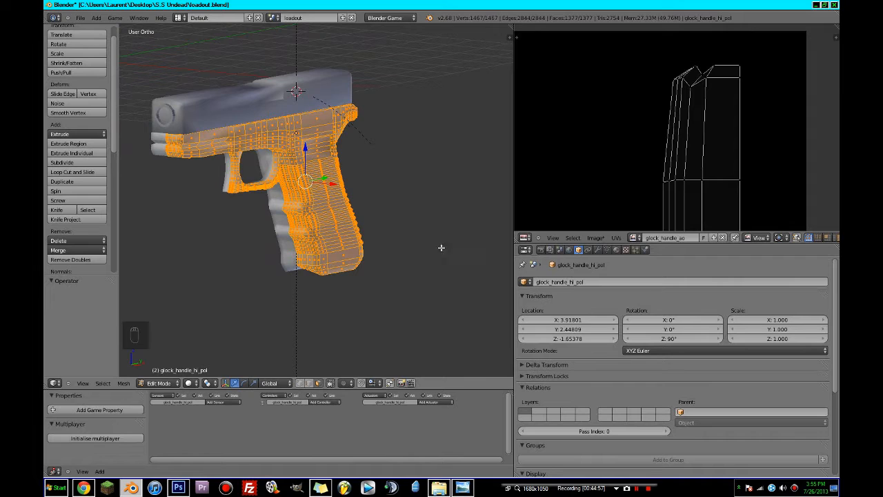
{"action": "key", "text": "Tab"}
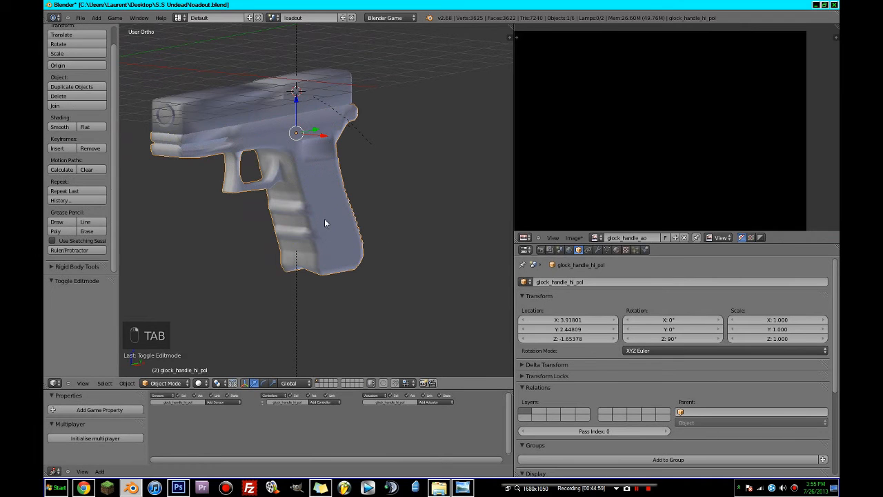
Step: Unhide the low-poly handle and select it with the high-poly copy, keeping the low-poly handle as the active object
{"action": "right_click", "coordinate": [324, 218], "text": "shift"}
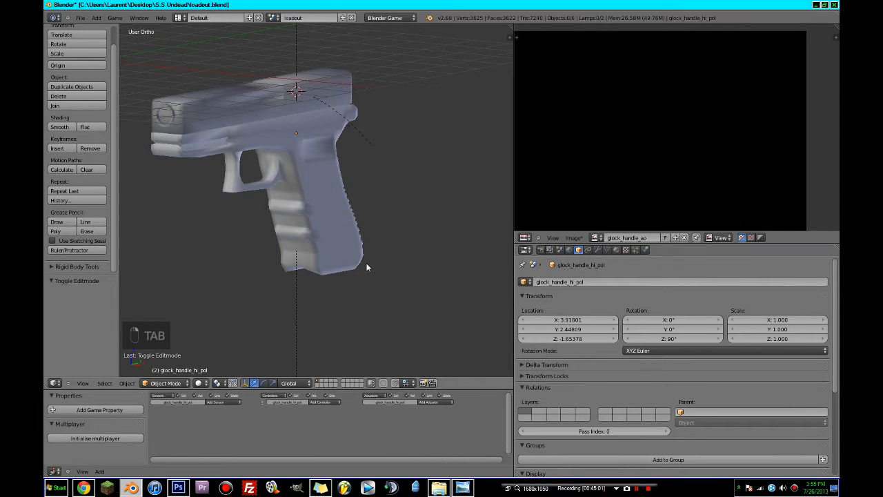
{"action": "key", "text": "alt+h"}
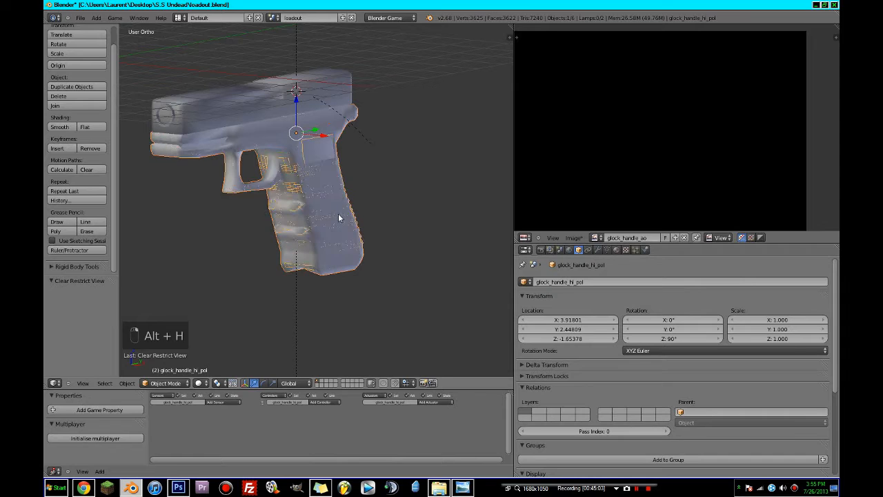
{"action": "right_click", "coordinate": [319, 220], "text": "shift"}
Step: Set the bake mode to Normals in the render settings
{"action": "left_click", "coordinate": [541, 249]}
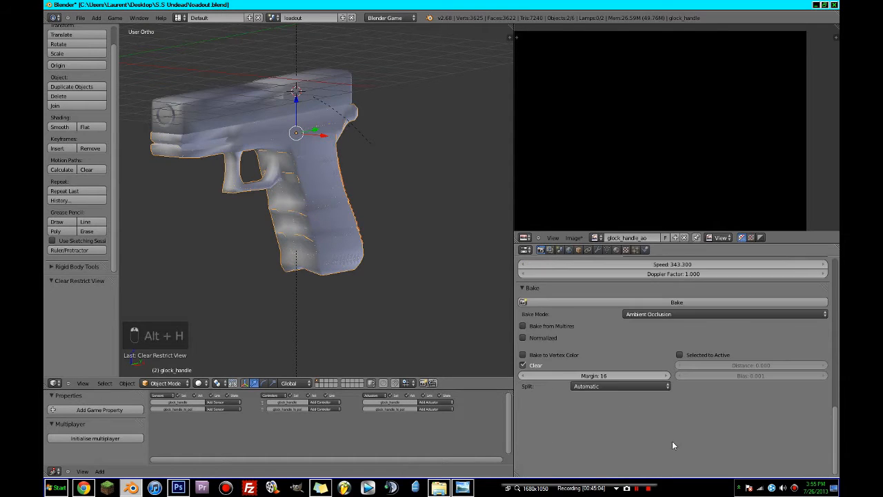
{"action": "scroll", "coordinate": [669, 387], "scroll_direction": "up", "scroll_amount": 2}
{"action": "left_click", "coordinate": [659, 350]}
{"action": "left_click", "coordinate": [653, 305]}
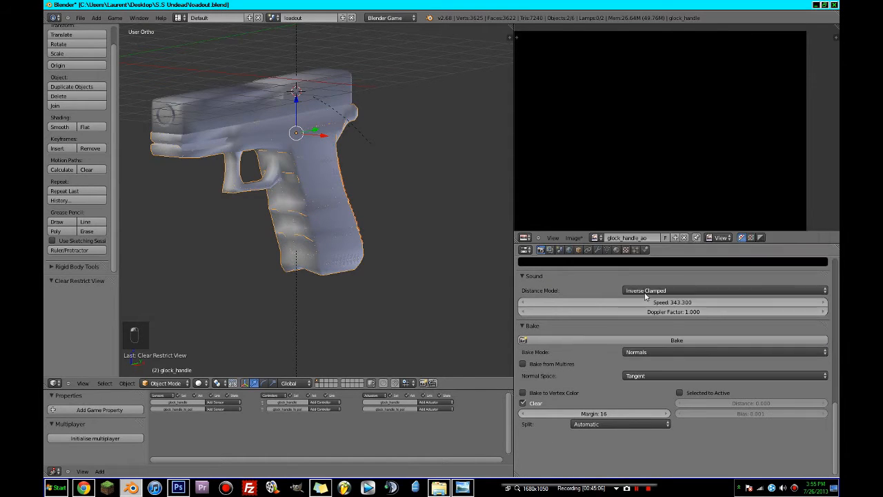
Step: Create a new blank 1024 × 1024 image named glock_handle_n
{"action": "left_click", "coordinate": [568, 237]}
{"action": "left_click", "coordinate": [600, 229]}
{"action": "left_click", "coordinate": [607, 220]}
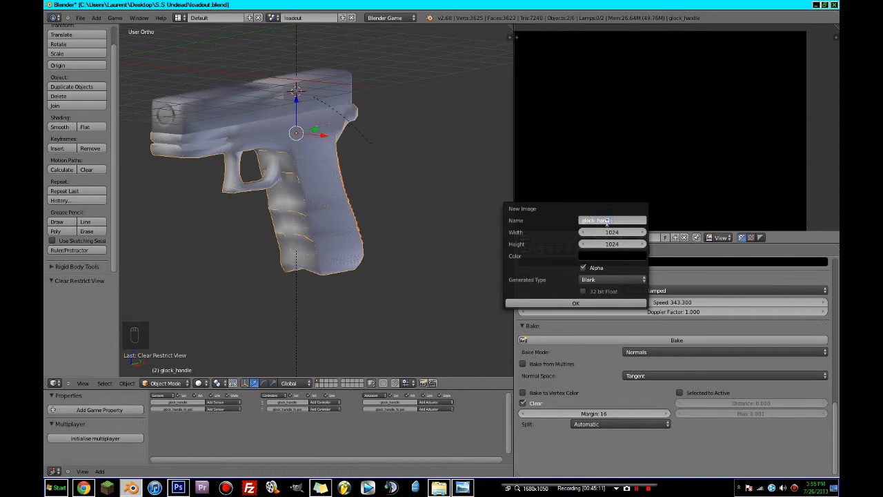
{"action": "left_click", "coordinate": [567, 302]}
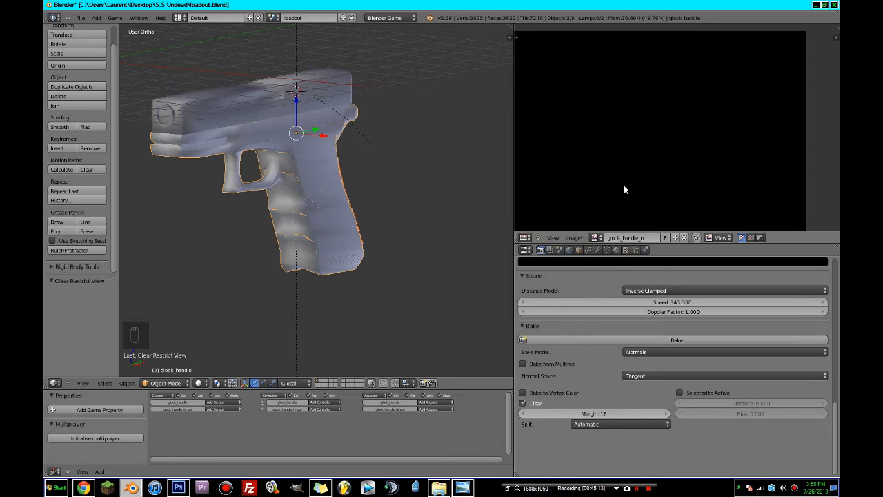
Step: Bake the normals, enable Selected to Active, and bake the high-poly detail onto the handle again
{"action": "scroll", "coordinate": [625, 184], "scroll_direction": "down", "scroll_amount": 9}
{"action": "middle_click_drag", "start_coordinate": [632, 171], "coordinate": [683, 113]}
{"action": "left_click", "coordinate": [639, 340]}
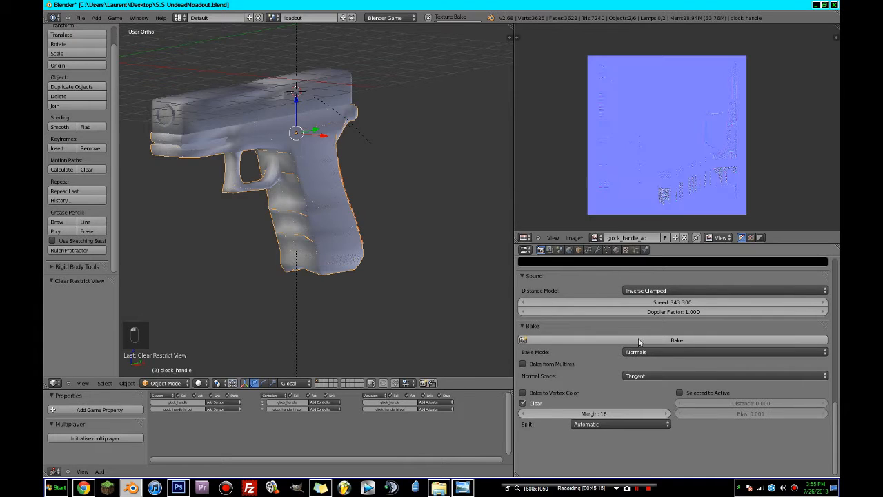
{"action": "left_click", "coordinate": [679, 393]}
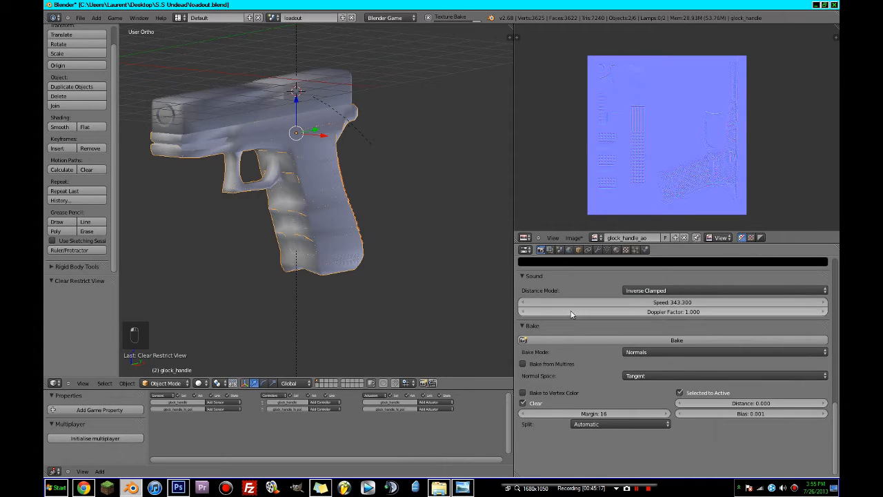
{"action": "left_click", "coordinate": [556, 340]}
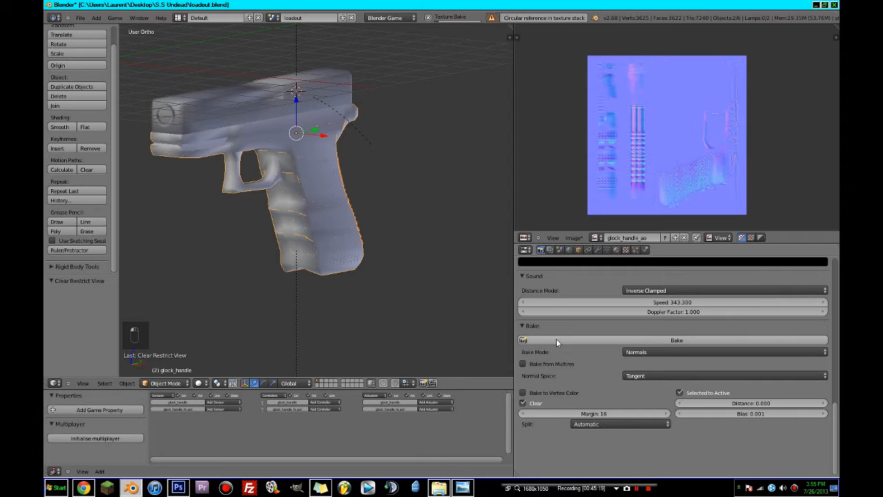
Step: Examine the baked normal map around the backstrap, finger grooves, trigger guard and side grip areas for artifacts
{"action": "scroll", "coordinate": [673, 118], "scroll_direction": "up", "scroll_amount": 3}
{"action": "scroll", "coordinate": [673, 118], "scroll_direction": "up", "scroll_amount": 2}
{"action": "middle_click_drag", "start_coordinate": [715, 176], "coordinate": [701, 212]}
{"action": "scroll", "coordinate": [681, 117], "scroll_direction": "up", "scroll_amount": 1}
{"action": "scroll", "coordinate": [681, 118], "scroll_direction": "down", "scroll_amount": 2}
{"action": "scroll", "coordinate": [688, 183], "scroll_direction": "down", "scroll_amount": 2}
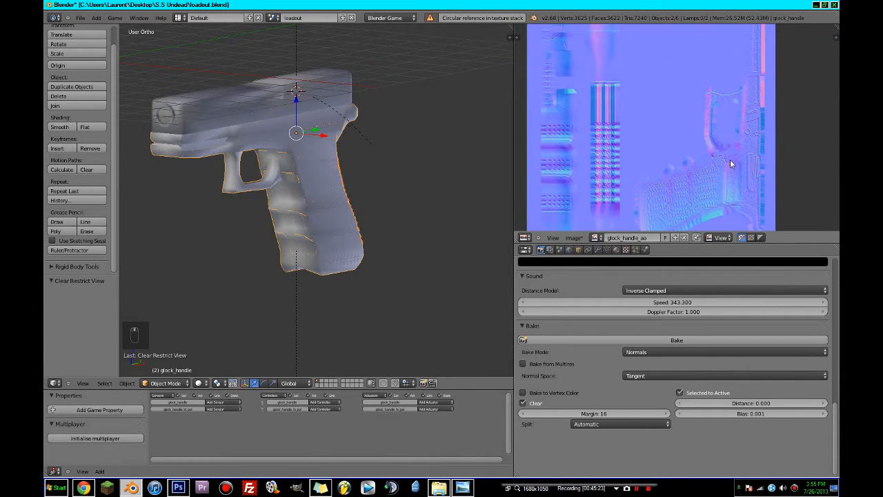
{"action": "middle_click_drag", "start_coordinate": [730, 159], "coordinate": [710, 145]}
{"action": "scroll", "coordinate": [725, 181], "scroll_direction": "up", "scroll_amount": 3}
{"action": "scroll", "coordinate": [661, 186], "scroll_direction": "up", "scroll_amount": 2}
{"action": "scroll", "coordinate": [648, 185], "scroll_direction": "down", "scroll_amount": 3}
{"action": "scroll", "coordinate": [689, 177], "scroll_direction": "down", "scroll_amount": 3}
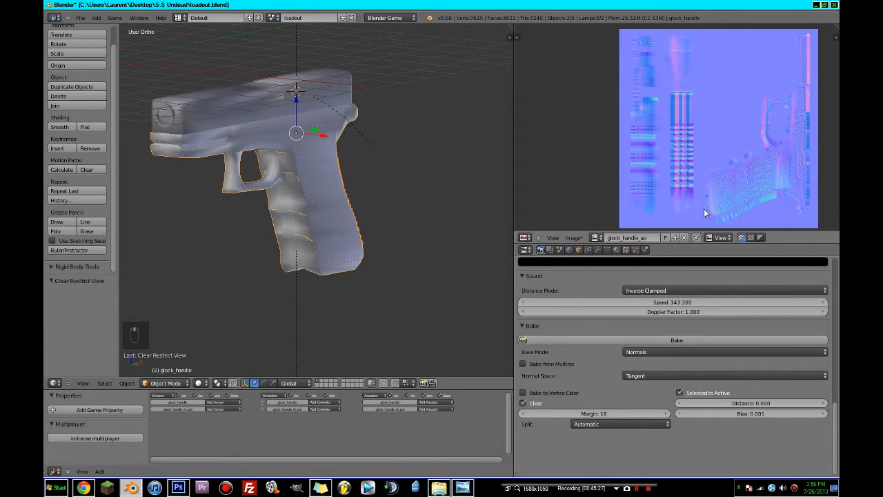
{"action": "middle_click_drag", "start_coordinate": [704, 213], "coordinate": [682, 178]}
{"action": "scroll", "coordinate": [715, 158], "scroll_direction": "up", "scroll_amount": 2}
{"action": "middle_click_drag", "start_coordinate": [734, 187], "coordinate": [709, 195]}
{"action": "scroll", "coordinate": [710, 190], "scroll_direction": "down", "scroll_amount": 2}
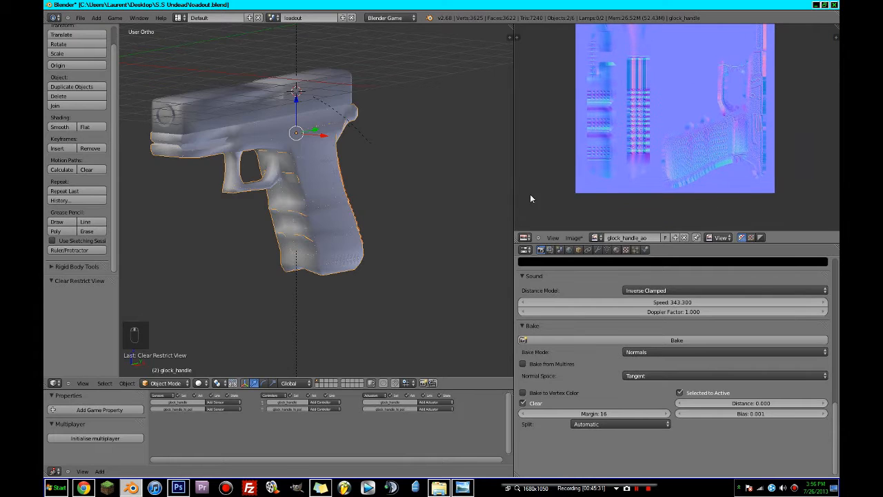
Step: Hide the high-poly copy and bake the normals again with only the low-poly handle selected
{"action": "scroll", "coordinate": [359, 205], "scroll_direction": "up", "scroll_amount": 2}
{"action": "right_click", "coordinate": [289, 226]}
{"action": "right_click", "coordinate": [309, 232]}
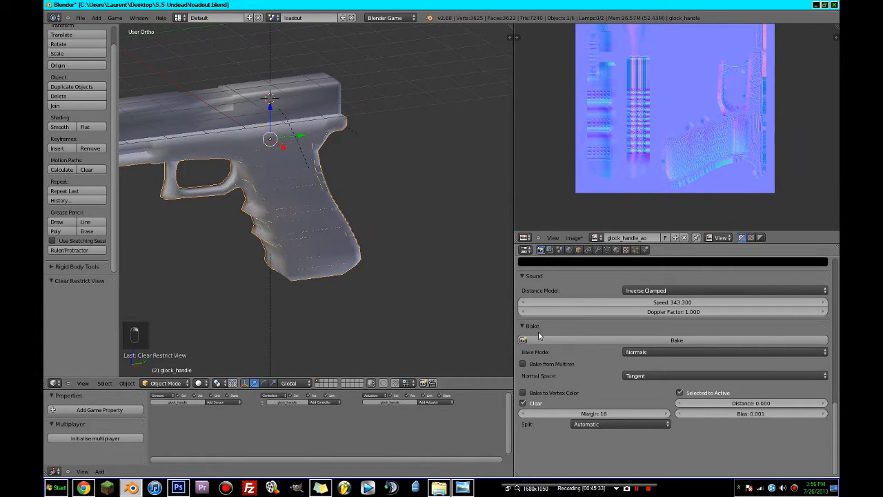
{"action": "right_click", "coordinate": [309, 218]}
{"action": "key", "text": "h"}
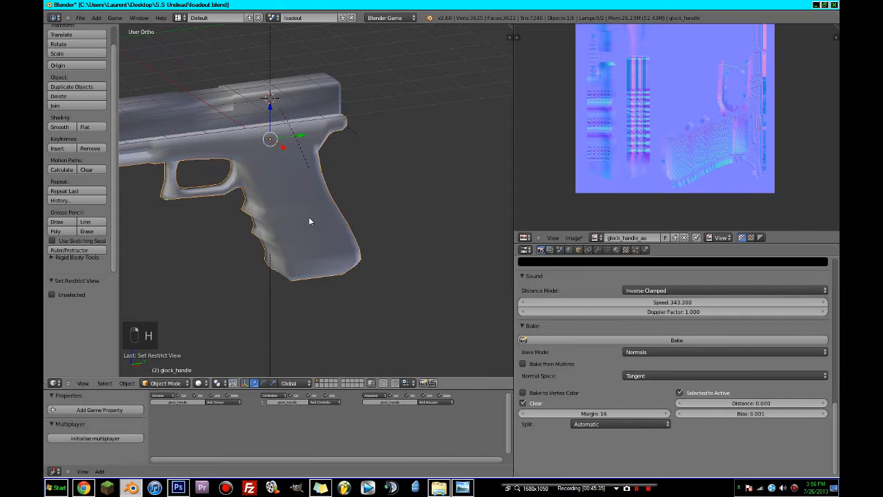
{"action": "left_click", "coordinate": [627, 341]}
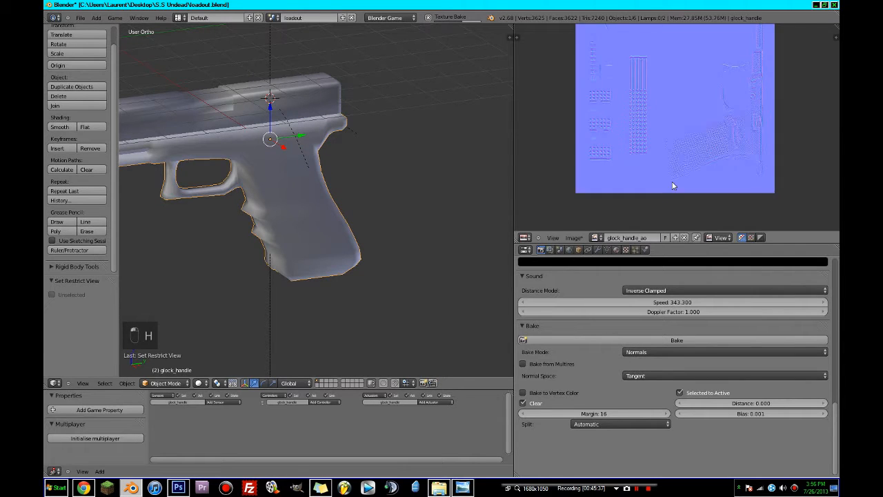
Step: Save a copy of the baked normal map as glock_handle_n.png in the weapons textures folder
{"action": "scroll", "coordinate": [659, 200], "scroll_direction": "up", "scroll_amount": 2}
{"action": "scroll", "coordinate": [659, 202], "scroll_direction": "up", "scroll_amount": 4}
{"action": "scroll", "coordinate": [679, 189], "scroll_direction": "down", "scroll_amount": 4}
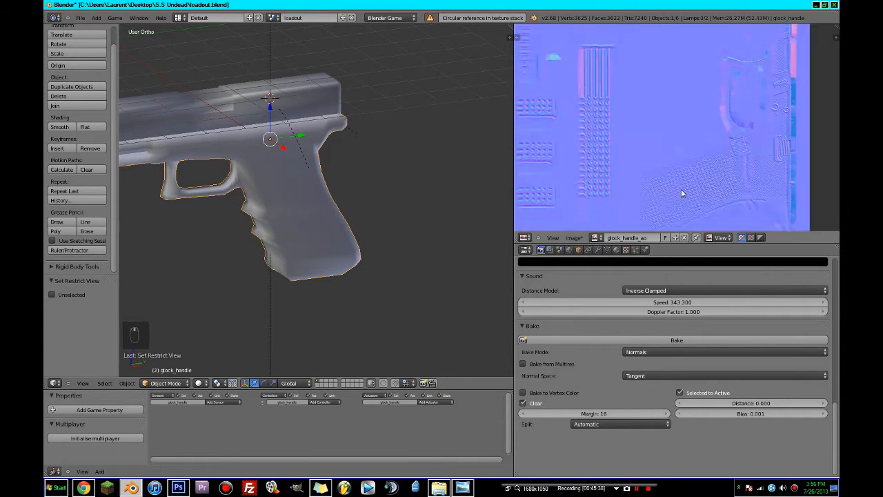
{"action": "left_click", "coordinate": [575, 238]}
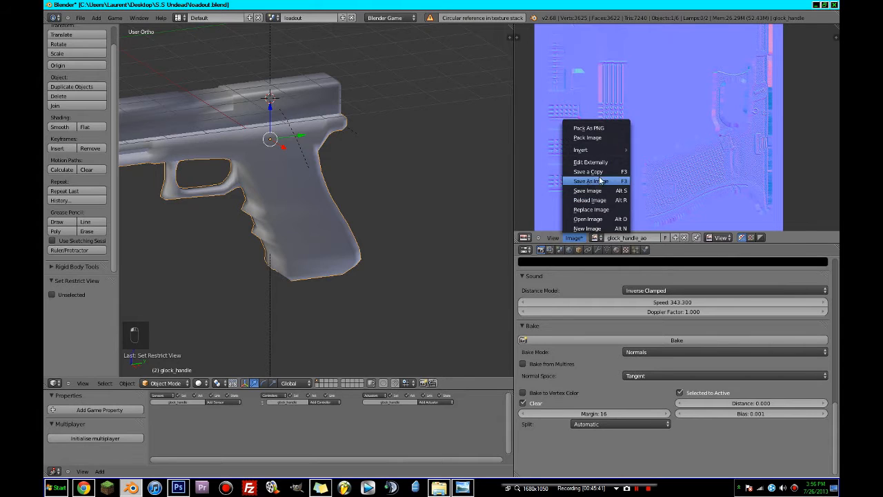
{"action": "left_click", "coordinate": [600, 175]}
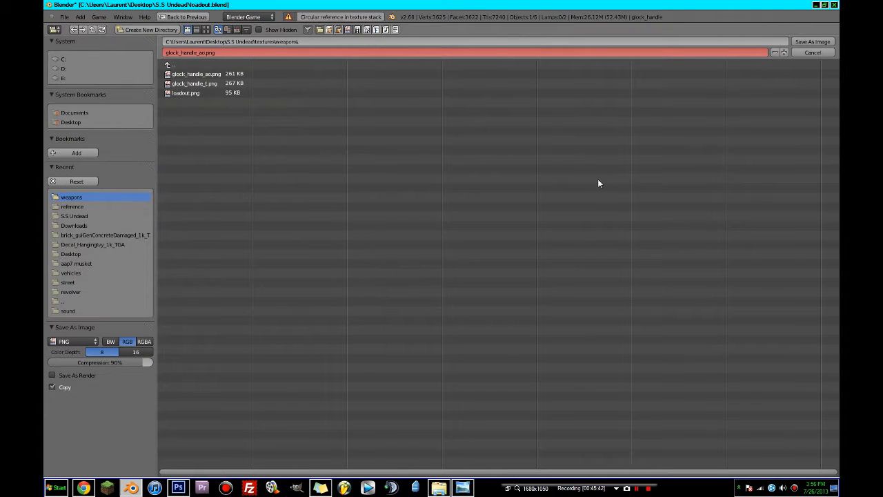
{"action": "left_click", "coordinate": [201, 54]}
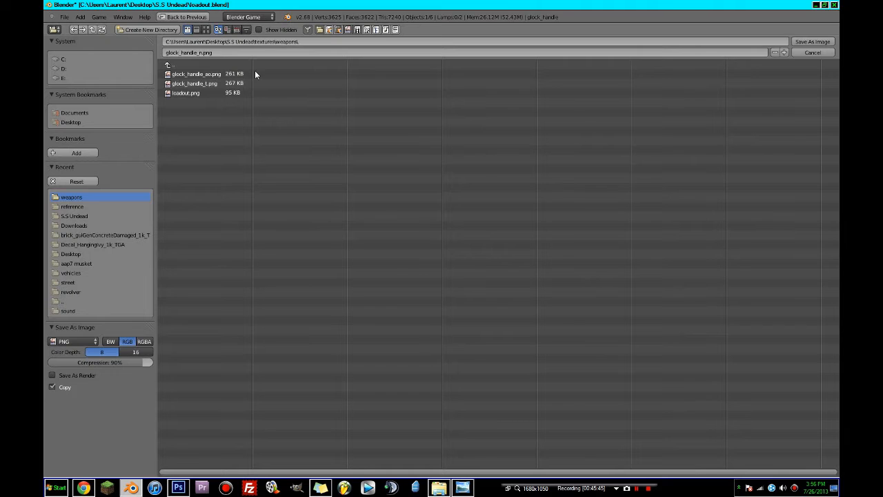
{"action": "left_click", "coordinate": [813, 41]}
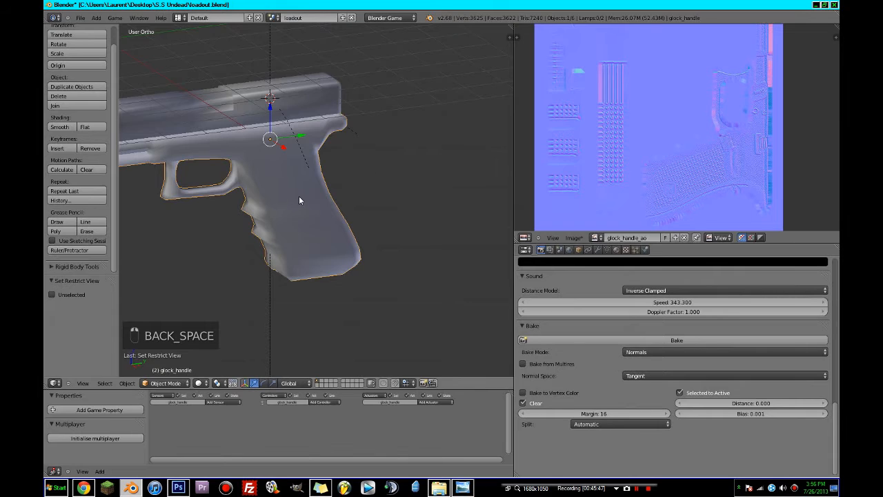
Step: Save the file, then reveal the hidden objects and delete the high-poly duplicate of the handle
{"action": "scroll", "coordinate": [307, 197], "scroll_direction": "up", "scroll_amount": 3}
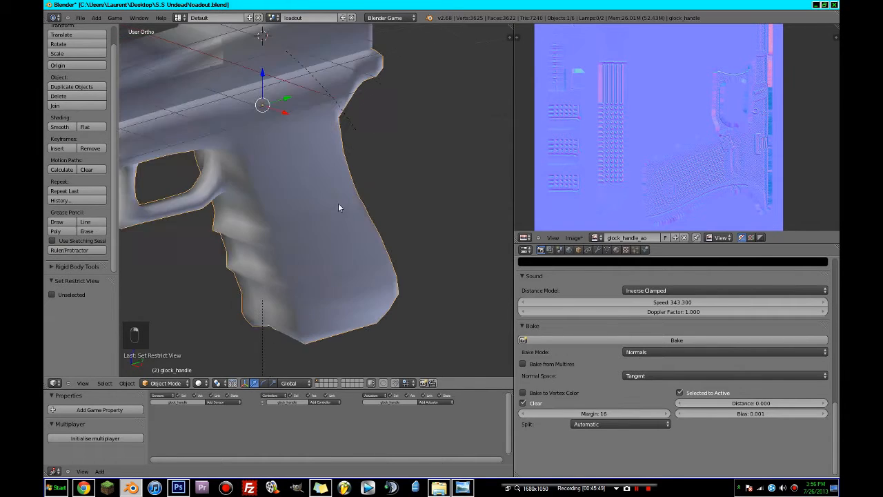
{"action": "key", "text": "ctrl+s"}
{"action": "left_click", "coordinate": [340, 203]}
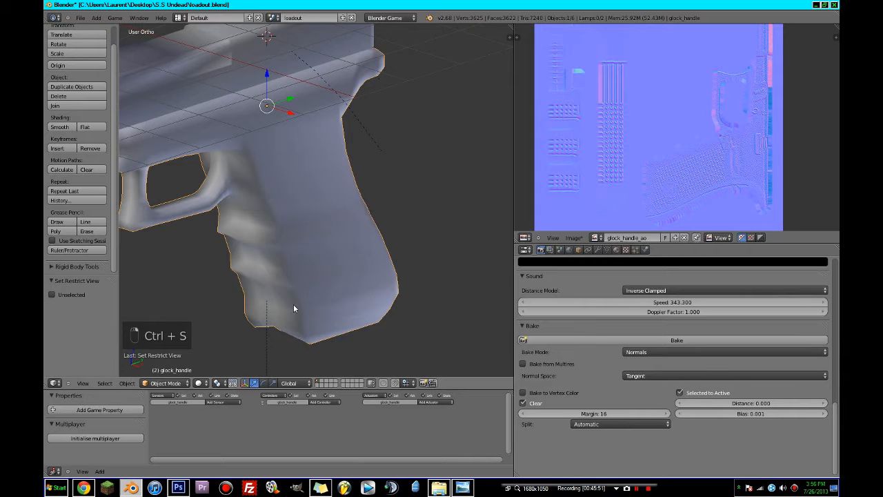
{"action": "key", "text": "alt+h"}
{"action": "key", "text": "x"}
{"action": "left_click", "coordinate": [319, 252]}
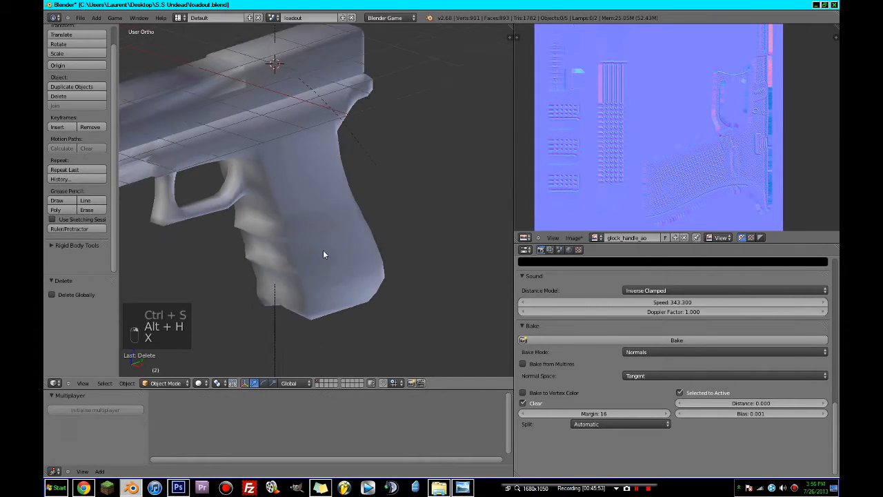
Step: Select the glock_handle object and switch the viewport shading to Texture
{"action": "scroll", "coordinate": [344, 251], "scroll_direction": "down", "scroll_amount": 3}
{"action": "left_click", "coordinate": [198, 383]}
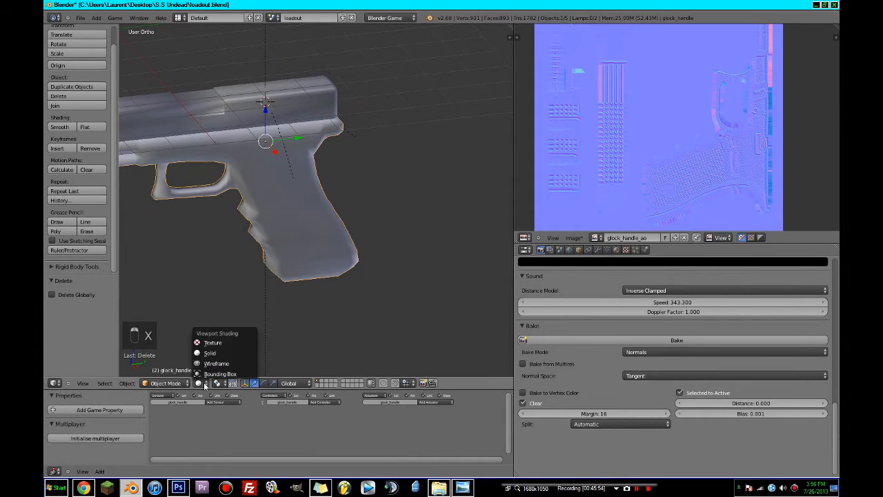
{"action": "left_click", "coordinate": [214, 342]}
Step: Add a new texture in the slot below glock_handle_t on the handle's material and name it glock_handle_n
{"action": "left_click", "coordinate": [625, 249]}
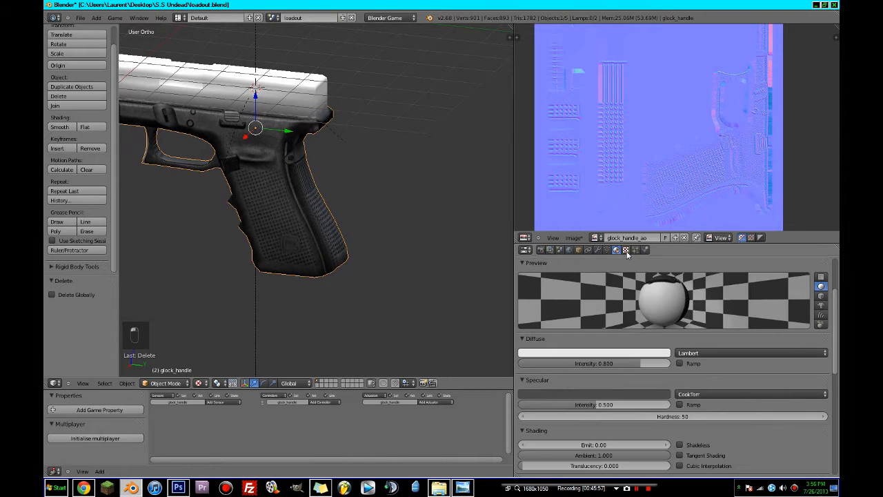
{"action": "scroll", "coordinate": [620, 313], "scroll_direction": "down", "scroll_amount": 5}
{"action": "scroll", "coordinate": [619, 313], "scroll_direction": "up", "scroll_amount": 5}
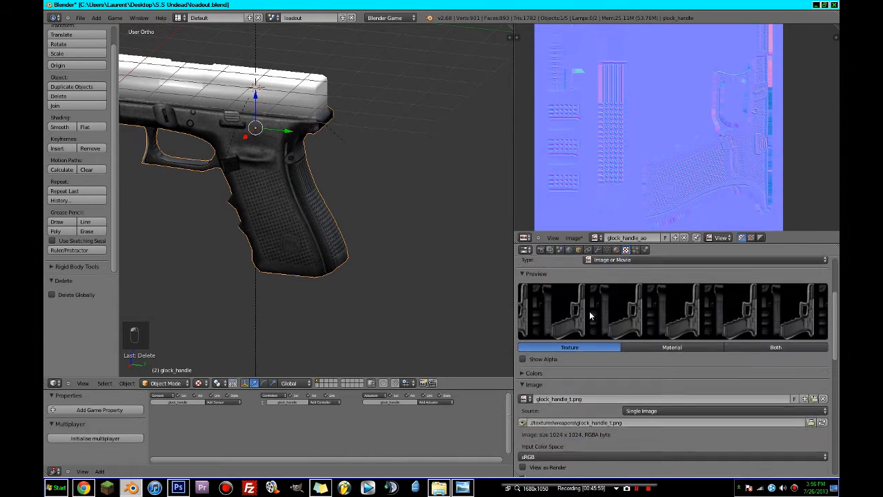
{"action": "left_click", "coordinate": [550, 299]}
{"action": "left_click", "coordinate": [553, 342]}
{"action": "left_click", "coordinate": [552, 342]}
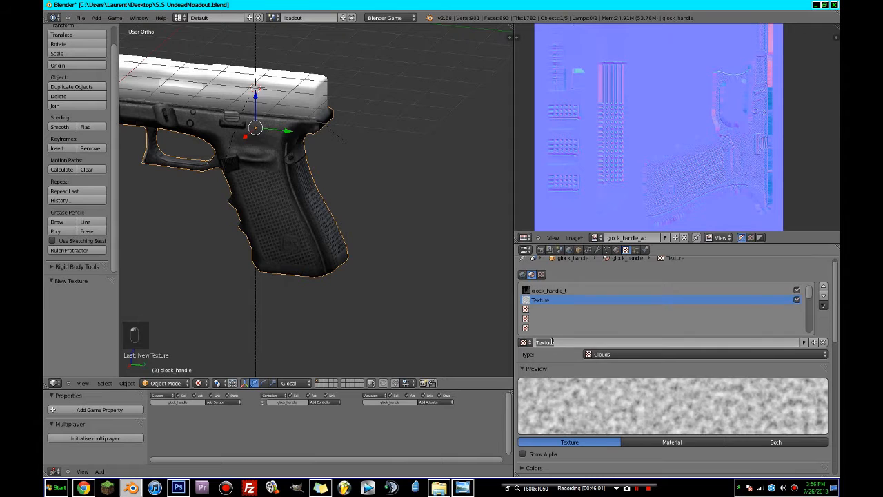
{"action": "type", "text": "glock_handle_n"}
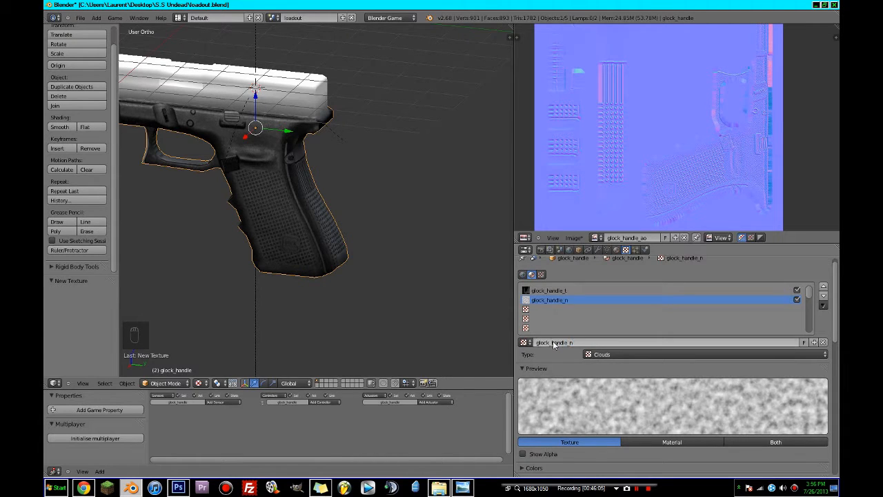
{"action": "key", "text": "Return"}
Step: Set the glock_handle_n texture type to Image or Movie and load glock_handle_n.png from the weapons folder
{"action": "left_click", "coordinate": [613, 354]}
{"action": "left_click", "coordinate": [613, 301]}
{"action": "scroll", "coordinate": [614, 341], "scroll_direction": "down", "scroll_amount": 4}
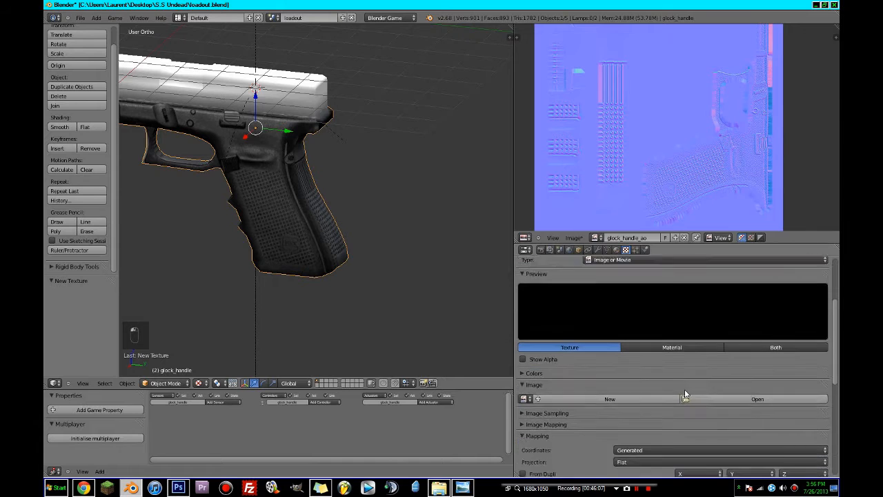
{"action": "left_click", "coordinate": [701, 364]}
{"action": "left_click", "coordinate": [182, 83]}
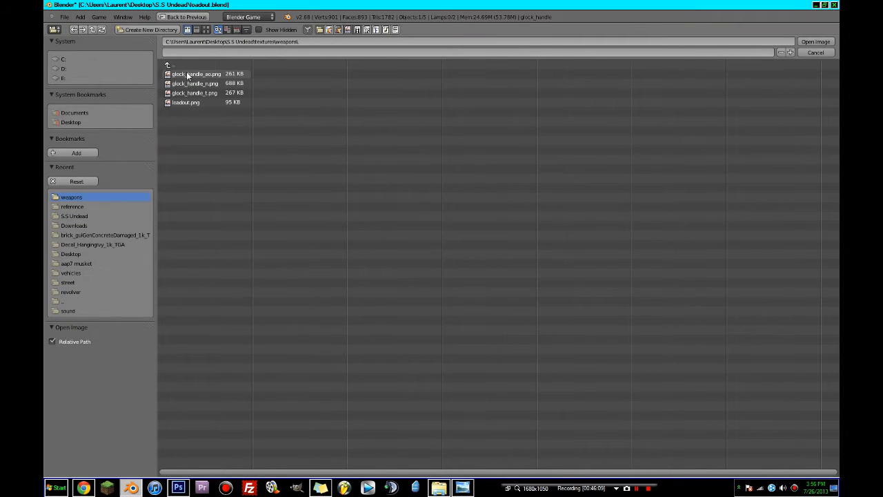
{"action": "left_click", "coordinate": [171, 65]}
{"action": "left_click", "coordinate": [182, 84]}
{"action": "left_click", "coordinate": [208, 29]}
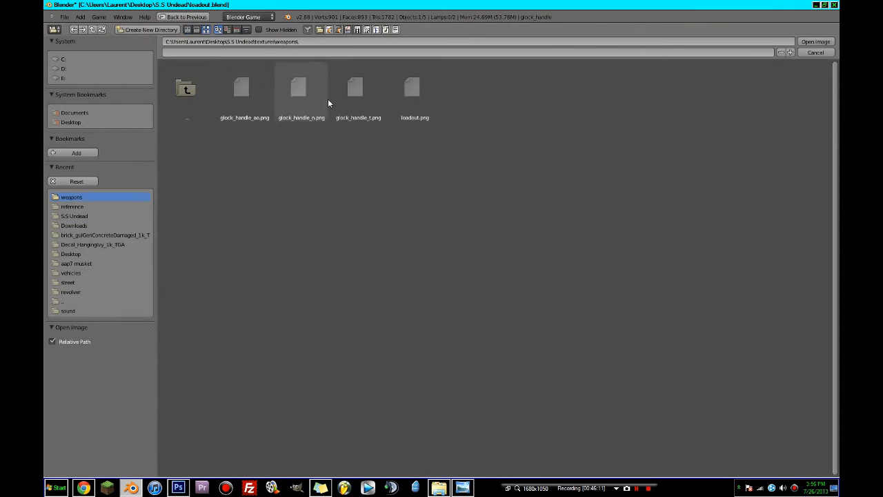
{"action": "double_click", "coordinate": [325, 103]}
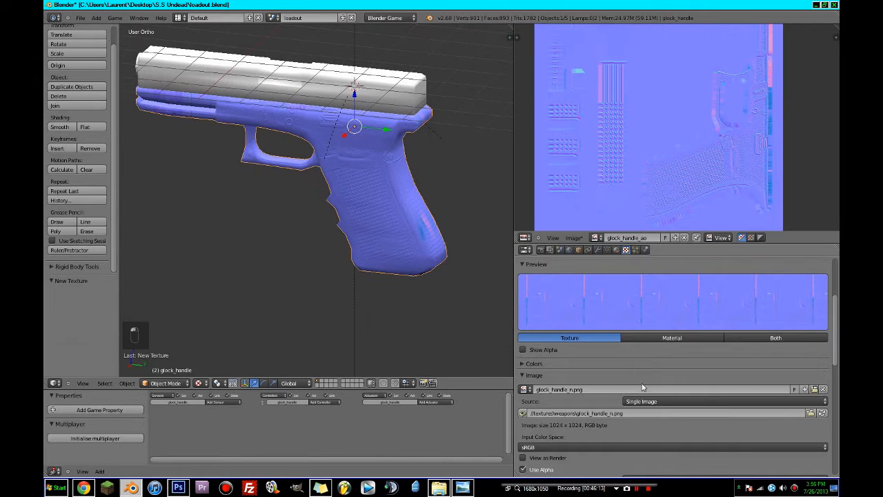
Step: Set the glock_handle_n texture's mapping coordinates to UV
{"action": "scroll", "coordinate": [717, 432], "scroll_direction": "down", "scroll_amount": 5}
{"action": "left_click", "coordinate": [686, 405]}
{"action": "left_click", "coordinate": [632, 376]}
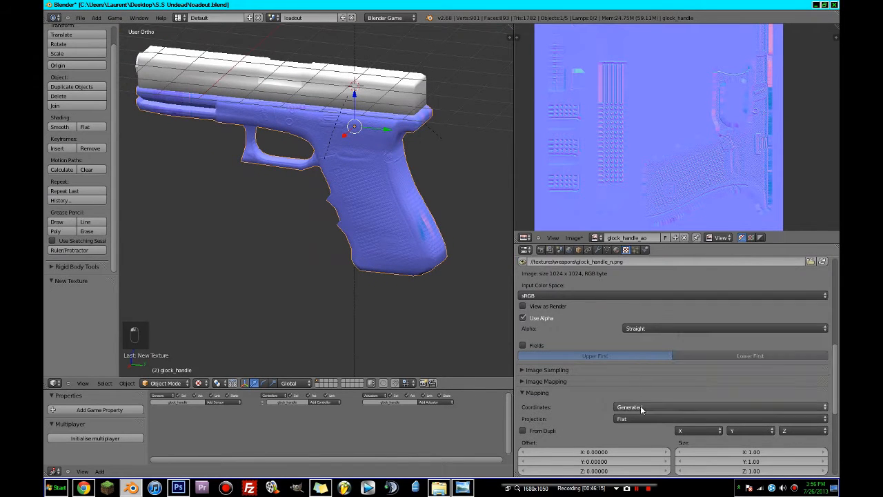
{"action": "left_click", "coordinate": [640, 405]}
{"action": "left_click", "coordinate": [633, 365]}
{"action": "middle_click_drag", "start_coordinate": [471, 320], "coordinate": [443, 311]}
{"action": "scroll", "coordinate": [392, 328], "scroll_direction": "up", "scroll_amount": 4}
{"action": "scroll", "coordinate": [674, 319], "scroll_direction": "up", "scroll_amount": 1}
Step: Disable the glock_handle_t texture, then set glock_handle_n to influence Normal at 5.000 instead of diffuse Color
{"action": "scroll", "coordinate": [675, 319], "scroll_direction": "up", "scroll_amount": 10}
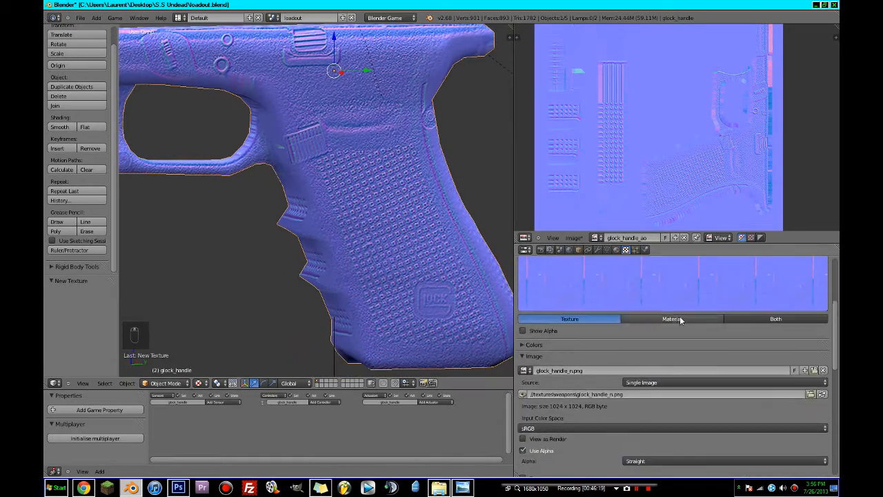
{"action": "left_click", "coordinate": [796, 281]}
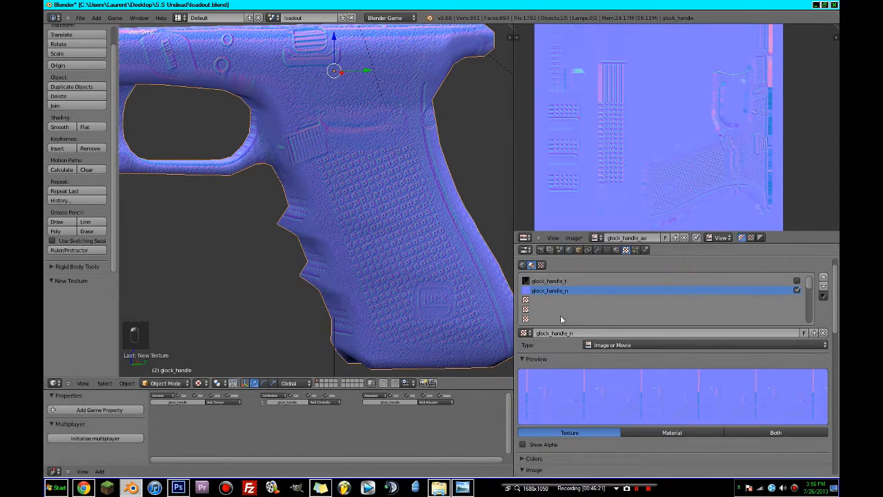
{"action": "scroll", "coordinate": [665, 397], "scroll_direction": "down", "scroll_amount": 15}
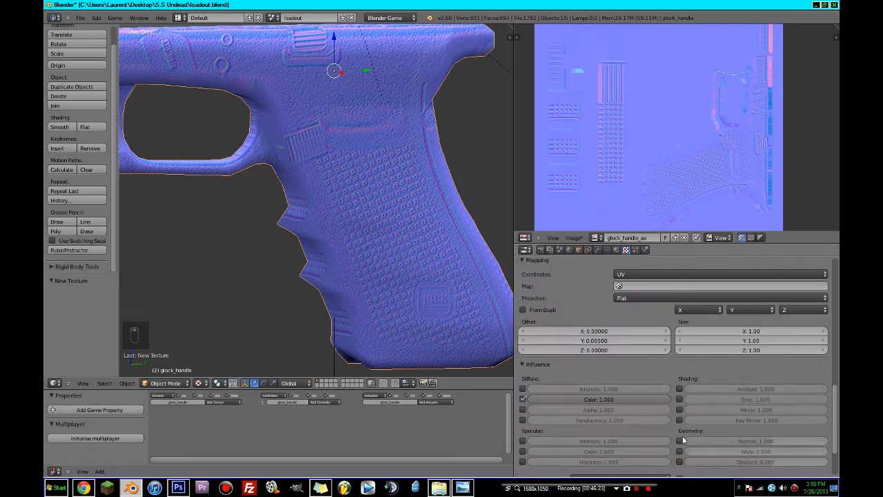
{"action": "left_click", "coordinate": [681, 441]}
{"action": "left_click_drag", "start_coordinate": [823, 446], "coordinate": [829, 446]}
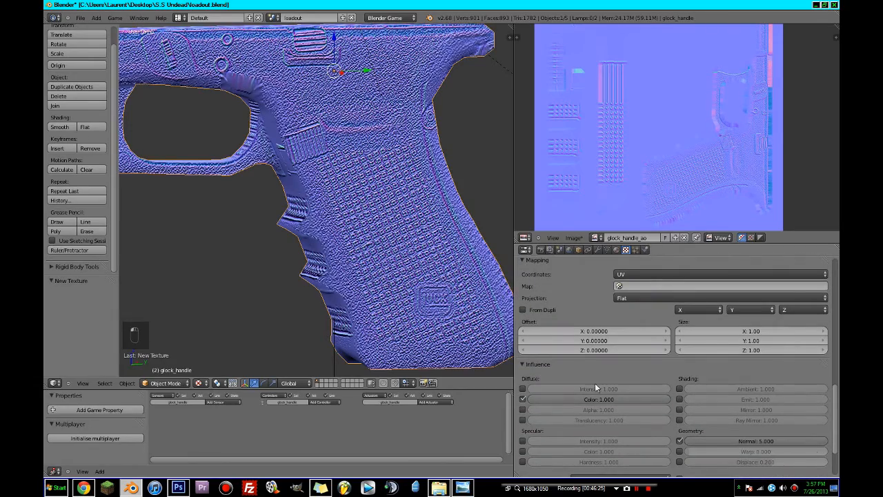
{"action": "middle_click_drag", "start_coordinate": [238, 279], "coordinate": [432, 338]}
{"action": "left_click", "coordinate": [523, 399]}
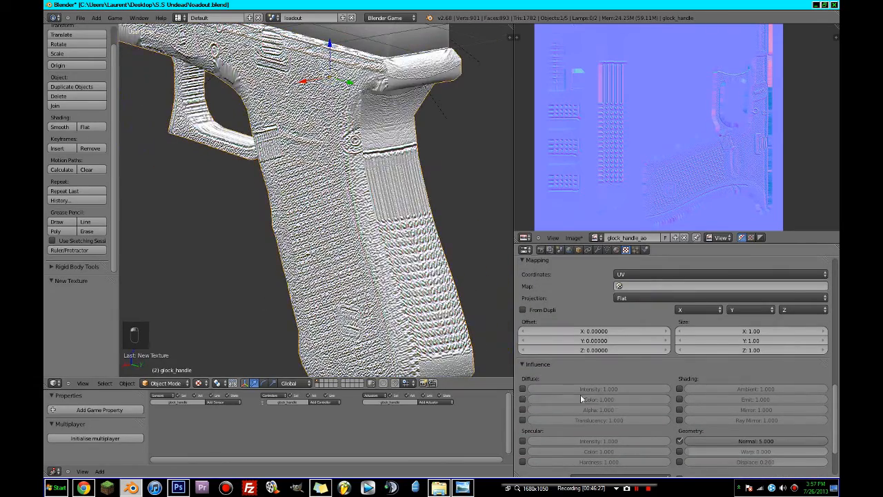
Step: Turn on Normal Map in the image sampling settings of the glock_handle_n texture
{"action": "scroll", "coordinate": [580, 394], "scroll_direction": "up", "scroll_amount": 5}
{"action": "left_click", "coordinate": [548, 370]}
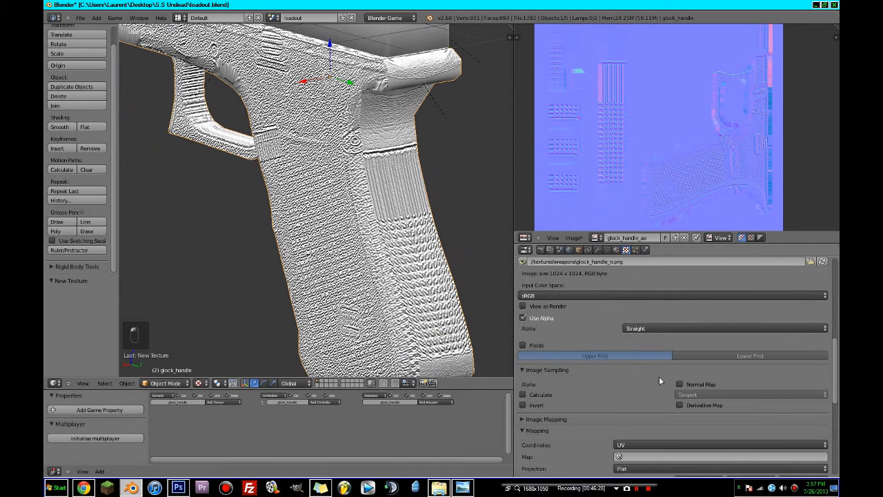
{"action": "left_click", "coordinate": [680, 385]}
Step: Re-enable the glock_handle_t texture alongside the normal map
{"action": "scroll", "coordinate": [652, 385], "scroll_direction": "up", "scroll_amount": 10}
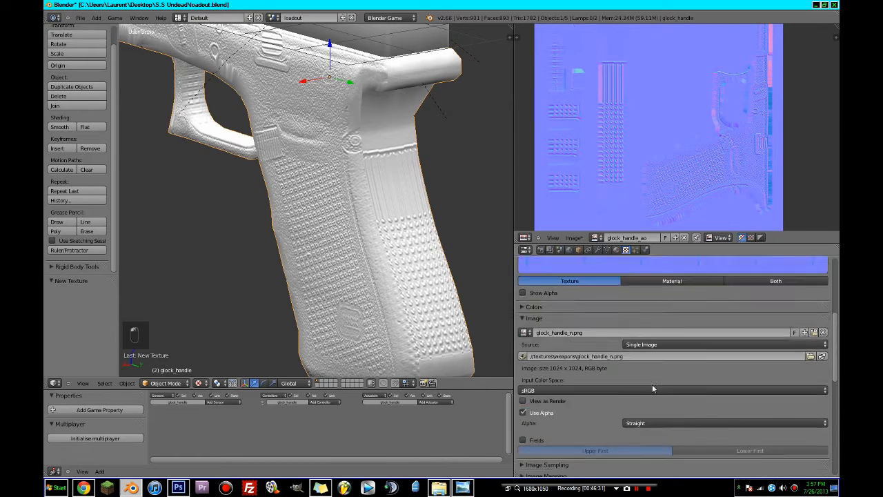
{"action": "scroll", "coordinate": [621, 325], "scroll_direction": "up", "scroll_amount": 2}
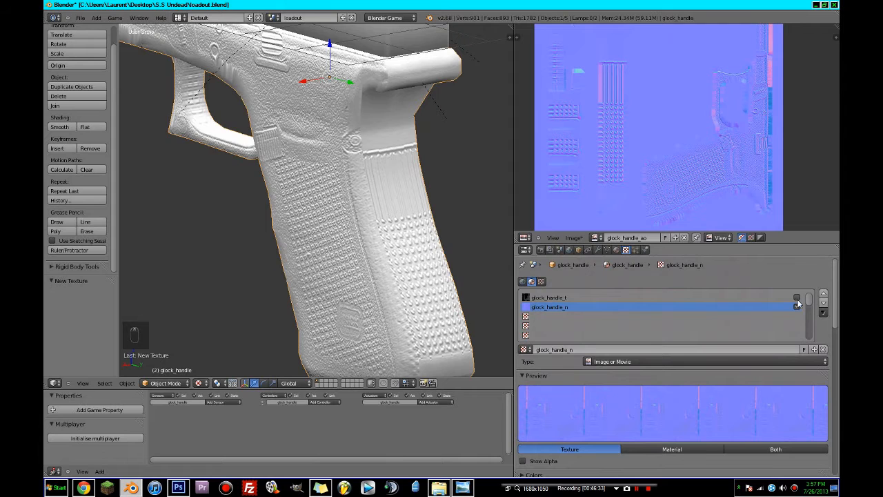
{"action": "left_click", "coordinate": [797, 306]}
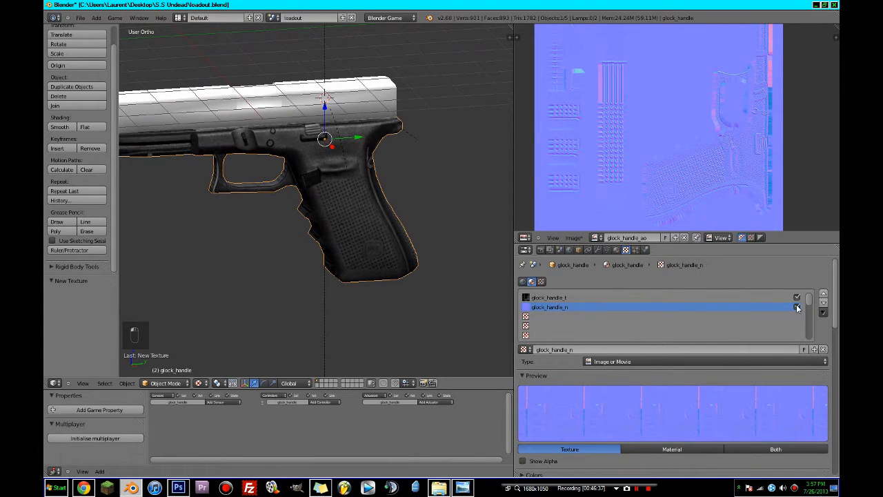
Step: Examine the combined colour and normal textures on the handle from several sides, including close up on the rear grip
{"action": "middle_click_drag", "start_coordinate": [290, 230], "coordinate": [183, 236]}
{"action": "scroll", "coordinate": [182, 236], "scroll_direction": "up", "scroll_amount": 4}
{"action": "middle_click_drag", "start_coordinate": [249, 253], "coordinate": [308, 266]}
{"action": "scroll", "coordinate": [147, 247], "scroll_direction": "down", "scroll_amount": 4}
{"action": "key", "text": "KP_3"}
{"action": "scroll", "coordinate": [309, 266], "scroll_direction": "up", "scroll_amount": 4}
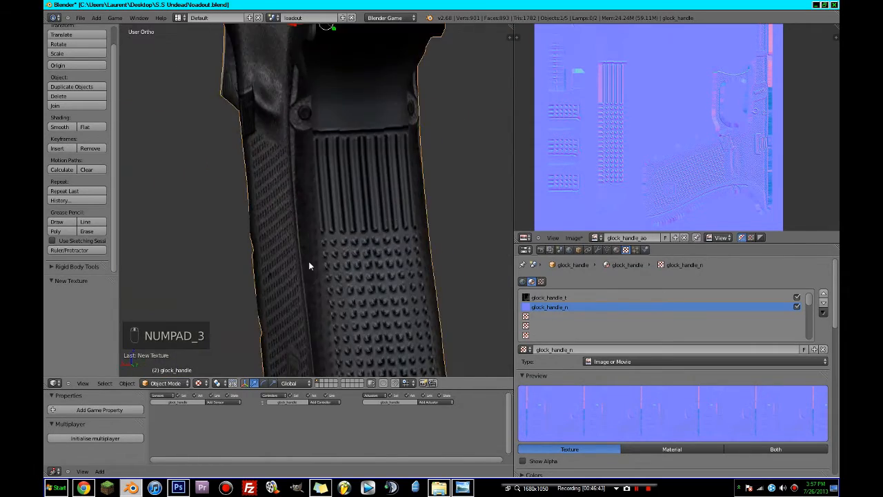
{"action": "scroll", "coordinate": [310, 267], "scroll_direction": "down", "scroll_amount": 7}
{"action": "middle_click_drag", "start_coordinate": [452, 317], "coordinate": [397, 315]}
{"action": "scroll", "coordinate": [397, 315], "scroll_direction": "up", "scroll_amount": 3}
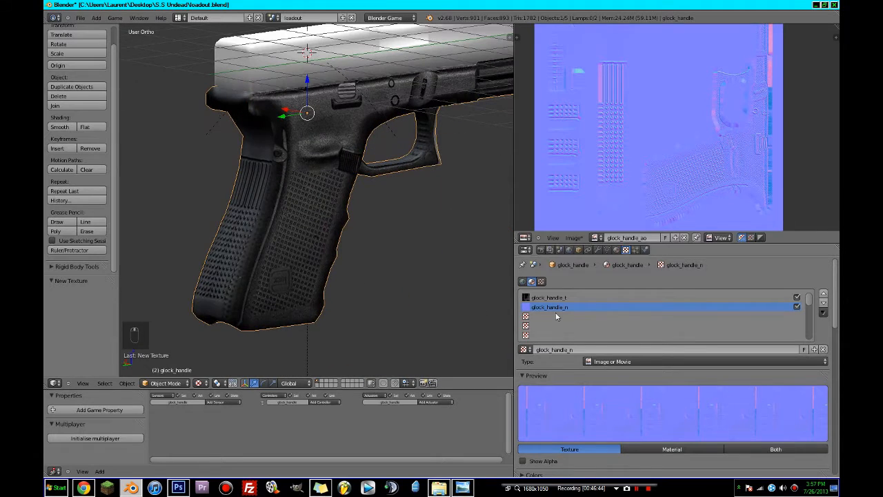
Step: Disable the glock_handle_t texture and examine the normal map alone on the front of the grip
{"action": "left_click", "coordinate": [797, 306]}
{"action": "scroll", "coordinate": [283, 270], "scroll_direction": "down", "scroll_amount": 5}
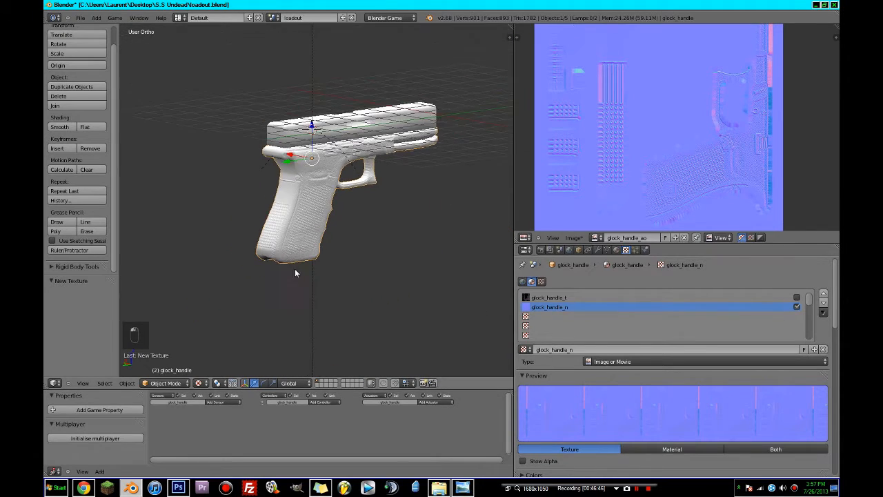
{"action": "middle_click_drag", "start_coordinate": [254, 270], "coordinate": [148, 282]}
{"action": "scroll", "coordinate": [148, 282], "scroll_direction": "up", "scroll_amount": 5}
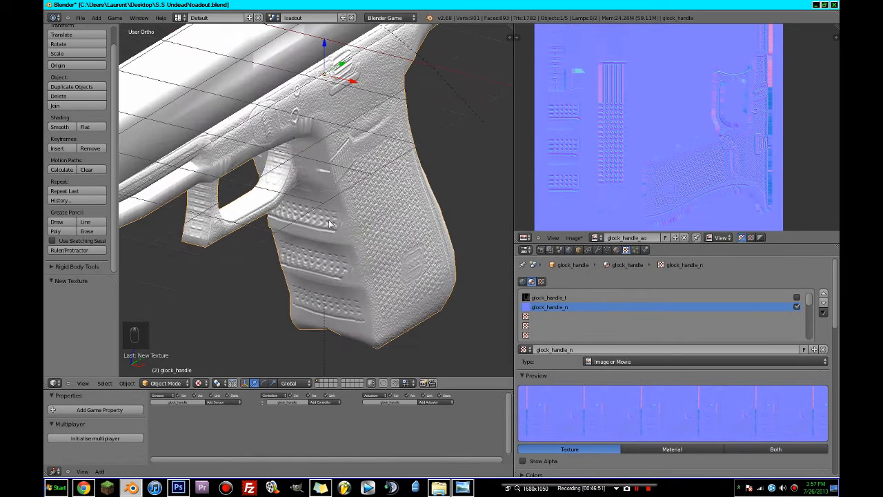
Step: Save the file over the existing one and re-enable the glock_handle_t texture
{"action": "key", "text": "ctrl+s"}
{"action": "left_click", "coordinate": [325, 221]}
{"action": "left_click", "coordinate": [796, 306]}
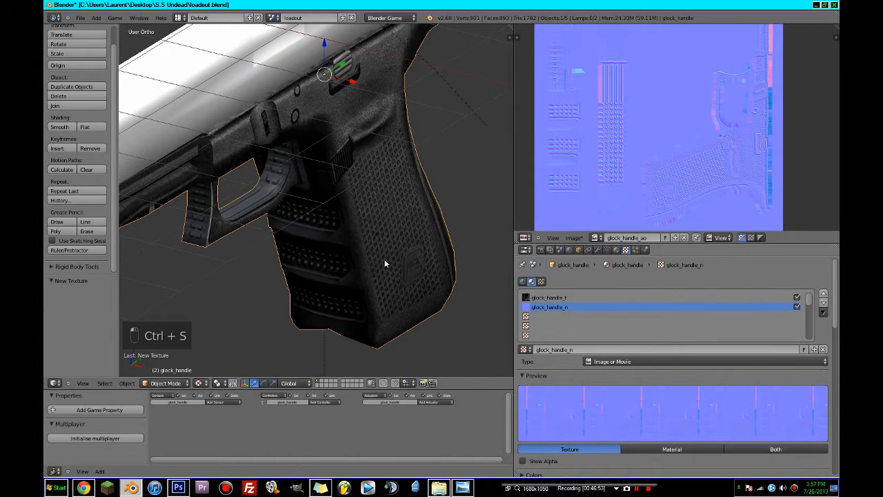
Step: Hide the glock_handle_t texture again and examine the normal map on the grip's back and side
{"action": "scroll", "coordinate": [202, 249], "scroll_direction": "down", "scroll_amount": 7}
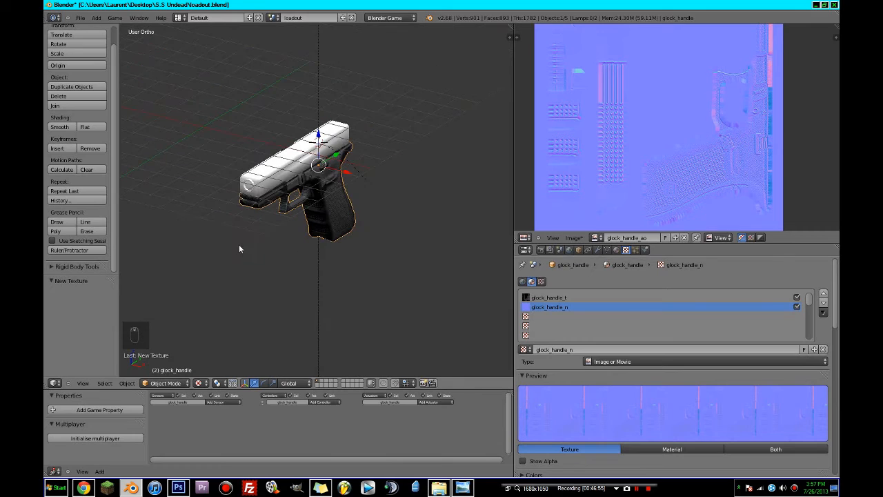
{"action": "left_click", "coordinate": [797, 297]}
{"action": "scroll", "coordinate": [251, 242], "scroll_direction": "up", "scroll_amount": 8}
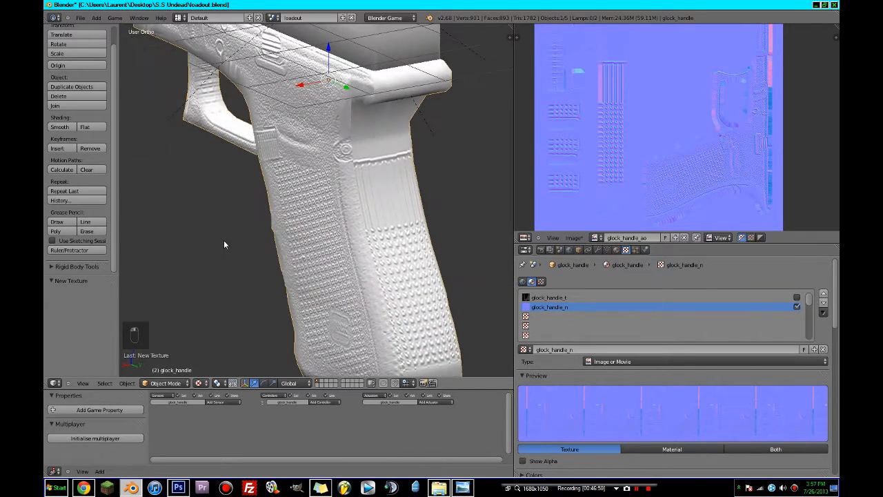
{"action": "middle_click_drag", "start_coordinate": [223, 240], "coordinate": [55, 213]}
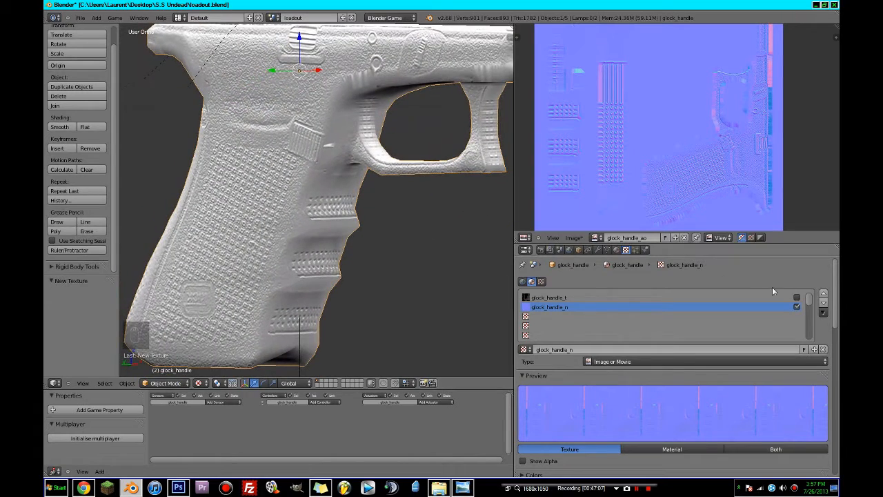
Step: Turn the glock_handle_t texture back on and save the file over the existing one
{"action": "left_click", "coordinate": [796, 298]}
{"action": "scroll", "coordinate": [353, 238], "scroll_direction": "down", "scroll_amount": 4}
{"action": "middle_click_drag", "start_coordinate": [350, 238], "coordinate": [297, 234]}
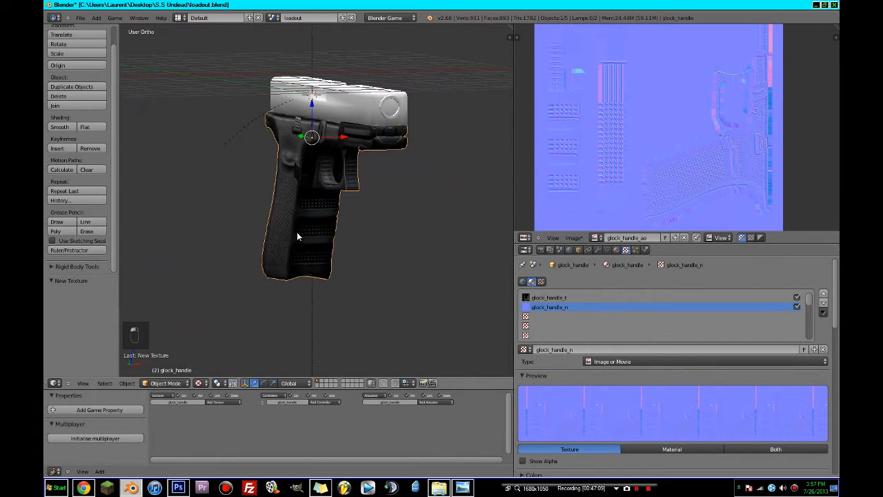
{"action": "key", "text": "ctrl+s"}
{"action": "left_click", "coordinate": [297, 232]}
Step: Select the barrel ring at the slide's muzzle and add a new material to it
{"action": "middle_click_drag", "start_coordinate": [391, 209], "coordinate": [275, 205]}
{"action": "scroll", "coordinate": [310, 220], "scroll_direction": "down", "scroll_amount": 5}
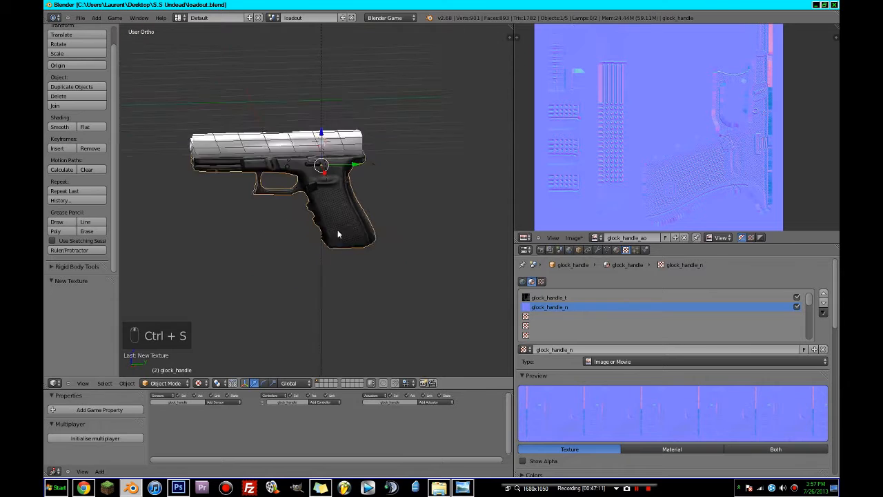
{"action": "middle_click_drag", "start_coordinate": [337, 230], "coordinate": [393, 220]}
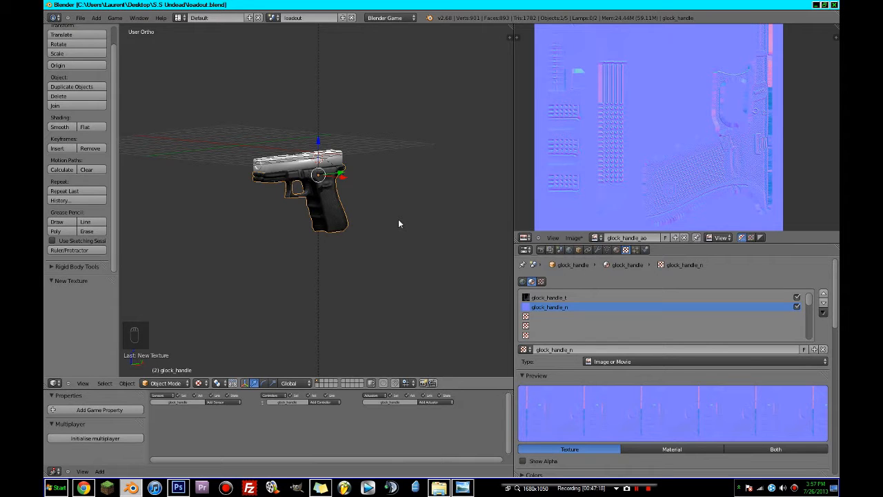
{"action": "scroll", "coordinate": [389, 213], "scroll_direction": "up", "scroll_amount": 6}
{"action": "middle_click_drag", "start_coordinate": [280, 188], "coordinate": [419, 293], "text": "shift"}
{"action": "scroll", "coordinate": [417, 291], "scroll_direction": "up", "scroll_amount": 3}
{"action": "right_click", "coordinate": [255, 227]}
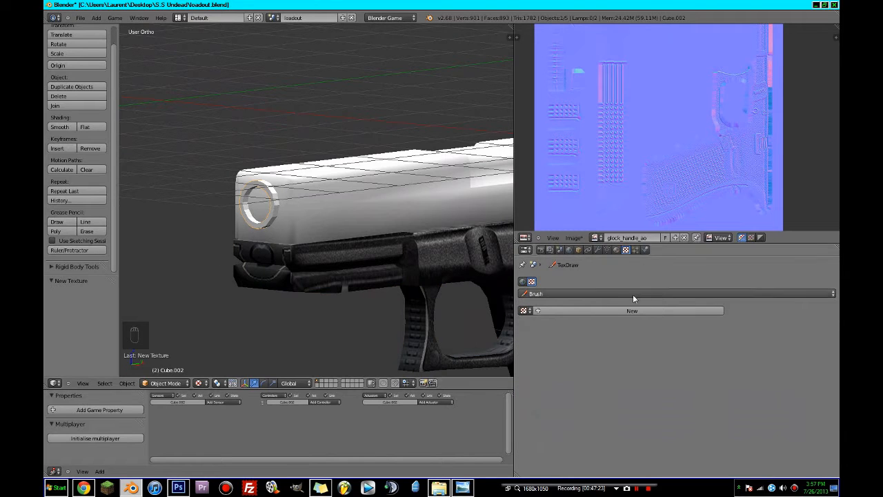
{"action": "left_click", "coordinate": [616, 249]}
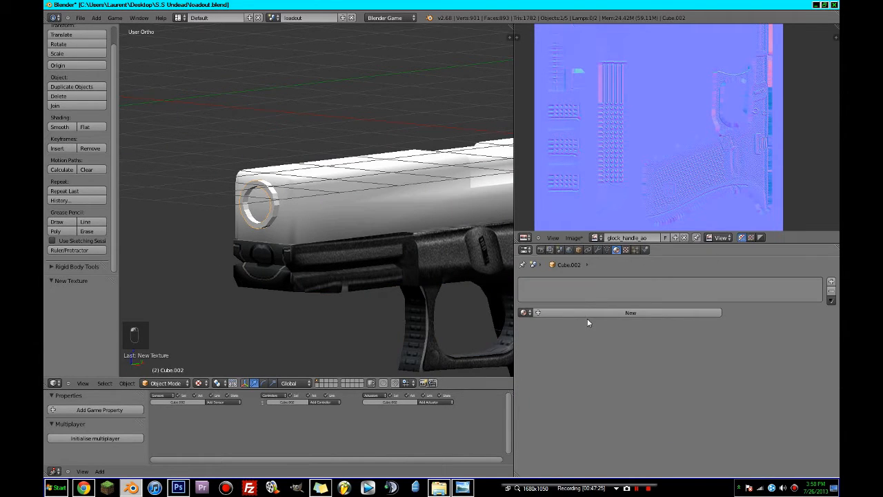
{"action": "left_click", "coordinate": [583, 314]}
Step: Rename the barrel ring object as glock_barrel
{"action": "left_click", "coordinate": [578, 250]}
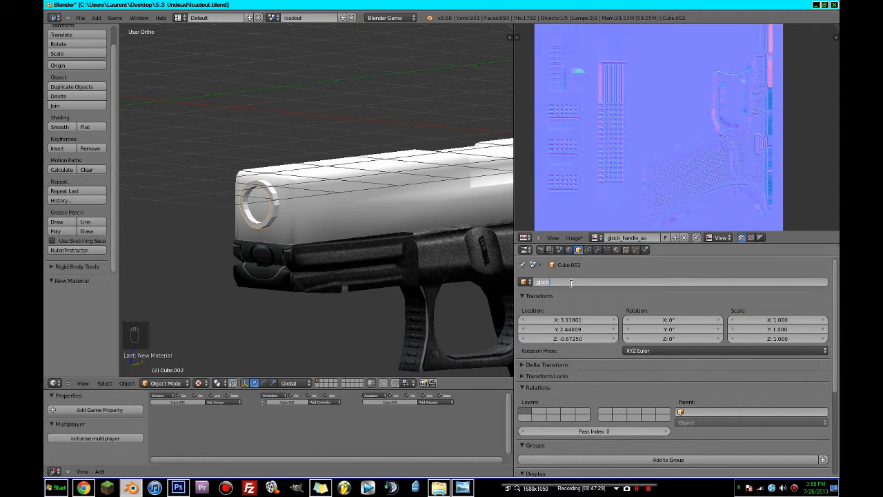
{"action": "left_click", "coordinate": [570, 283]}
{"action": "type", "text": "glock_barrel"}
{"action": "key", "text": "Return"}
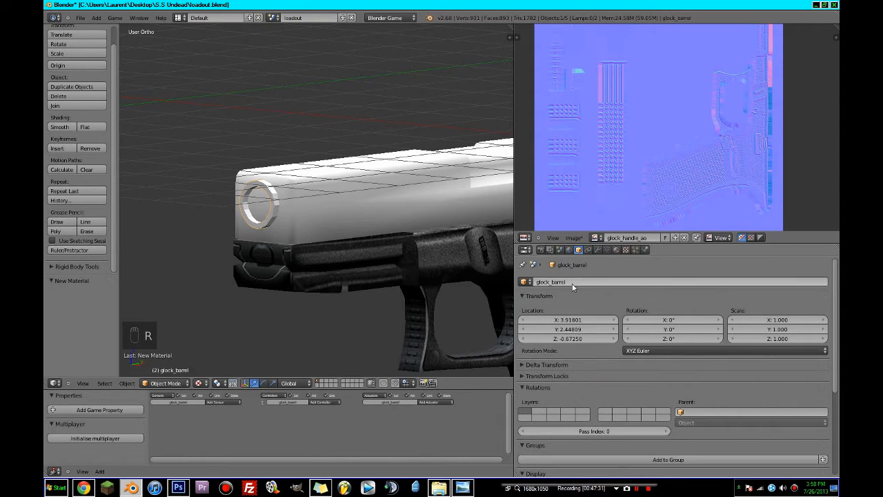
Step: Name the barrel's material black and set its diffuse colour to near-black, RGB about 0.006
{"action": "left_click", "coordinate": [617, 250]}
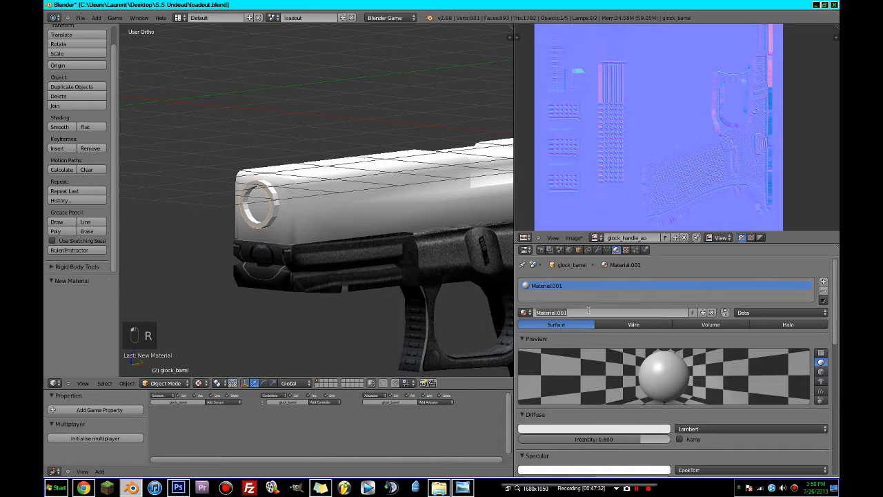
{"action": "left_click", "coordinate": [584, 430]}
{"action": "left_click", "coordinate": [599, 363]}
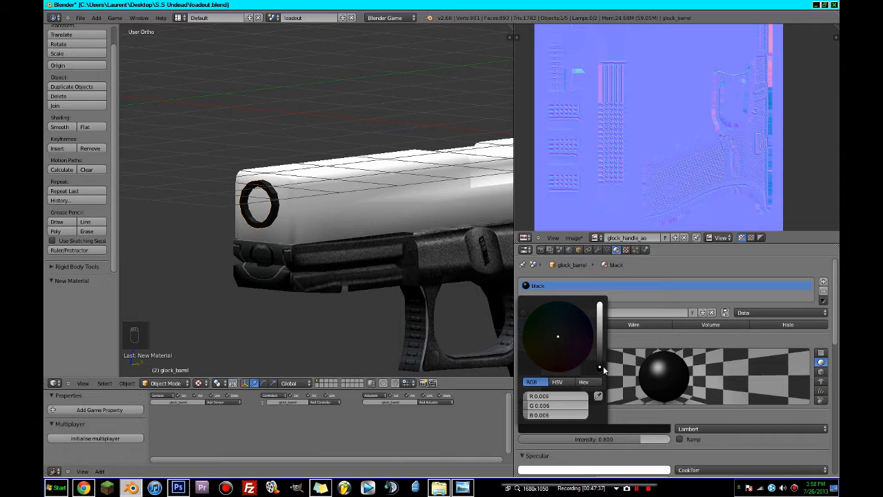
Step: Darken the black material's specular colour to a dark grey and save the file
{"action": "left_click", "coordinate": [603, 470]}
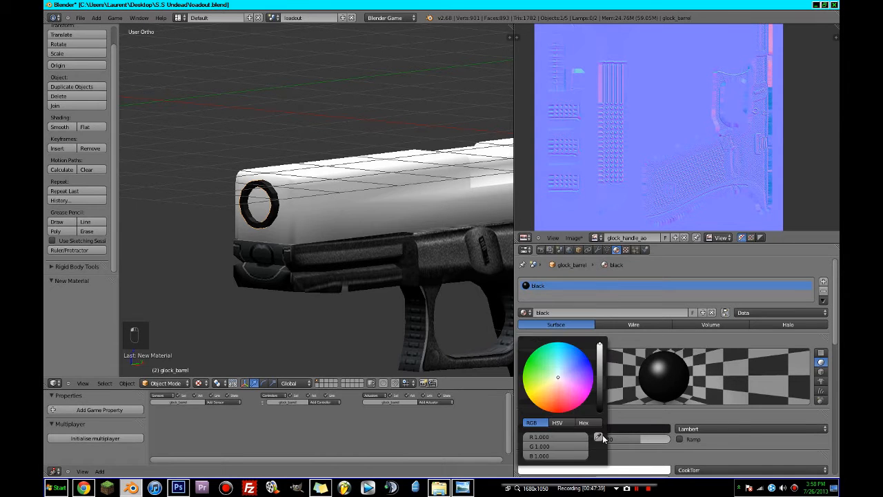
{"action": "left_click_drag", "start_coordinate": [600, 360], "coordinate": [600, 385]}
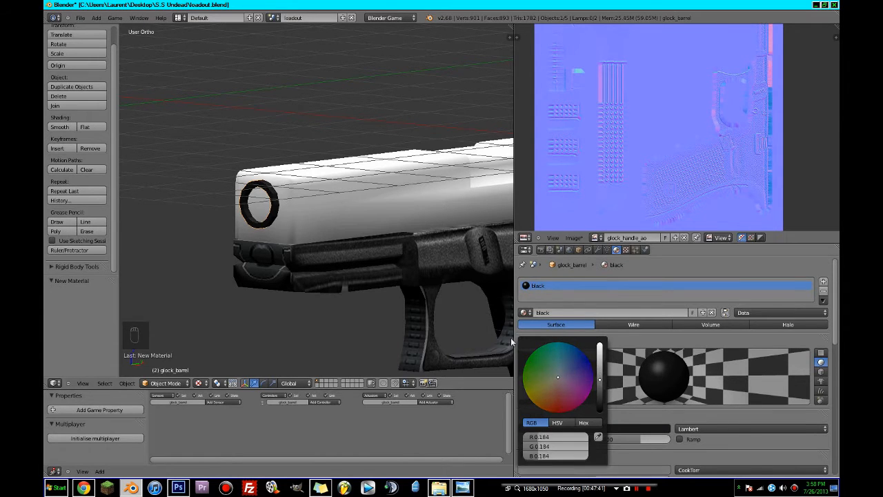
{"action": "middle_click_drag", "start_coordinate": [394, 275], "coordinate": [368, 285]}
{"action": "key", "text": "ctrl+s"}
{"action": "scroll", "coordinate": [632, 402], "scroll_direction": "down", "scroll_amount": 3}
{"action": "left_click", "coordinate": [593, 413]}
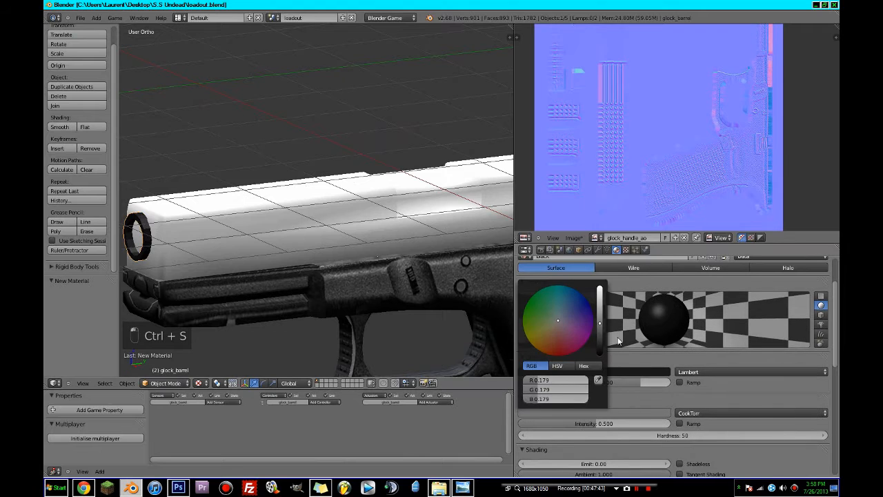
{"action": "left_click_drag", "start_coordinate": [601, 331], "coordinate": [601, 334]}
{"action": "scroll", "coordinate": [351, 296], "scroll_direction": "down", "scroll_amount": 3}
Step: Inspect the slide's mesh by switching it in and out of Edit Mode
{"action": "middle_click_drag", "start_coordinate": [351, 296], "coordinate": [282, 236]}
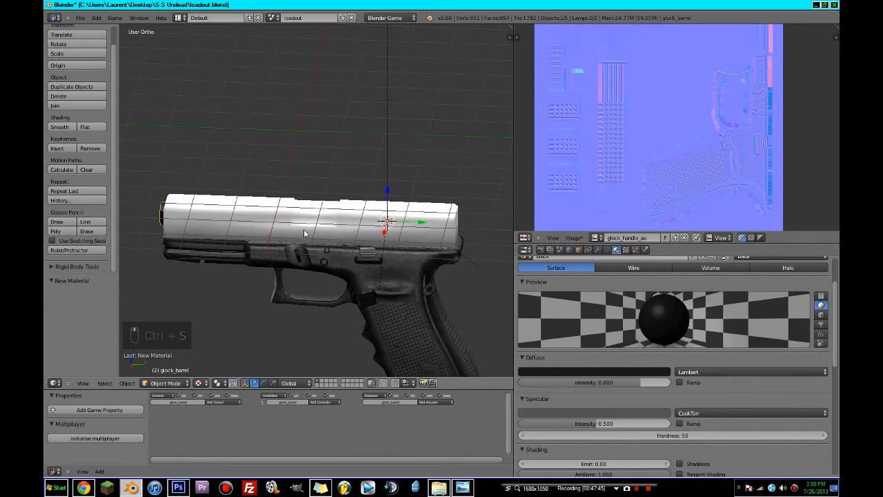
{"action": "right_click", "coordinate": [252, 235]}
{"action": "key", "text": "Tab"}
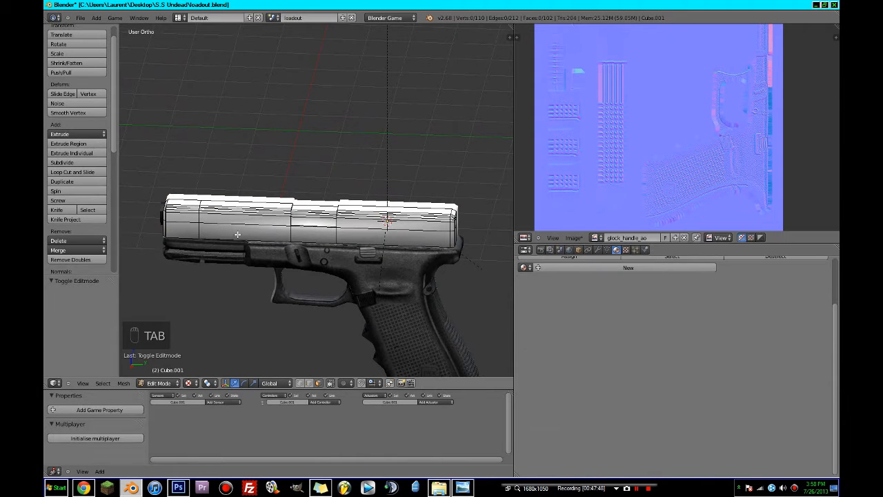
{"action": "middle_click_drag", "start_coordinate": [237, 235], "coordinate": [285, 253]}
{"action": "key", "text": "Tab"}
{"action": "key", "text": "Tab"}
{"action": "key", "text": "Tab"}
{"action": "key", "text": "Tab"}
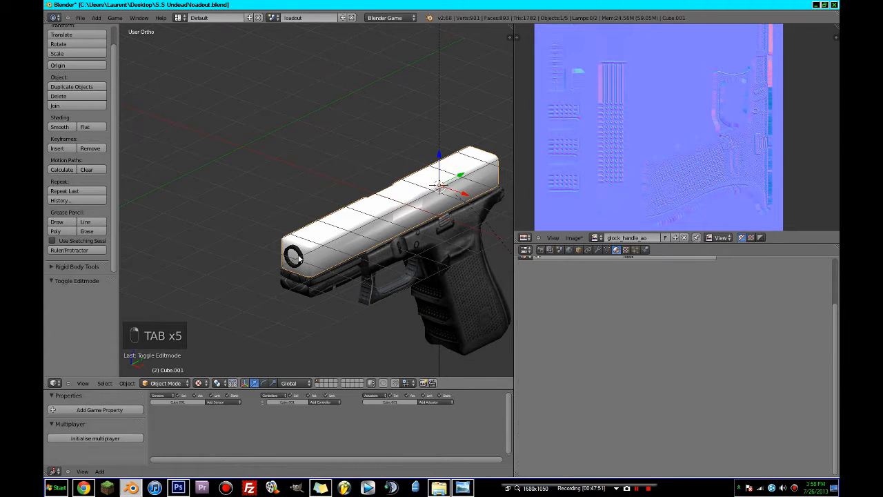
Step: Apply the Mirror modifier on glock_barrel and test the pistol in the game engine
{"action": "right_click", "coordinate": [480, 269]}
{"action": "right_click", "coordinate": [298, 255]}
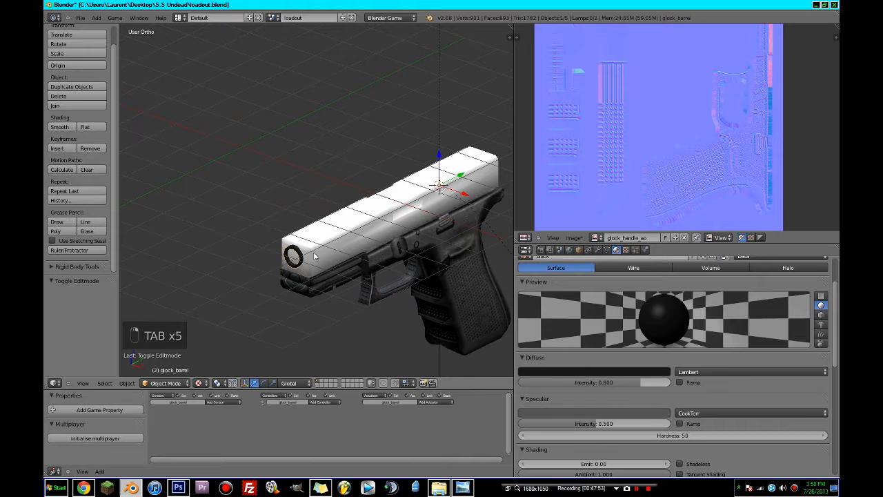
{"action": "left_click", "coordinate": [597, 249]}
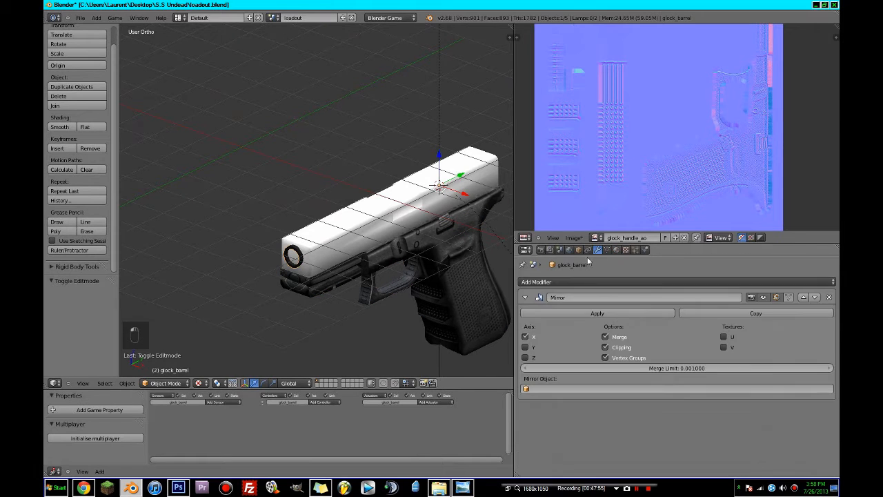
{"action": "left_click", "coordinate": [550, 311]}
{"action": "key", "text": "p"}
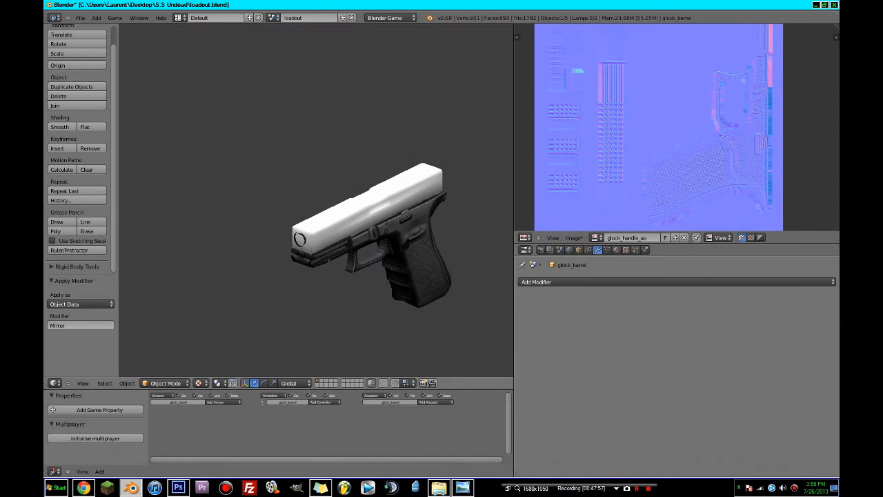
{"action": "key", "text": "Escape"}
Step: Turn off Backface Culling on the glock_barrel and glock_handle materials, testing each change in the game engine
{"action": "left_click", "coordinate": [616, 249]}
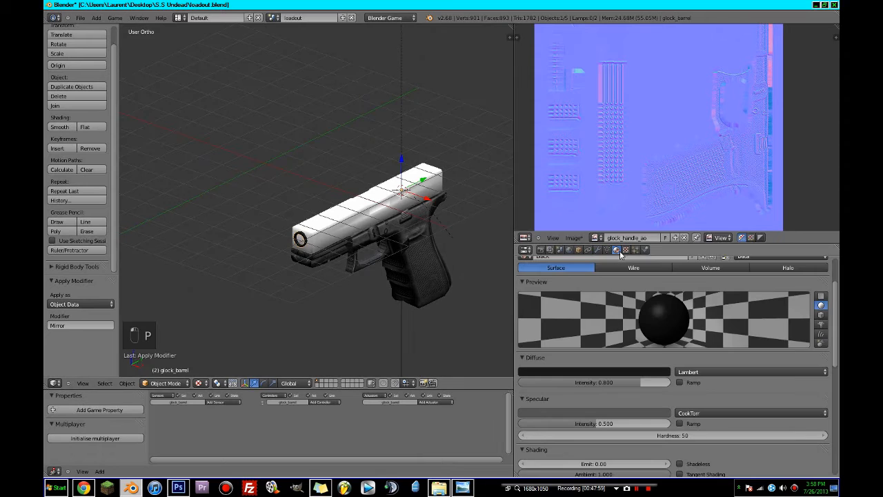
{"action": "scroll", "coordinate": [614, 348], "scroll_direction": "down", "scroll_amount": 5}
{"action": "scroll", "coordinate": [614, 349], "scroll_direction": "down", "scroll_amount": 2}
{"action": "left_click", "coordinate": [542, 397]}
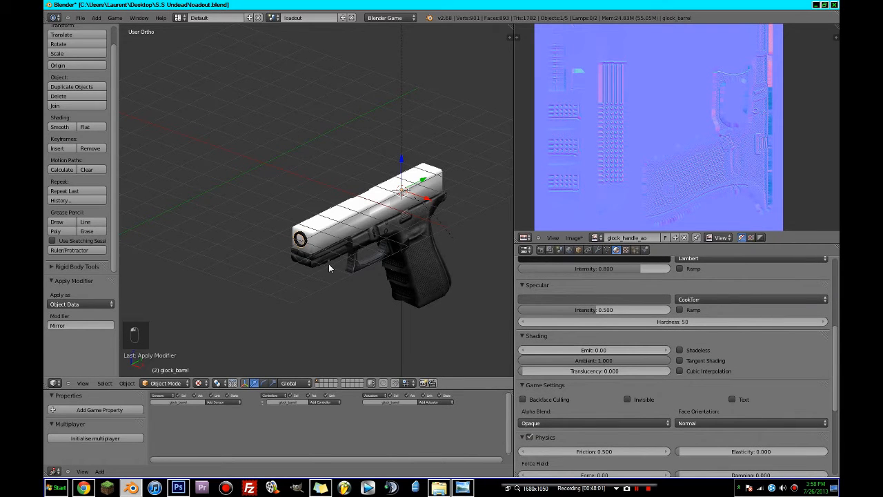
{"action": "key", "text": "p"}
{"action": "key", "text": "Escape"}
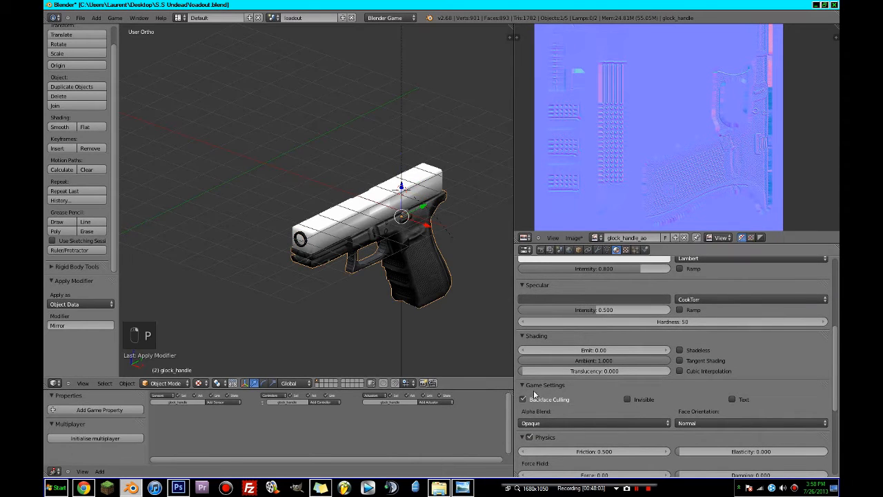
{"action": "key", "text": "p"}
{"action": "key", "text": "Escape"}
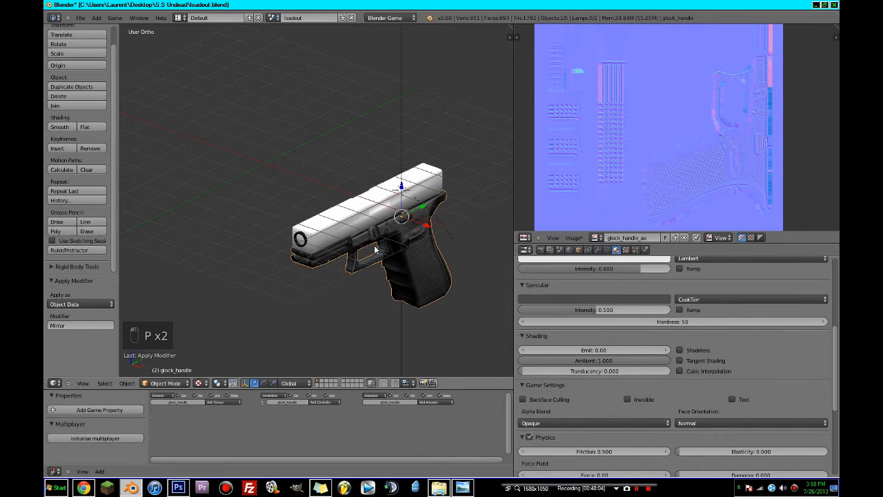
Step: Set the origins of glock_handle and glock_barrel to their geometry
{"action": "left_click", "coordinate": [597, 250]}
{"action": "left_click", "coordinate": [572, 314]}
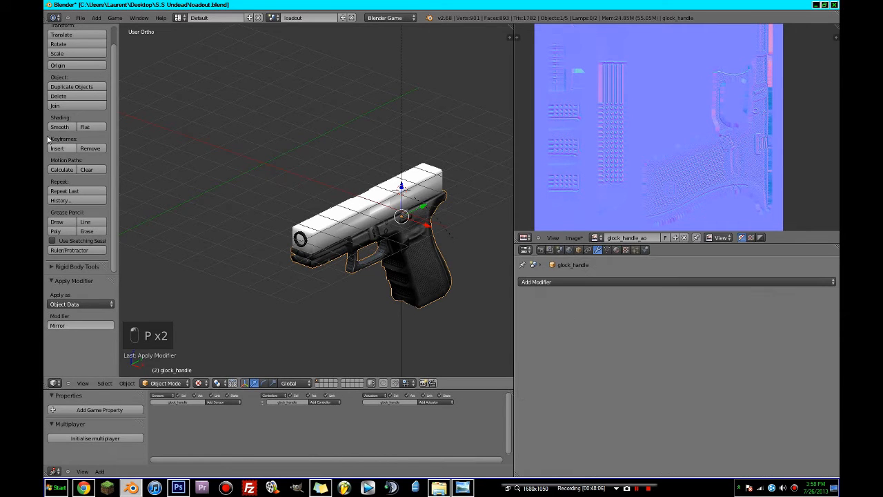
{"action": "left_click", "coordinate": [80, 64]}
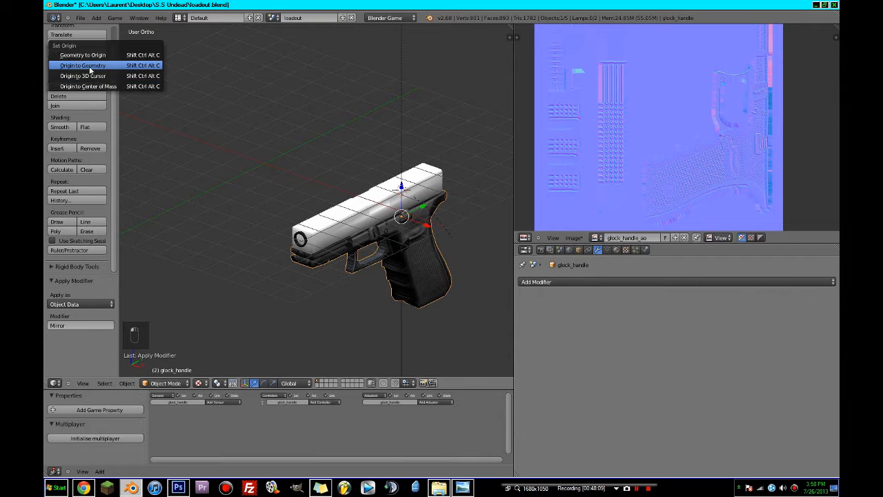
{"action": "left_click", "coordinate": [83, 65]}
{"action": "right_click", "coordinate": [307, 239]}
{"action": "right_click", "coordinate": [307, 239]}
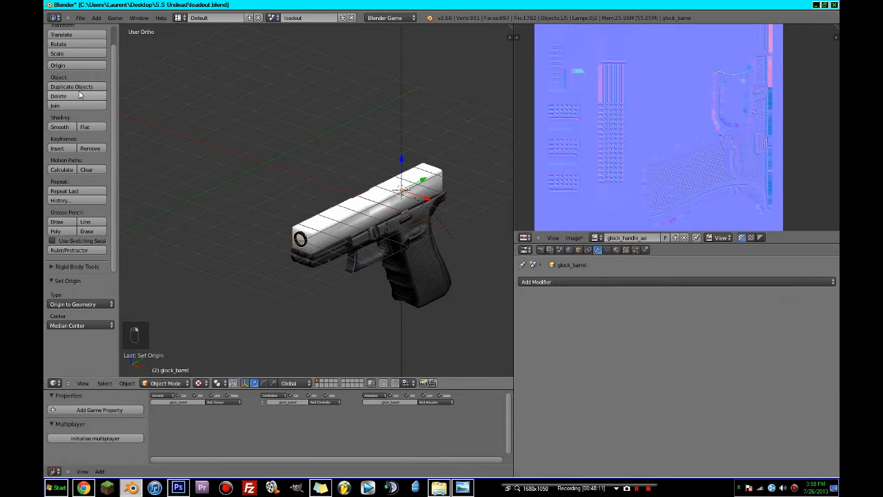
{"action": "left_click", "coordinate": [70, 69]}
{"action": "left_click", "coordinate": [72, 73]}
Step: Unwrap the slide's entire mesh in Edit Mode
{"action": "right_click", "coordinate": [384, 205]}
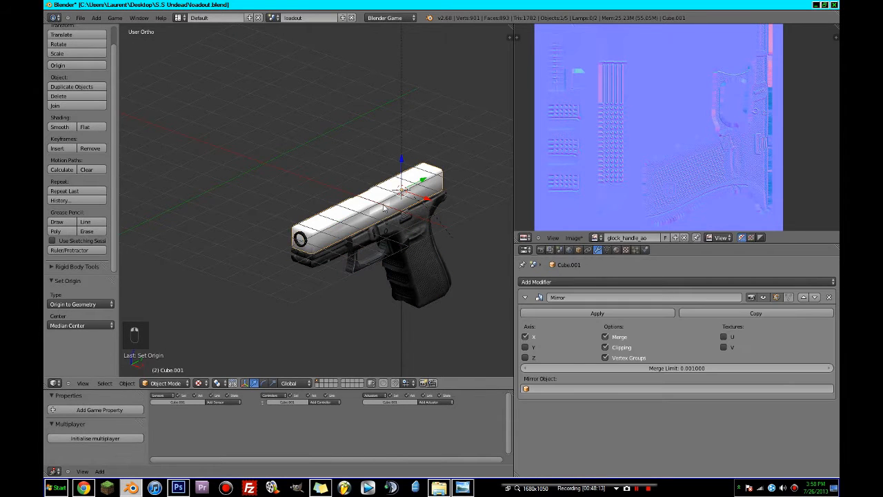
{"action": "key", "text": "Tab"}
{"action": "key", "text": "a"}
{"action": "key", "text": "a"}
{"action": "key", "text": "a"}
{"action": "key", "text": "a"}
{"action": "key", "text": "a"}
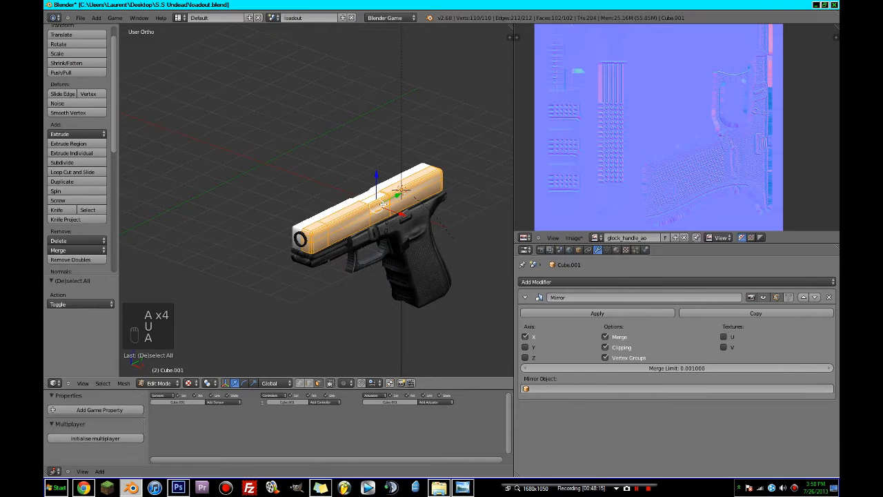
{"action": "key", "text": "u"}
{"action": "left_click", "coordinate": [362, 203]}
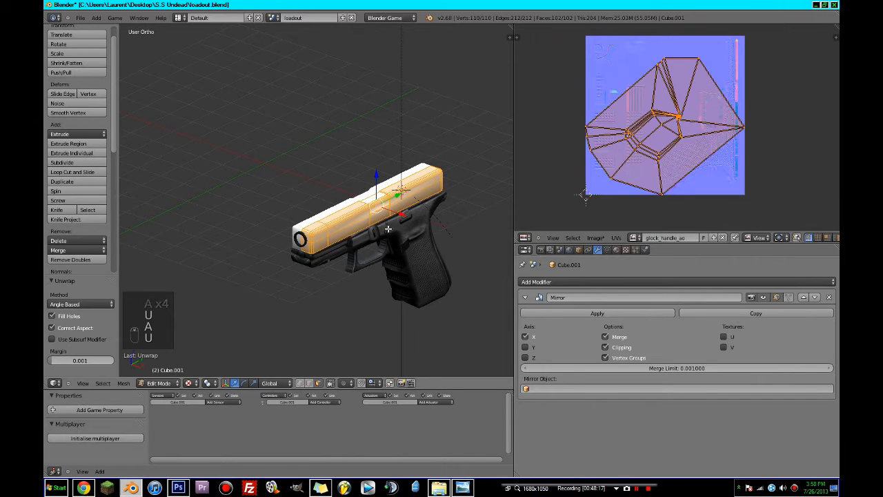
{"action": "key", "text": "u"}
{"action": "left_click", "coordinate": [361, 230]}
Step: Show the slide in the right orthographic view with nothing selected and Solid viewport shading
{"action": "key", "text": "KP_3"}
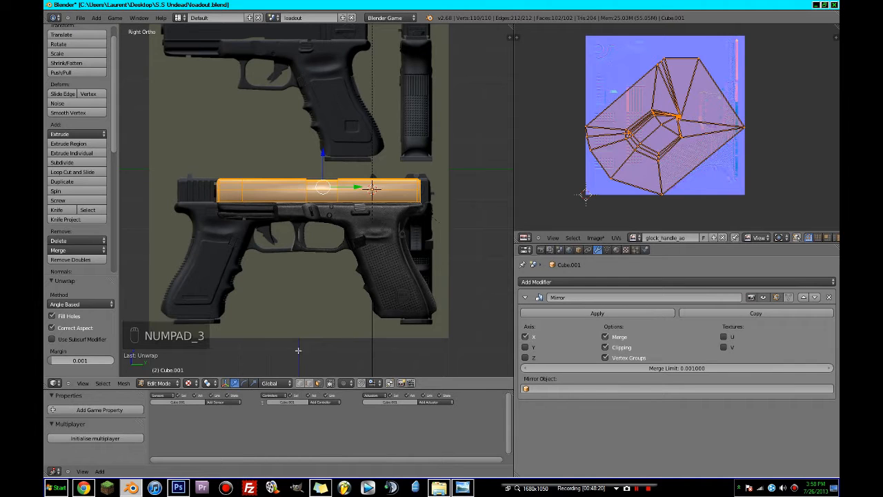
{"action": "key", "text": "a"}
{"action": "key", "text": "a"}
{"action": "left_click", "coordinate": [191, 382]}
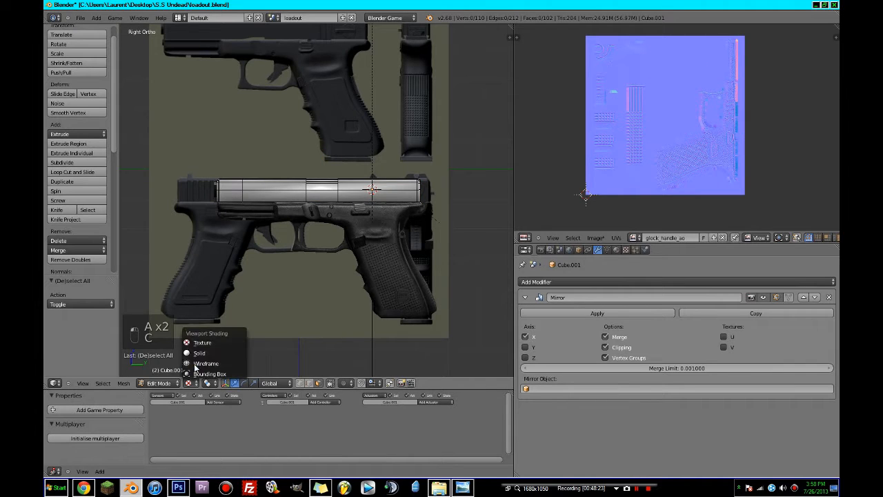
{"action": "left_click", "coordinate": [199, 346]}
Step: Circle-select the faces along the slide's side from muzzle to rear
{"action": "scroll", "coordinate": [275, 322], "scroll_direction": "up", "scroll_amount": 2}
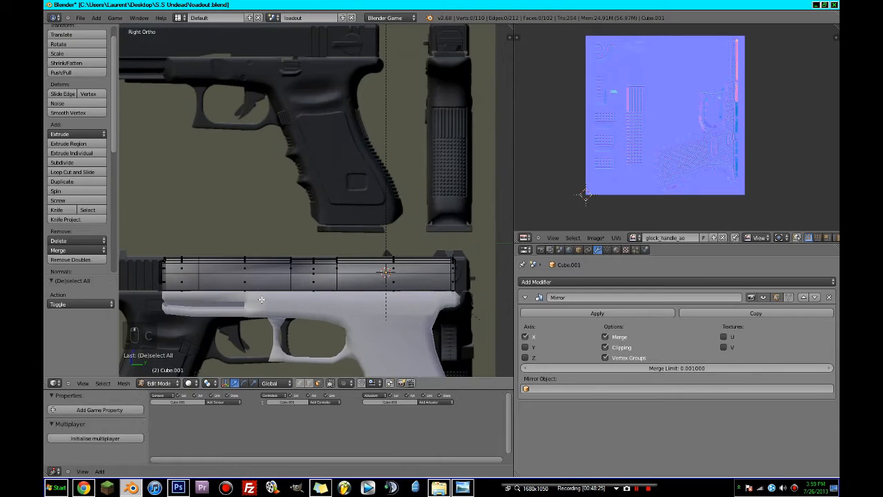
{"action": "scroll", "coordinate": [187, 281], "scroll_direction": "down", "scroll_amount": 10}
{"action": "left_click_drag", "start_coordinate": [175, 280], "coordinate": [475, 278]}
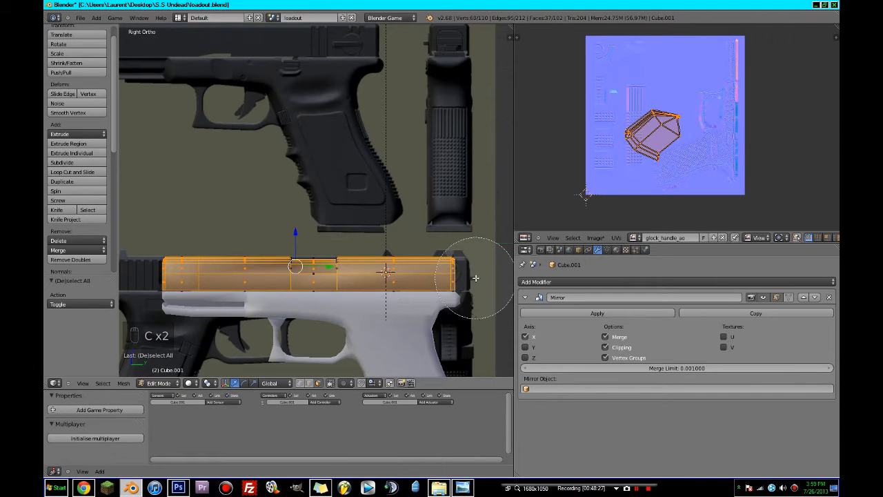
{"action": "right_click", "coordinate": [475, 278]}
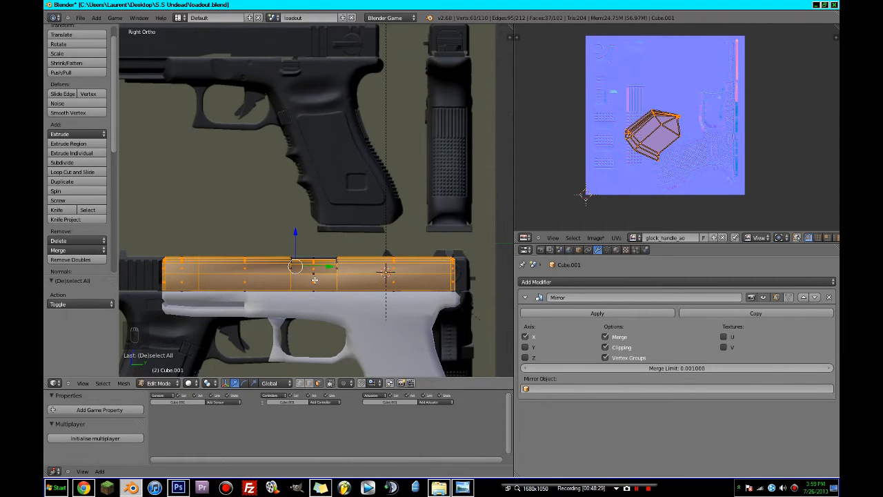
Step: Circle-select the recessed side faces of the ejection port and the faces of its rear wall, adding them to the selection
{"action": "middle_click_drag", "start_coordinate": [315, 280], "coordinate": [324, 229]}
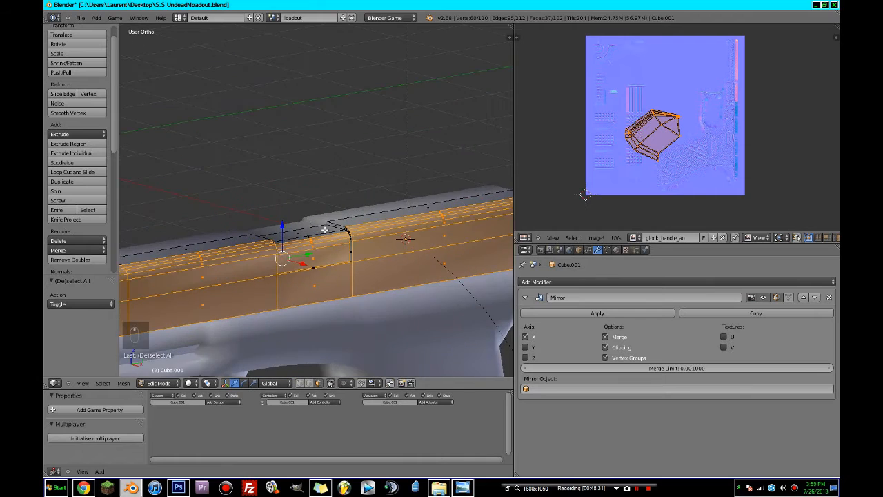
{"action": "scroll", "coordinate": [325, 229], "scroll_direction": "up", "scroll_amount": 2}
{"action": "key", "text": "c"}
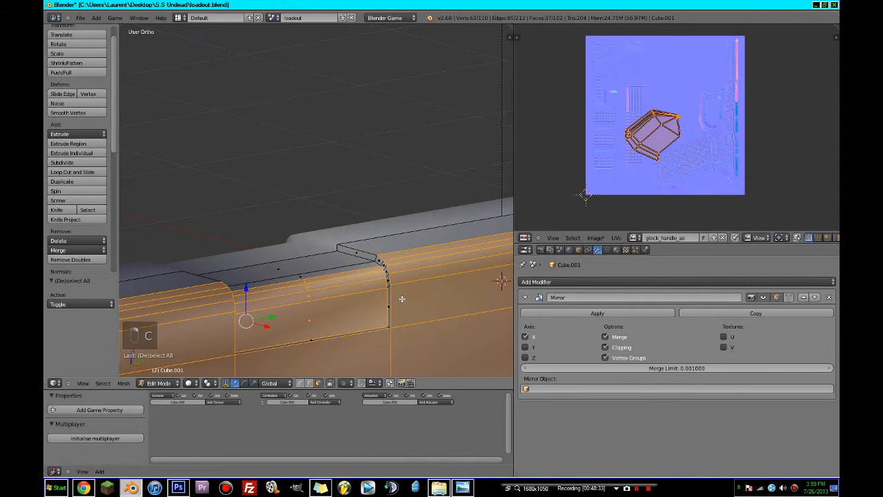
{"action": "key", "text": "KP_3"}
{"action": "middle_click_drag", "start_coordinate": [359, 293], "coordinate": [513, 305], "text": "shift"}
{"action": "key", "text": "c"}
{"action": "left_click", "coordinate": [260, 229]}
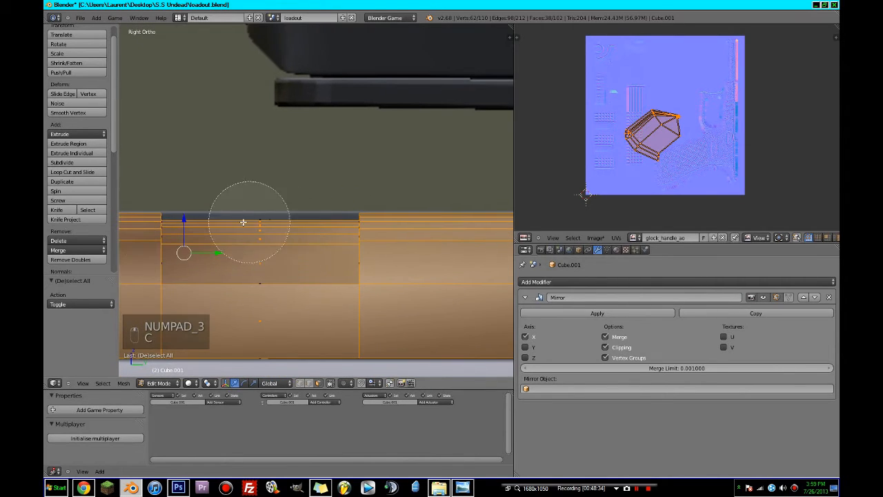
{"action": "middle_click_drag", "start_coordinate": [363, 258], "coordinate": [427, 272]}
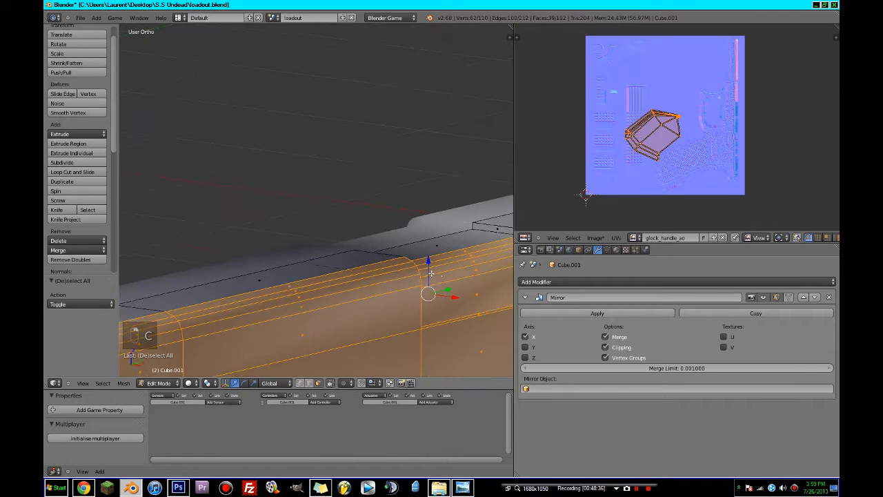
{"action": "key", "text": "c"}
{"action": "key", "text": "c"}
Step: Add the faces of the ejection port's front wall to the slide's side selection
{"action": "mouse_move", "coordinate": [294, 294]}
{"action": "middle_mouse_down"}
{"action": "mouse_move", "coordinate": [186, 290]}
{"action": "mouse_move", "coordinate": [223, 218]}
{"action": "middle_mouse_up"}
{"action": "right_click", "coordinate": [296, 297]}
{"action": "key", "text": "ctrl+z"}
{"action": "key", "text": "c"}
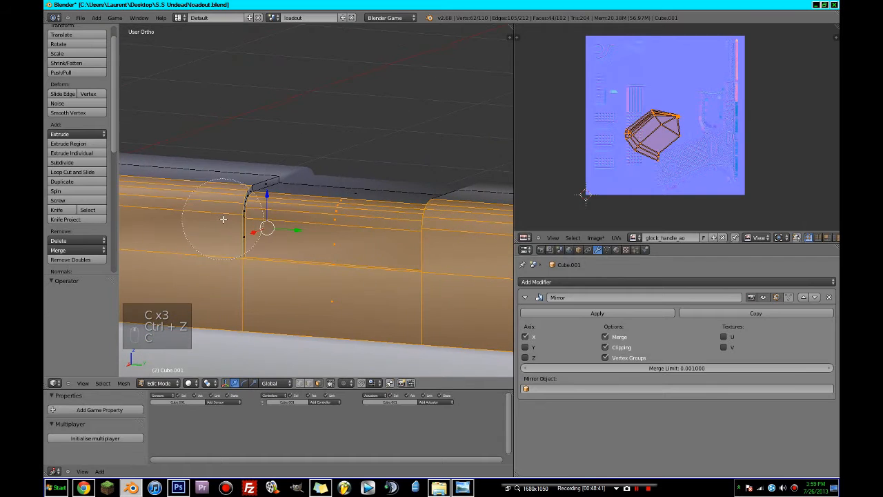
{"action": "left_click", "coordinate": [236, 227]}
{"action": "right_click", "coordinate": [237, 227]}
{"action": "key", "text": "c"}
{"action": "middle_click", "coordinate": [302, 149]}
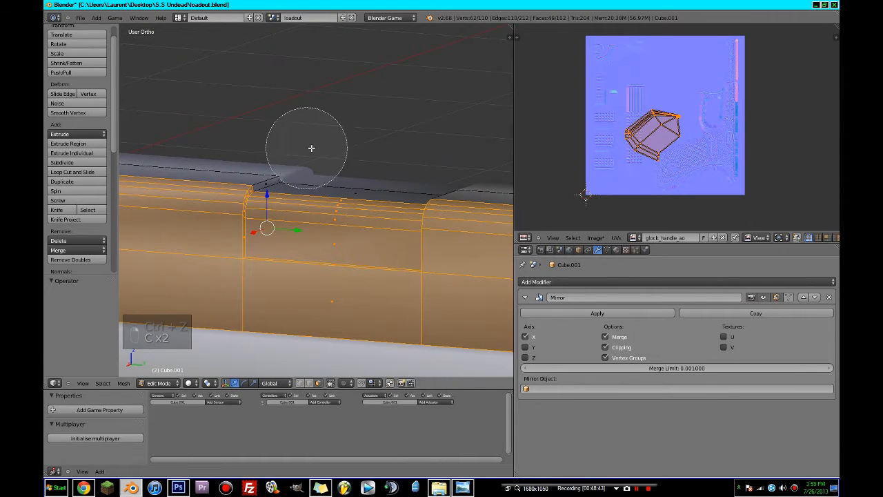
{"action": "right_click", "coordinate": [311, 148]}
{"action": "scroll", "coordinate": [403, 227], "scroll_direction": "down", "scroll_amount": 3}
{"action": "scroll", "coordinate": [403, 227], "scroll_direction": "down", "scroll_amount": 5}
{"action": "middle_click_drag", "start_coordinate": [404, 227], "coordinate": [356, 237]}
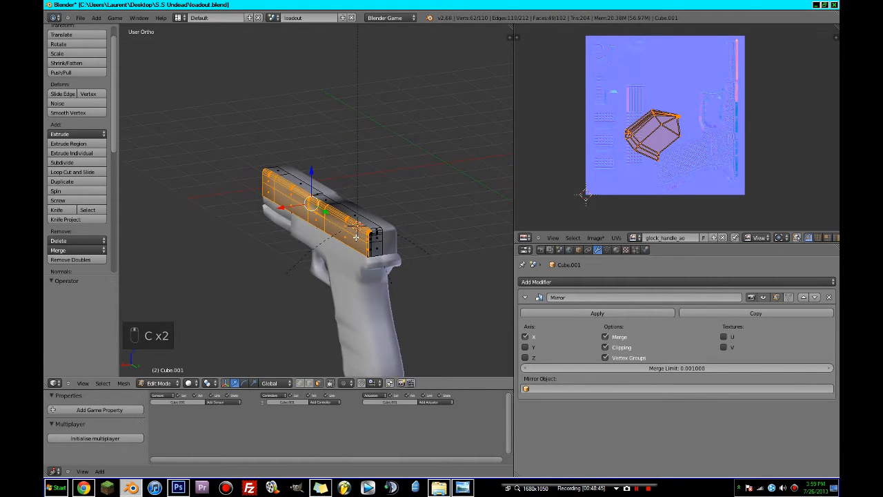
Step: Project the selected side faces' UVs with Project From View in the right orthographic view
{"action": "key", "text": "KP_3"}
{"action": "key", "text": "u"}
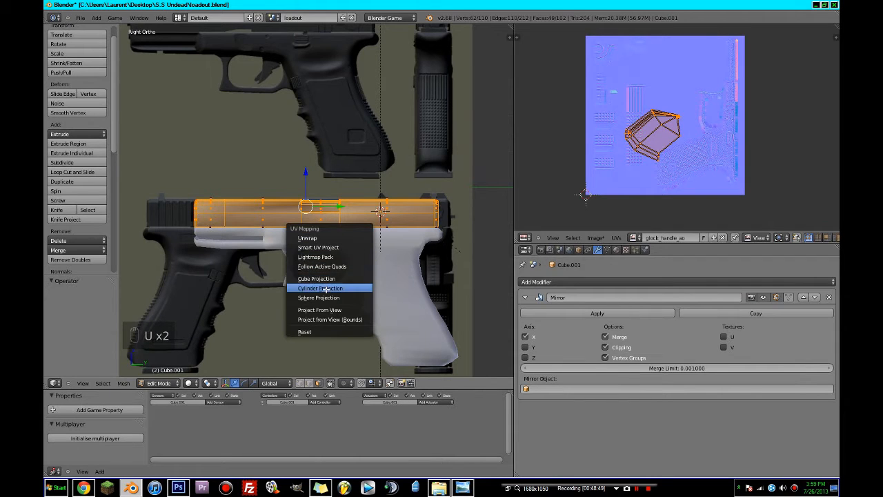
{"action": "left_click", "coordinate": [319, 310]}
{"action": "scroll", "coordinate": [649, 176], "scroll_direction": "down", "scroll_amount": 4}
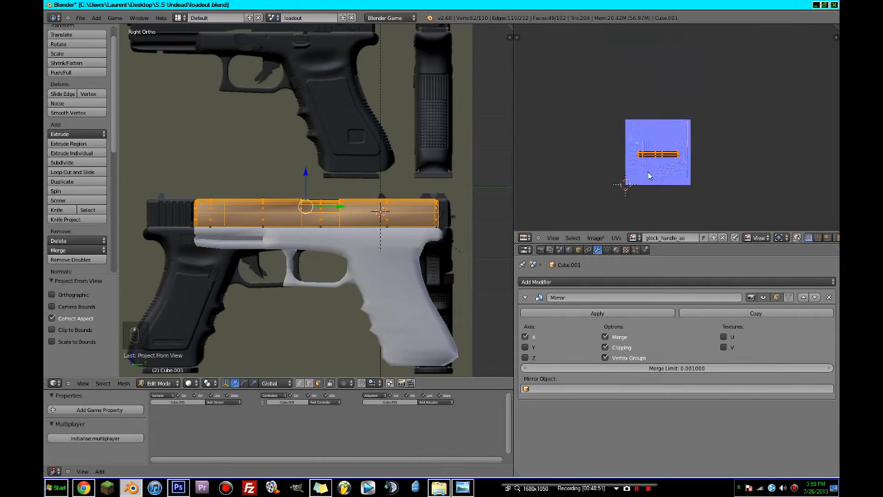
Step: Enlarge the side UV island to nearly the texture's width and move it to the texture's upper edge
{"action": "scroll", "coordinate": [648, 176], "scroll_direction": "up", "scroll_amount": 3}
{"action": "key", "text": "s"}
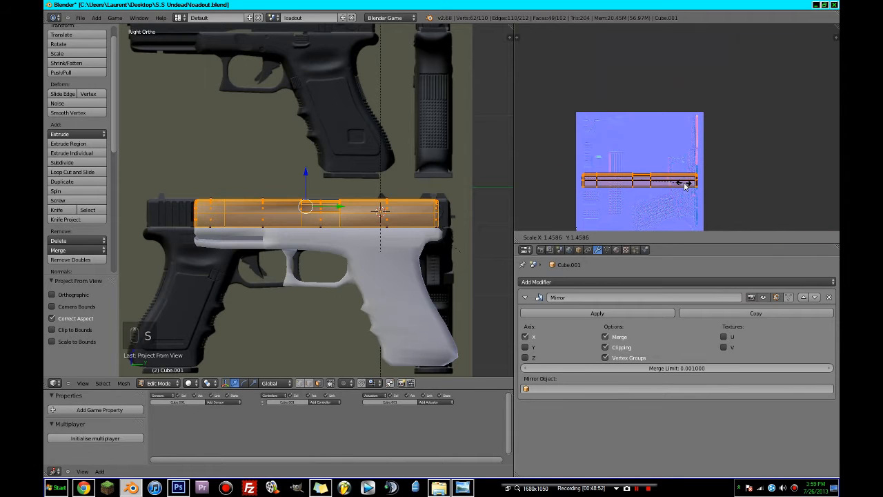
{"action": "left_click", "coordinate": [686, 185]}
{"action": "key", "text": "g"}
{"action": "left_click", "coordinate": [687, 132]}
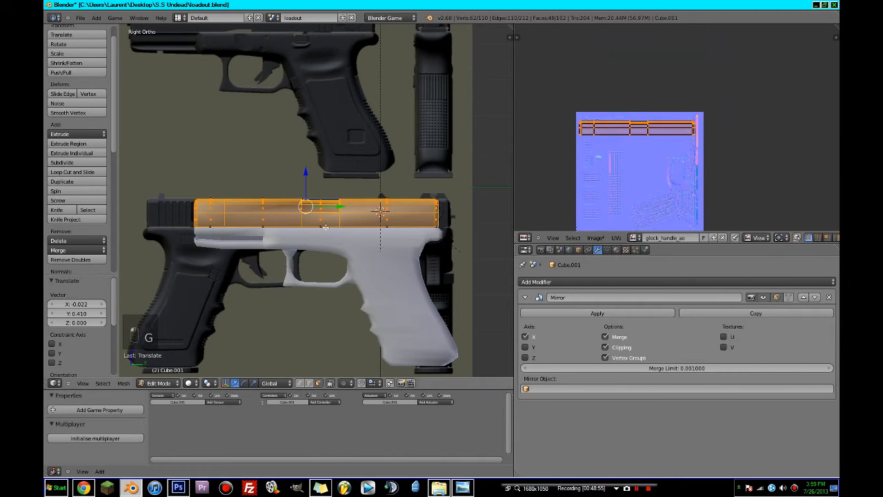
Step: Select only the slide's rear-end faces in the back orthographic view and unwrap them with Project From View
{"action": "key", "text": "ctrl+KP_1"}
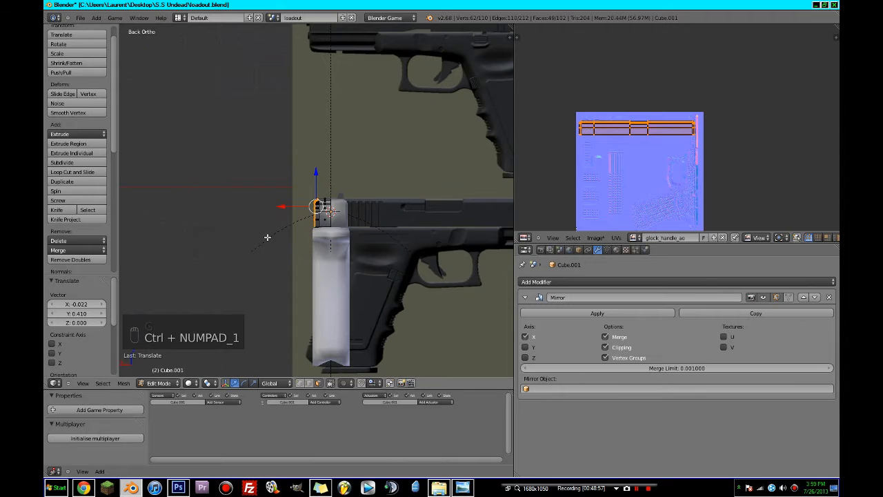
{"action": "scroll", "coordinate": [267, 237], "scroll_direction": "up", "scroll_amount": 5}
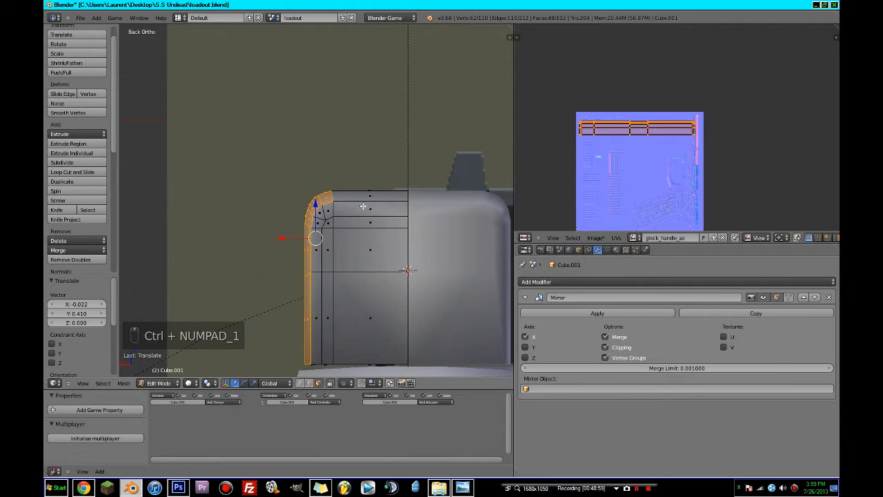
{"action": "key", "text": "a"}
{"action": "key", "text": "c"}
{"action": "left_click_drag", "start_coordinate": [363, 206], "coordinate": [364, 314]}
{"action": "key", "text": "u"}
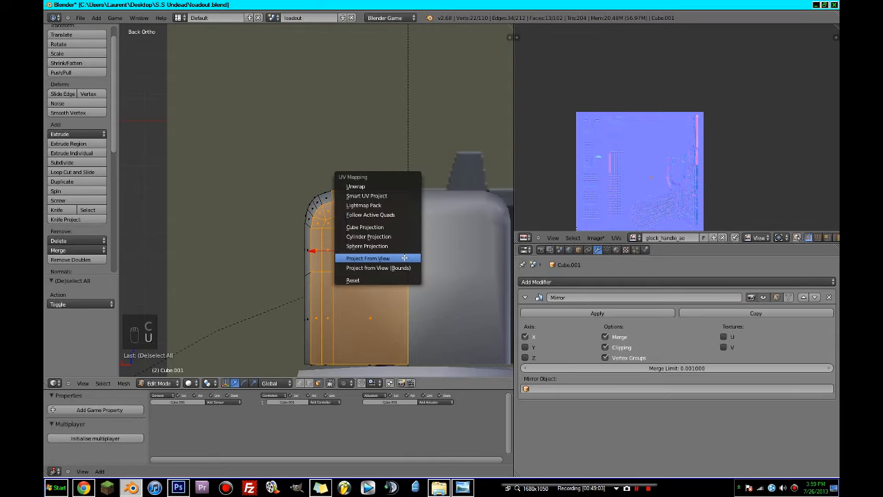
{"action": "left_click", "coordinate": [404, 257]}
Step: Scale the rear-end UV island to about 0.75 and move it near the texture's left edge
{"action": "key", "text": "s"}
{"action": "left_click", "coordinate": [713, 165]}
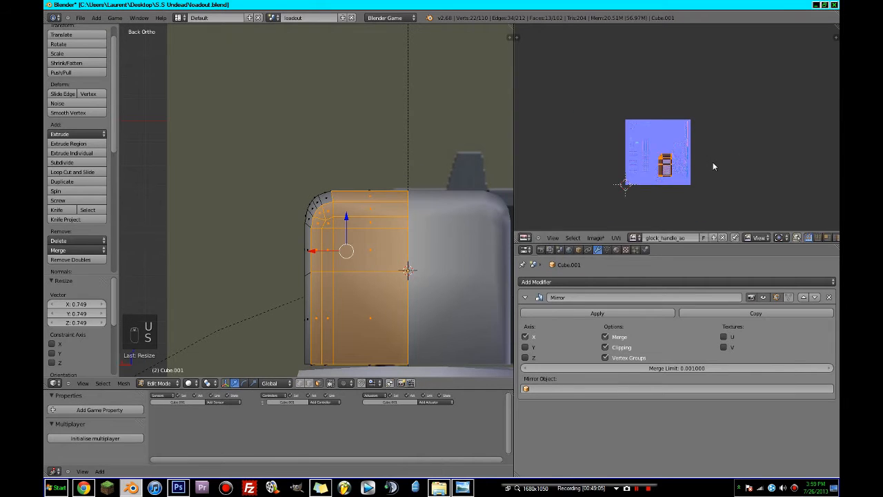
{"action": "key", "text": "g"}
{"action": "left_click", "coordinate": [688, 159]}
Step: Circle-select the slide's muzzle-end faces through the mesh in front orthographic wireframe view
{"action": "key", "text": "ctrl+KP_1"}
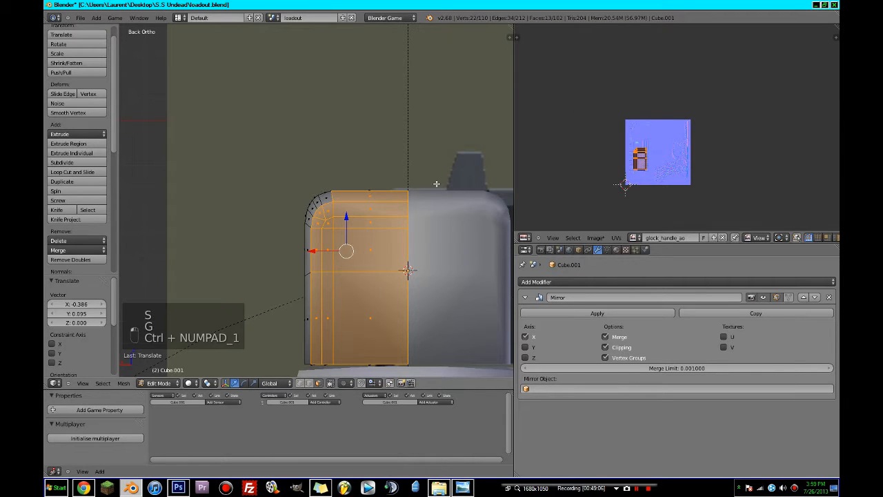
{"action": "key", "text": "ctrl+KP_3"}
{"action": "key", "text": "KP_1"}
{"action": "key", "text": "z"}
{"action": "scroll", "coordinate": [363, 193], "scroll_direction": "up", "scroll_amount": 3}
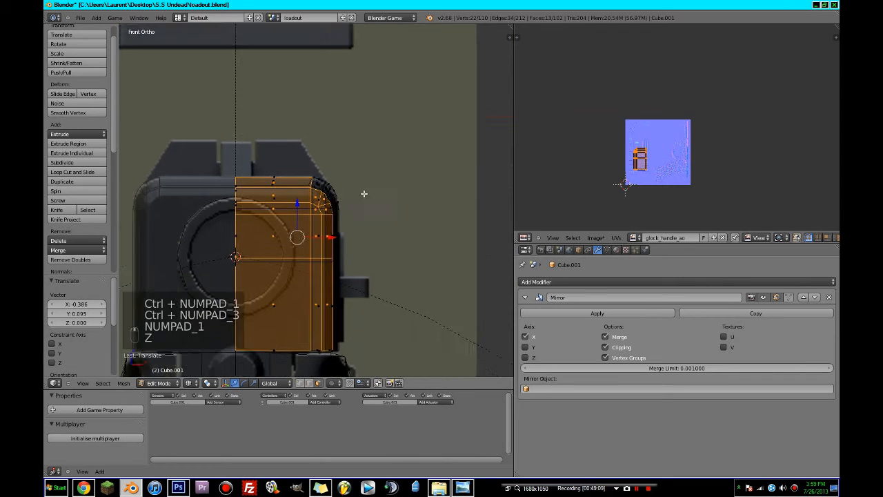
{"action": "key", "text": "c"}
{"action": "mouse_move", "coordinate": [288, 126]}
{"action": "left_mouse_down"}
{"action": "mouse_move", "coordinate": [300, 180]}
{"action": "mouse_move", "coordinate": [347, 185]}
{"action": "mouse_move", "coordinate": [335, 207]}
{"action": "mouse_move", "coordinate": [339, 341]}
{"action": "mouse_move", "coordinate": [313, 332]}
{"action": "left_mouse_up"}
{"action": "right_click", "coordinate": [317, 334]}
{"action": "key", "text": "z"}
{"action": "middle_click_drag", "start_coordinate": [391, 294], "coordinate": [363, 289]}
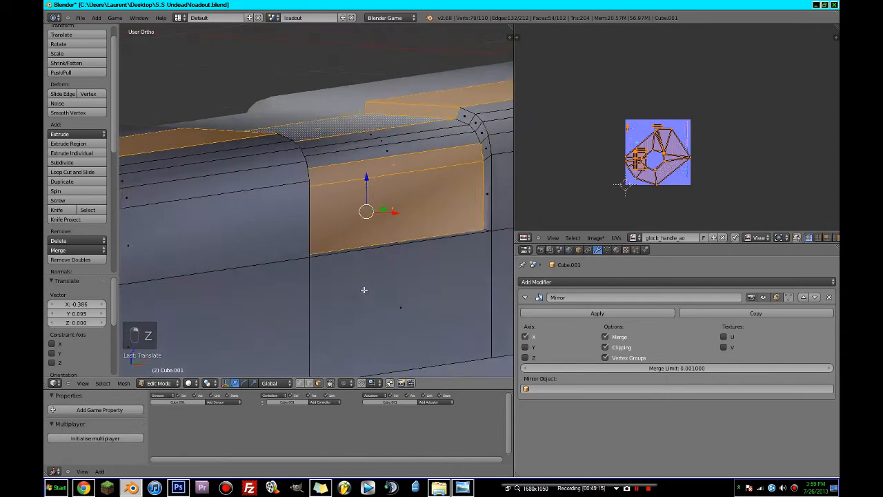
Step: Deselect the stray ejection-port side faces and the upper outer face at the muzzle end
{"action": "scroll", "coordinate": [360, 276], "scroll_direction": "down", "scroll_amount": 8}
{"action": "key", "text": "c"}
{"action": "scroll", "coordinate": [338, 227], "scroll_direction": "up", "scroll_amount": 1}
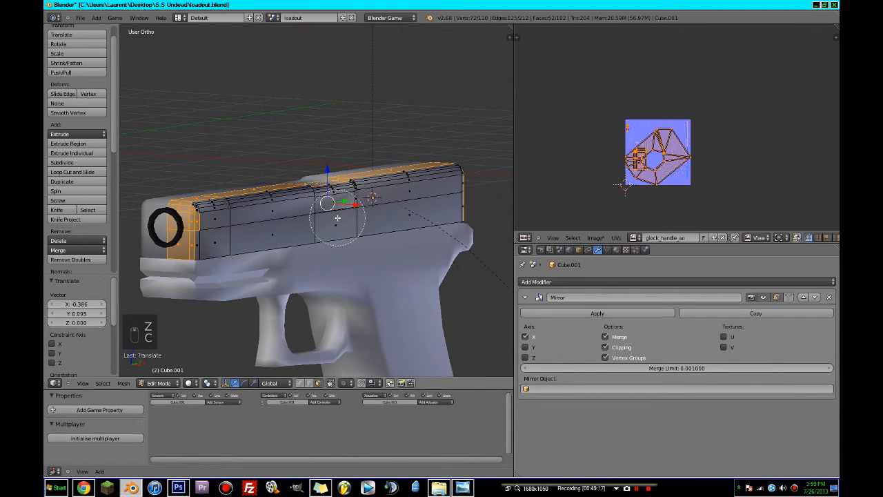
{"action": "middle_click_drag", "start_coordinate": [302, 234], "coordinate": [417, 211], "text": "shift"}
{"action": "scroll", "coordinate": [418, 218], "scroll_direction": "up", "scroll_amount": 5}
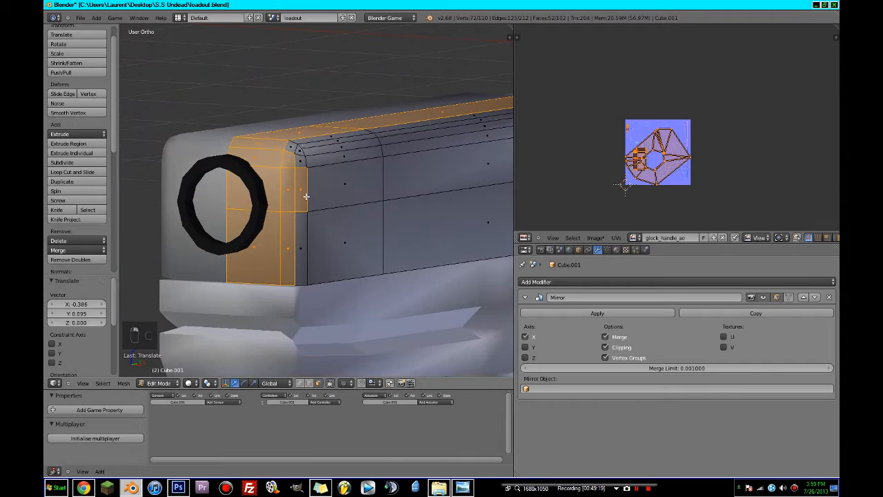
{"action": "scroll", "coordinate": [601, 144], "scroll_direction": "up", "scroll_amount": 4}
{"action": "middle_click_drag", "start_coordinate": [602, 144], "coordinate": [691, 140]}
{"action": "scroll", "coordinate": [667, 152], "scroll_direction": "up", "scroll_amount": 2}
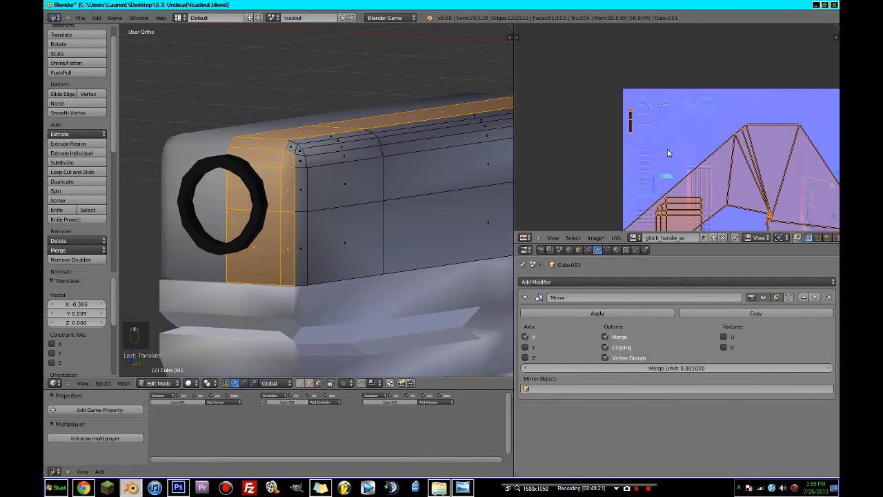
{"action": "scroll", "coordinate": [325, 151], "scroll_direction": "down", "scroll_amount": 2}
{"action": "middle_click_drag", "start_coordinate": [371, 166], "coordinate": [267, 183]}
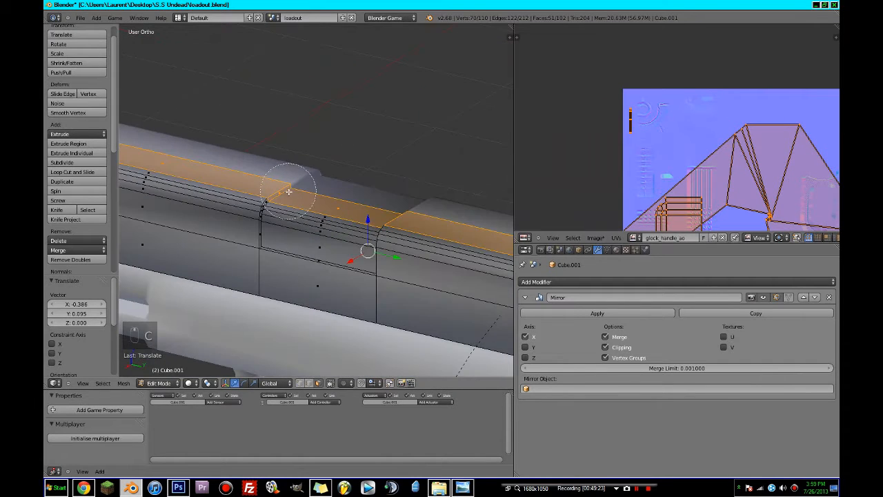
{"action": "mouse_move", "coordinate": [320, 201]}
{"action": "middle_mouse_down"}
{"action": "mouse_move", "coordinate": [418, 202]}
{"action": "mouse_move", "coordinate": [407, 183]}
{"action": "mouse_move", "coordinate": [449, 207]}
{"action": "mouse_move", "coordinate": [325, 180]}
{"action": "middle_mouse_up"}
Step: Deselect all faces between the slide's muzzle and rear ends in right orthographic wireframe view
{"action": "key", "text": "z"}
{"action": "scroll", "coordinate": [407, 184], "scroll_direction": "down", "scroll_amount": 4}
{"action": "key", "text": "z"}
{"action": "scroll", "coordinate": [408, 184], "scroll_direction": "down", "scroll_amount": 2}
{"action": "key", "text": "z"}
{"action": "key", "text": "KP_3"}
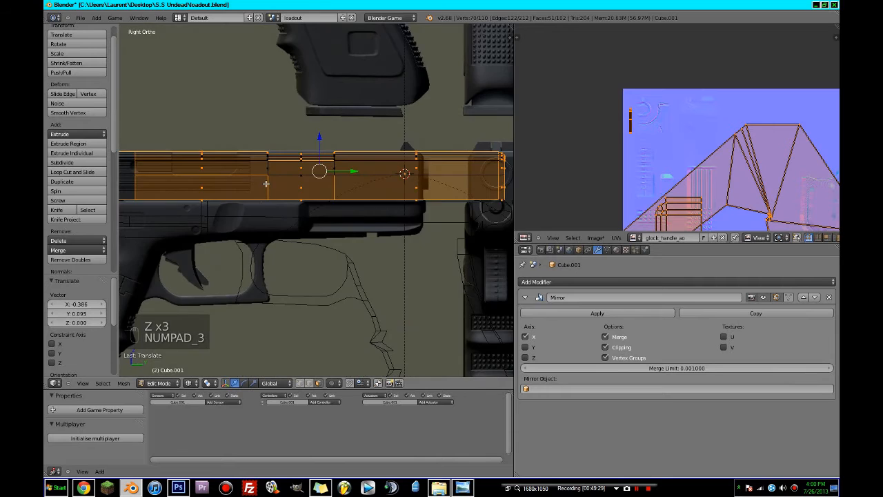
{"action": "key", "text": "c"}
{"action": "mouse_move", "coordinate": [215, 213]}
{"action": "middle_mouse_down"}
{"action": "mouse_move", "coordinate": [226, 206]}
{"action": "mouse_move", "coordinate": [221, 172]}
{"action": "mouse_move", "coordinate": [373, 185]}
{"action": "middle_mouse_up"}
{"action": "middle_click_drag", "start_coordinate": [649, 167], "coordinate": [617, 76]}
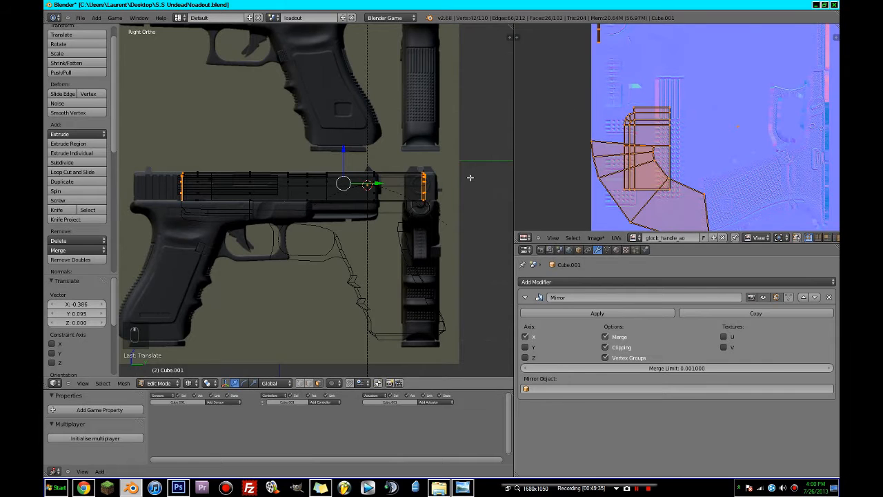
Step: Deselect the slide's rear-end faces so that only muzzle-end faces stay selected
{"action": "mouse_move", "coordinate": [366, 174]}
{"action": "middle_mouse_down", "text": "shift"}
{"action": "mouse_move", "coordinate": [359, 177]}
{"action": "mouse_move", "coordinate": [389, 222]}
{"action": "mouse_move", "coordinate": [384, 247]}
{"action": "mouse_move", "coordinate": [393, 227]}
{"action": "middle_mouse_up", "text": "shift"}
{"action": "key", "text": "z"}
{"action": "key", "text": "z"}
{"action": "key", "text": "c"}
{"action": "right_click", "coordinate": [404, 247]}
{"action": "key", "text": "c"}
{"action": "right_click", "coordinate": [408, 250]}
{"action": "key", "text": "z"}
{"action": "key", "text": "c"}
{"action": "middle_click_drag", "start_coordinate": [406, 256], "coordinate": [386, 277]}
{"action": "right_click", "coordinate": [383, 278]}
{"action": "key", "text": "z"}
Step: Deselect the narrow outer column of faces beside the muzzle opening, keeping the inner column selected
{"action": "mouse_move", "coordinate": [133, 177]}
{"action": "middle_mouse_down", "text": "shift"}
{"action": "mouse_move", "coordinate": [237, 230]}
{"action": "mouse_move", "coordinate": [309, 236]}
{"action": "mouse_move", "coordinate": [454, 177]}
{"action": "middle_mouse_up", "text": "shift"}
{"action": "scroll", "coordinate": [237, 230], "scroll_direction": "up", "scroll_amount": 4}
{"action": "middle_click_drag", "start_coordinate": [209, 232], "coordinate": [284, 229], "text": "shift"}
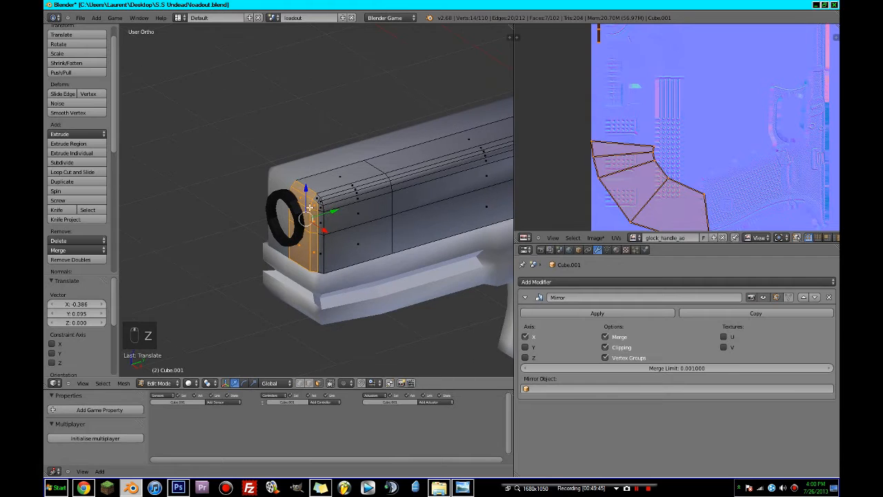
{"action": "right_click", "coordinate": [309, 194], "text": "shift"}
{"action": "right_click", "coordinate": [310, 194], "text": "shift"}
{"action": "right_click", "coordinate": [313, 209], "text": "shift"}
{"action": "right_click", "coordinate": [314, 222], "text": "shift"}
{"action": "right_click", "coordinate": [315, 239], "text": "shift"}
{"action": "middle_click_drag", "start_coordinate": [315, 238], "coordinate": [345, 231]}
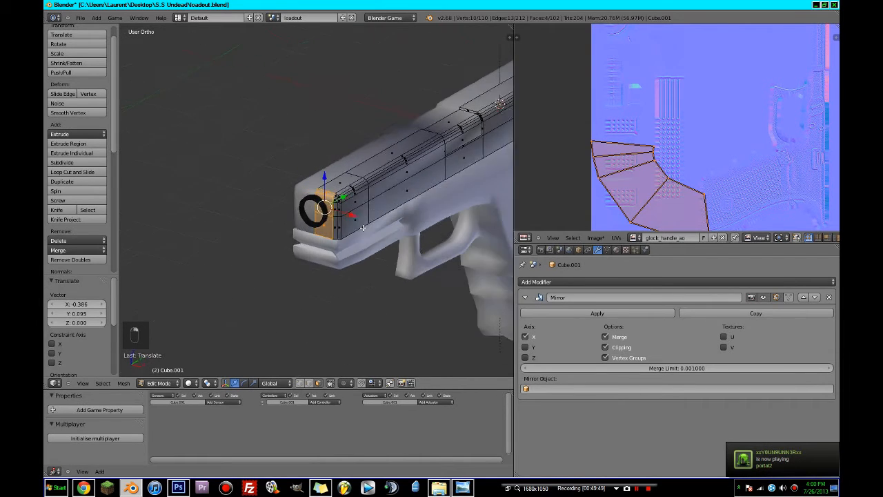
Step: Try unwrapping the selected muzzle faces in the front orthographic view with Project from View (Bounds)
{"action": "key", "text": "KP_3"}
{"action": "key", "text": "KP_1"}
{"action": "scroll", "coordinate": [366, 228], "scroll_direction": "up", "scroll_amount": 2}
{"action": "key", "text": "u"}
{"action": "key", "text": "u"}
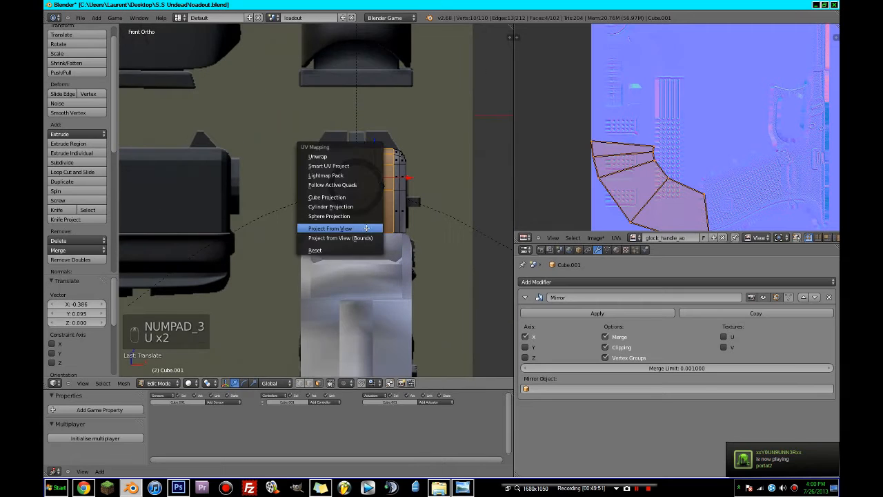
{"action": "left_click", "coordinate": [366, 236]}
{"action": "scroll", "coordinate": [429, 204], "scroll_direction": "down", "scroll_amount": 5}
{"action": "scroll", "coordinate": [648, 157], "scroll_direction": "down", "scroll_amount": 6}
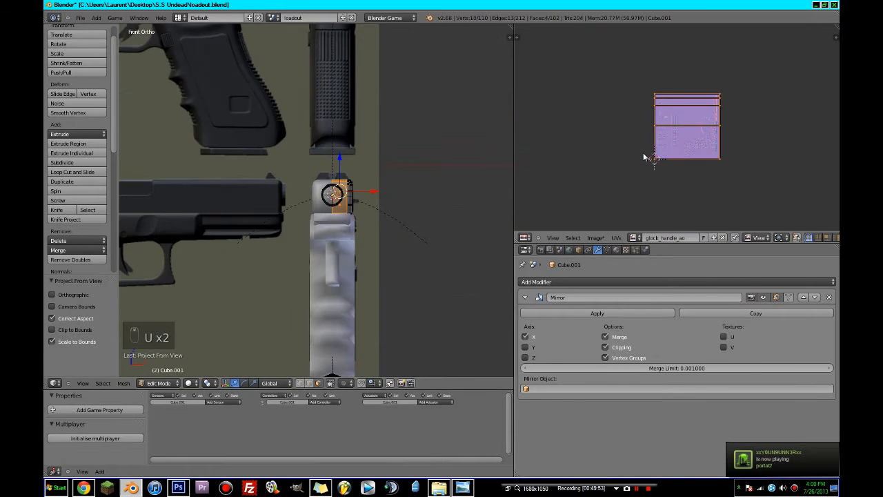
{"action": "scroll", "coordinate": [350, 228], "scroll_direction": "up", "scroll_amount": 4}
Step: Unwrap the muzzle faces with Project From View, scale the UV island and move it to the texture's lower right area
{"action": "key", "text": "u"}
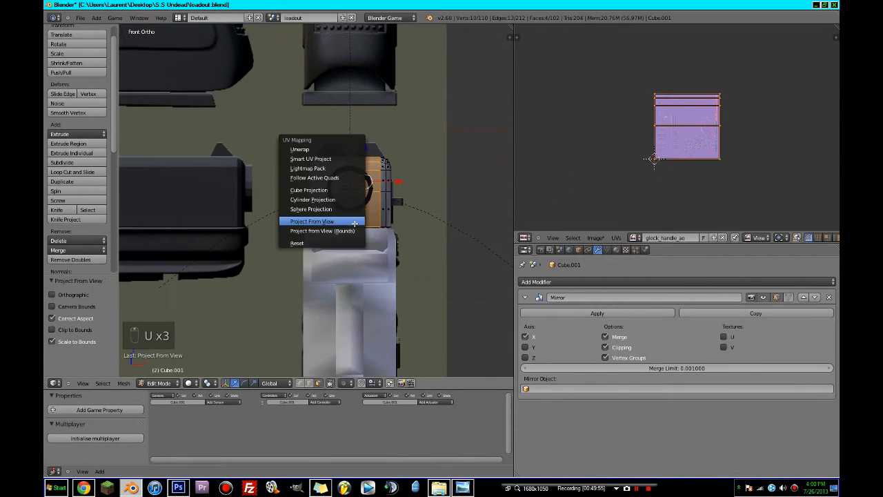
{"action": "left_click", "coordinate": [349, 230]}
{"action": "key", "text": "s"}
{"action": "left_click", "coordinate": [799, 179]}
{"action": "key", "text": "g"}
{"action": "left_click", "coordinate": [795, 188]}
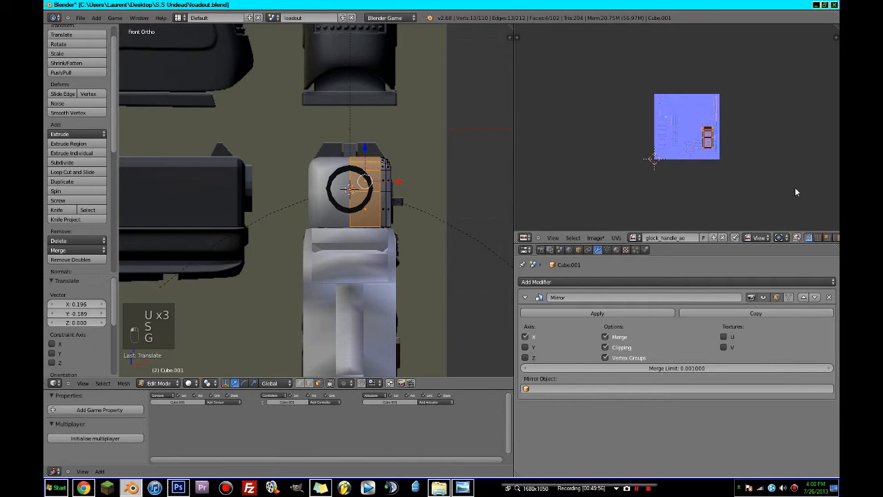
Step: Clear the selection and circle-select the slide's top faces from the muzzle to mid-length in the top orthographic view
{"action": "scroll", "coordinate": [391, 198], "scroll_direction": "up", "scroll_amount": 2}
{"action": "middle_click_drag", "start_coordinate": [391, 198], "coordinate": [364, 221]}
{"action": "key", "text": "KP_7"}
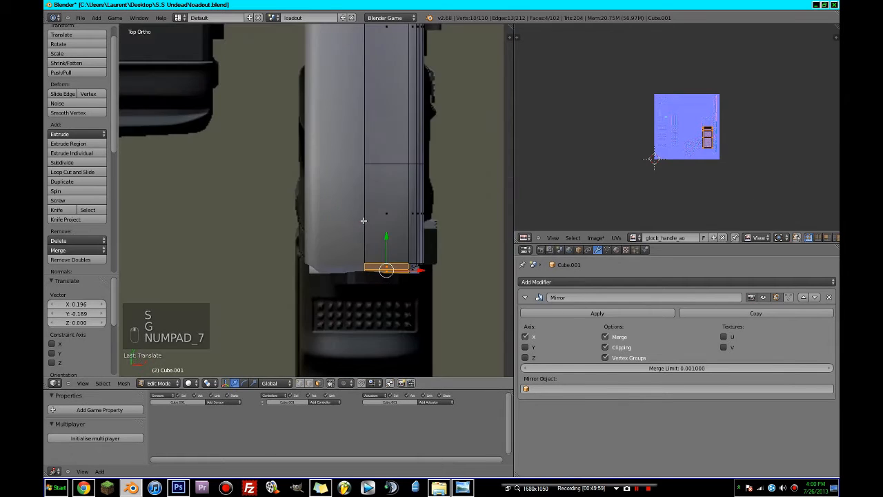
{"action": "scroll", "coordinate": [351, 224], "scroll_direction": "down", "scroll_amount": 2}
{"action": "key", "text": "a"}
{"action": "key", "text": "a"}
{"action": "key", "text": "c"}
{"action": "mouse_move", "coordinate": [352, 138]}
{"action": "left_mouse_down"}
{"action": "mouse_move", "coordinate": [354, 219]}
{"action": "mouse_move", "coordinate": [363, 91]}
{"action": "left_mouse_up"}
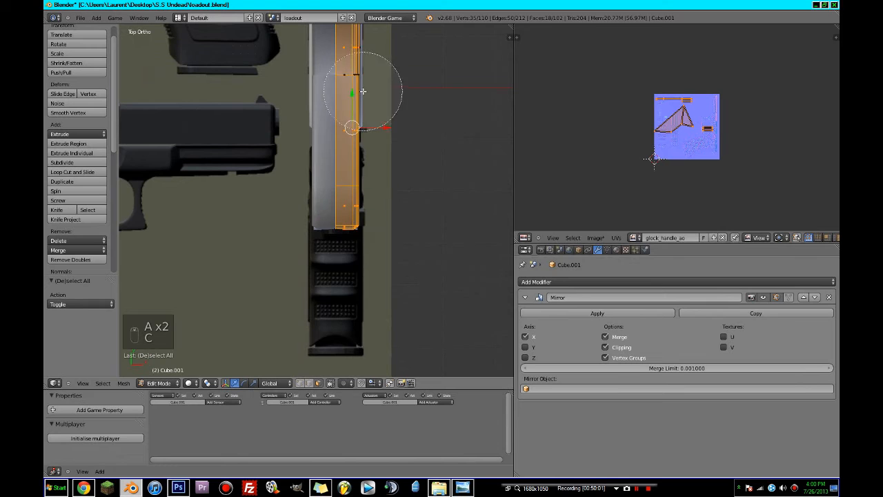
{"action": "right_click", "coordinate": [363, 93]}
Step: Extend the circle selection along the slide's top faces to the rear end
{"action": "middle_click_drag", "start_coordinate": [363, 108], "coordinate": [367, 249], "text": "shift"}
{"action": "key", "text": "c"}
{"action": "left_click_drag", "start_coordinate": [362, 151], "coordinate": [360, 117]}
{"action": "right_click", "coordinate": [355, 83]}
{"action": "middle_click_drag", "start_coordinate": [362, 106], "coordinate": [361, 307], "text": "shift"}
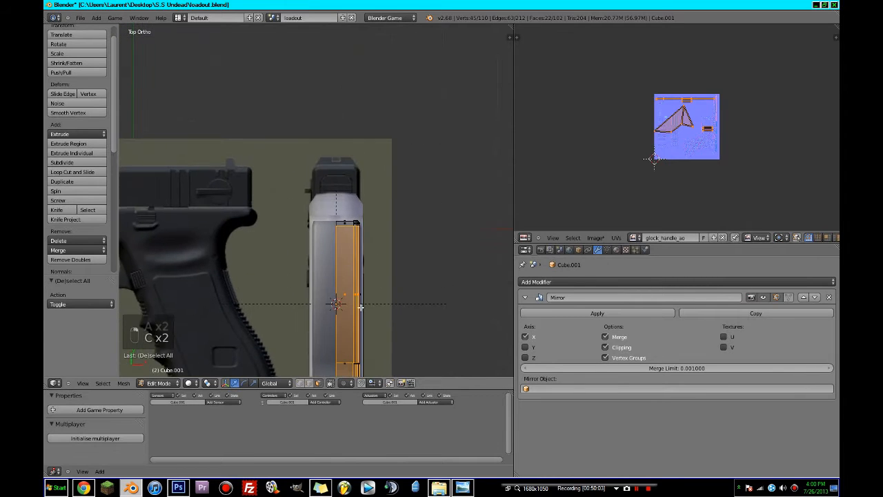
{"action": "key", "text": "c"}
{"action": "left_click_drag", "start_coordinate": [361, 296], "coordinate": [358, 193]}
{"action": "right_click", "coordinate": [360, 194]}
Step: Deselect the short row of top faces at the slide's rear end
{"action": "middle_click_drag", "start_coordinate": [374, 262], "coordinate": [301, 276], "text": "shift"}
{"action": "scroll", "coordinate": [374, 221], "scroll_direction": "up", "scroll_amount": 4}
{"action": "scroll", "coordinate": [375, 221], "scroll_direction": "up", "scroll_amount": 2}
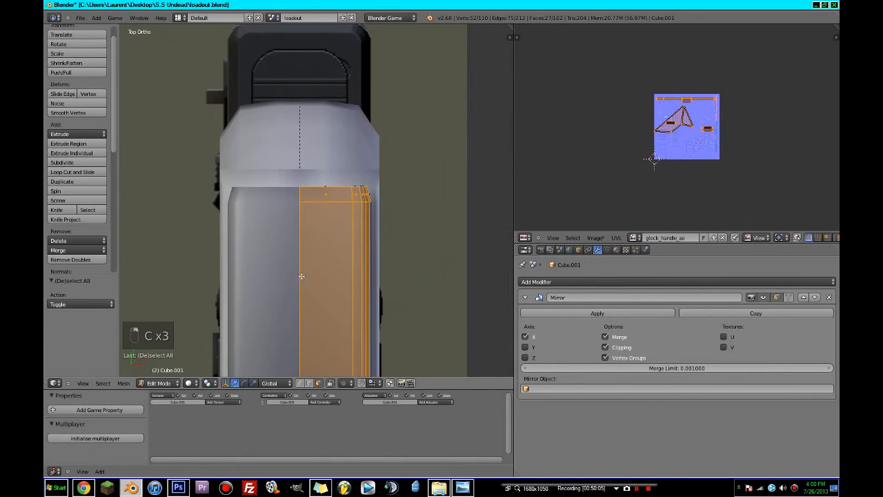
{"action": "right_click", "coordinate": [366, 154]}
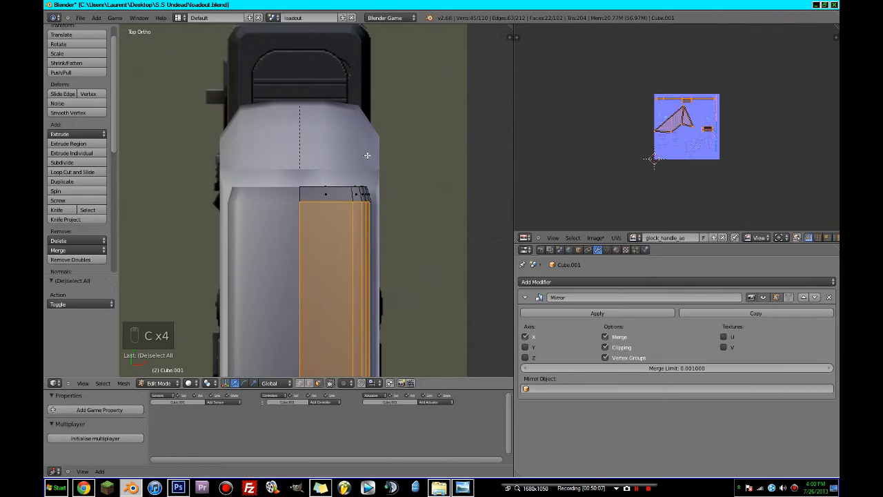
Step: Circle-deselect the short faces at the muzzle end of the slide's top selection
{"action": "scroll", "coordinate": [397, 241], "scroll_direction": "down", "scroll_amount": 5}
{"action": "middle_click_drag", "start_coordinate": [355, 352], "coordinate": [346, 90], "text": "shift"}
{"action": "scroll", "coordinate": [342, 205], "scroll_direction": "up", "scroll_amount": 3}
{"action": "key", "text": "c"}
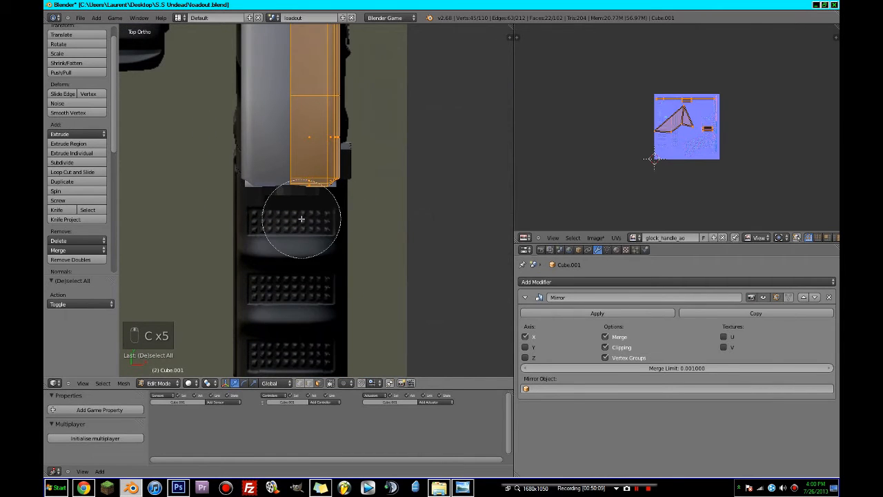
{"action": "mouse_move", "coordinate": [301, 219]}
{"action": "middle_mouse_down"}
{"action": "mouse_move", "coordinate": [321, 218]}
{"action": "mouse_move", "coordinate": [343, 299]}
{"action": "middle_mouse_up"}
{"action": "right_click", "coordinate": [334, 218]}
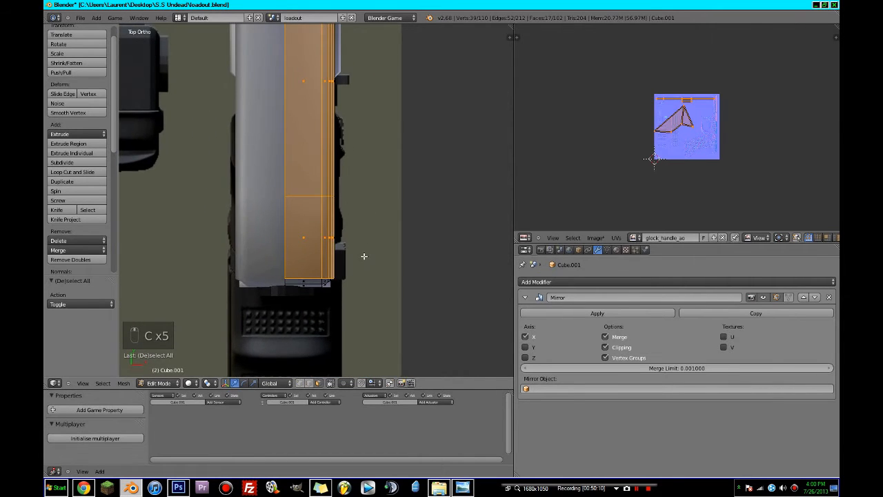
Step: Circle-deselect the narrow bevel faces along the slide's outer edge from the muzzle to past mid-length
{"action": "key", "text": "c"}
{"action": "middle_click", "coordinate": [363, 247]}
{"action": "right_click", "coordinate": [365, 215]}
{"action": "middle_click_drag", "start_coordinate": [369, 223], "coordinate": [366, 310], "text": "shift"}
{"action": "key", "text": "c"}
{"action": "middle_click", "coordinate": [362, 182]}
{"action": "right_click", "coordinate": [361, 182]}
{"action": "middle_click_drag", "start_coordinate": [366, 196], "coordinate": [372, 364], "text": "shift"}
{"action": "key", "text": "c"}
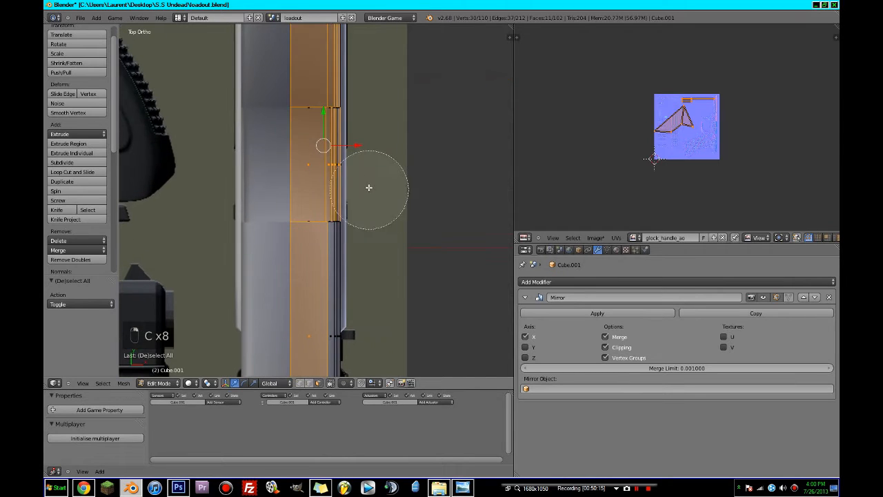
{"action": "middle_click", "coordinate": [367, 170]}
{"action": "right_click", "coordinate": [367, 171]}
Step: Deselect the remaining narrow edge faces toward the slide's rear, keeping only the flat centre top faces selected
{"action": "middle_click_drag", "start_coordinate": [365, 187], "coordinate": [361, 360], "text": "shift"}
{"action": "key", "text": "c"}
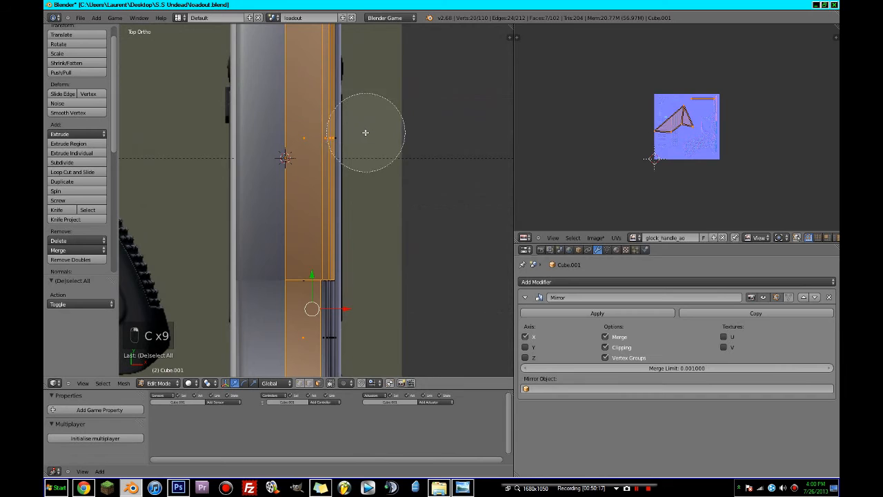
{"action": "middle_click", "coordinate": [364, 134]}
{"action": "right_click", "coordinate": [365, 135]}
{"action": "right_click", "coordinate": [331, 142], "text": "shift"}
{"action": "right_click", "coordinate": [331, 142], "text": "shift"}
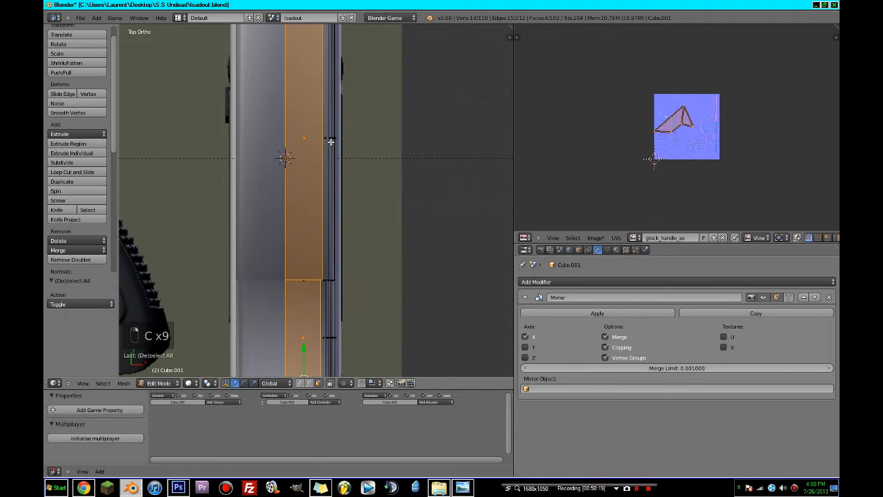
{"action": "right_click", "coordinate": [326, 142], "text": "shift"}
{"action": "right_click", "coordinate": [326, 141], "text": "shift"}
Step: Unwrap the slide's flat top faces with Project From View in the top view and save the file
{"action": "scroll", "coordinate": [358, 184], "scroll_direction": "down", "scroll_amount": 7}
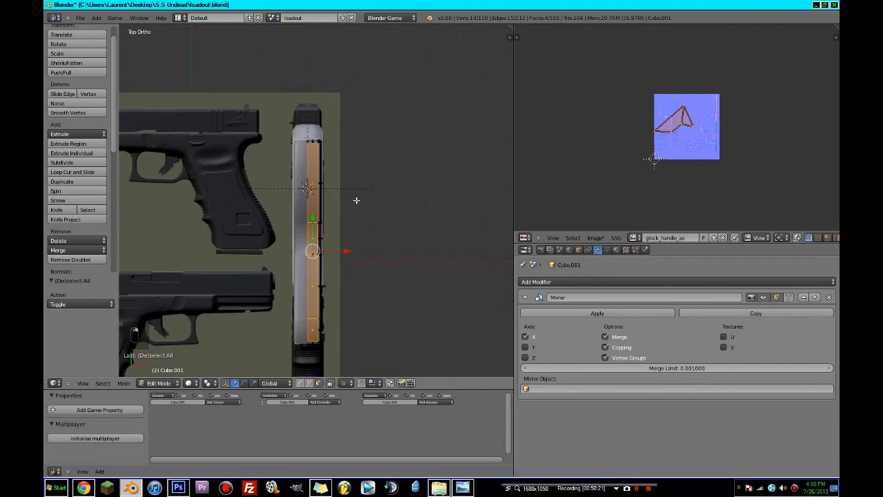
{"action": "middle_click_drag", "start_coordinate": [357, 200], "coordinate": [365, 163], "text": "shift"}
{"action": "scroll", "coordinate": [365, 163], "scroll_direction": "up", "scroll_amount": 1}
{"action": "key", "text": "u"}
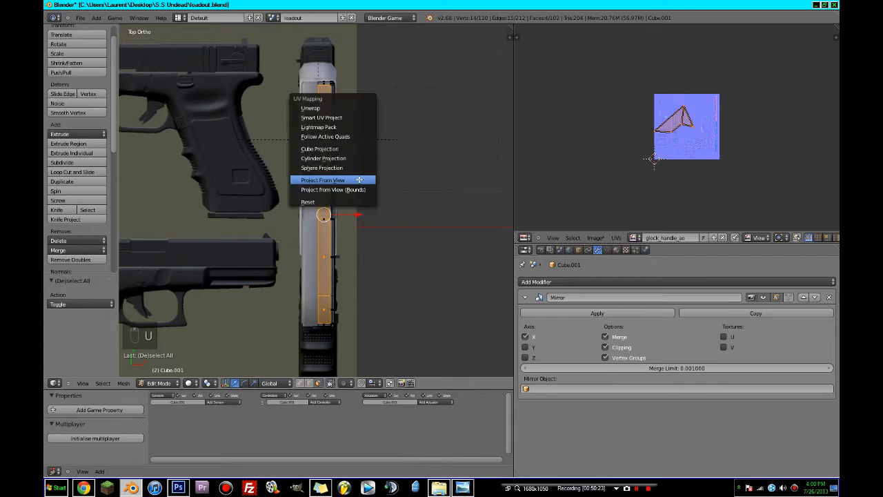
{"action": "left_click", "coordinate": [359, 180]}
{"action": "key", "text": "ctrl+s"}
{"action": "middle_click_drag", "start_coordinate": [394, 230], "coordinate": [349, 193]}
{"action": "left_click", "coordinate": [371, 221]}
Step: Select the whole slide mesh, then shrink the leftover fan-shaped UV island and move it to the texture's lower left corner
{"action": "key", "text": "a"}
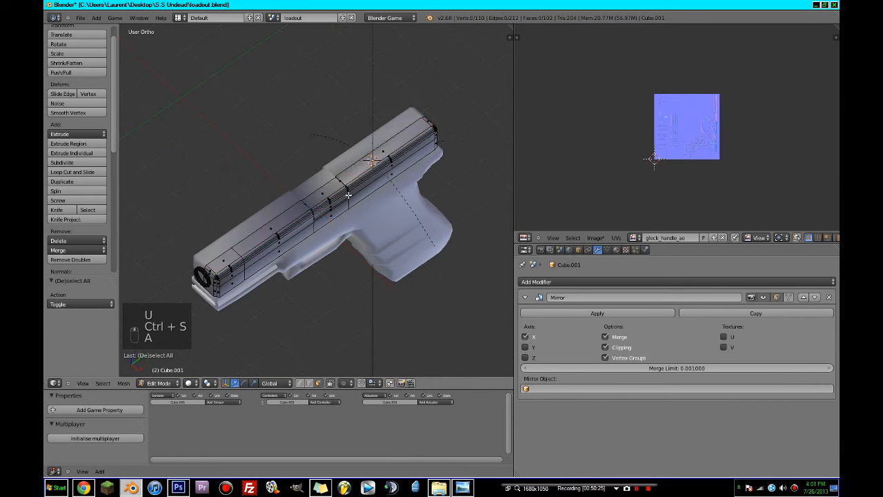
{"action": "key", "text": "a"}
{"action": "key", "text": "a"}
{"action": "scroll", "coordinate": [708, 153], "scroll_direction": "up", "scroll_amount": 5}
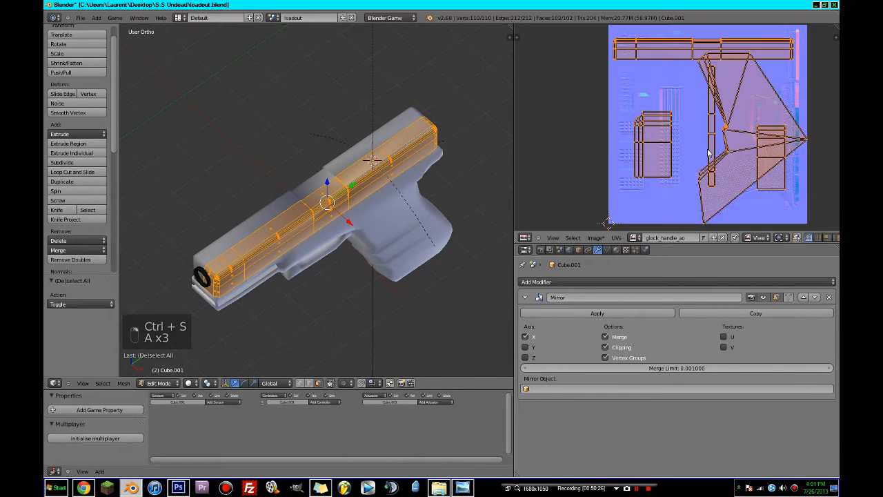
{"action": "key", "text": "a"}
{"action": "key", "text": "l"}
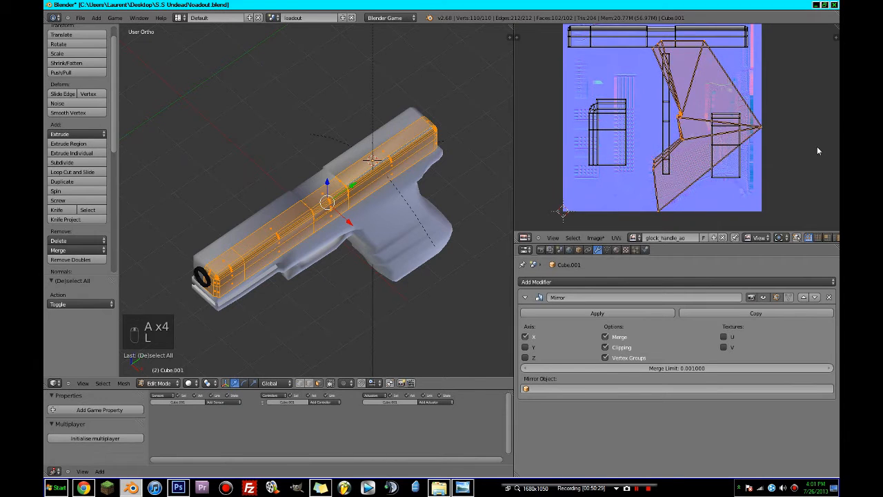
{"action": "key", "text": "s"}
{"action": "key", "text": "g"}
{"action": "left_click", "coordinate": [638, 194]}
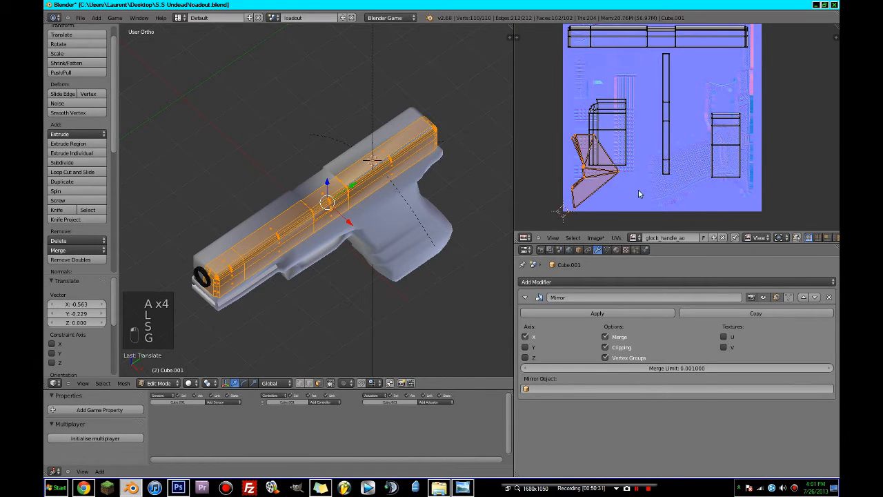
Step: Unlink glock_handle_ao from the UV editor, then shrink the rear-face island and place it beside the fan-shaped island
{"action": "left_click", "coordinate": [723, 238]}
{"action": "scroll", "coordinate": [681, 153], "scroll_direction": "up", "scroll_amount": 4}
{"action": "key", "text": "a"}
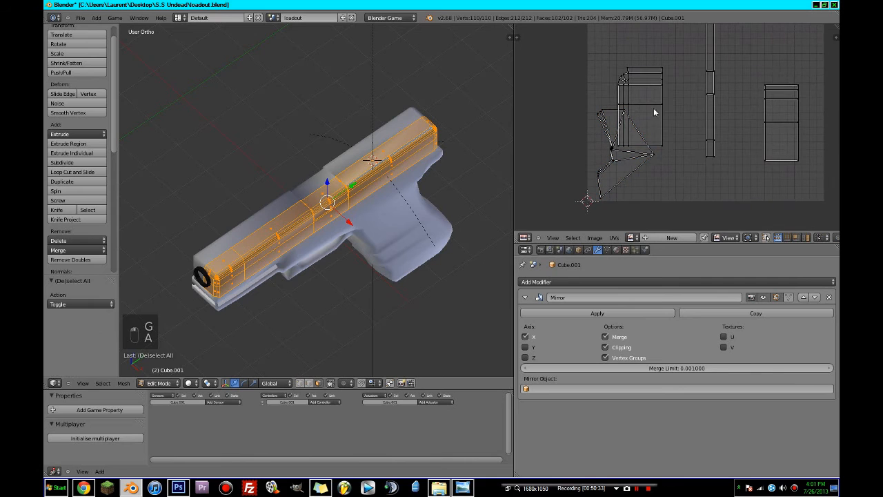
{"action": "key", "text": "l"}
{"action": "key", "text": "g"}
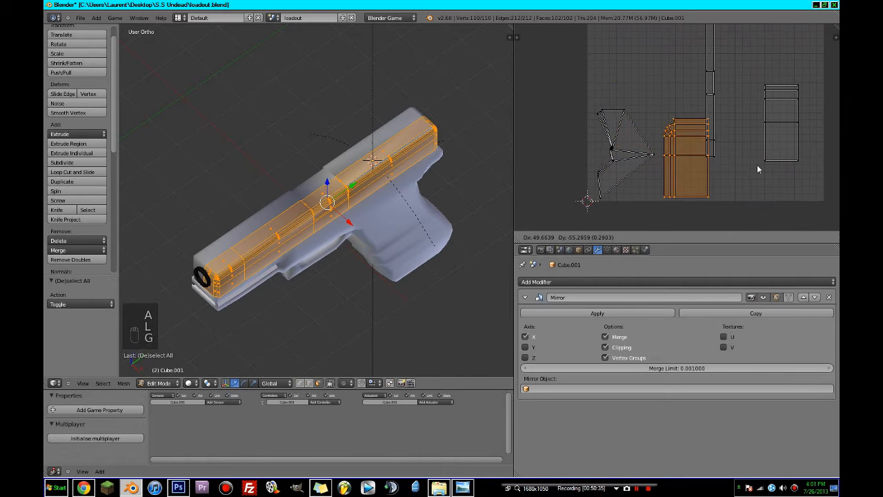
{"action": "left_click", "coordinate": [759, 163]}
{"action": "key", "text": "s"}
{"action": "key", "text": "g"}
{"action": "left_click", "coordinate": [781, 162]}
Step: Scale down the muzzle UV island and place it directly beside the rear-face island
{"action": "key", "text": "a"}
{"action": "key", "text": "l"}
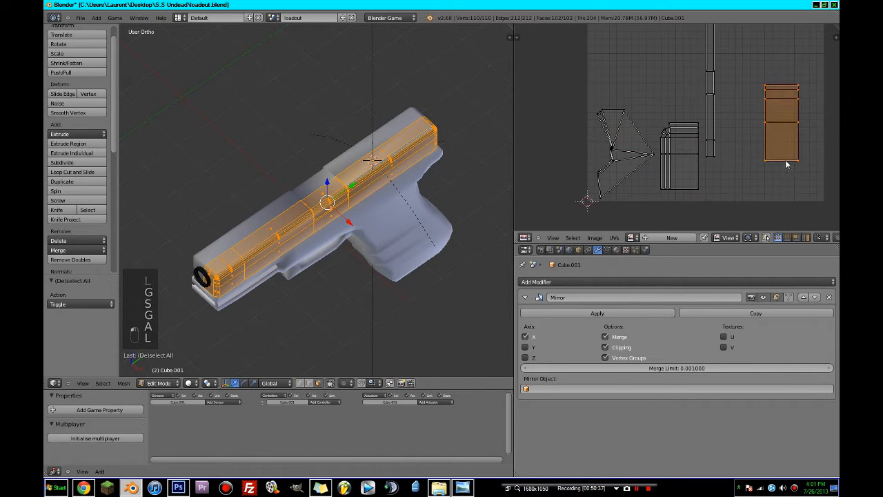
{"action": "key", "text": "g"}
{"action": "left_click", "coordinate": [735, 189]}
{"action": "key", "text": "s"}
{"action": "left_click", "coordinate": [793, 168]}
{"action": "key", "text": "g"}
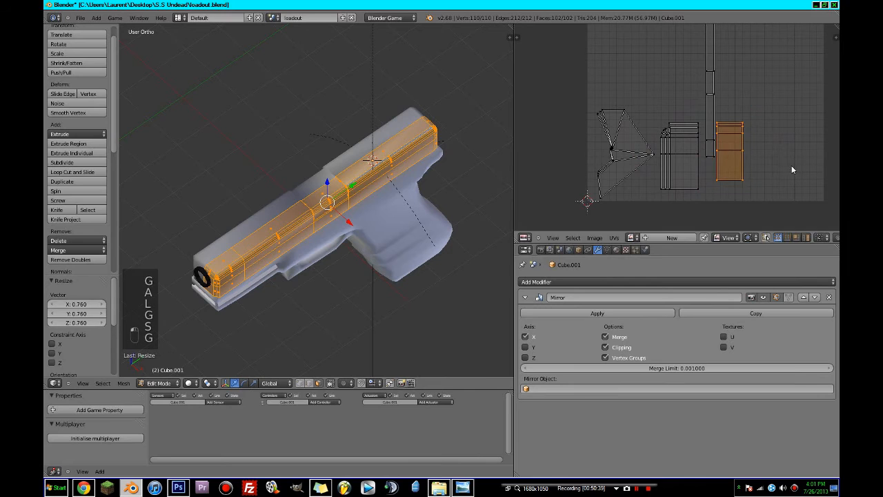
{"action": "left_click", "coordinate": [784, 174]}
{"action": "key", "text": "s"}
{"action": "left_click", "coordinate": [780, 160]}
Step: Select all sections of the narrow top-face UV strip and rotate it 90 degrees to lie horizontally
{"action": "key", "text": "a"}
{"action": "scroll", "coordinate": [721, 98], "scroll_direction": "down", "scroll_amount": 2}
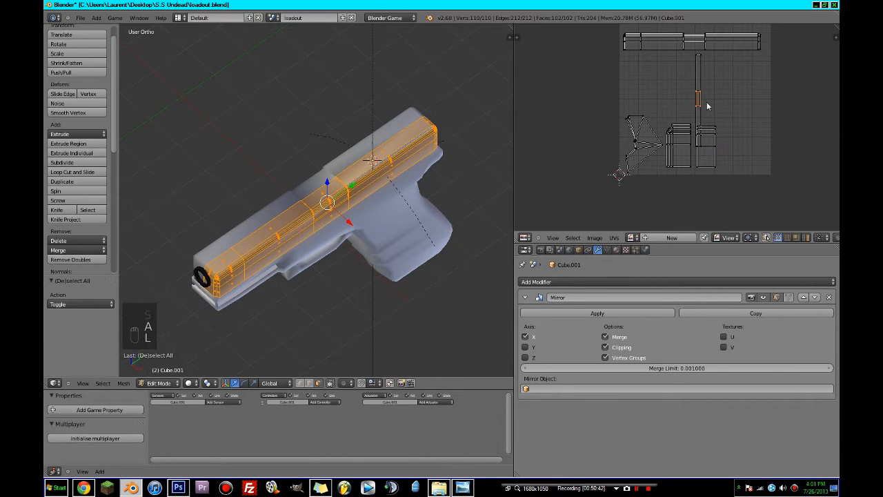
{"action": "key", "text": "shift+l"}
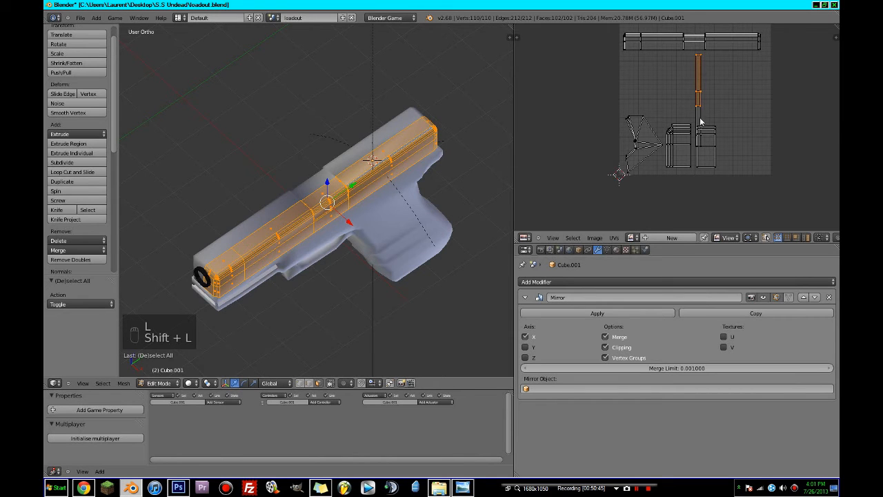
{"action": "key", "text": "shift+l"}
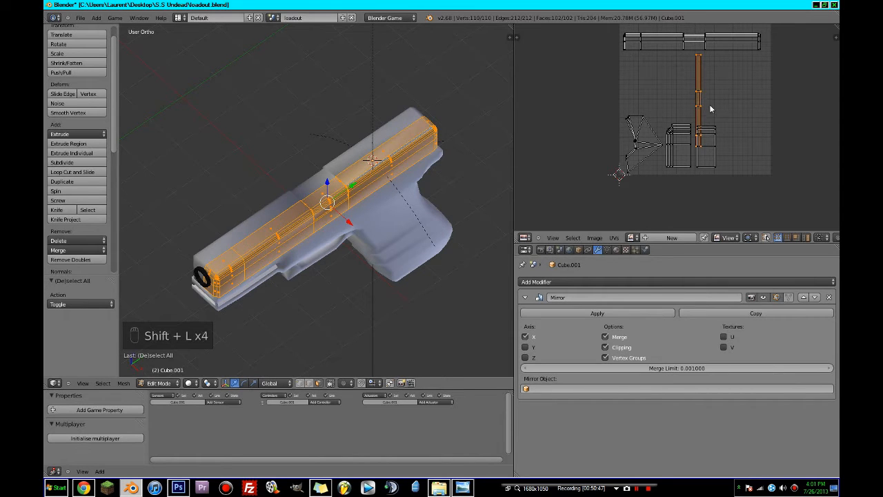
{"action": "type", "text": "r90"}
{"action": "key", "text": "Return"}
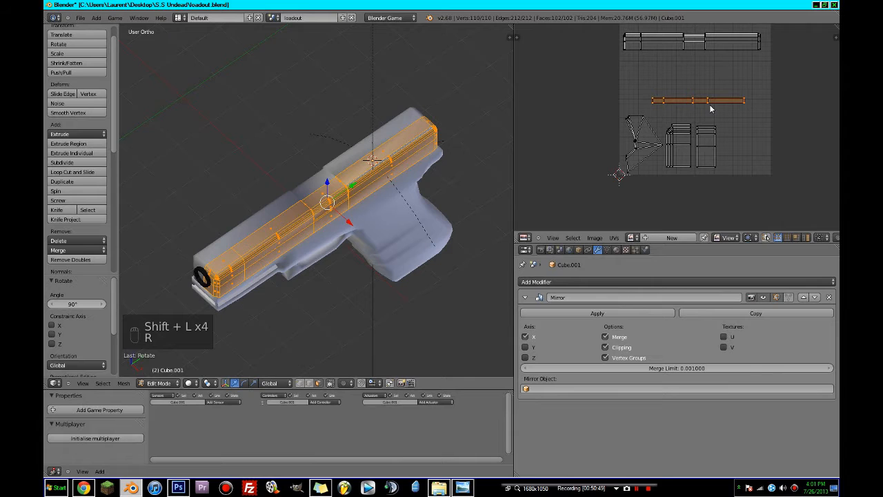
Step: Scale up the top-face UV strip to match the side island's length and move it just below that island
{"action": "key", "text": "s"}
{"action": "left_click", "coordinate": [728, 122]}
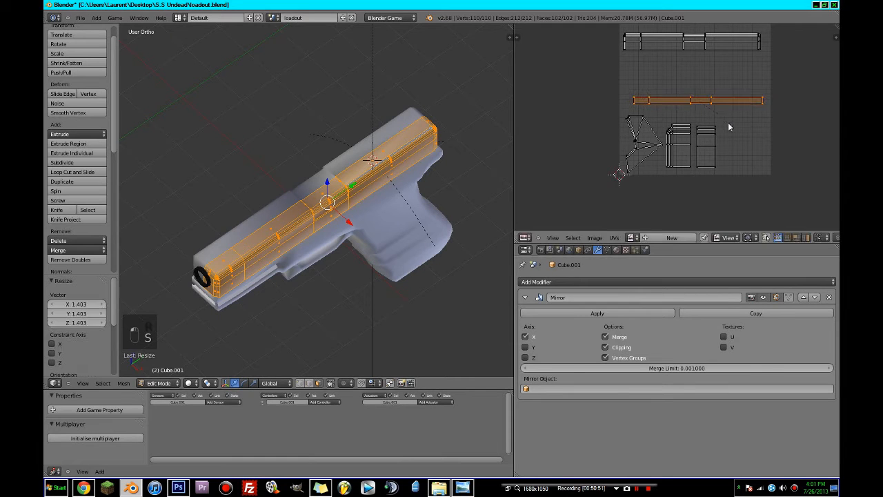
{"action": "key", "text": "g"}
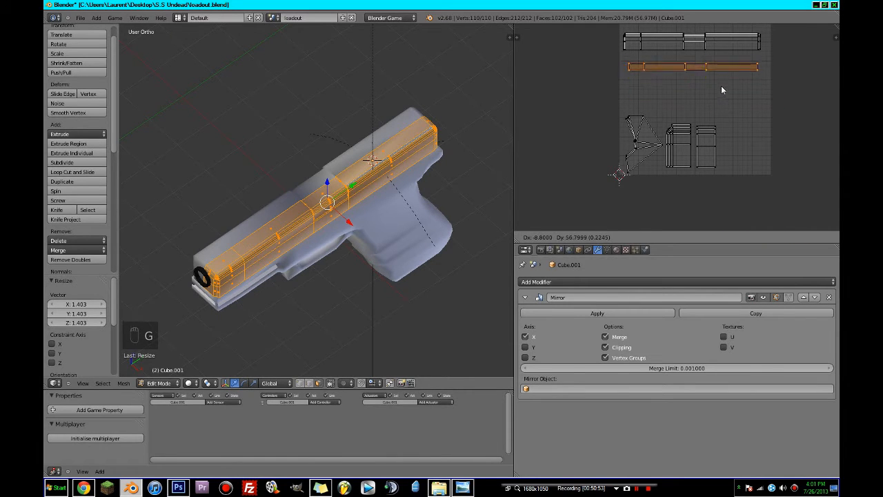
{"action": "left_click", "coordinate": [720, 82]}
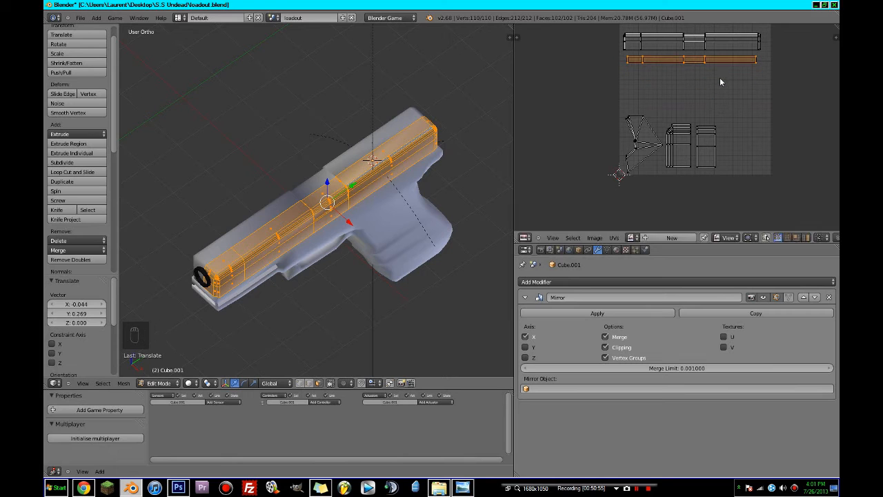
{"action": "key", "text": "s"}
{"action": "left_click", "coordinate": [722, 81]}
Step: Add the side island to the selected top strip, scale both by about 1.05 and move them down within the UV square
{"action": "middle_click_drag", "start_coordinate": [721, 82], "coordinate": [724, 129]}
{"action": "key", "text": "c"}
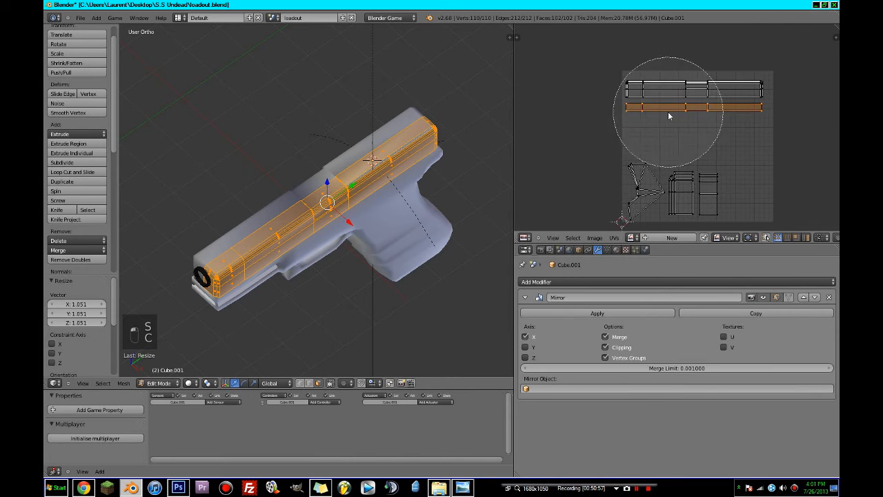
{"action": "left_click_drag", "start_coordinate": [636, 81], "coordinate": [752, 77]}
{"action": "right_click", "coordinate": [756, 78]}
{"action": "key", "text": "s"}
{"action": "left_click", "coordinate": [778, 82]}
{"action": "key", "text": "g"}
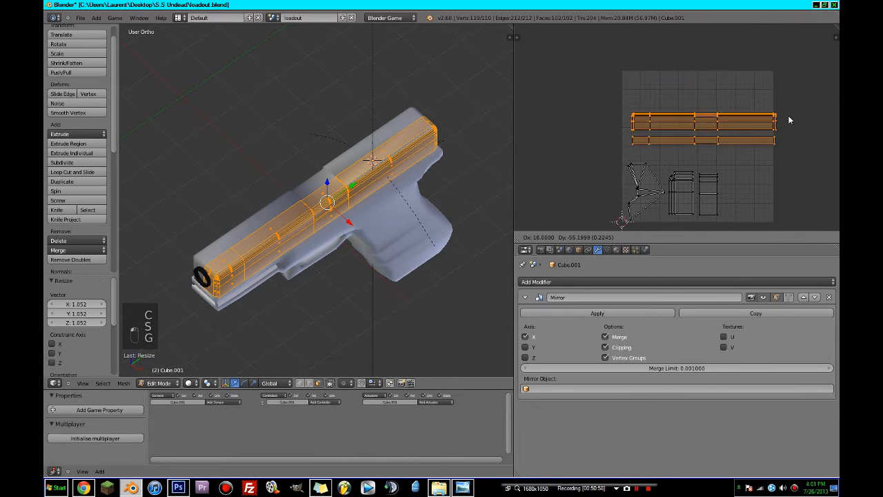
{"action": "left_click", "coordinate": [783, 118]}
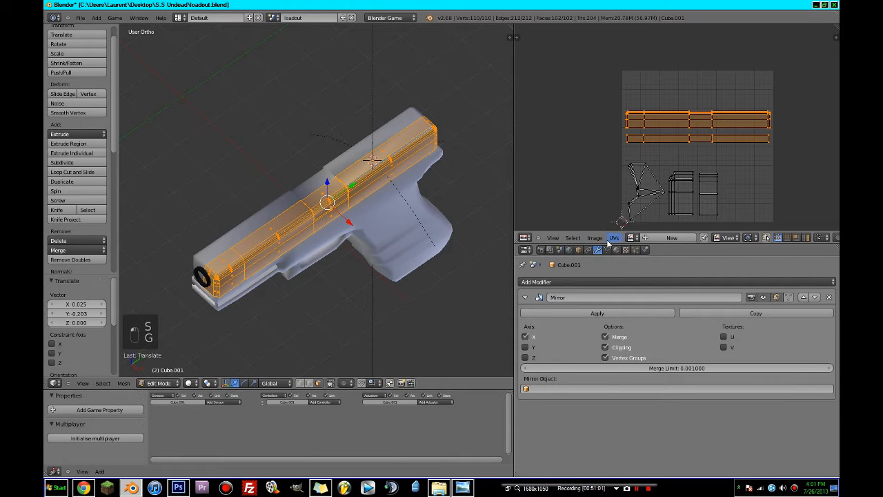
Step: Set the render bake mode to Ambient Occlusion
{"action": "left_click", "coordinate": [542, 250]}
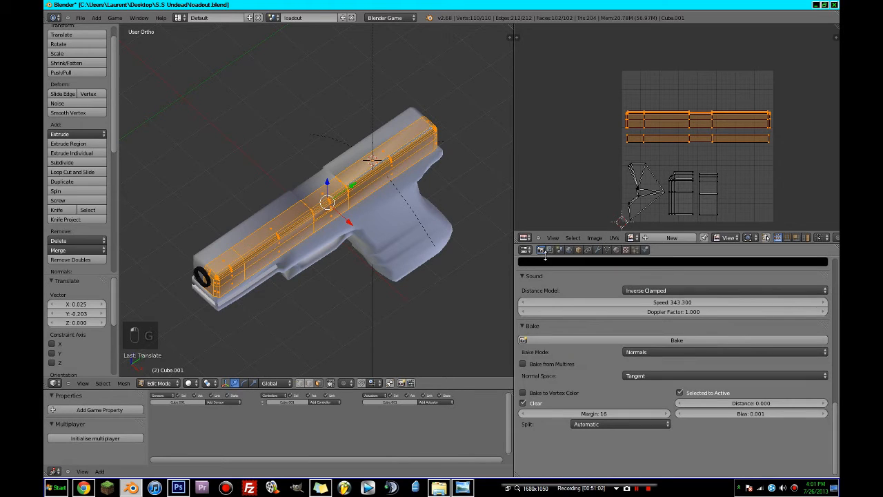
{"action": "left_click", "coordinate": [628, 349]}
{"action": "left_click", "coordinate": [631, 334]}
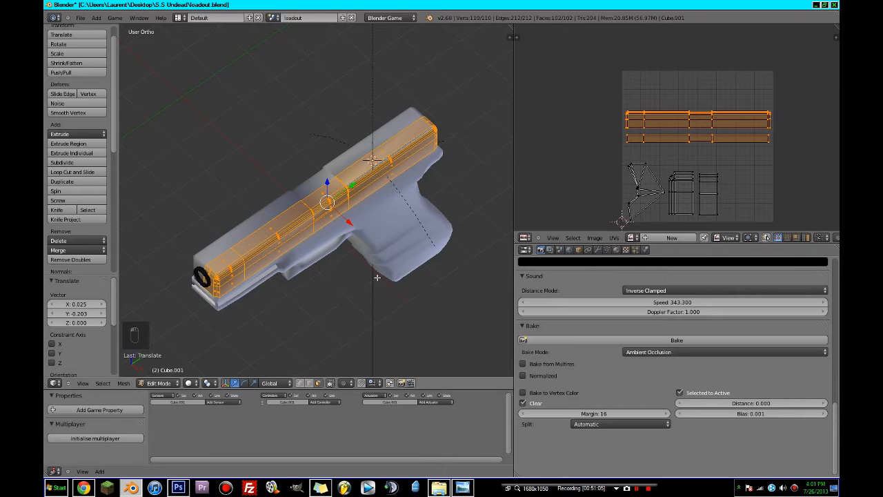
Step: Create a blank 1024 x 1024 image named glock_slide_ao and bake the ambient occlusion into it
{"action": "left_click", "coordinate": [668, 237]}
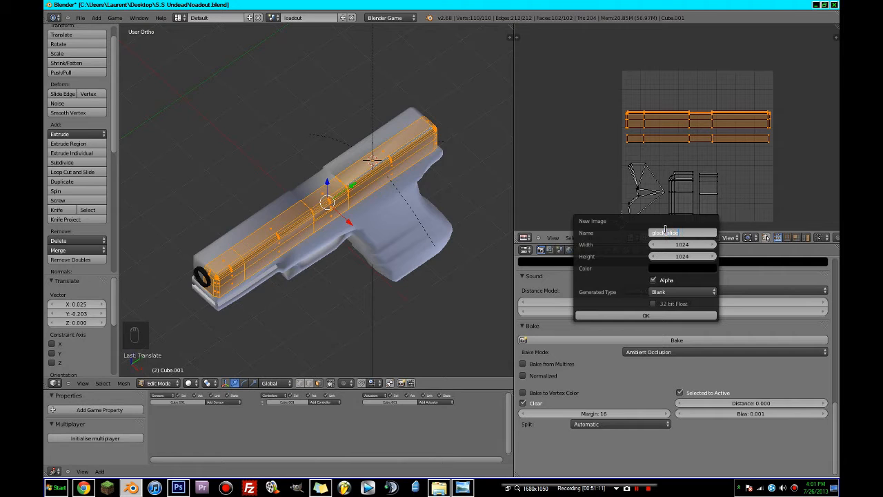
{"action": "type", "text": "glock_slide_ao"}
{"action": "key", "text": "Return"}
{"action": "left_click", "coordinate": [636, 318]}
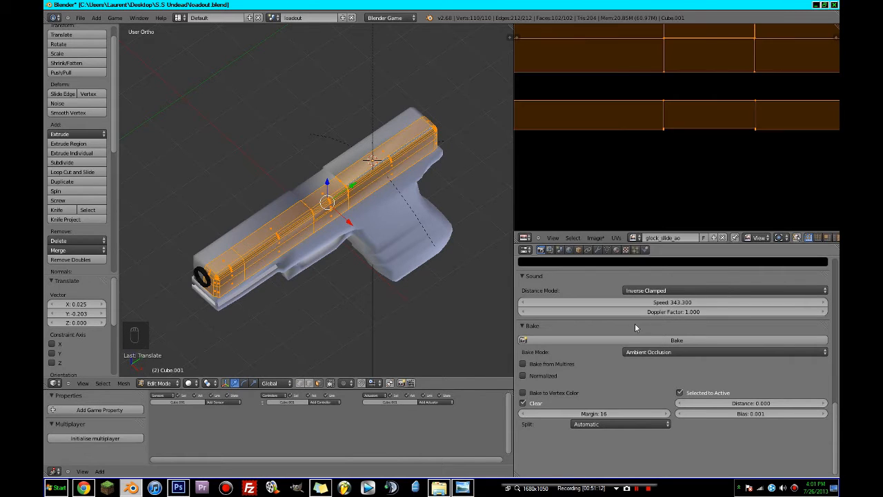
{"action": "key", "text": "Home"}
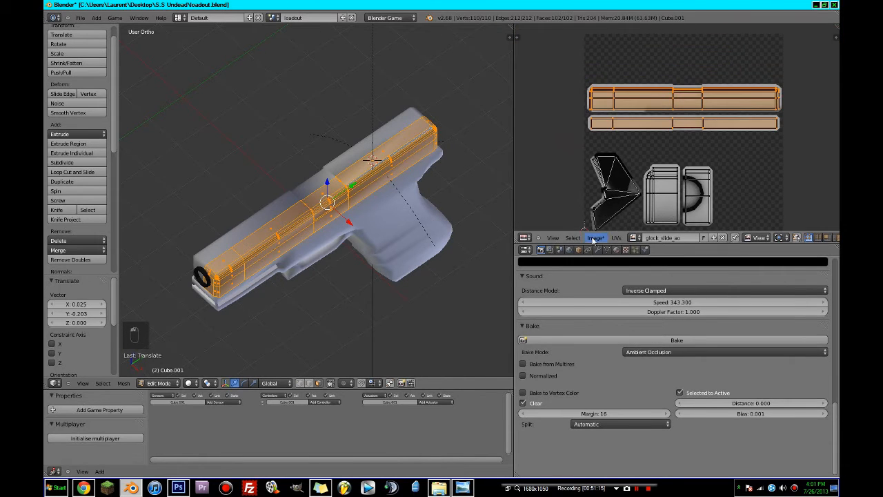
Step: Save the baked image as glock_slide_ao.png in the textures\weapons folder, then save the blend file
{"action": "left_click", "coordinate": [594, 238]}
{"action": "left_click", "coordinate": [619, 175]}
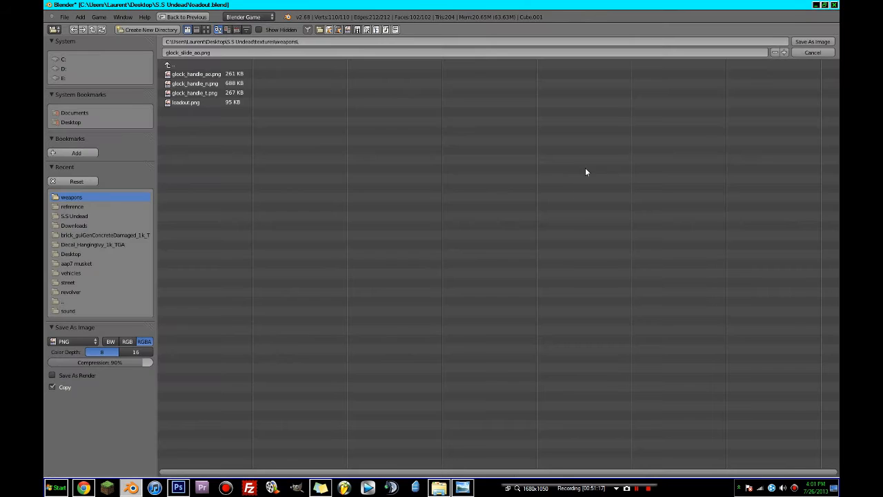
{"action": "left_click", "coordinate": [214, 53]}
{"action": "left_click", "coordinate": [813, 42]}
{"action": "key", "text": "ctrl+s"}
{"action": "left_click", "coordinate": [303, 207]}
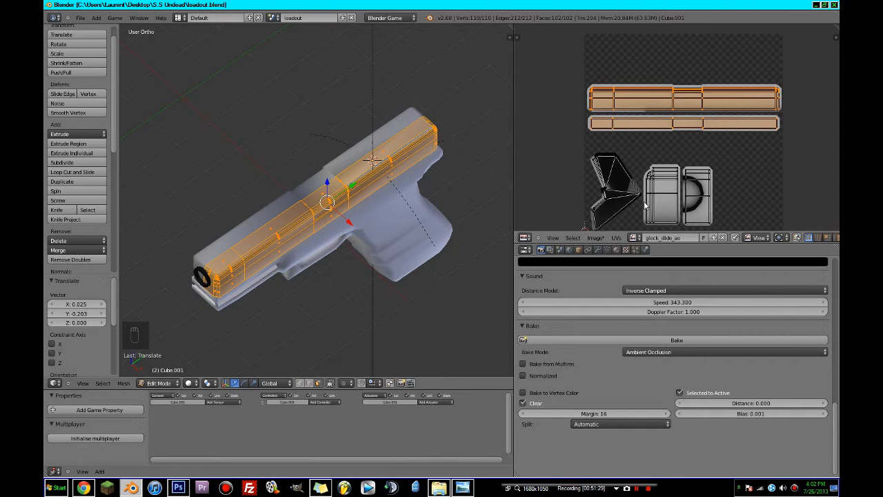
{"action": "left_click", "coordinate": [617, 238]}
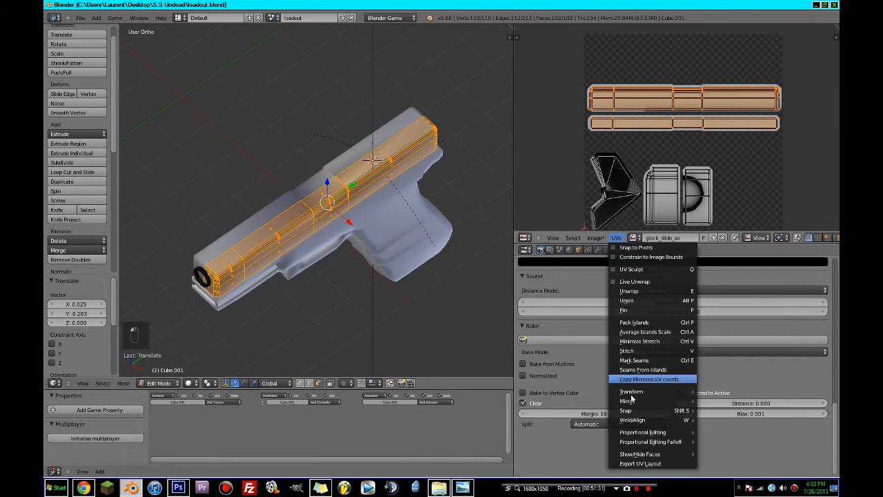
{"action": "left_click", "coordinate": [627, 462]}
{"action": "left_click", "coordinate": [181, 83]}
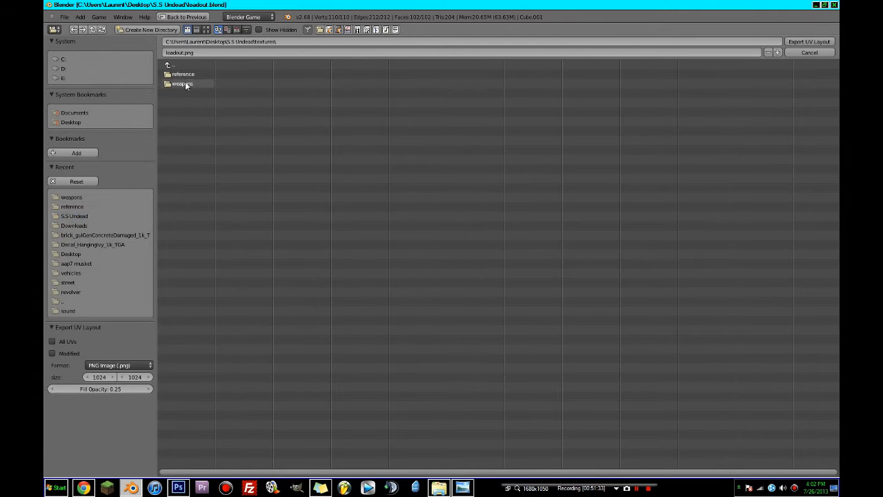
{"action": "left_click", "coordinate": [791, 53]}
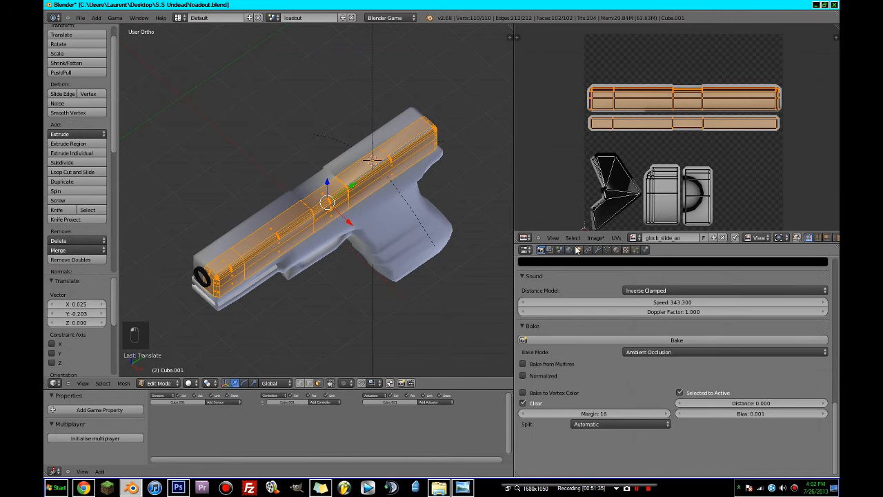
Step: Save the blend file, then switch to Photoshop and close the handle texture document
{"action": "key", "text": "ctrl+s"}
{"action": "left_click", "coordinate": [182, 258]}
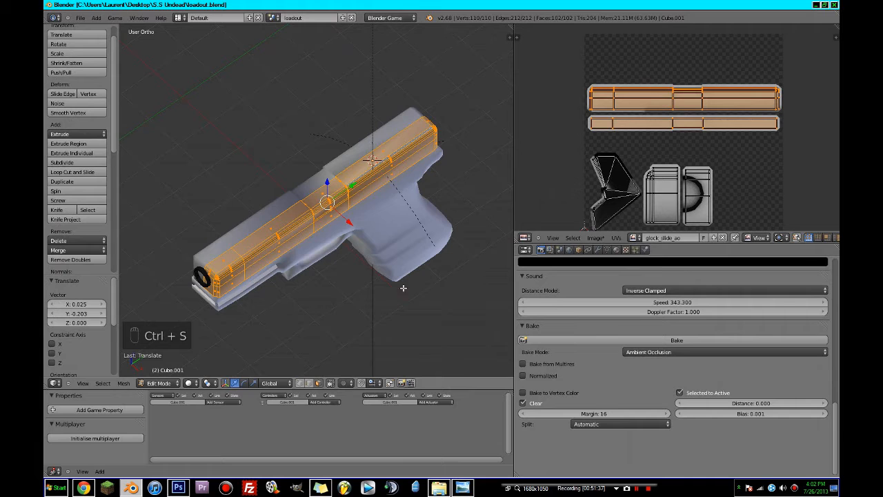
{"action": "left_click", "coordinate": [178, 487]}
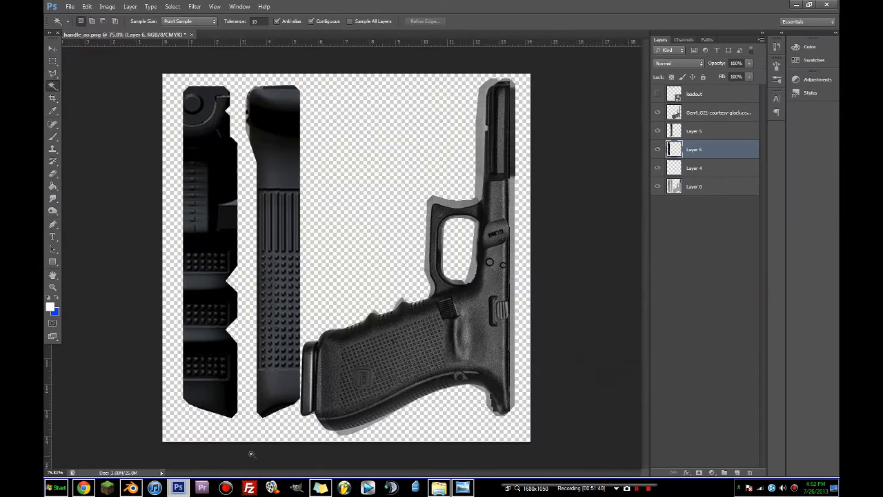
{"action": "left_click", "coordinate": [193, 35]}
{"action": "left_click", "coordinate": [442, 182]}
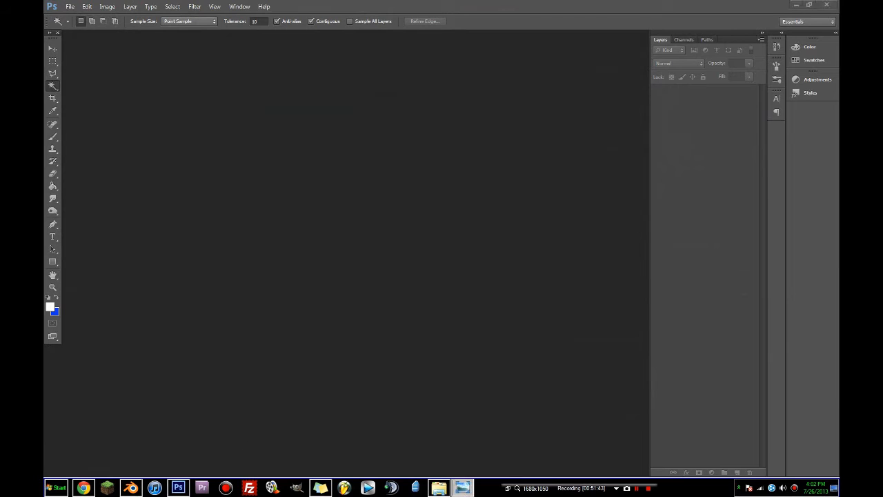
Step: Open glock_slide_ao.png and place the loadout UV layout over it as a new layer
{"action": "left_click", "coordinate": [66, 154]}
{"action": "double_click", "coordinate": [66, 165]}
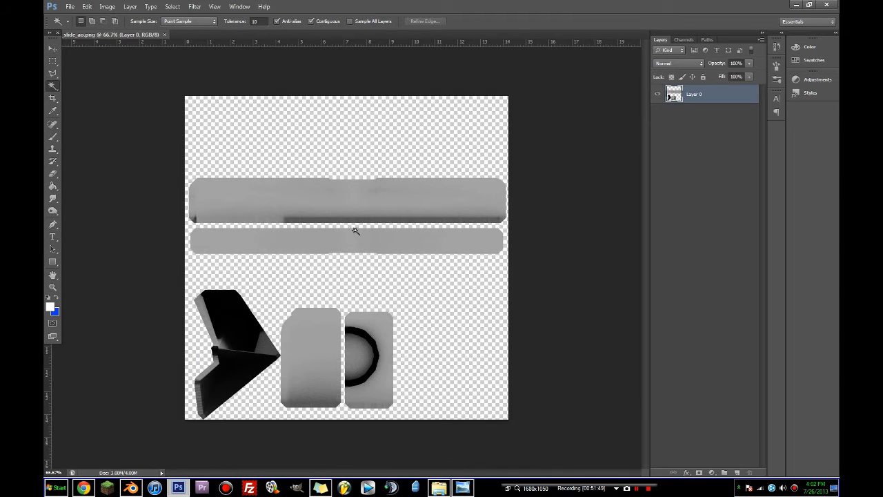
{"action": "key", "text": "Return"}
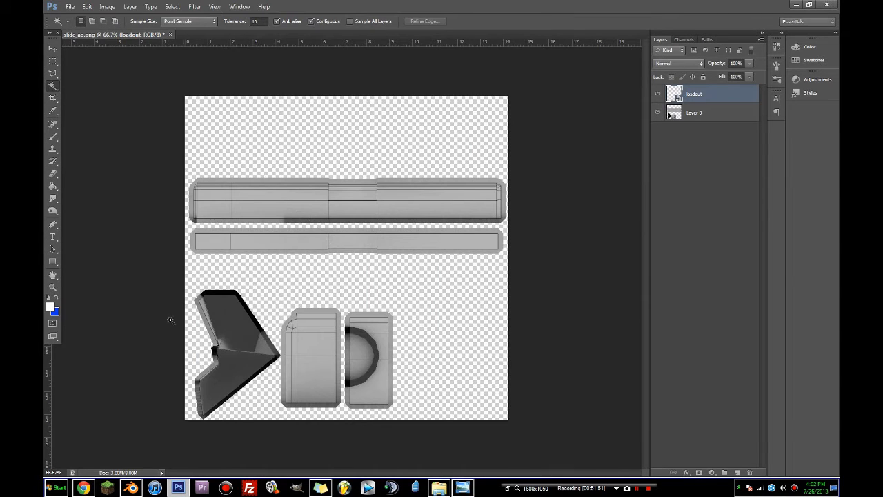
Step: Place the Gen4_G21-courtesy-glock.com pistol photo as a layer, with its slide over the large upper UV island
{"action": "key", "text": "alt+Tab"}
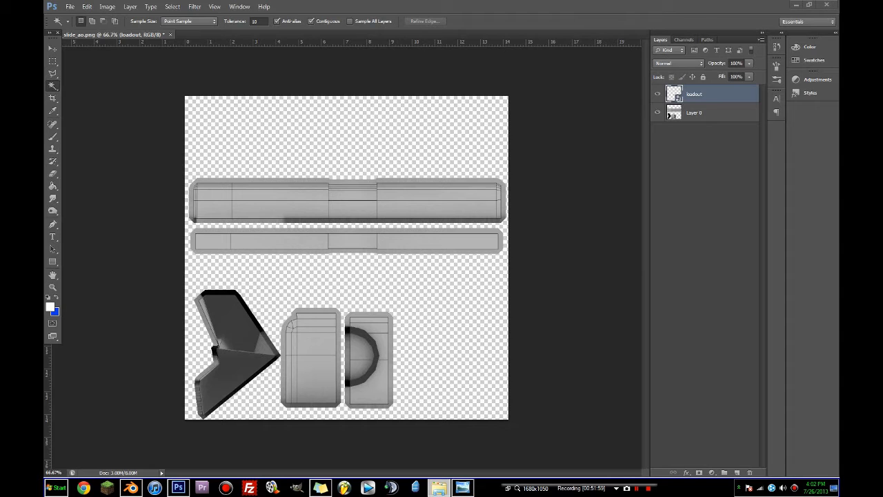
{"action": "left_click_drag", "start_coordinate": [45, 265], "coordinate": [161, 264]}
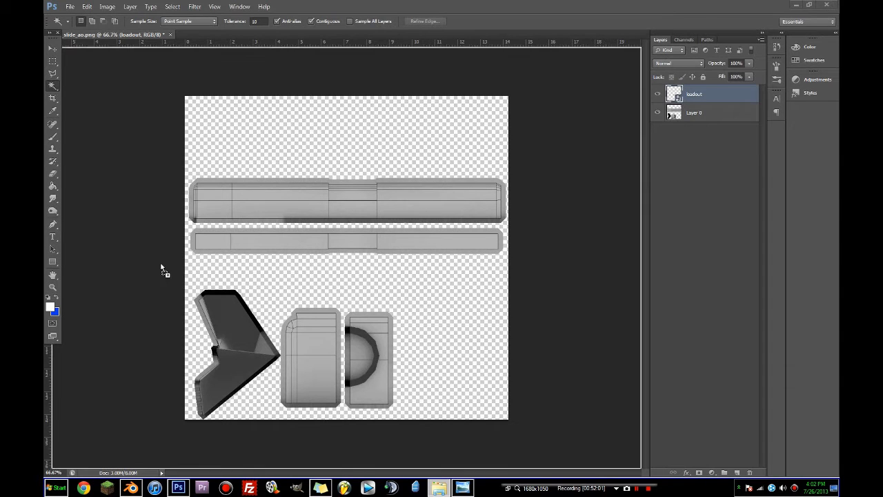
{"action": "left_click_drag", "start_coordinate": [323, 261], "coordinate": [329, 265]}
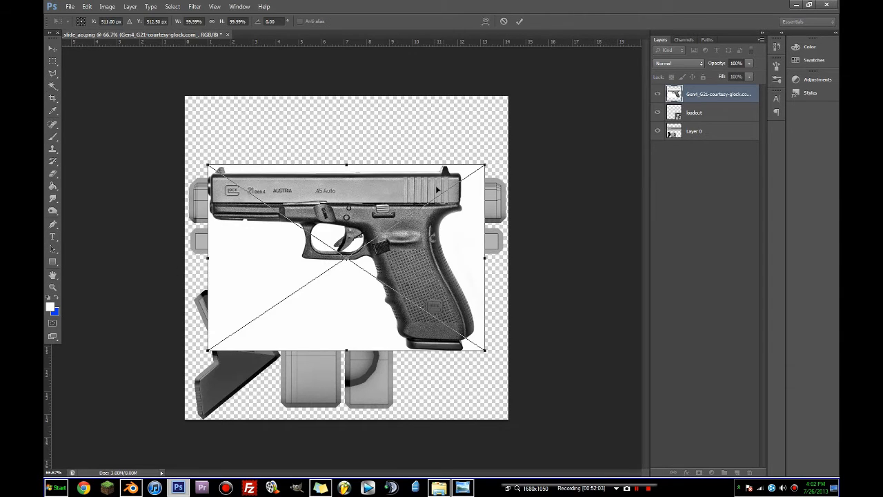
{"action": "left_click_drag", "start_coordinate": [436, 189], "coordinate": [419, 207]}
{"action": "key", "text": "Return"}
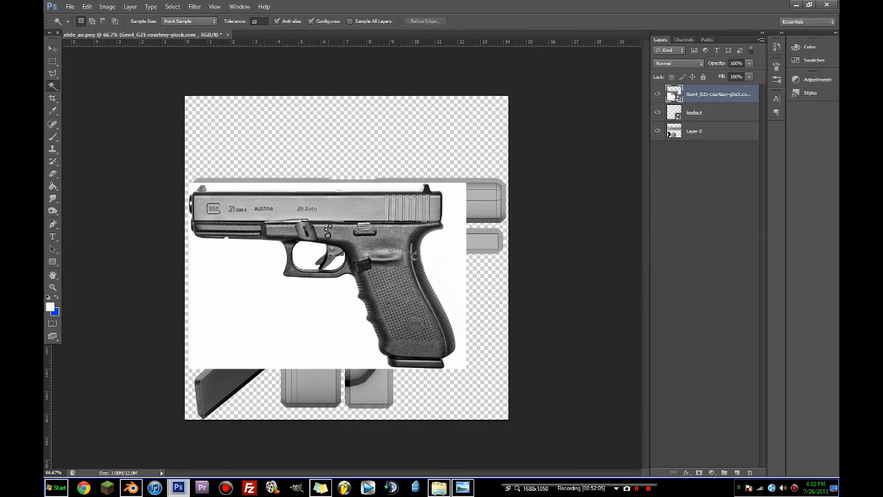
Step: Select everything outside a rectangle around the photo's slide and try to delete it from the pistol photo layer
{"action": "left_click", "coordinate": [53, 61]}
{"action": "left_click_drag", "start_coordinate": [185, 163], "coordinate": [473, 220]}
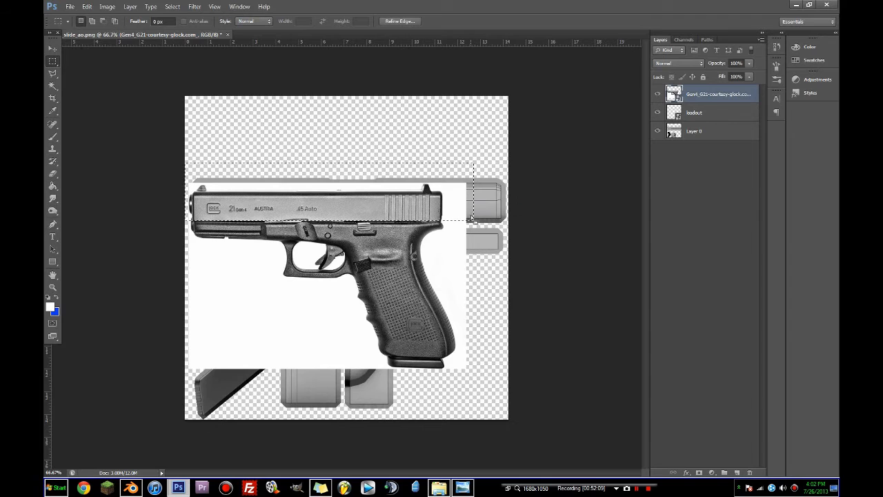
{"action": "left_click", "coordinate": [171, 6]}
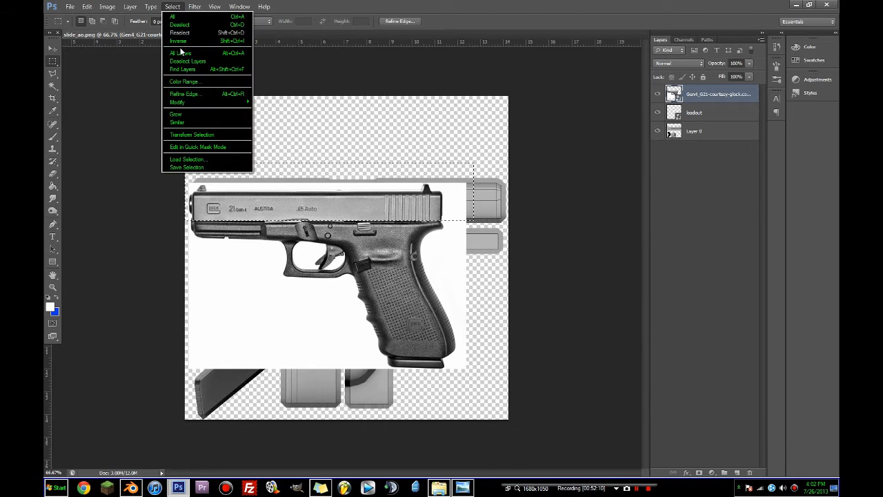
{"action": "left_click", "coordinate": [184, 42]}
{"action": "key", "text": "Delete"}
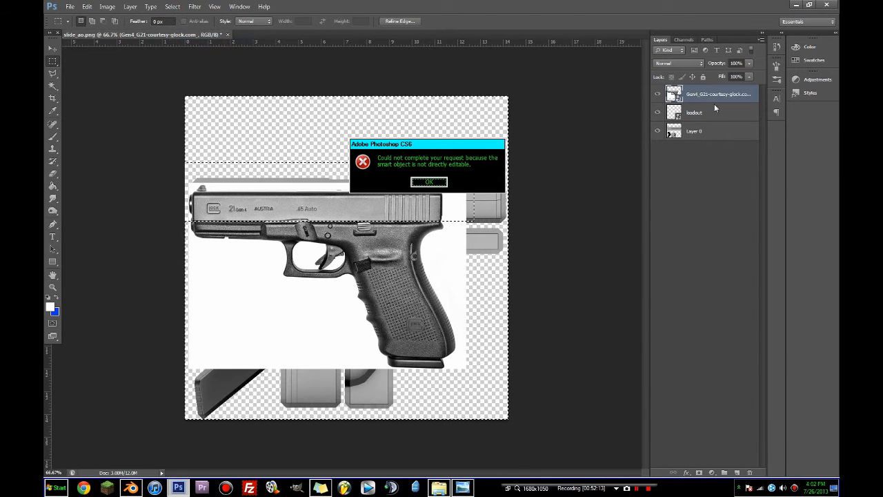
{"action": "left_click", "coordinate": [419, 182]}
{"action": "double_click", "coordinate": [708, 92]}
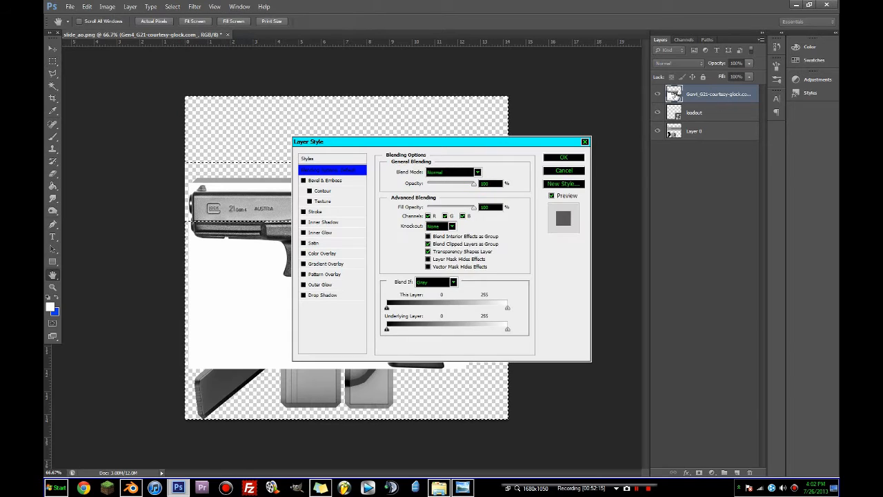
{"action": "key", "text": "Escape"}
{"action": "double_click", "coordinate": [676, 96]}
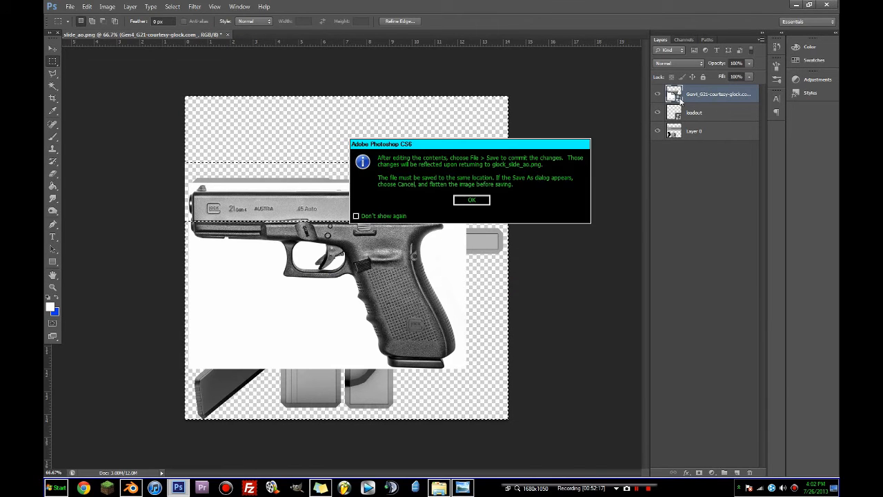
{"action": "left_click", "coordinate": [471, 200]}
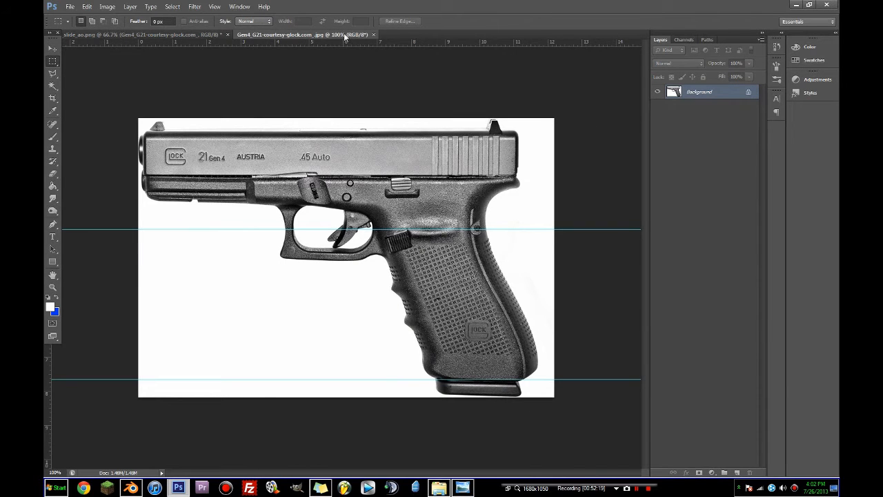
{"action": "left_click", "coordinate": [374, 35]}
Step: Rasterize the pistol photo layer, delete the selected area outside the slide and deselect
{"action": "right_click", "coordinate": [724, 92]}
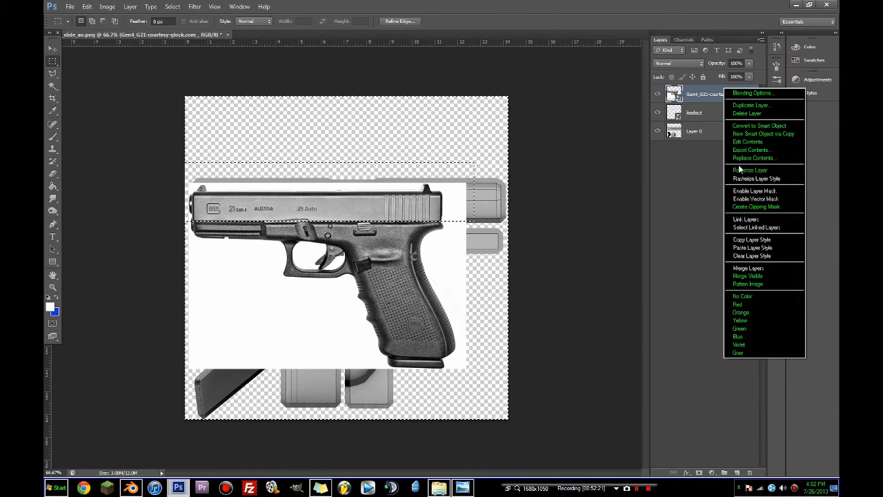
{"action": "left_click", "coordinate": [750, 170]}
{"action": "key", "text": "Delete"}
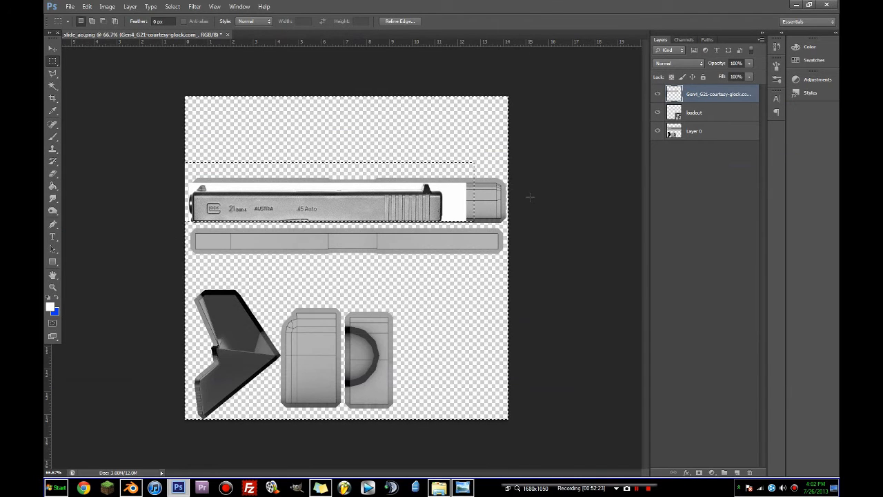
{"action": "key", "text": "ctrl+d"}
Step: Select the white background above and behind the photo's slide with the Magic Wand, delete it and deselect
{"action": "left_click", "coordinate": [52, 85]}
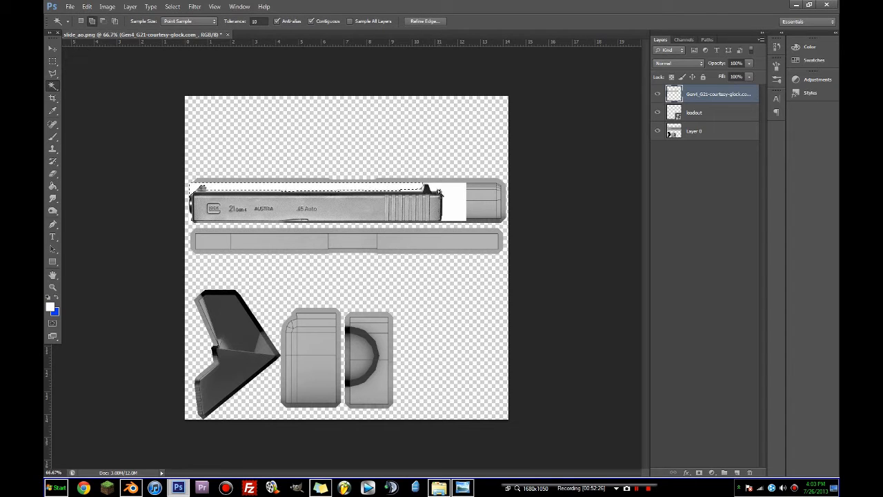
{"action": "left_click", "coordinate": [449, 197], "text": "shift"}
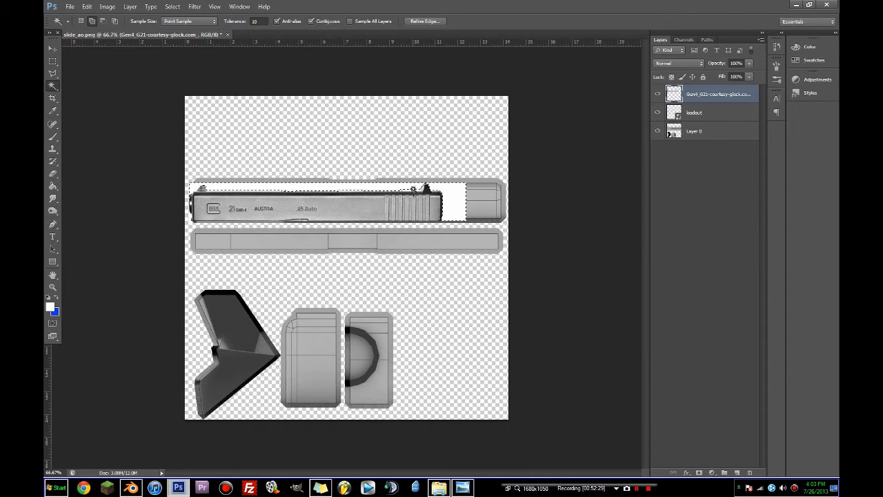
{"action": "left_click", "coordinate": [338, 190], "text": "shift"}
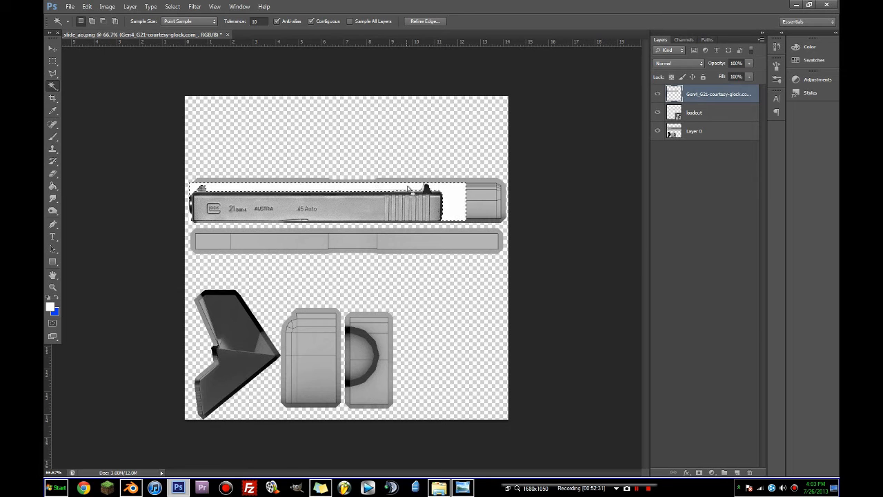
{"action": "key", "text": "Delete"}
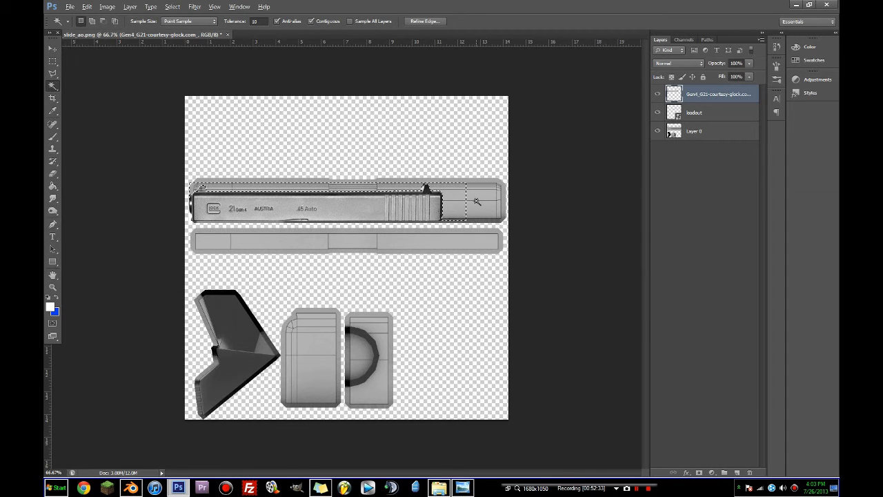
{"action": "scroll", "coordinate": [427, 216], "scroll_direction": "up", "scroll_amount": 3, "text": "alt"}
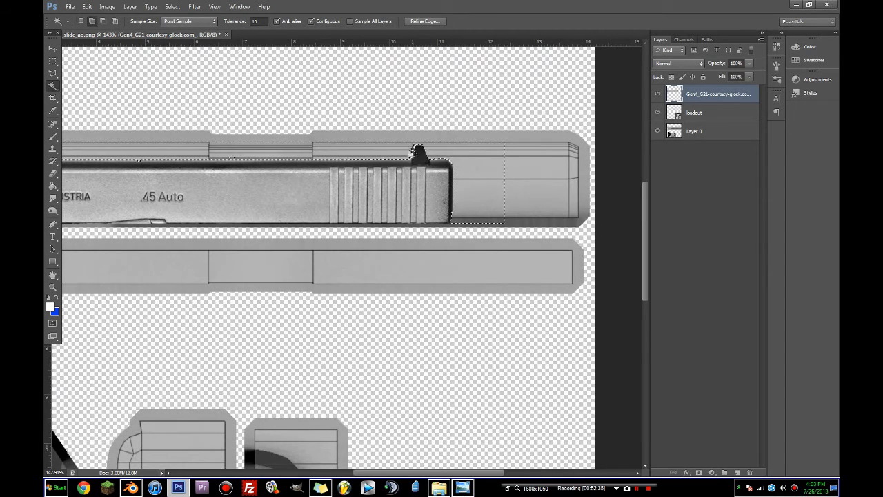
{"action": "key", "text": "ctrl+d"}
Step: Remove the leftover white patch in front of the rear sight from the photo layer and clear the selection
{"action": "scroll", "coordinate": [487, 205], "scroll_direction": "up", "scroll_amount": 5, "text": "alt"}
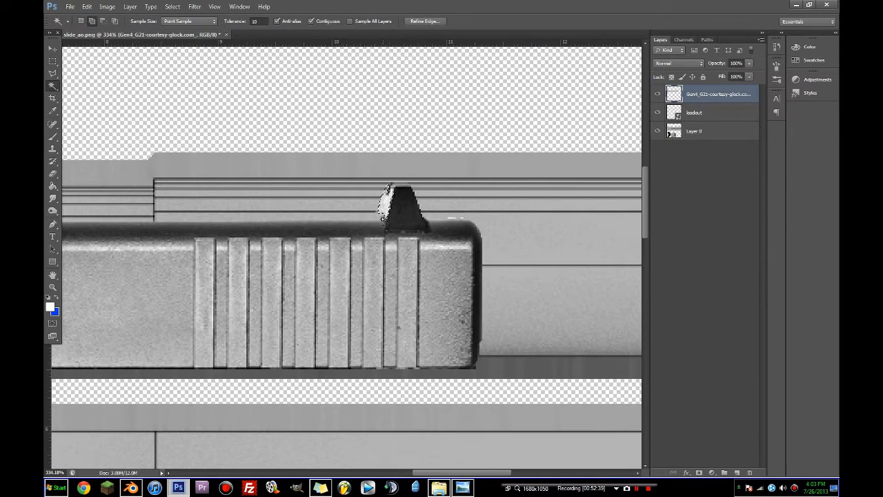
{"action": "left_click", "coordinate": [389, 191], "text": "shift"}
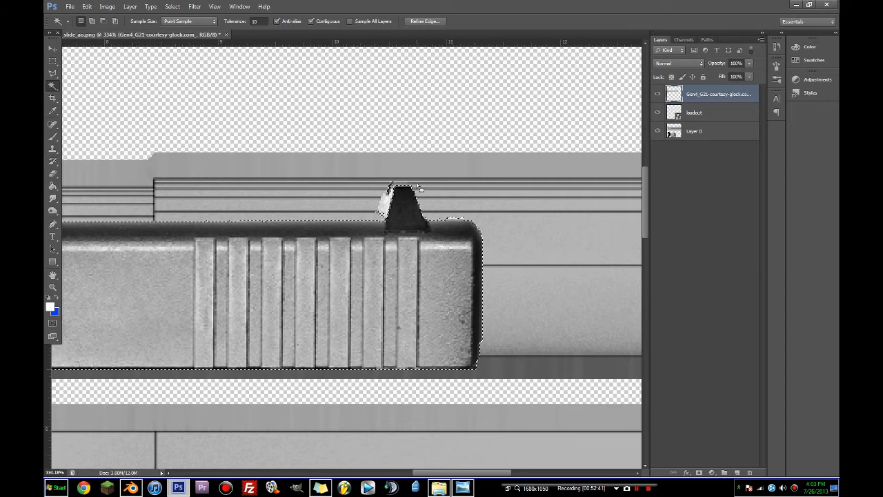
{"action": "left_click", "coordinate": [173, 7]}
{"action": "left_click", "coordinate": [183, 40]}
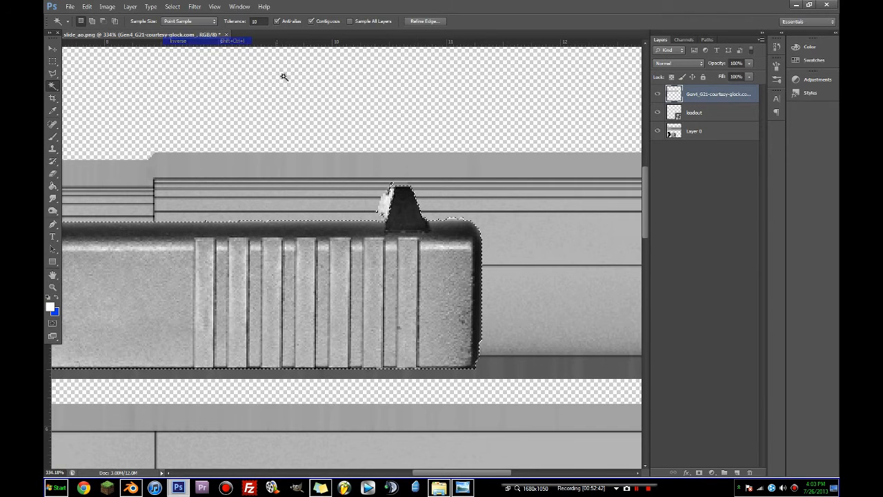
{"action": "key", "text": "Delete"}
{"action": "key", "text": "ctrl+z"}
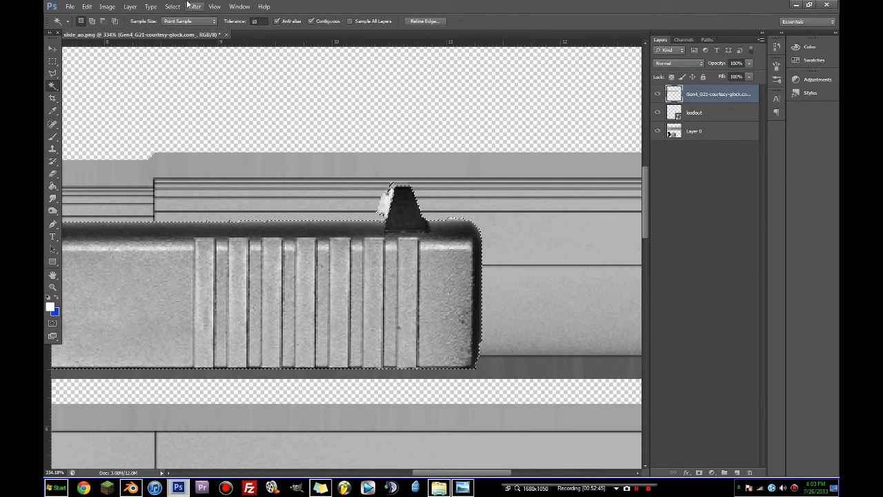
{"action": "left_click", "coordinate": [172, 7]}
{"action": "left_click", "coordinate": [178, 41]}
{"action": "key", "text": "Delete"}
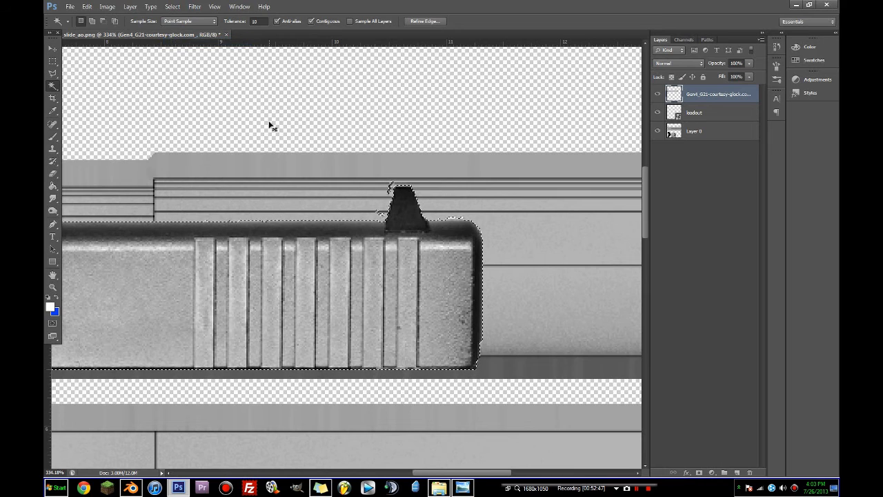
{"action": "key", "text": "ctrl+d"}
Step: Clean up the stray edge pixels beside the base of the rear sight using a rectangular selection
{"action": "left_click", "coordinate": [53, 61]}
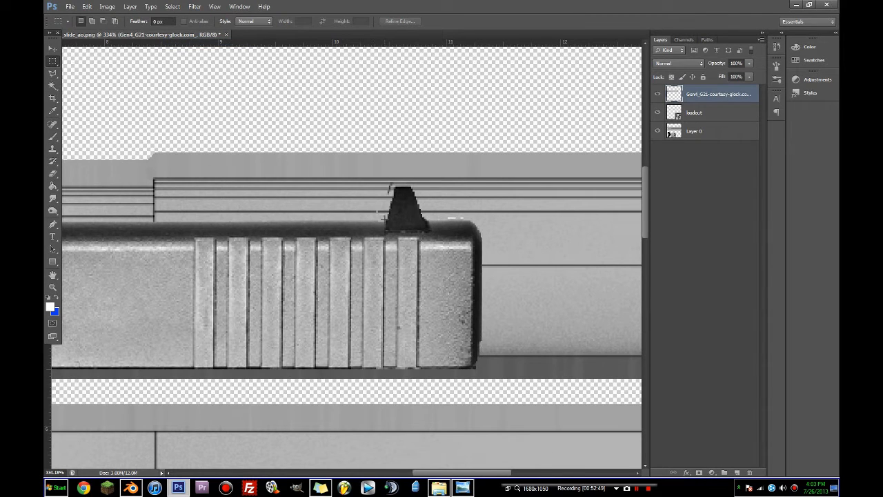
{"action": "left_click_drag", "start_coordinate": [384, 220], "coordinate": [356, 200]}
{"action": "key", "text": "ctrl+d"}
{"action": "scroll", "coordinate": [425, 158], "scroll_direction": "down", "scroll_amount": 1}
{"action": "scroll", "coordinate": [426, 158], "scroll_direction": "down", "scroll_amount": 4, "text": "alt"}
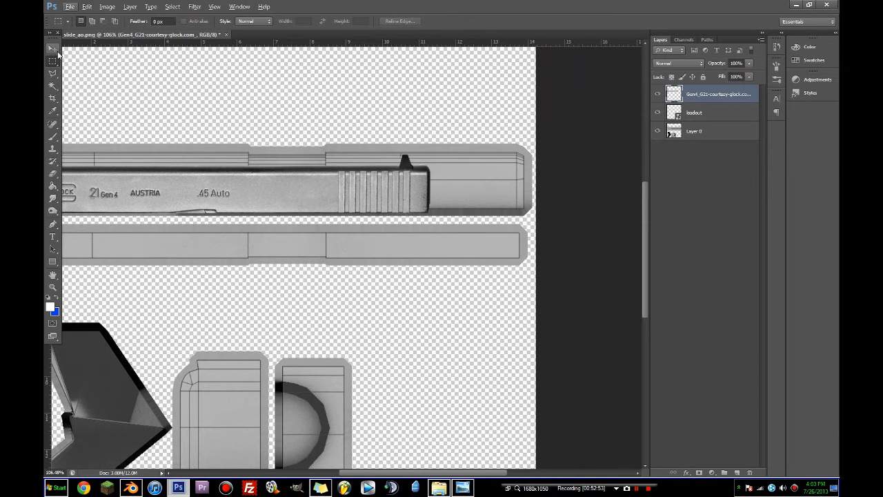
Step: Enlarge the slide photo with Free Transform so it fills the length and height of the upper UV island
{"action": "left_click", "coordinate": [53, 50]}
{"action": "scroll", "coordinate": [372, 177], "scroll_direction": "left", "scroll_amount": 3}
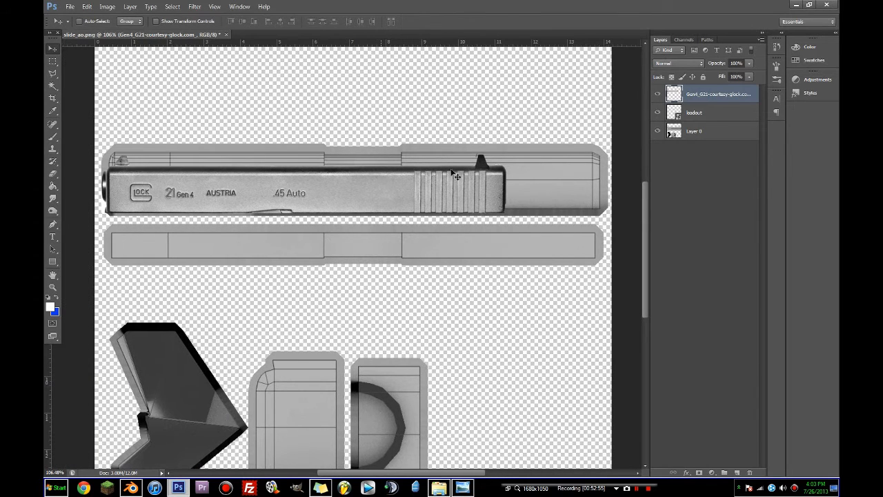
{"action": "key", "text": "ctrl+t"}
{"action": "left_click_drag", "start_coordinate": [506, 153], "coordinate": [603, 124]}
{"action": "left_click_drag", "start_coordinate": [352, 140], "coordinate": [352, 135]}
{"action": "key", "text": "Return"}
Step: Move the photo layer beneath the loadout layer and nudge the slide photo up to align with the UV outline
{"action": "left_click_drag", "start_coordinate": [697, 96], "coordinate": [697, 116]}
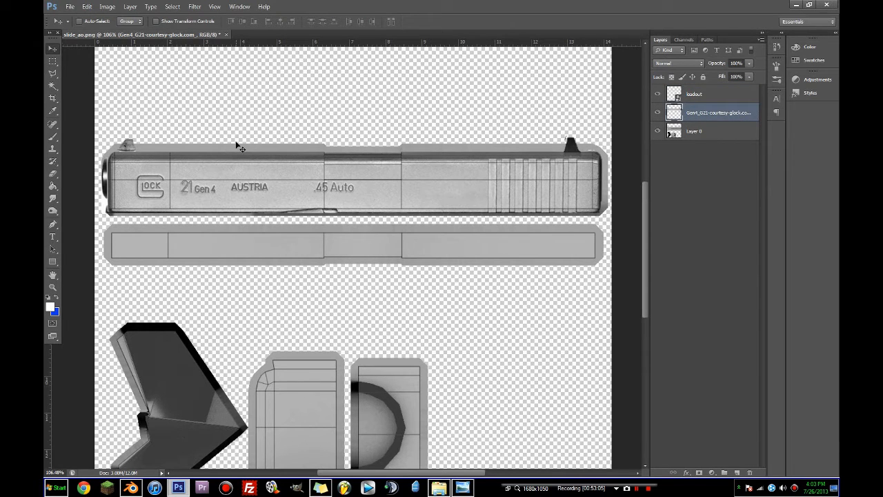
{"action": "key", "text": "Up"}
{"action": "key", "text": "Up"}
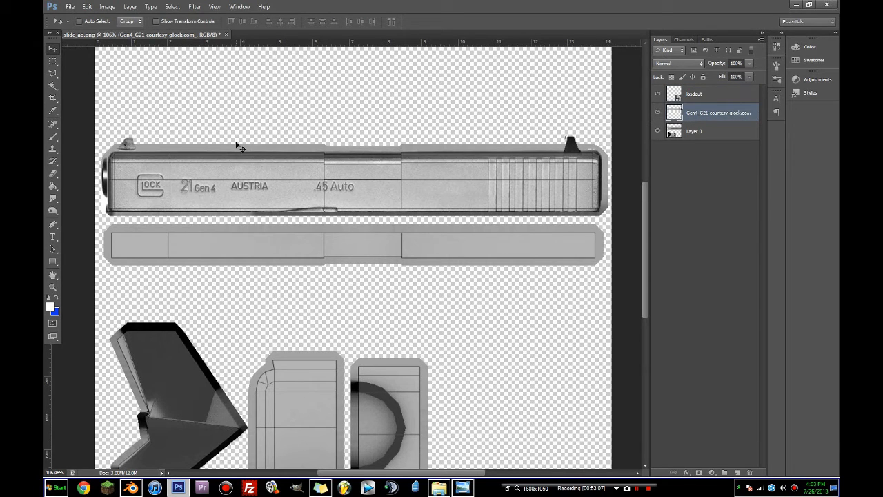
{"action": "key", "text": "Down"}
{"action": "key", "text": "Up"}
{"action": "key", "text": "Up"}
{"action": "key", "text": "Up"}
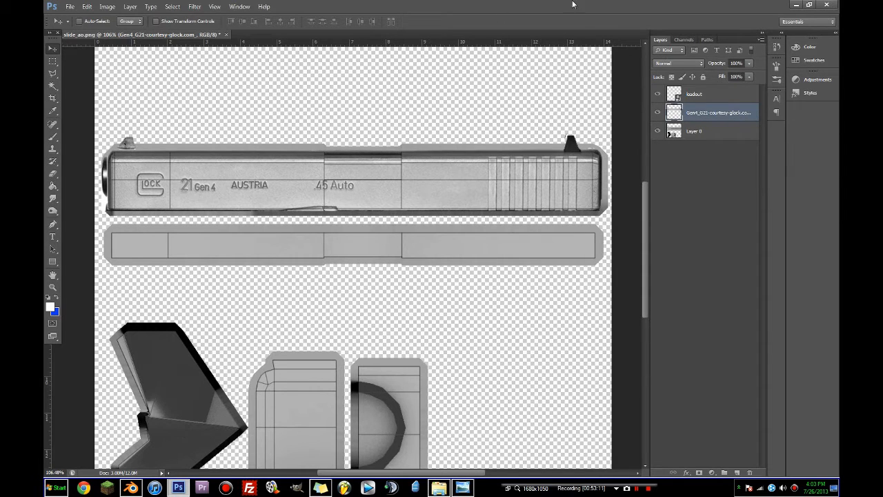
Step: Hide the loadout layer and set the slide photo layer's blend mode to Darken
{"action": "left_click", "coordinate": [657, 94]}
{"action": "left_click", "coordinate": [658, 94]}
{"action": "left_click", "coordinate": [657, 94]}
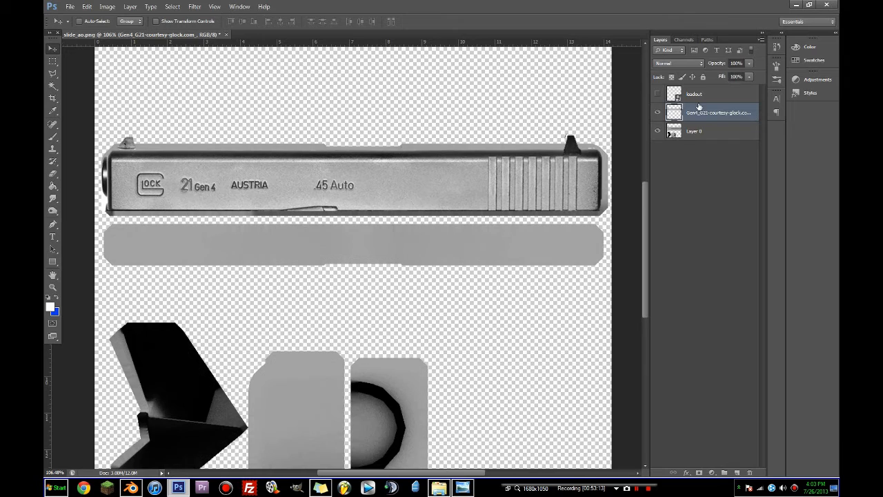
{"action": "scroll", "coordinate": [679, 62], "scroll_direction": "down", "scroll_amount": 1}
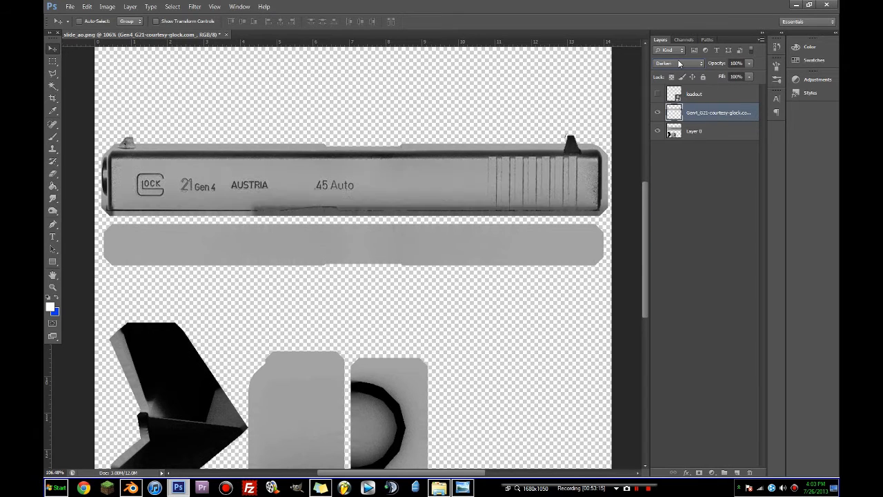
Step: Try different blend modes on the slide photo layer and settle on Overlay
{"action": "scroll", "coordinate": [679, 62], "scroll_direction": "up", "scroll_amount": 1}
{"action": "scroll", "coordinate": [679, 63], "scroll_direction": "down", "scroll_amount": 2}
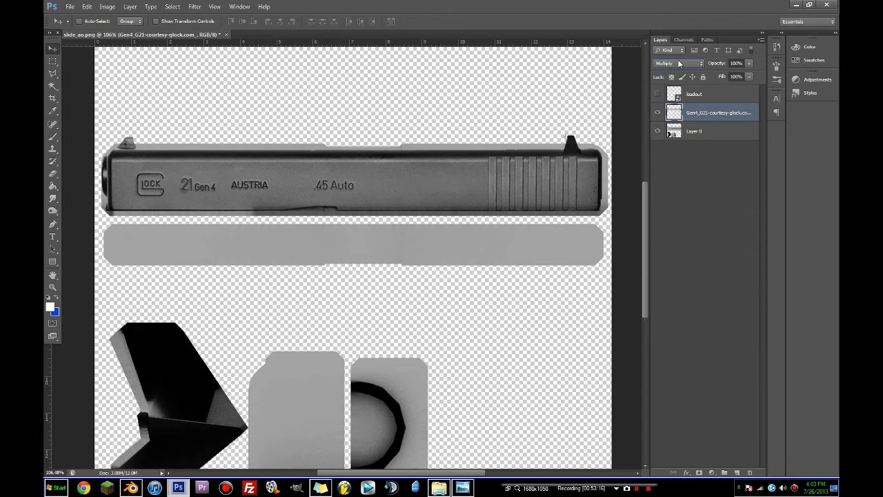
{"action": "scroll", "coordinate": [678, 62], "scroll_direction": "down", "scroll_amount": 3}
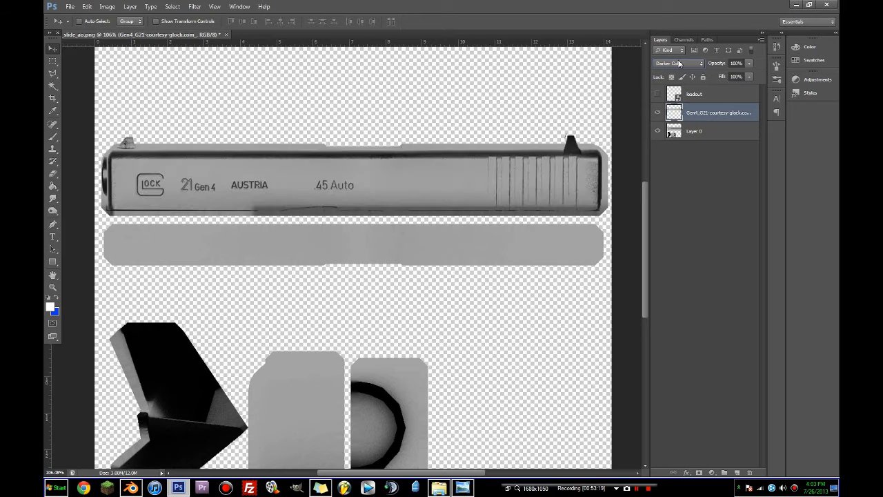
{"action": "scroll", "coordinate": [679, 62], "scroll_direction": "down", "scroll_amount": 6}
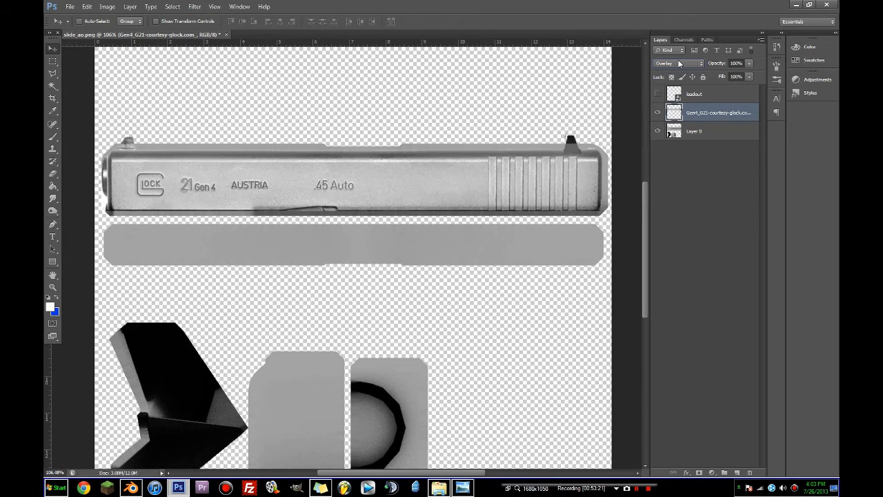
{"action": "scroll", "coordinate": [678, 63], "scroll_direction": "down", "scroll_amount": 1}
{"action": "scroll", "coordinate": [679, 64], "scroll_direction": "up", "scroll_amount": 1}
Step: Duplicate the slide photo layer and, with the loadout layer shown, move the copy down over the lower slide UV island
{"action": "left_click_drag", "start_coordinate": [714, 110], "coordinate": [737, 472]}
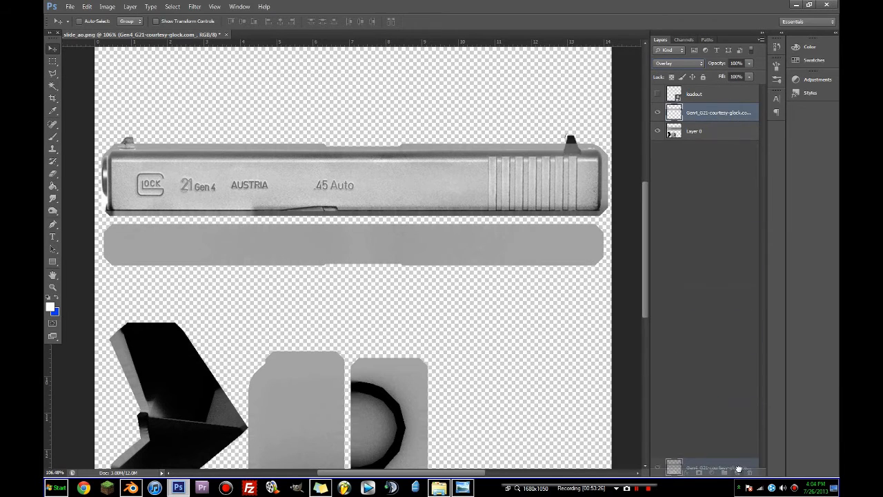
{"action": "left_click", "coordinate": [658, 94]}
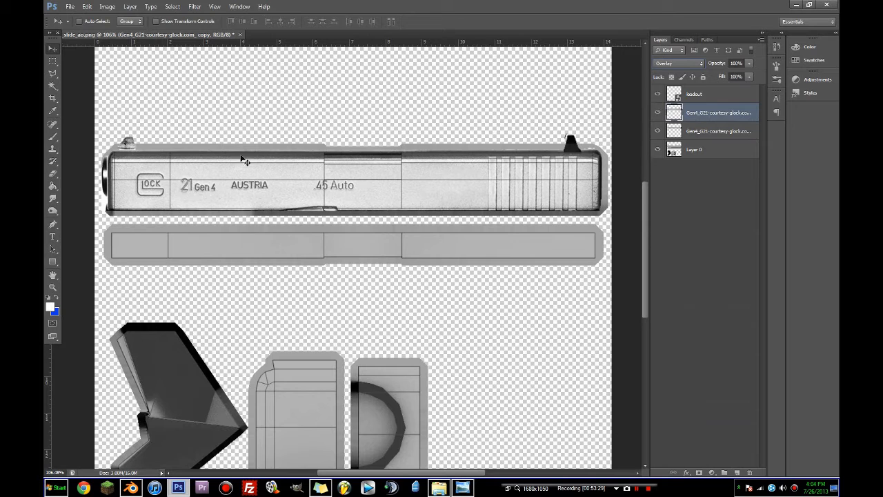
{"action": "key", "text": "Down"}
{"action": "key", "text": "Down"}
{"action": "key", "text": "Down"}
{"action": "key", "text": "Down"}
{"action": "key", "text": "Down"}
{"action": "key", "text": "Down"}
{"action": "key", "text": "Down"}
{"action": "key", "text": "Down"}
{"action": "key", "text": "Down"}
{"action": "key", "text": "Down"}
{"action": "key", "text": "Down"}
{"action": "key", "text": "Down"}
{"action": "key", "text": "Down"}
{"action": "key", "text": "Down"}
{"action": "key", "text": "Down"}
{"action": "key", "text": "Down"}
{"action": "key", "text": "Down"}
{"action": "key", "text": "Down"}
{"action": "key", "text": "Down"}
{"action": "key", "text": "Down"}
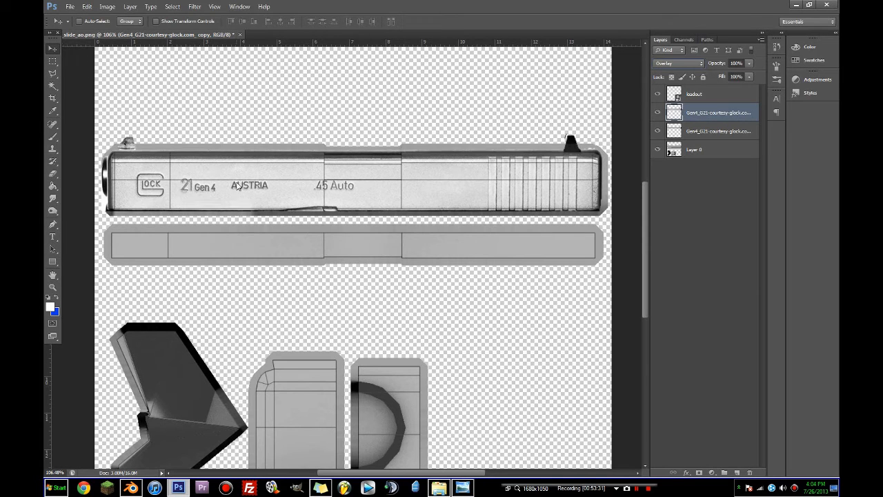
{"action": "key", "text": "Down"}
{"action": "key", "text": "Down"}
{"action": "key", "text": "Down"}
{"action": "key", "text": "Down"}
{"action": "key", "text": "Down"}
{"action": "key", "text": "Down"}
{"action": "key", "text": "Down"}
{"action": "key", "text": "Down"}
{"action": "key", "text": "Down"}
{"action": "key", "text": "Down"}
{"action": "key", "text": "Down"}
{"action": "key", "text": "Down"}
{"action": "key", "text": "Down"}
{"action": "key", "text": "Down"}
{"action": "key", "text": "Down"}
{"action": "key", "text": "Down"}
{"action": "key", "text": "Down"}
{"action": "key", "text": "Down"}
{"action": "key", "text": "Down"}
{"action": "key", "text": "Down"}
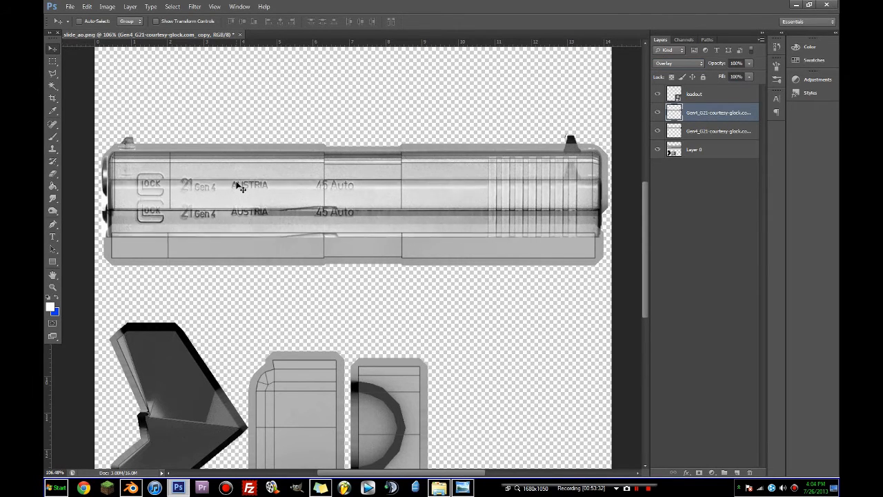
{"action": "key", "text": "Down"}
{"action": "key", "text": "Down"}
{"action": "key", "text": "Down"}
{"action": "key", "text": "Down"}
{"action": "key", "text": "Down"}
{"action": "key", "text": "Down"}
{"action": "key", "text": "Down"}
{"action": "key", "text": "Down"}
{"action": "key", "text": "Down"}
{"action": "key", "text": "Down"}
{"action": "key", "text": "Down"}
{"action": "key", "text": "Down"}
{"action": "key", "text": "Down"}
{"action": "key", "text": "Down"}
{"action": "key", "text": "Down"}
{"action": "key", "text": "Down"}
{"action": "key", "text": "Down"}
{"action": "key", "text": "Down"}
{"action": "key", "text": "Down"}
{"action": "key", "text": "Down"}
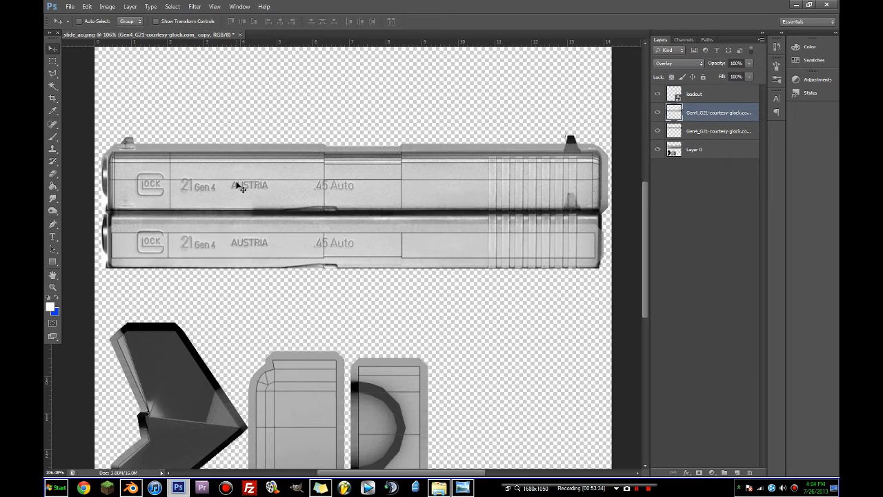
{"action": "key", "text": "Down"}
{"action": "key", "text": "Down"}
{"action": "key", "text": "Down"}
{"action": "key", "text": "Down"}
{"action": "key", "text": "Down"}
{"action": "key", "text": "Down"}
{"action": "key", "text": "Down"}
{"action": "key", "text": "Down"}
{"action": "key", "text": "Down"}
{"action": "key", "text": "Down"}
{"action": "key", "text": "Down"}
{"action": "key", "text": "Down"}
{"action": "key", "text": "Down"}
{"action": "key", "text": "Down"}
{"action": "key", "text": "Down"}
{"action": "key", "text": "Down"}
{"action": "key", "text": "Down"}
{"action": "key", "text": "Down"}
{"action": "key", "text": "Down"}
{"action": "key", "text": "Down"}
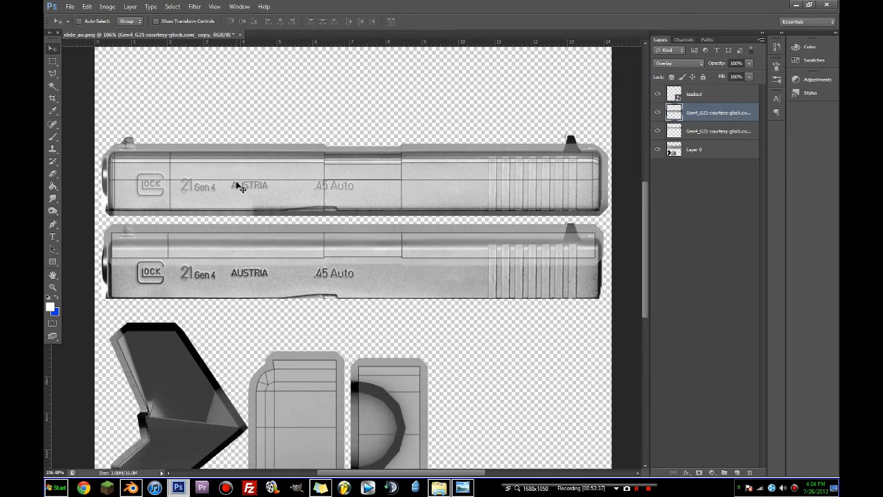
{"action": "key", "text": "Down"}
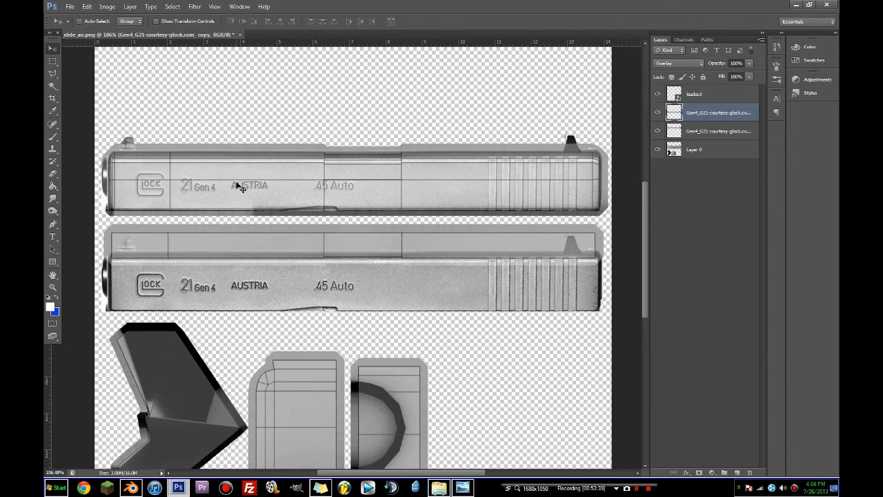
Step: Free Transform the photo copy to about 124% width and 522% height, placing its plain upper band over the lower slide UV island
{"action": "key", "text": "ctrl+t"}
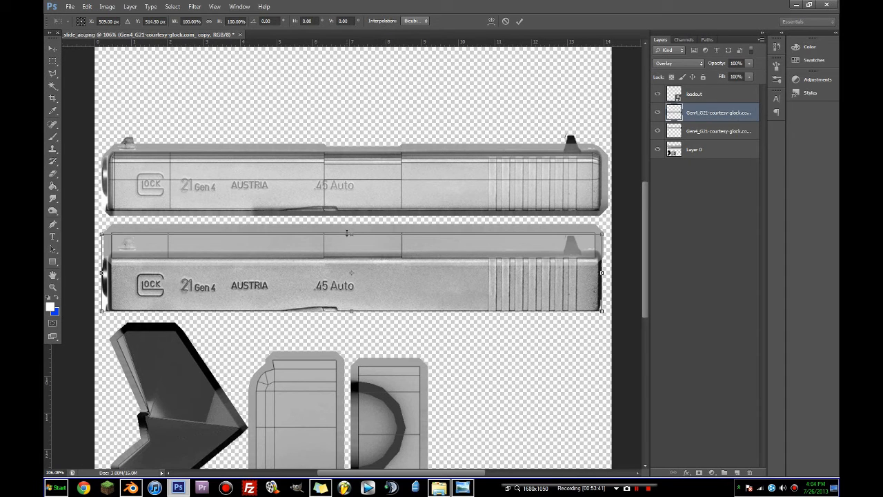
{"action": "left_click_drag", "start_coordinate": [350, 234], "coordinate": [363, 27]}
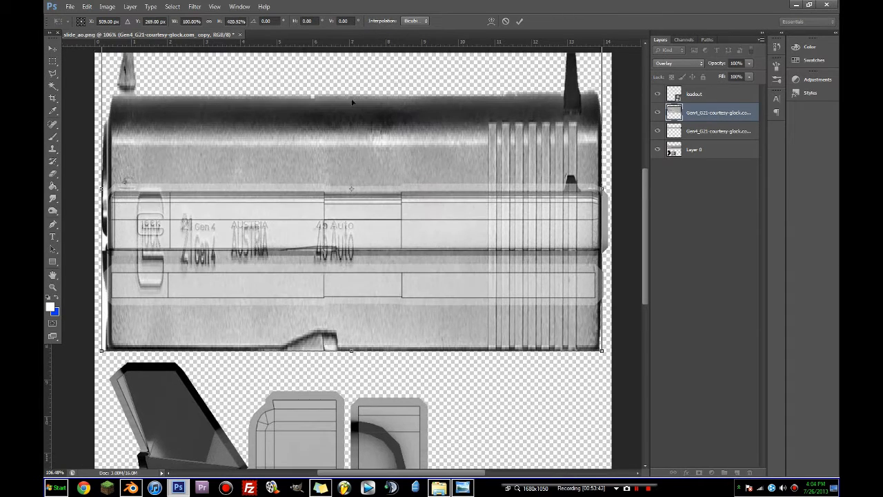
{"action": "left_click_drag", "start_coordinate": [345, 134], "coordinate": [344, 323]}
{"action": "scroll", "coordinate": [338, 316], "scroll_direction": "down", "scroll_amount": 4, "text": "alt"}
{"action": "scroll", "coordinate": [337, 313], "scroll_direction": "down", "scroll_amount": 1, "text": "alt"}
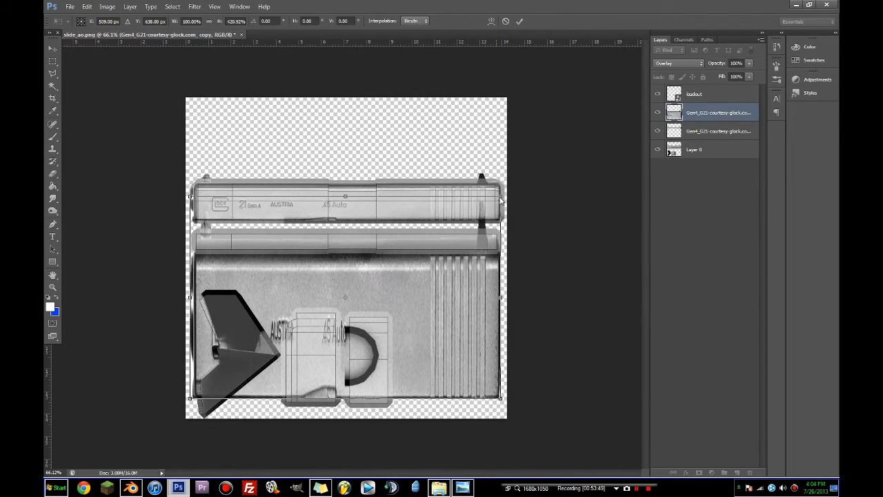
{"action": "left_click_drag", "start_coordinate": [500, 198], "coordinate": [576, 151]}
{"action": "left_click_drag", "start_coordinate": [403, 230], "coordinate": [368, 253]}
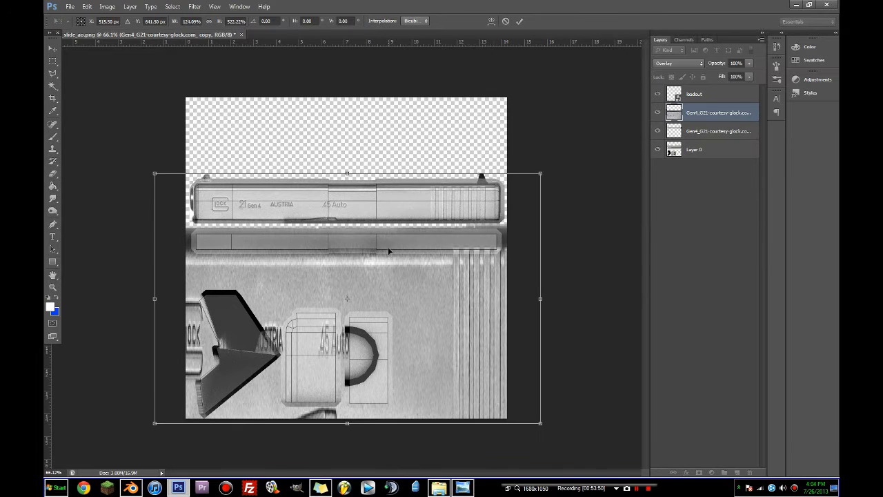
{"action": "key", "text": "Return"}
Step: Select the empty area around the UV islands on Layer 0 with the Magic Wand and delete it from the photo copy
{"action": "left_click", "coordinate": [690, 149]}
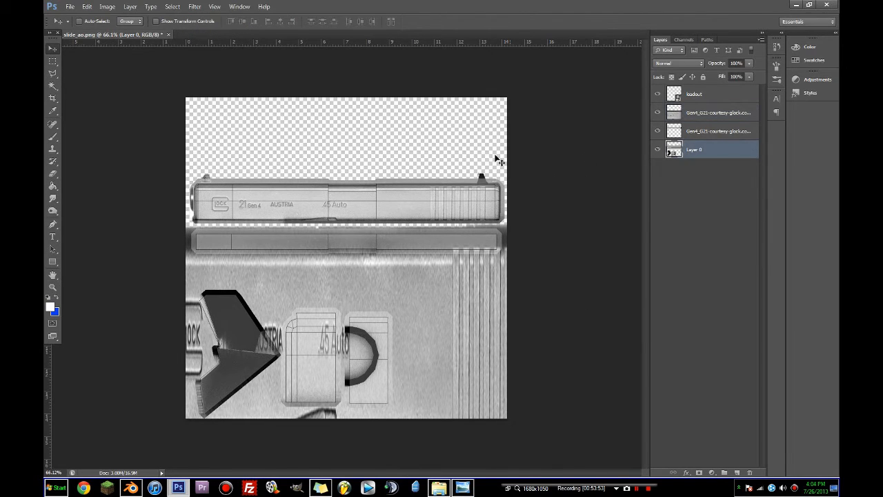
{"action": "left_click", "coordinate": [53, 85]}
{"action": "left_click", "coordinate": [373, 279]}
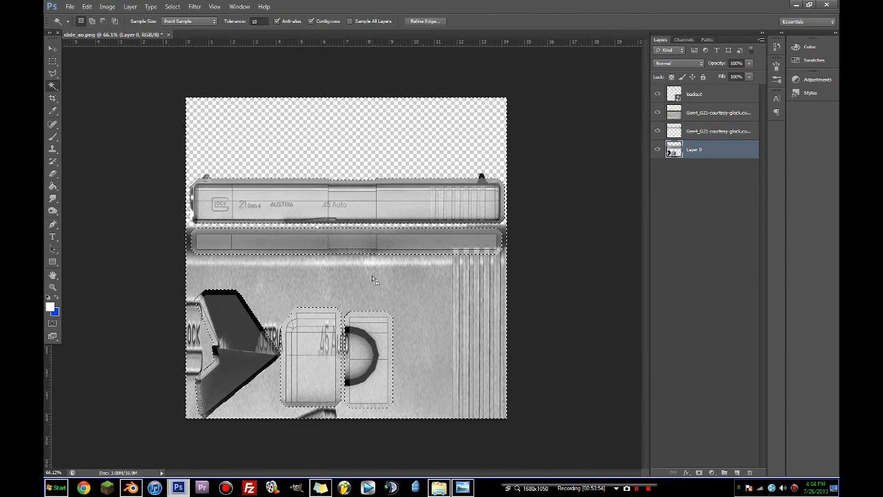
{"action": "left_click", "coordinate": [685, 115]}
{"action": "key", "text": "Delete"}
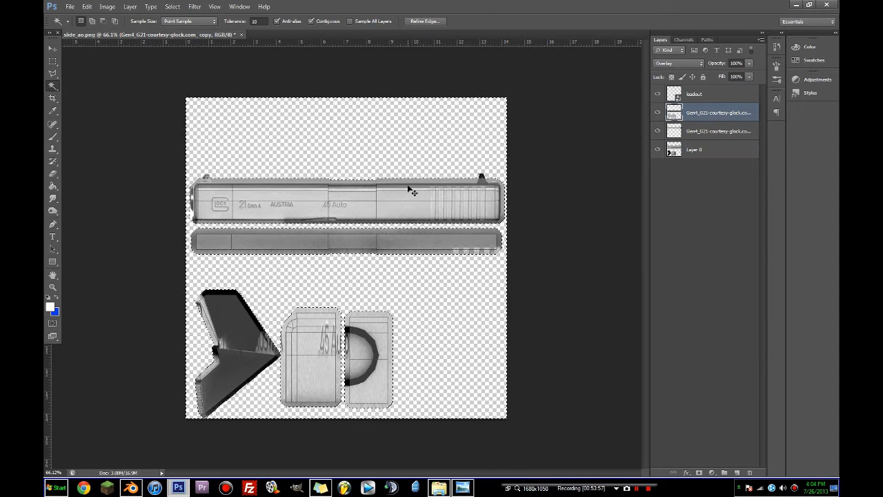
{"action": "key", "text": "ctrl+d"}
Step: Erase the photo copy from the three UV islands below the slide strips using rectangular selections
{"action": "left_click", "coordinate": [658, 114]}
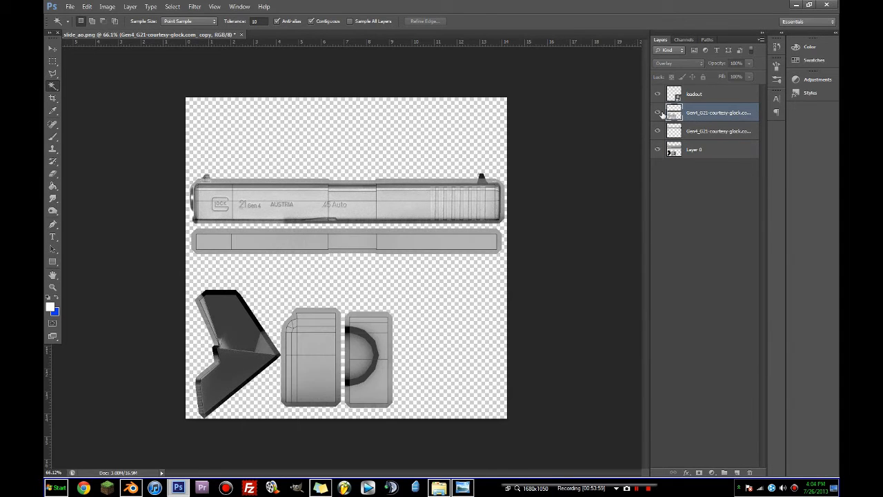
{"action": "left_click", "coordinate": [658, 114]}
{"action": "left_click", "coordinate": [658, 114]}
{"action": "left_click", "coordinate": [659, 113]}
{"action": "left_click", "coordinate": [659, 113]}
{"action": "left_click", "coordinate": [659, 113]}
{"action": "key", "text": "m"}
{"action": "left_click_drag", "start_coordinate": [454, 403], "coordinate": [124, 262]}
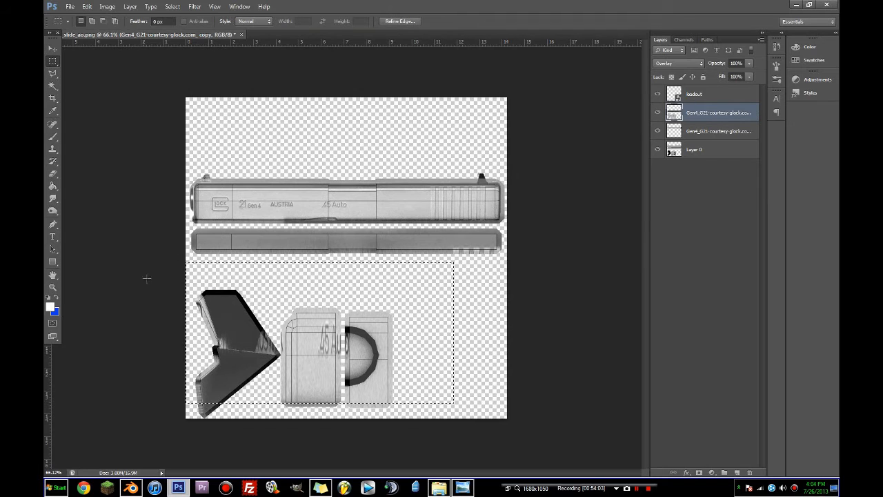
{"action": "key", "text": "Delete"}
{"action": "key", "text": "ctrl+d"}
{"action": "left_click_drag", "start_coordinate": [471, 438], "coordinate": [142, 329]}
{"action": "key", "text": "Delete"}
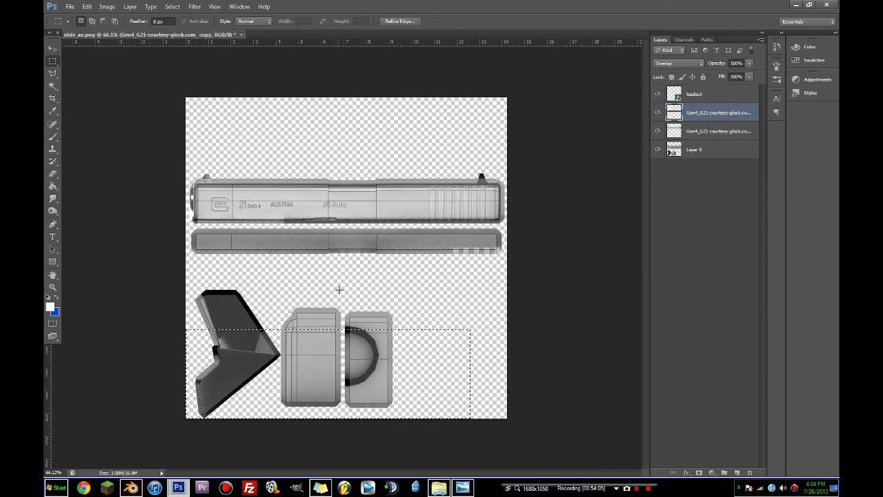
{"action": "key", "text": "ctrl+d"}
{"action": "left_click", "coordinate": [659, 94]}
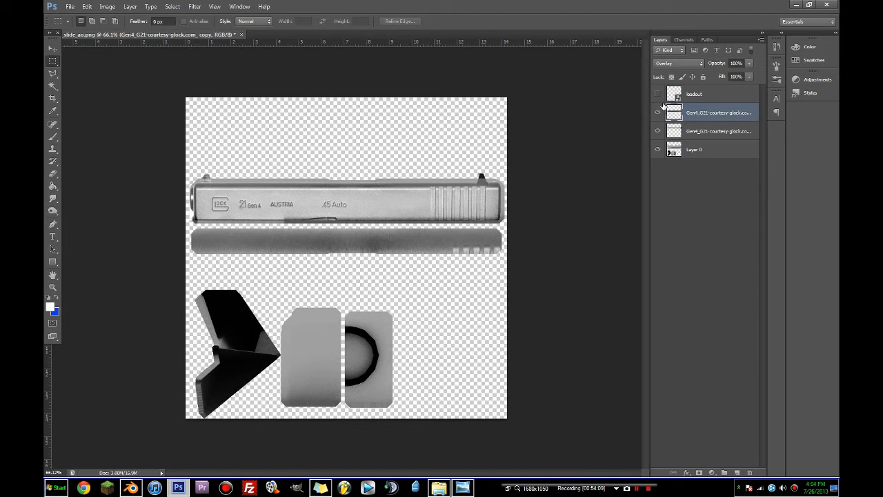
{"action": "left_click", "coordinate": [659, 95]}
Step: Nudge the photo copy down a little over the lower slide UV island
{"action": "scroll", "coordinate": [487, 263], "scroll_direction": "up", "scroll_amount": 3, "text": "alt"}
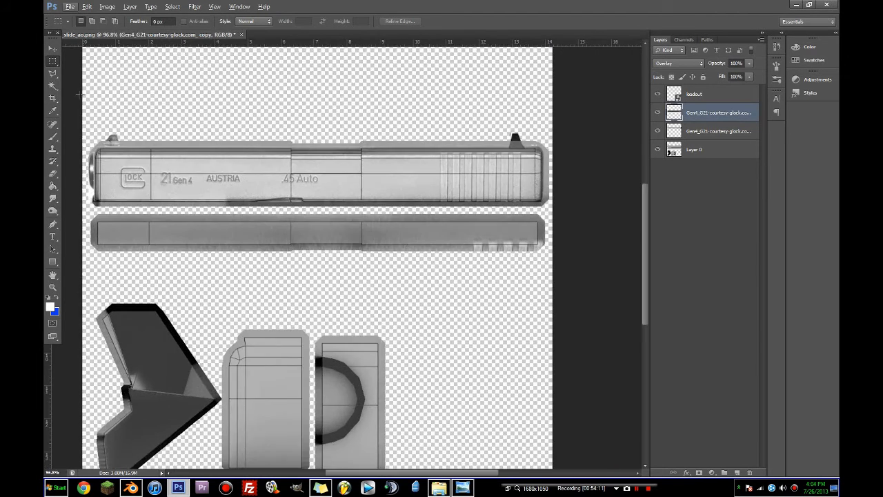
{"action": "left_click", "coordinate": [53, 49]}
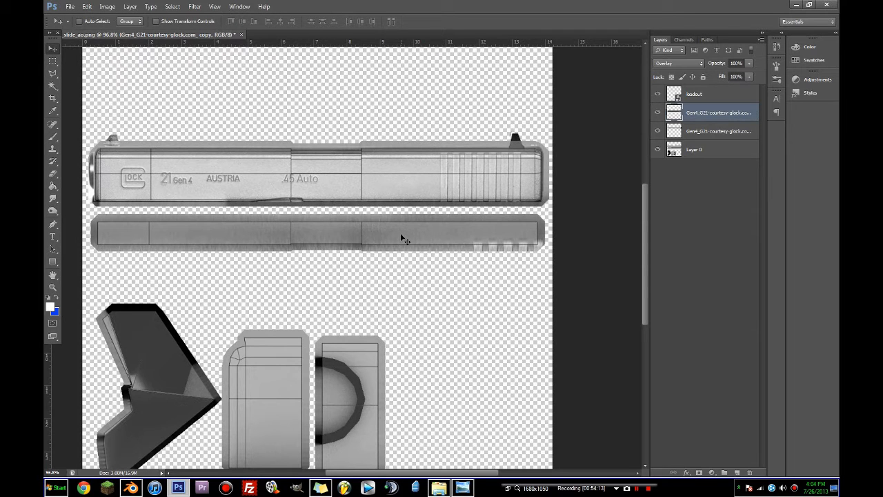
{"action": "key", "text": "Down"}
{"action": "key", "text": "Down"}
{"action": "key", "text": "Down"}
{"action": "key", "text": "Down"}
{"action": "key", "text": "Down"}
{"action": "key", "text": "Down"}
{"action": "key", "text": "Down"}
{"action": "key", "text": "Down"}
{"action": "key", "text": "Down"}
{"action": "key", "text": "Down"}
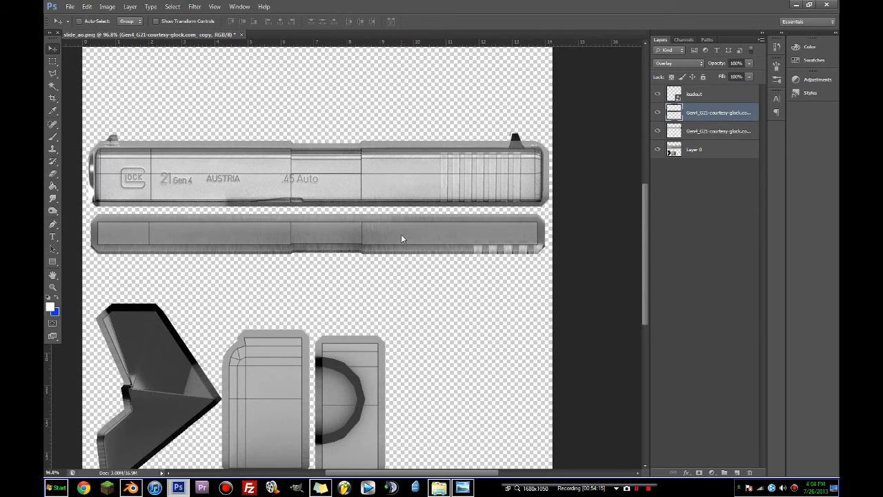
{"action": "key", "text": "Down"}
{"action": "key", "text": "Down"}
{"action": "key", "text": "Down"}
{"action": "key", "text": "Down"}
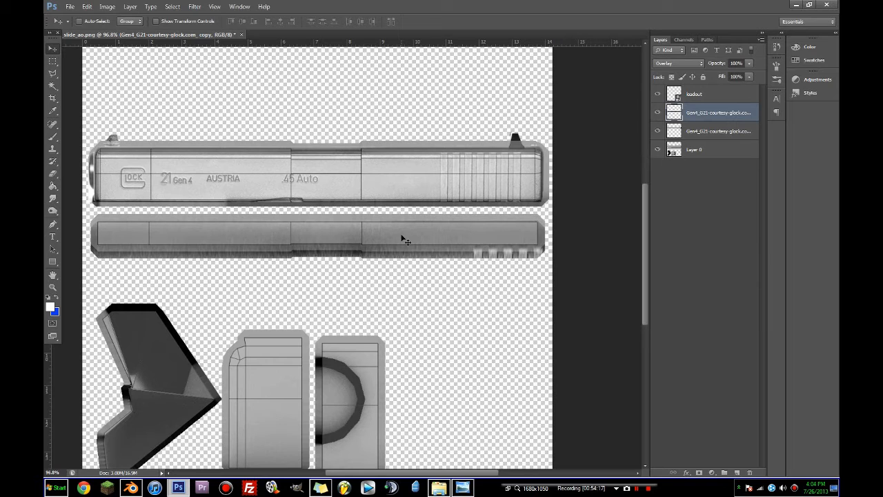
Step: Stretch the photo copy to about 118% height with Free Transform and place it back over the lower slide UV island
{"action": "key", "text": "ctrl+t"}
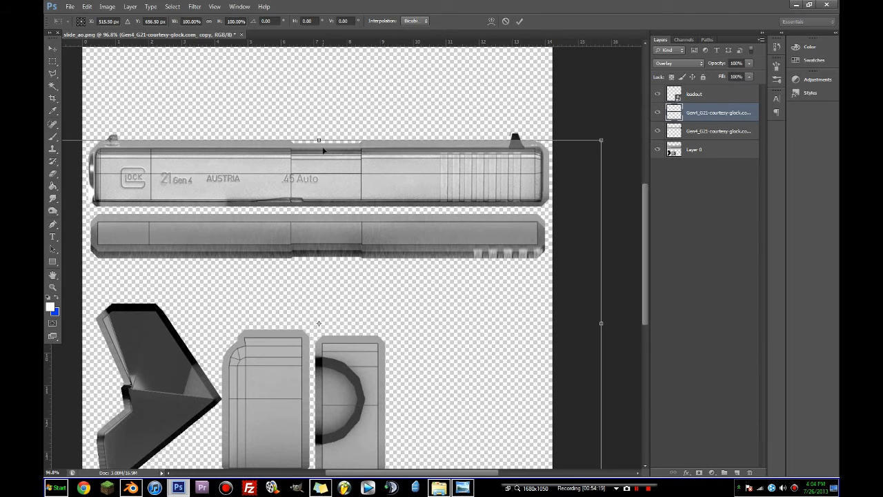
{"action": "left_click_drag", "start_coordinate": [319, 140], "coordinate": [321, 72]}
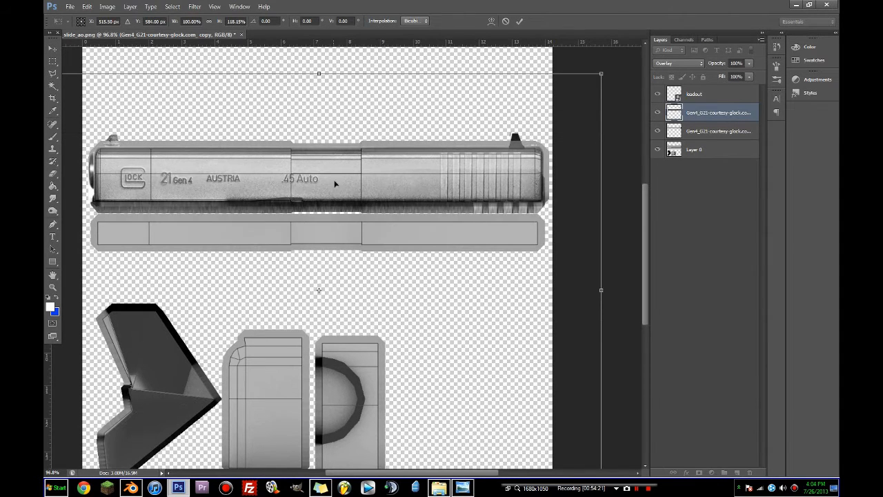
{"action": "left_click_drag", "start_coordinate": [341, 188], "coordinate": [341, 242]}
{"action": "key", "text": "Return"}
Step: Select the empty area around Layer 0's UV islands with the Magic Wand and delete it from the original slide photo layer
{"action": "left_click", "coordinate": [689, 150]}
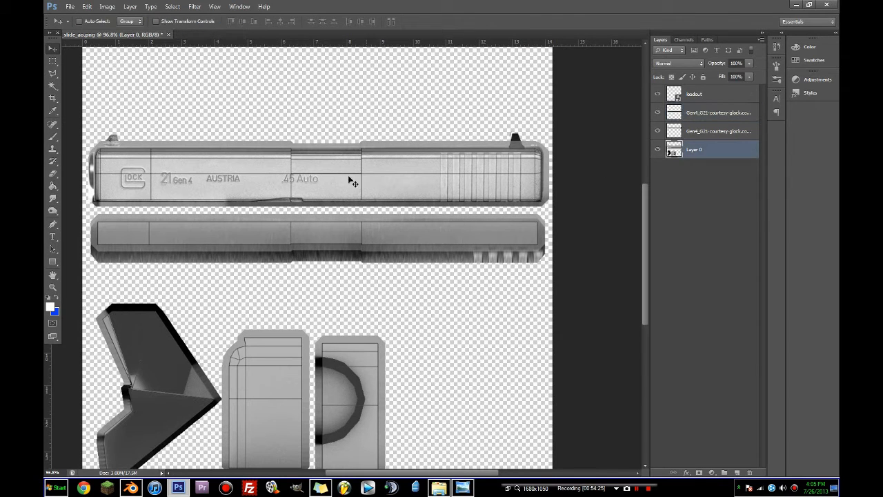
{"action": "left_click", "coordinate": [53, 87]}
{"action": "left_click", "coordinate": [274, 288]}
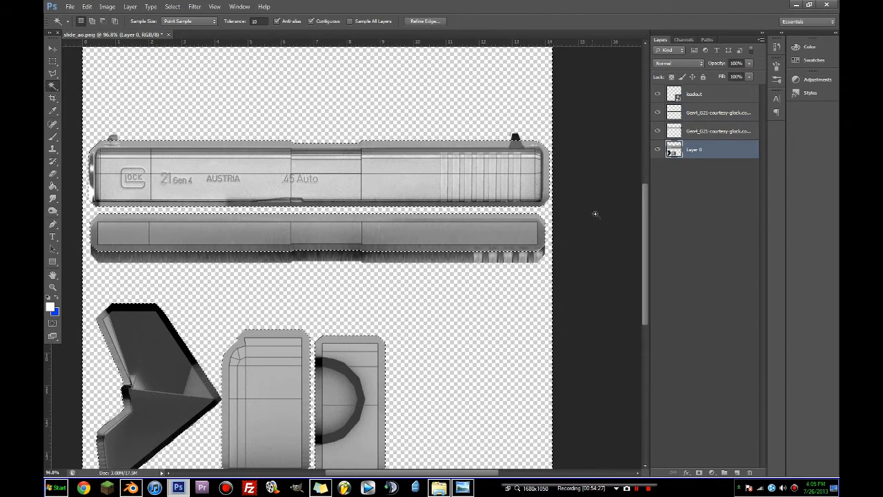
{"action": "left_click", "coordinate": [692, 113]}
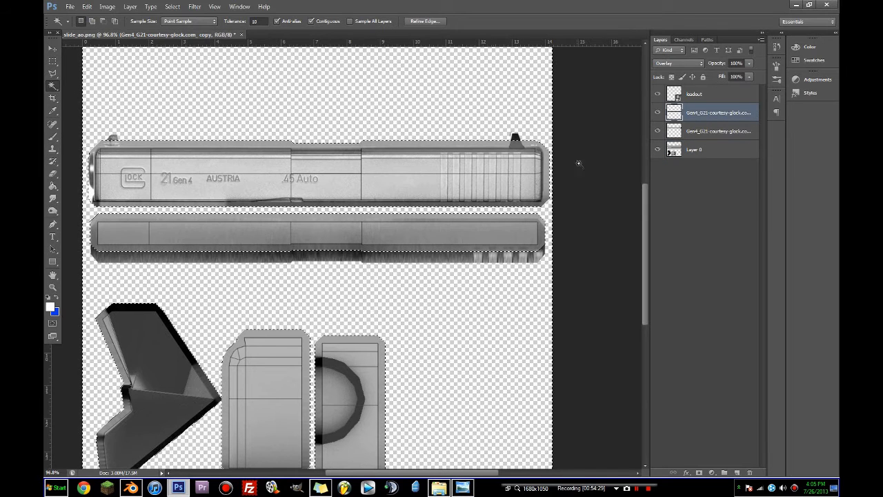
{"action": "left_click", "coordinate": [692, 131]}
{"action": "key", "text": "ctrl+d"}
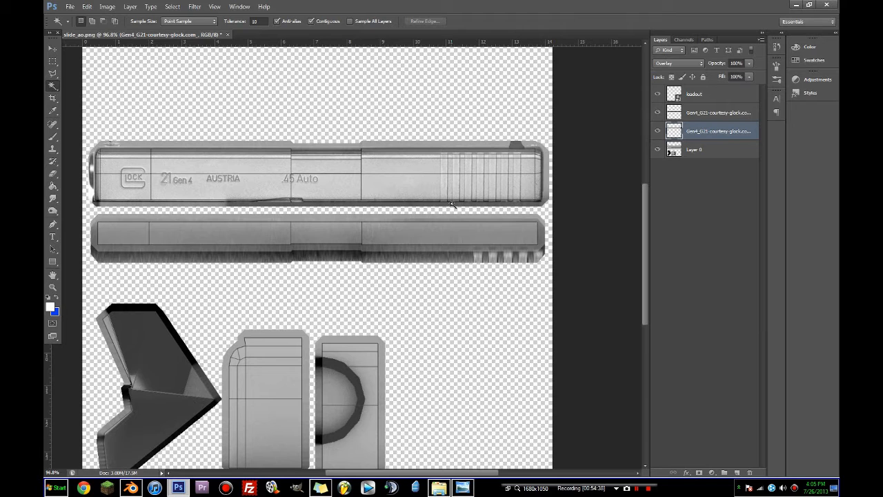
Step: Hide the loadout UV overlay layer and export the composited texture with Save for Web as glock_slide_t in the weapons folder
{"action": "scroll", "coordinate": [452, 203], "scroll_direction": "down", "scroll_amount": 3}
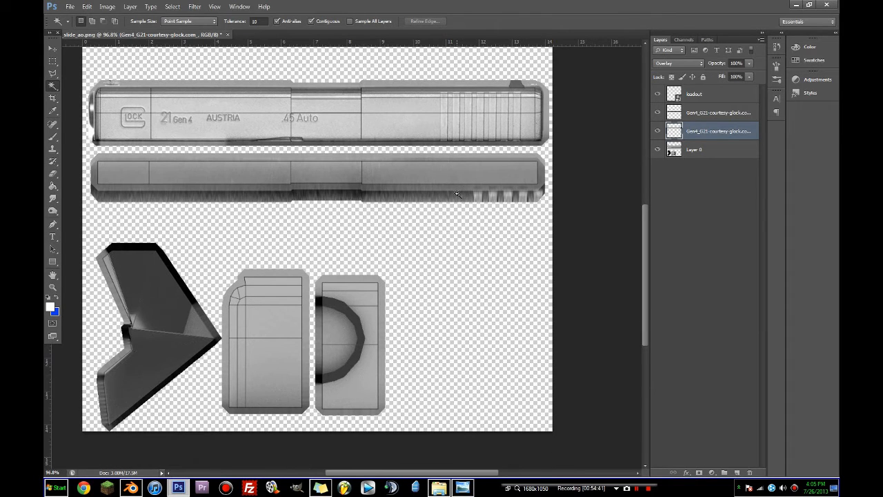
{"action": "left_click", "coordinate": [70, 7]}
{"action": "left_click", "coordinate": [659, 93]}
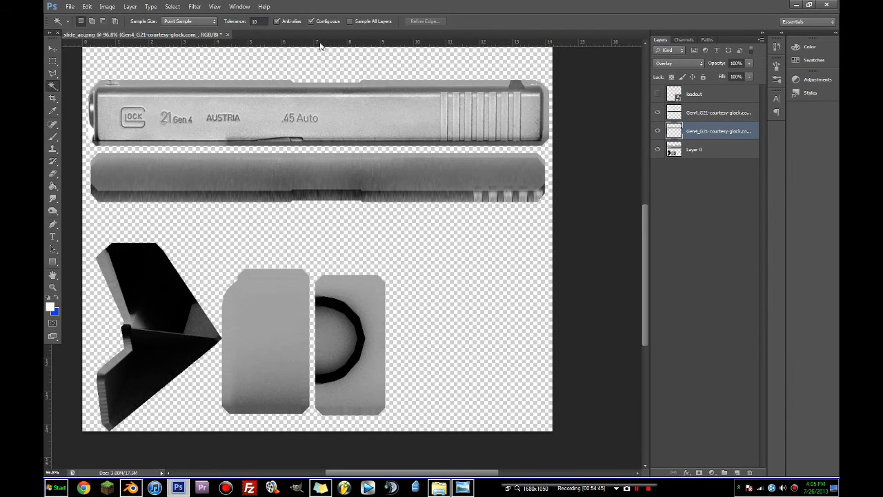
{"action": "left_click", "coordinate": [70, 6]}
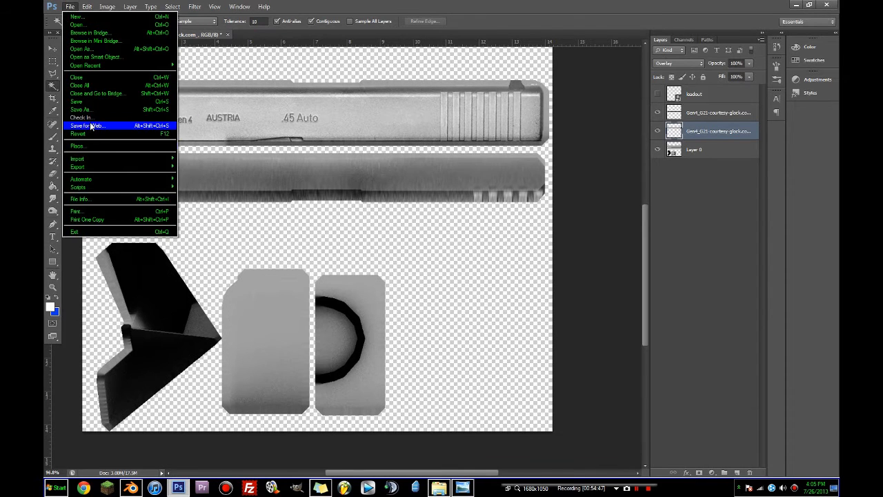
{"action": "left_click", "coordinate": [88, 126]}
{"action": "left_click", "coordinate": [400, 383]}
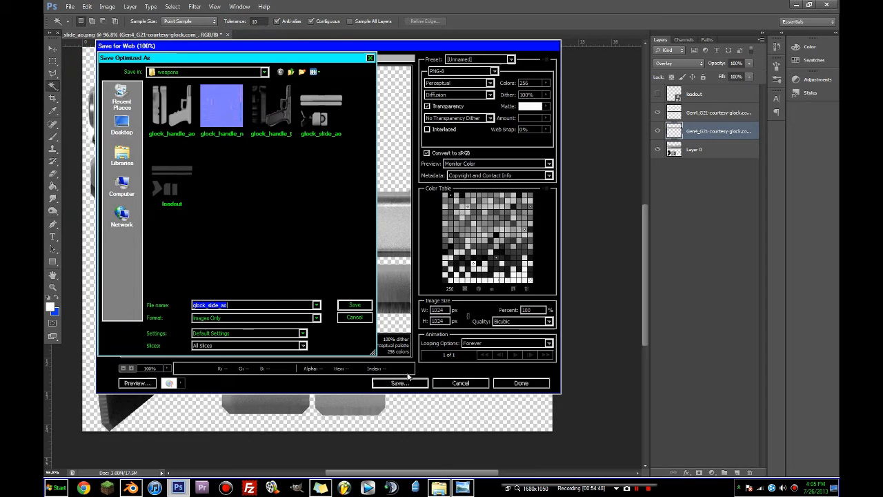
{"action": "left_click", "coordinate": [241, 304]}
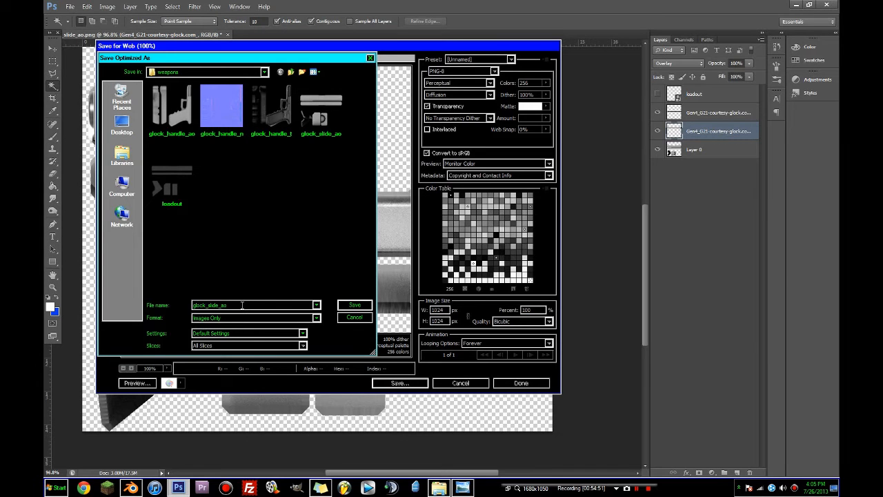
{"action": "key", "text": "Return"}
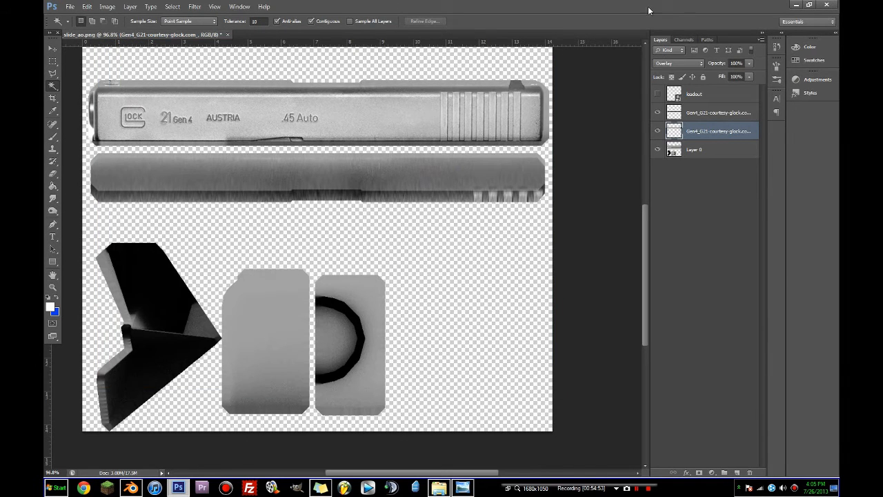
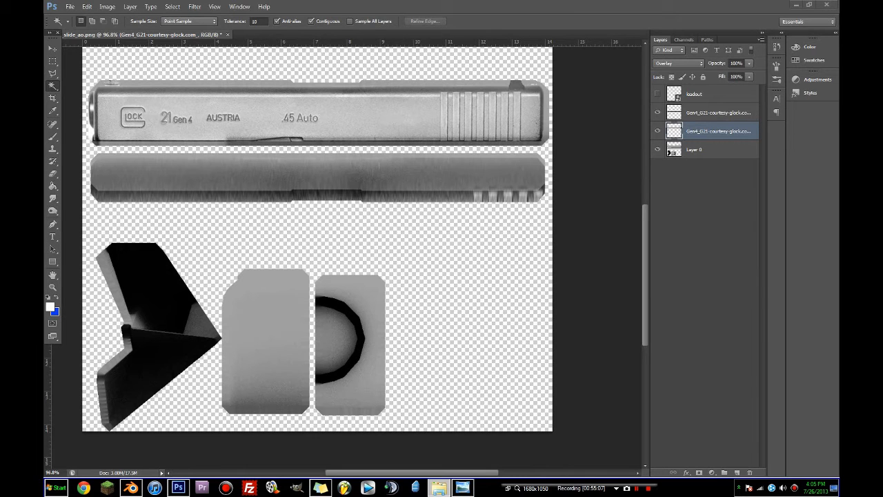
Step: Switch to Blender, set the 3D viewport shading to Textured, and save the file
{"action": "left_click", "coordinate": [130, 487]}
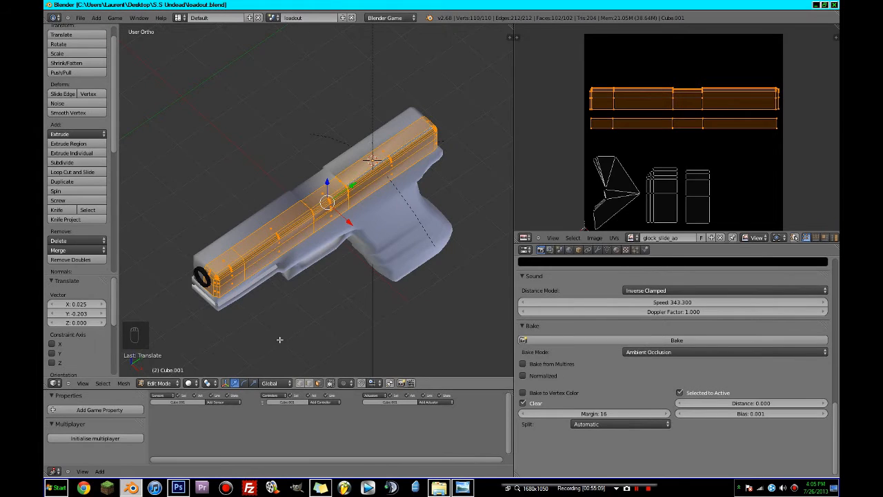
{"action": "middle_click_drag", "start_coordinate": [278, 339], "coordinate": [272, 307]}
{"action": "left_click", "coordinate": [191, 383]}
{"action": "left_click", "coordinate": [200, 343]}
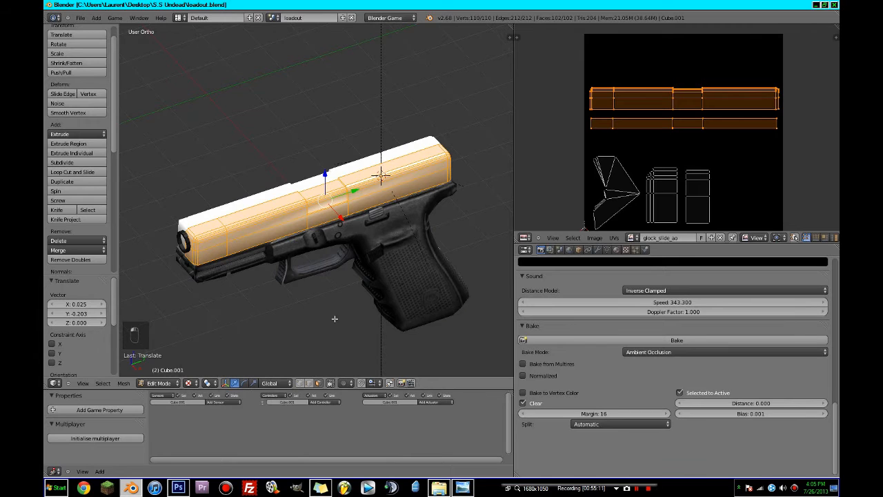
{"action": "key", "text": "ctrl+s"}
Step: Create a new material for the slide named glock_slide and save the file
{"action": "left_click", "coordinate": [618, 252]}
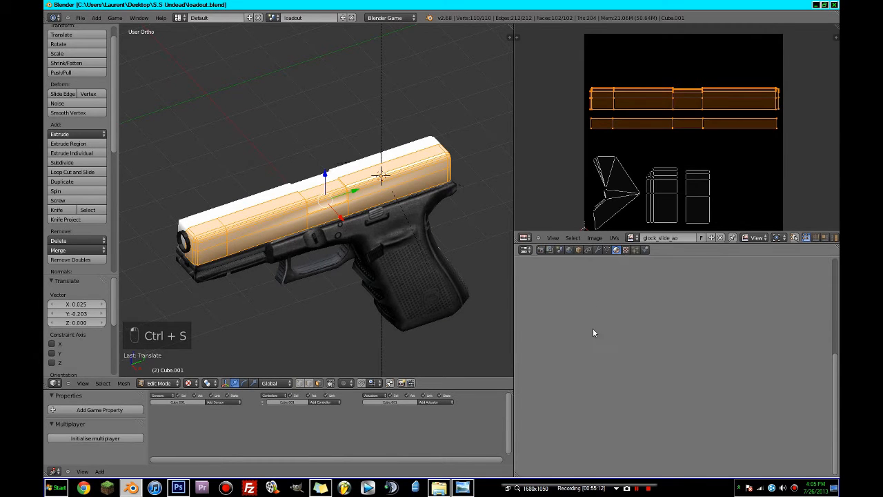
{"action": "left_click", "coordinate": [590, 325]}
{"action": "left_click", "coordinate": [584, 327]}
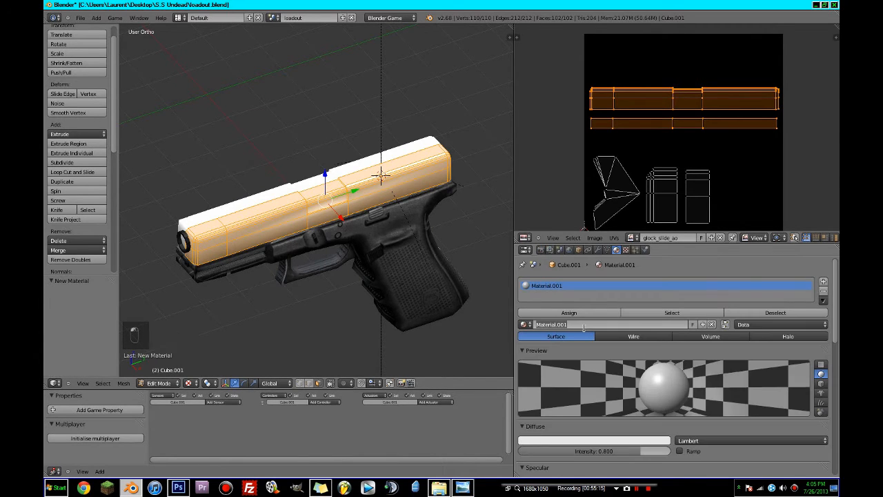
{"action": "type", "text": "glock_slide"}
{"action": "key", "text": "Return"}
{"action": "key", "text": "ctrl+s"}
Step: Add a new texture named glock_slide to the slide material
{"action": "left_click", "coordinate": [626, 250]}
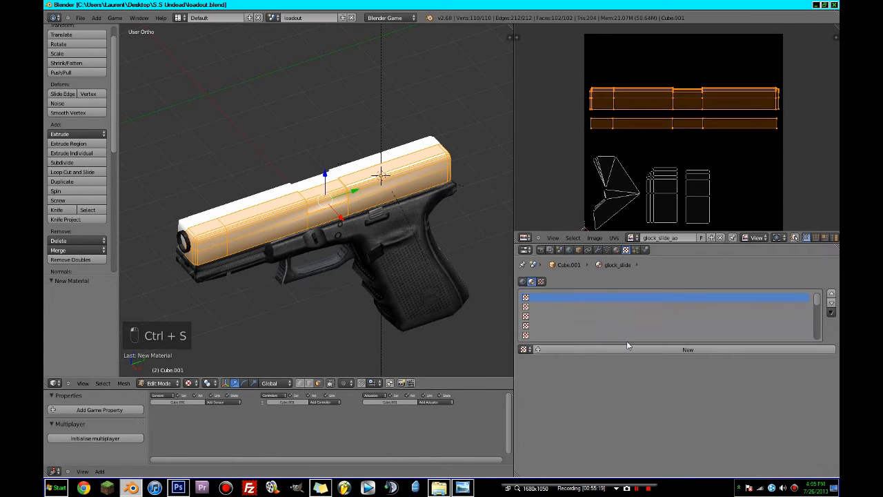
{"action": "left_click", "coordinate": [616, 249]}
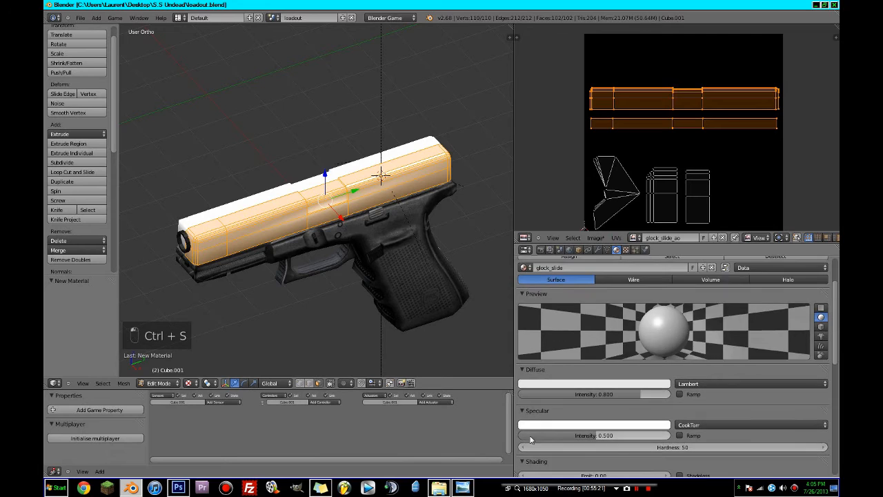
{"action": "left_click", "coordinate": [626, 249]}
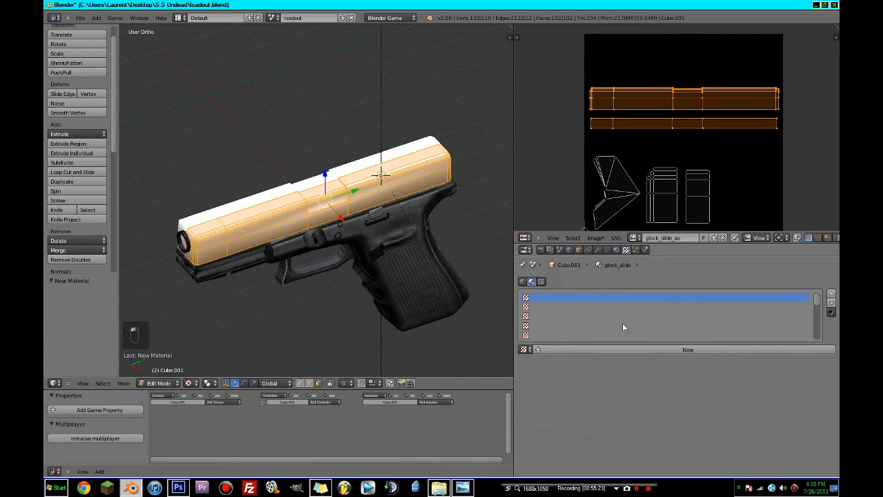
{"action": "left_click", "coordinate": [620, 350]}
{"action": "left_click", "coordinate": [618, 350]}
{"action": "type", "text": "glock"}
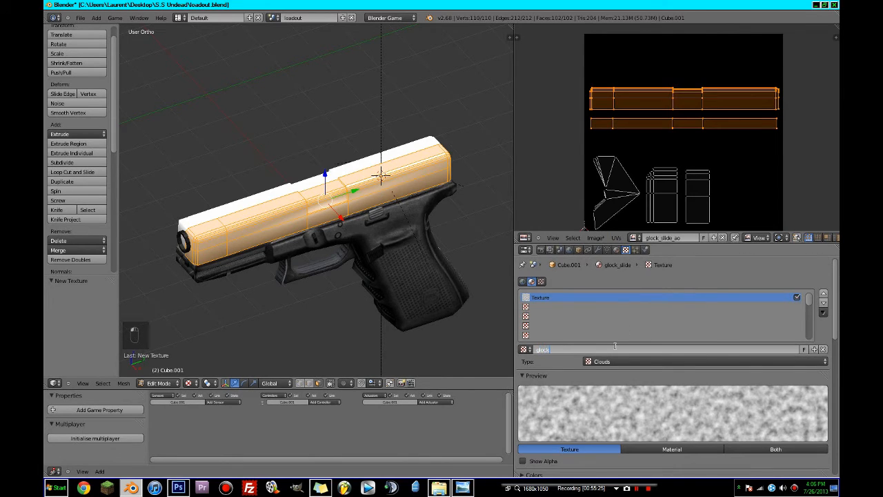
{"action": "type", "text": "_slide"}
{"action": "key", "text": "Return"}
Step: Change the texture to an image type and load glock_slide_t.png from the textures\weapons folder
{"action": "left_click", "coordinate": [613, 361]}
{"action": "left_click", "coordinate": [636, 321]}
{"action": "scroll", "coordinate": [636, 321], "scroll_direction": "down", "scroll_amount": 5}
{"action": "left_click", "coordinate": [725, 440]}
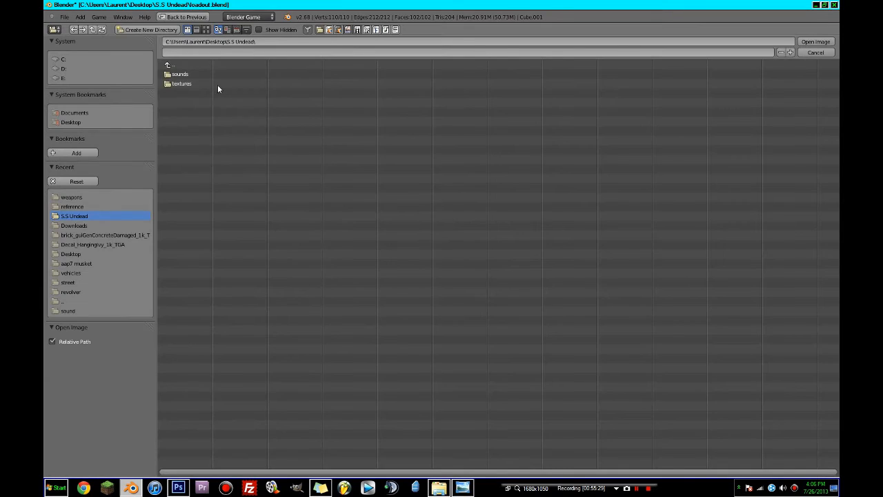
{"action": "double_click", "coordinate": [192, 112]}
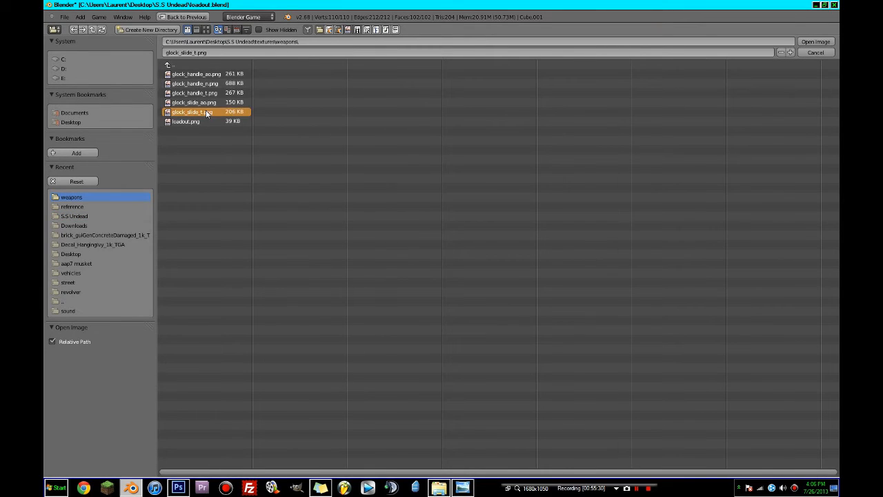
Step: Set the texture's mapping coordinates to UV, leave Edit Mode, save the file, and check the slide up close
{"action": "left_click", "coordinate": [670, 442]}
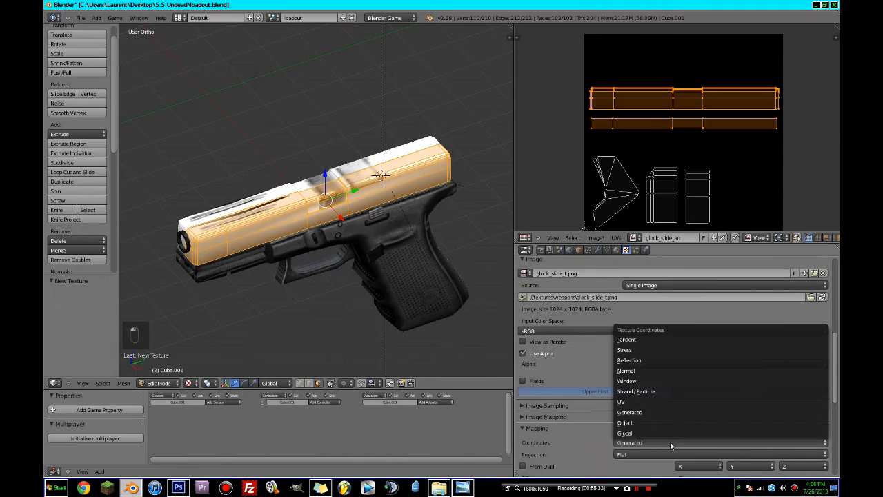
{"action": "left_click", "coordinate": [642, 412]}
{"action": "key", "text": "Tab"}
{"action": "key", "text": "ctrl+s"}
{"action": "scroll", "coordinate": [319, 304], "scroll_direction": "up", "scroll_amount": 4}
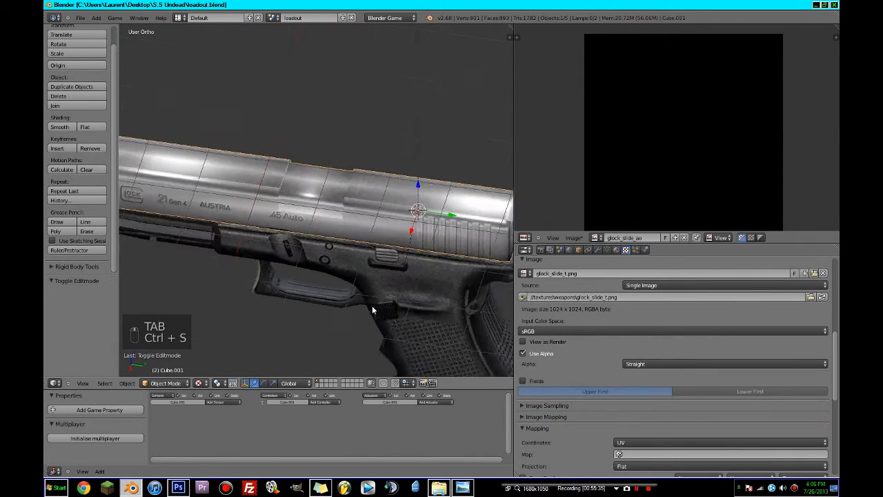
{"action": "middle_click_drag", "start_coordinate": [372, 304], "coordinate": [422, 276]}
Step: Enable the texture's Normal influence at 0.100 and save the file
{"action": "scroll", "coordinate": [645, 388], "scroll_direction": "down", "scroll_amount": 10}
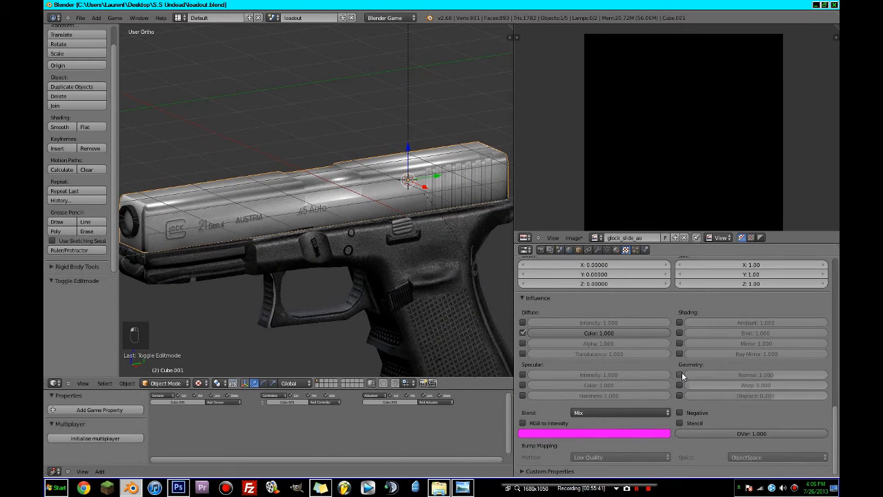
{"action": "left_click", "coordinate": [681, 373]}
{"action": "left_click_drag", "start_coordinate": [721, 374], "coordinate": [765, 375]}
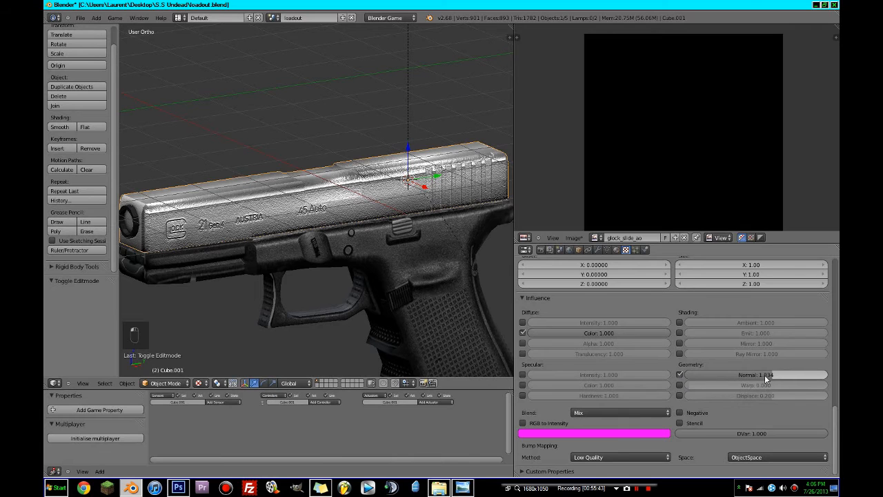
{"action": "left_click", "coordinate": [765, 374]}
{"action": "type", "text": "1.0"}
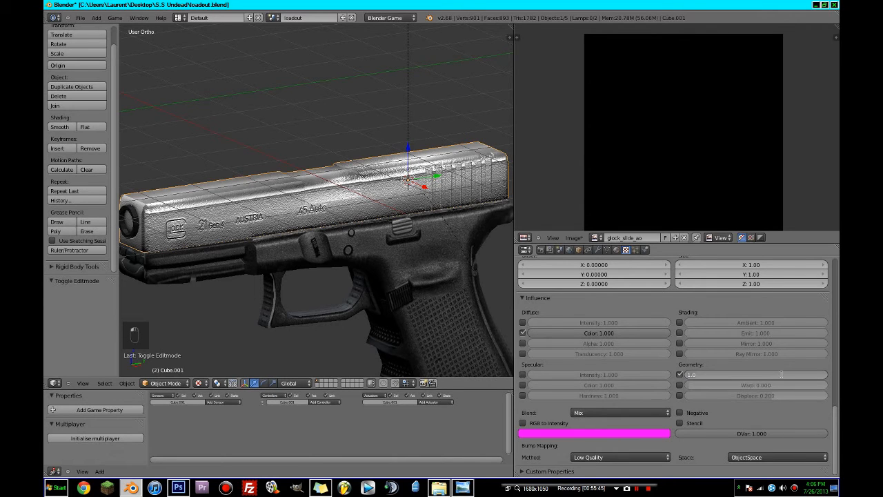
{"action": "key", "text": "Return"}
{"action": "key", "text": "ctrl+s"}
Step: Enter Edit Mode on the slide and select only the four flat front faces around the muzzle ring
{"action": "left_click", "coordinate": [418, 271]}
{"action": "scroll", "coordinate": [346, 291], "scroll_direction": "up", "scroll_amount": 4}
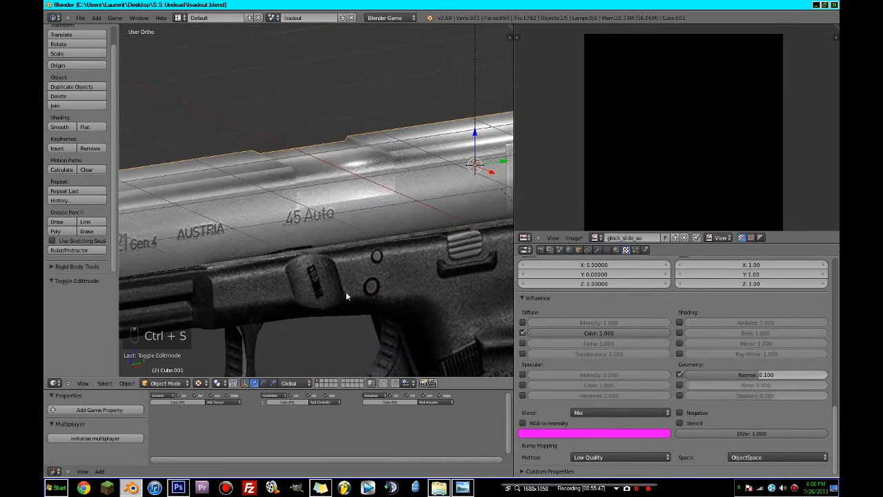
{"action": "middle_click_drag", "start_coordinate": [338, 294], "coordinate": [338, 314]}
{"action": "key", "text": "Tab"}
{"action": "scroll", "coordinate": [338, 314], "scroll_direction": "up", "scroll_amount": 2}
{"action": "key", "text": "a"}
{"action": "key", "text": "a"}
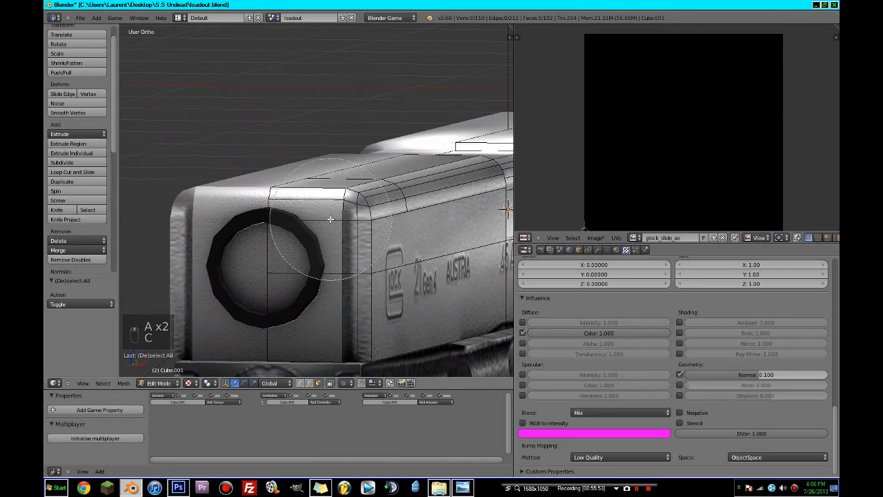
{"action": "key", "text": "c"}
{"action": "scroll", "coordinate": [280, 255], "scroll_direction": "up", "scroll_amount": 2}
{"action": "mouse_move", "coordinate": [282, 243]}
{"action": "left_mouse_down"}
{"action": "mouse_move", "coordinate": [286, 228]}
{"action": "mouse_move", "coordinate": [281, 304]}
{"action": "left_mouse_up"}
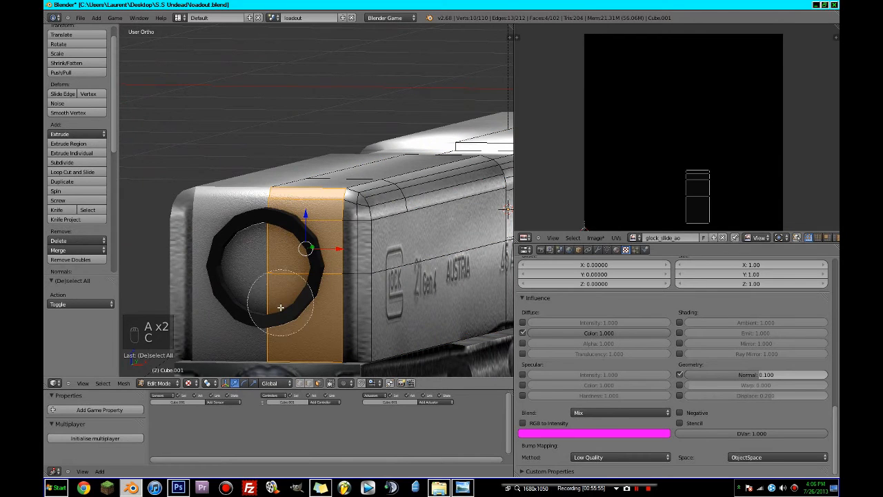
{"action": "right_click", "coordinate": [281, 303]}
Step: Display glock_slide_t.png behind the selected faces' UVs in the UV/Image Editor
{"action": "scroll", "coordinate": [719, 169], "scroll_direction": "down", "scroll_amount": 3}
{"action": "left_click", "coordinate": [633, 238]}
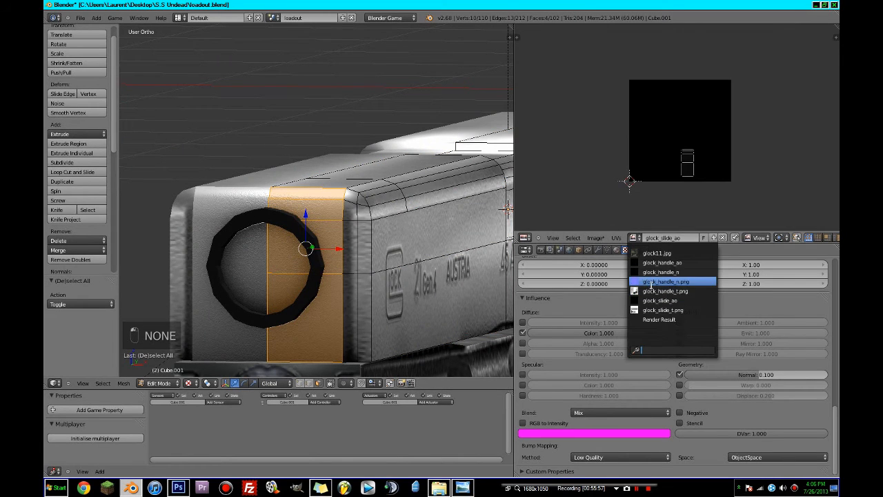
{"action": "left_click", "coordinate": [652, 291]}
{"action": "left_click", "coordinate": [630, 237]}
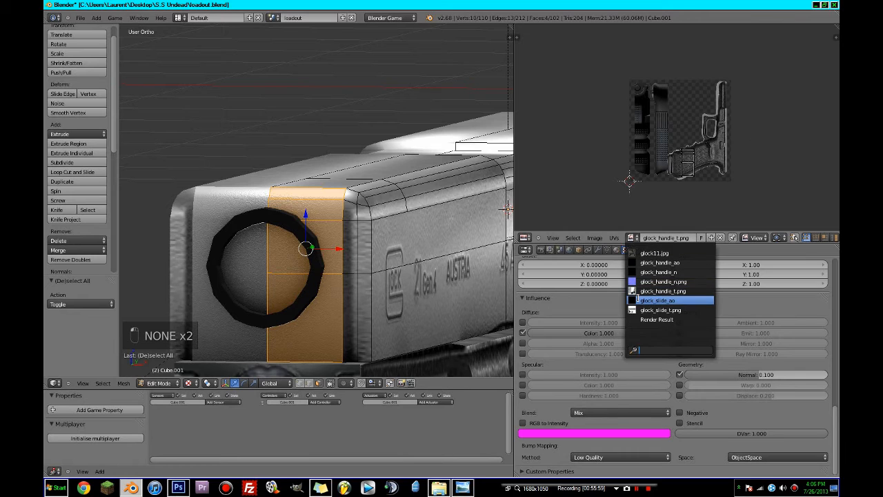
{"action": "left_click", "coordinate": [638, 310]}
Step: Scale the front faces' UV island to about 0.75 and move it up over the slide strips
{"action": "key", "text": "a"}
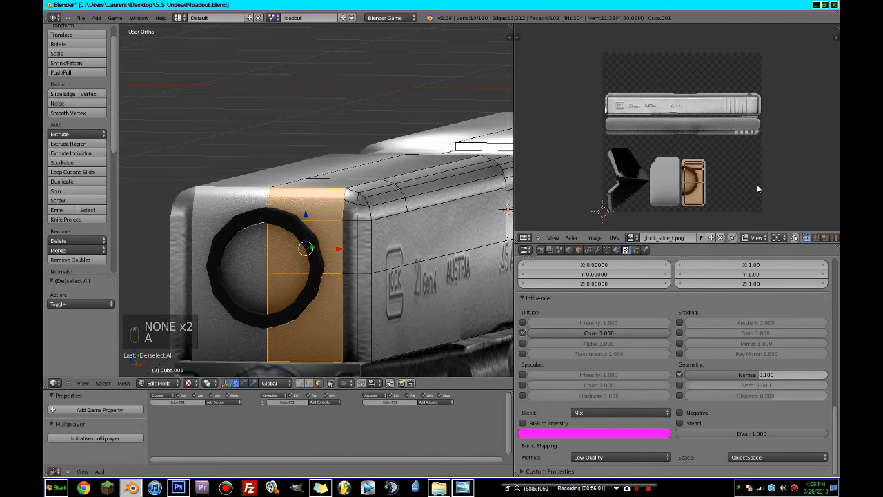
{"action": "key", "text": "g"}
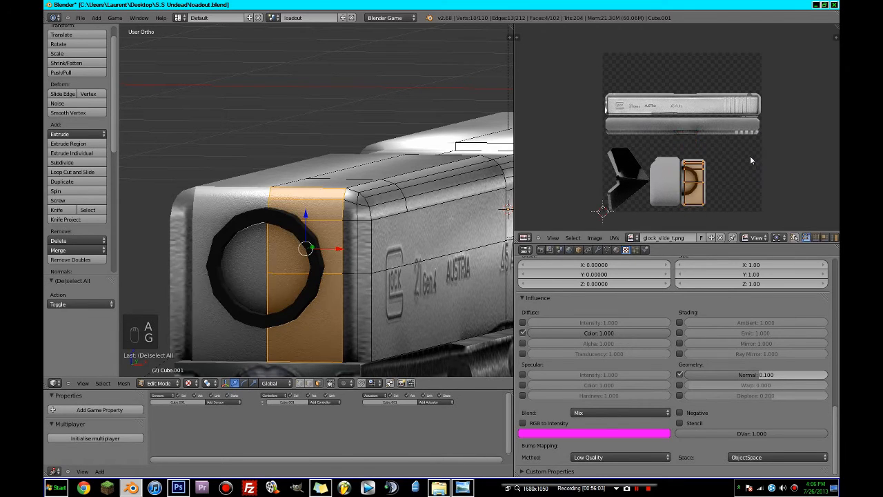
{"action": "left_click", "coordinate": [750, 155]}
{"action": "middle_click_drag", "start_coordinate": [462, 205], "coordinate": [447, 209]}
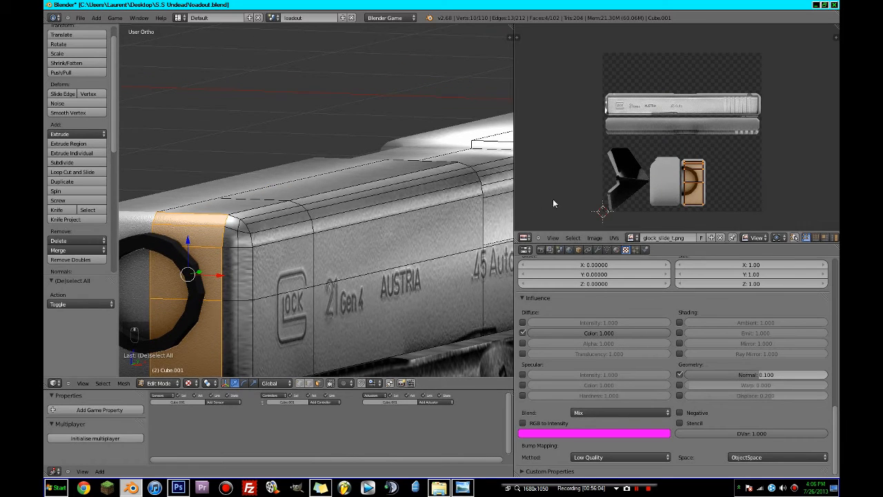
{"action": "middle_click_drag", "start_coordinate": [747, 179], "coordinate": [750, 186]}
{"action": "key", "text": "s"}
{"action": "left_click", "coordinate": [758, 190]}
{"action": "key", "text": "g"}
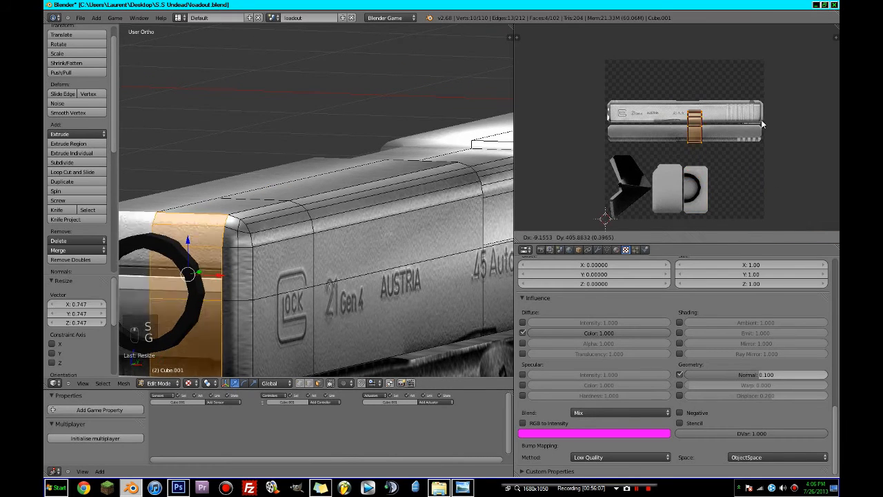
{"action": "left_click", "coordinate": [763, 116]}
Step: Scale the UV island by 0.539, rotate it 90 degrees, enlarge it by 1.749, place it between .45 Auto and the serrations, and leave Edit Mode
{"action": "key", "text": "s"}
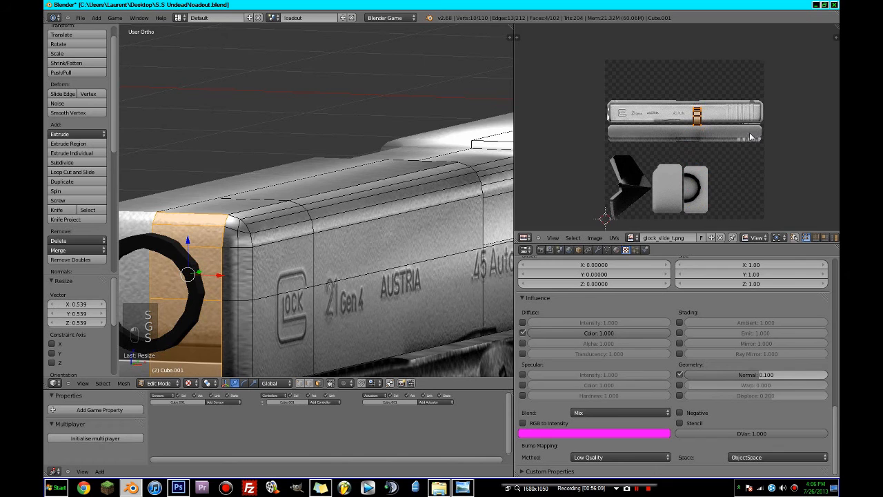
{"action": "scroll", "coordinate": [752, 137], "scroll_direction": "up", "scroll_amount": 4}
{"action": "key", "text": "r"}
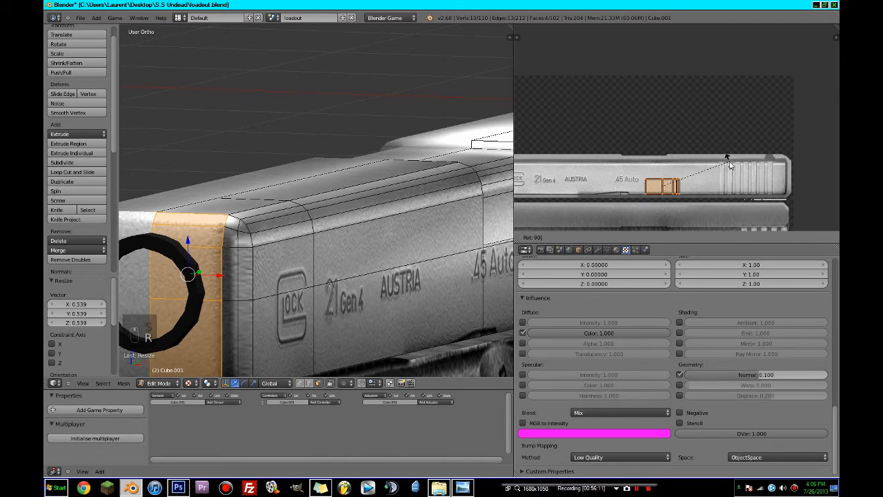
{"action": "key", "text": "Return"}
{"action": "key", "text": "s"}
{"action": "left_click", "coordinate": [788, 196]}
{"action": "key", "text": "g"}
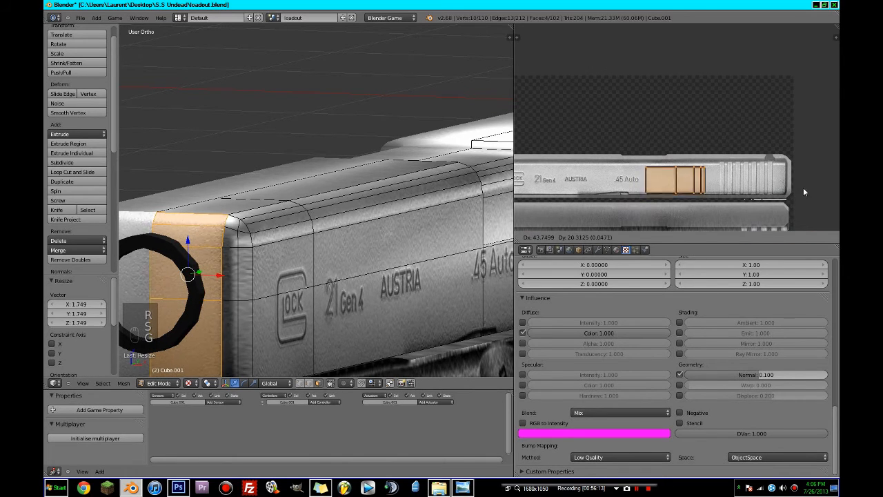
{"action": "left_click", "coordinate": [806, 186]}
{"action": "scroll", "coordinate": [367, 207], "scroll_direction": "down", "scroll_amount": 3}
{"action": "key", "text": "Tab"}
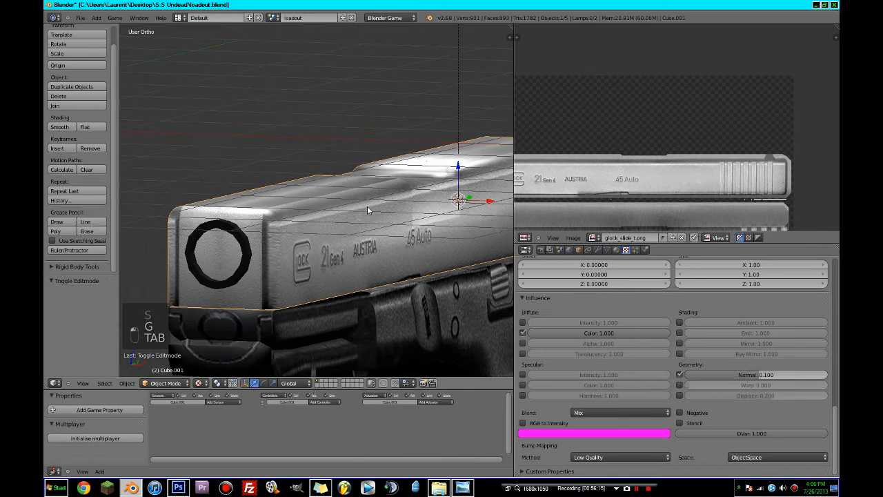
Step: Undo the last two edits on the slide, save the file, and set the slide texture's Normal influence to 0.100
{"action": "middle_click_drag", "start_coordinate": [368, 206], "coordinate": [358, 210]}
{"action": "key", "text": "ctrl+z"}
{"action": "key", "text": "ctrl+z"}
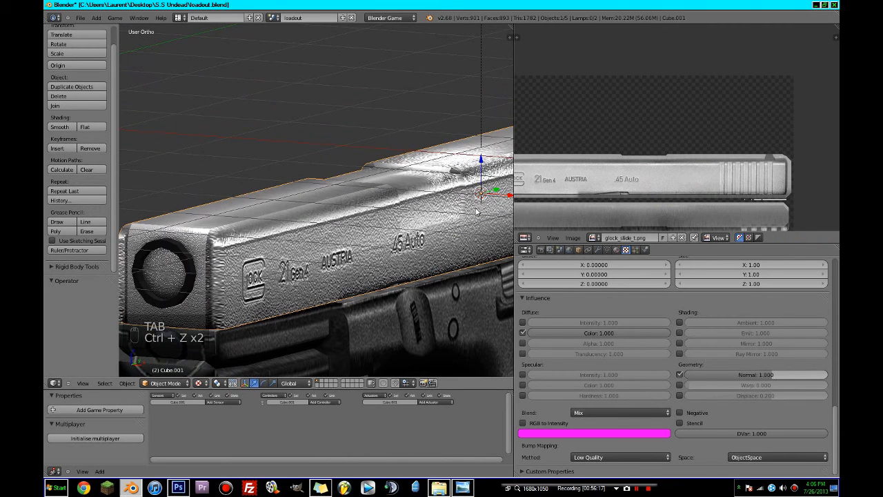
{"action": "key", "text": "ctrl+s"}
{"action": "left_click", "coordinate": [386, 213]}
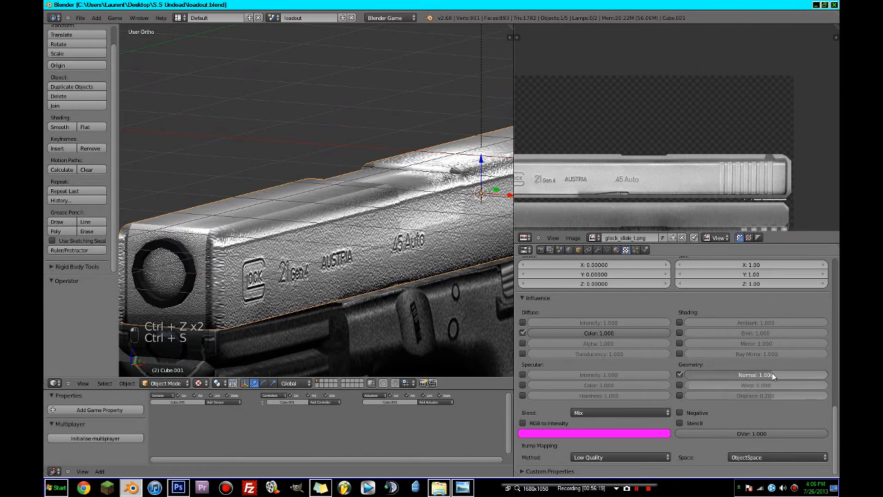
{"action": "key", "text": "Return"}
Step: Create a new 1024 by 1024 image named glock_slide_n for baking the slide
{"action": "scroll", "coordinate": [238, 258], "scroll_direction": "down", "scroll_amount": 5}
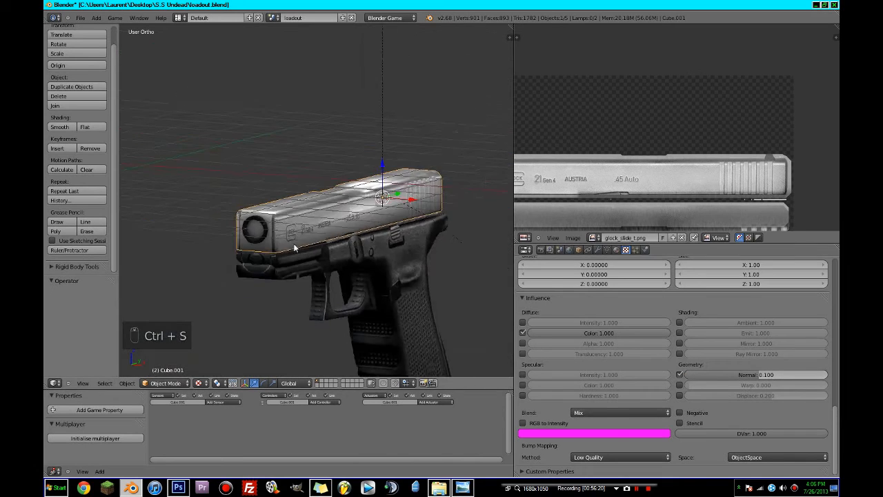
{"action": "scroll", "coordinate": [157, 263], "scroll_direction": "up", "scroll_amount": 6}
{"action": "middle_click_drag", "start_coordinate": [162, 263], "coordinate": [189, 244]}
{"action": "scroll", "coordinate": [190, 244], "scroll_direction": "up", "scroll_amount": 1}
{"action": "scroll", "coordinate": [339, 292], "scroll_direction": "down", "scroll_amount": 5}
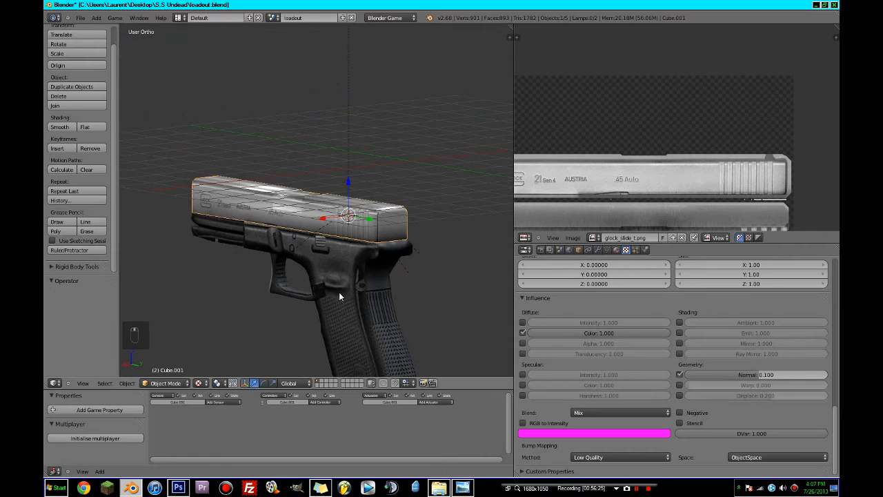
{"action": "left_click", "coordinate": [541, 249]}
{"action": "left_click", "coordinate": [572, 237]}
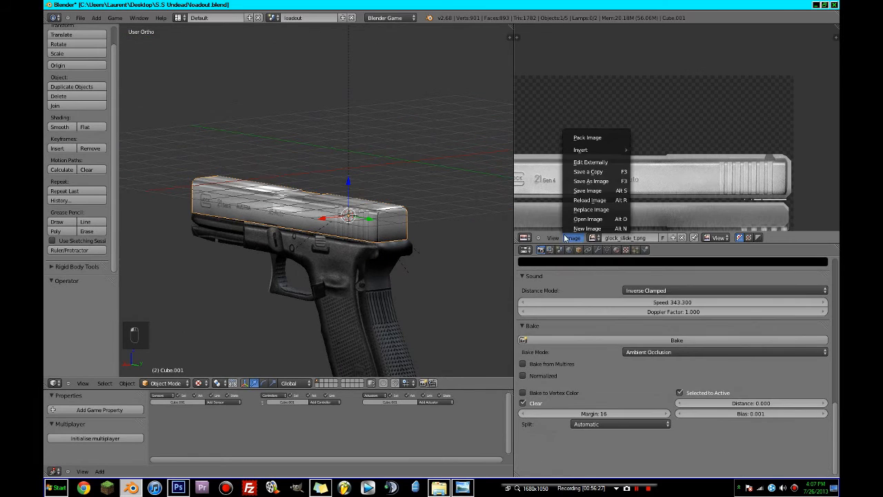
{"action": "left_click", "coordinate": [579, 230]}
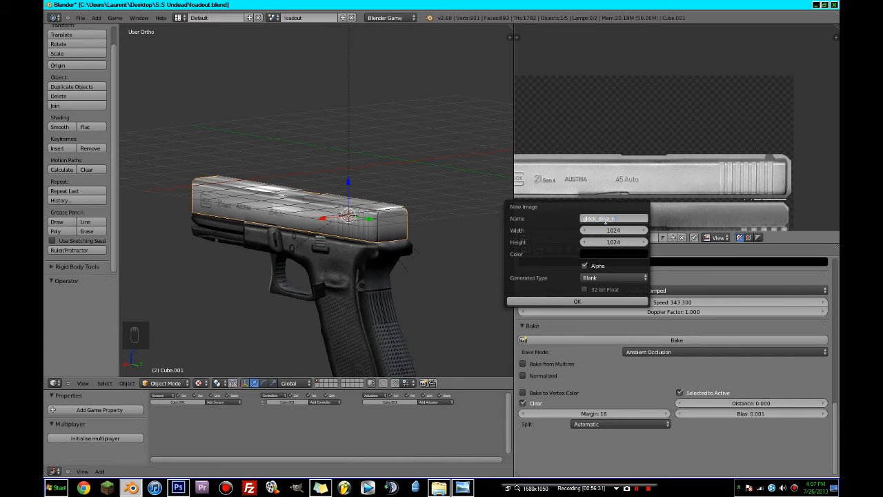
{"action": "type", "text": "glock_slide_n"}
{"action": "key", "text": "Return"}
{"action": "left_click", "coordinate": [577, 301]}
Step: Bake the slide's Normals in tangent space
{"action": "left_click", "coordinate": [662, 352]}
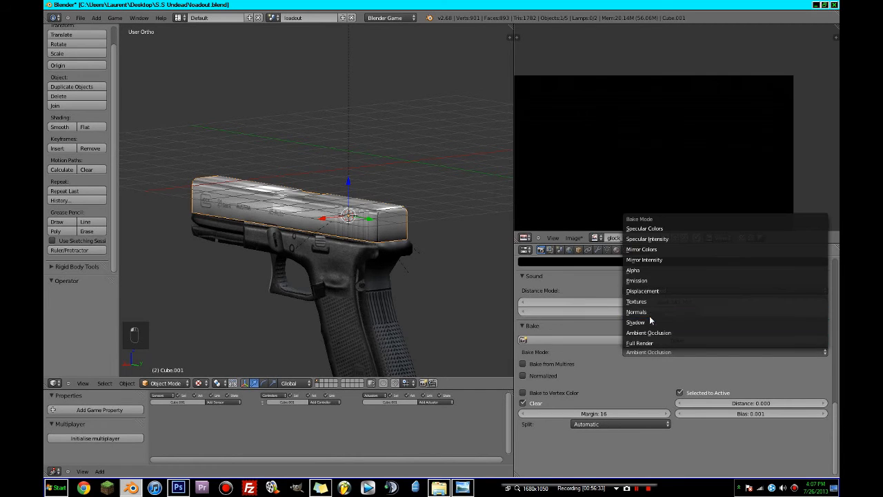
{"action": "left_click", "coordinate": [649, 312]}
{"action": "left_click", "coordinate": [633, 339]}
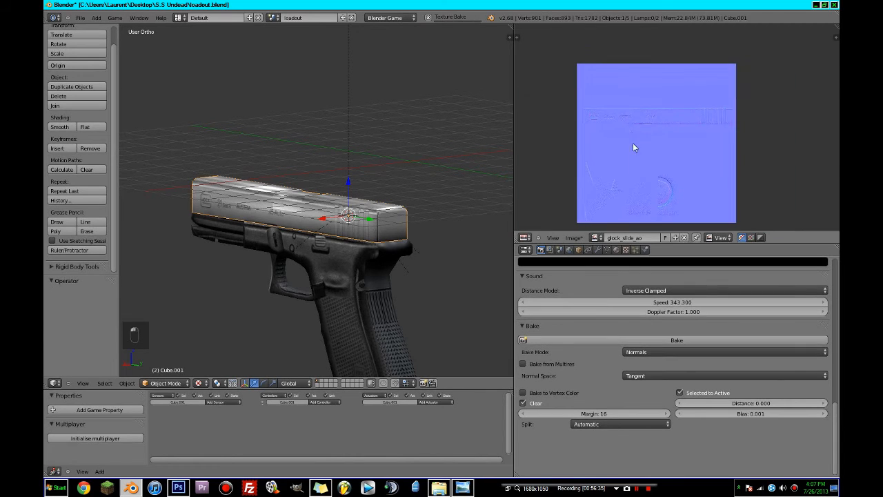
Step: Save a copy of the baked image as glock_slide_n.png in the textures\weapons folder and save the blend file
{"action": "left_click", "coordinate": [573, 238]}
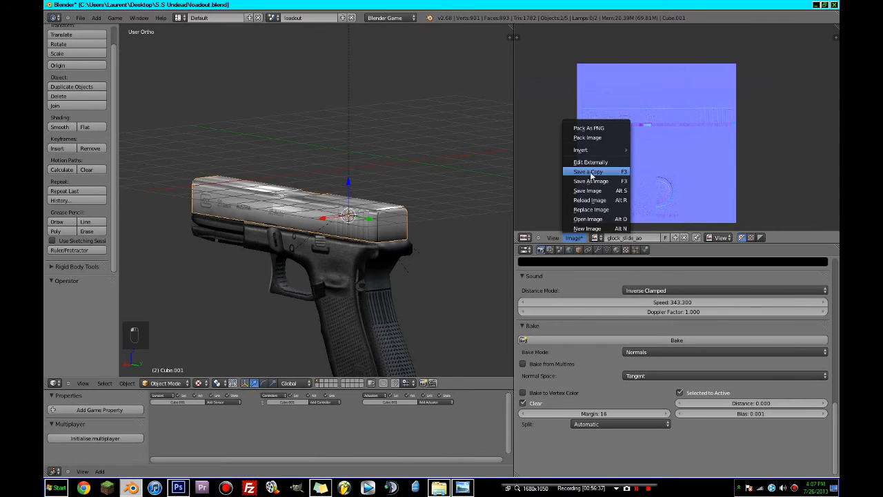
{"action": "left_click", "coordinate": [589, 172]}
{"action": "left_click", "coordinate": [199, 53]}
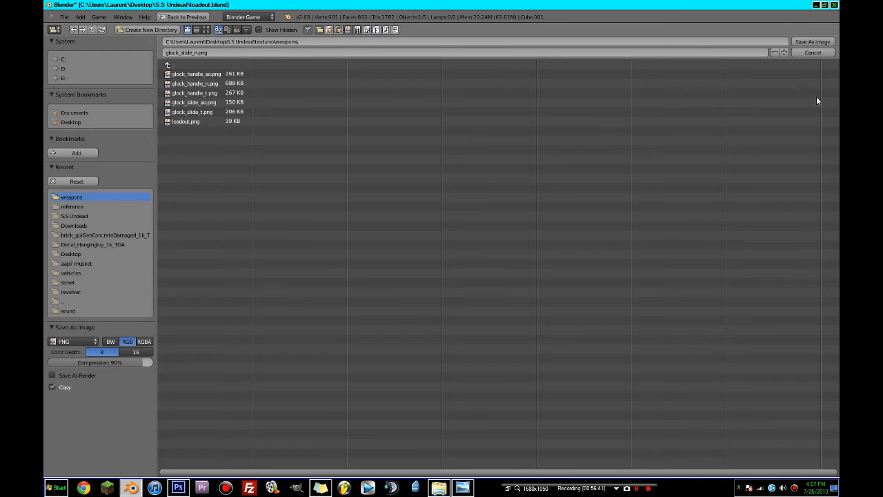
{"action": "left_click", "coordinate": [812, 42]}
{"action": "key", "text": "ctrl+s"}
{"action": "left_click", "coordinate": [405, 180]}
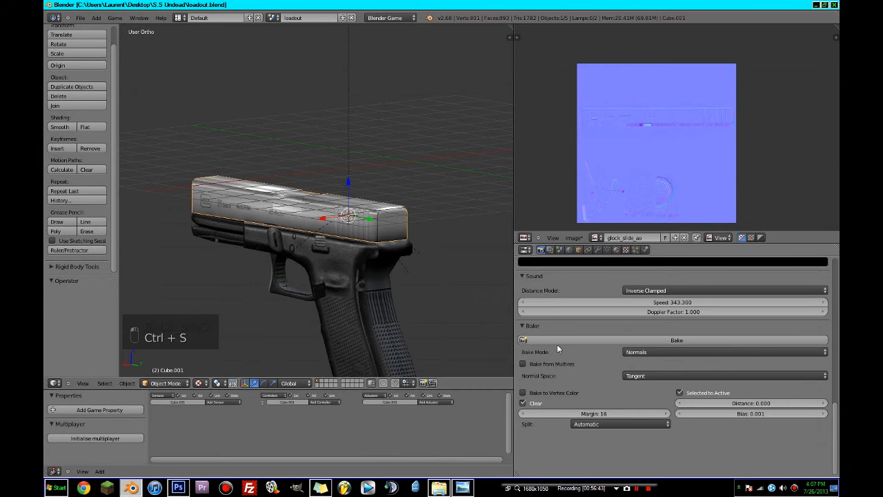
Step: Add a second texture to the slide's material below glock_slide and name it glock_slide_n
{"action": "left_click", "coordinate": [626, 249]}
{"action": "scroll", "coordinate": [621, 332], "scroll_direction": "up", "scroll_amount": 10}
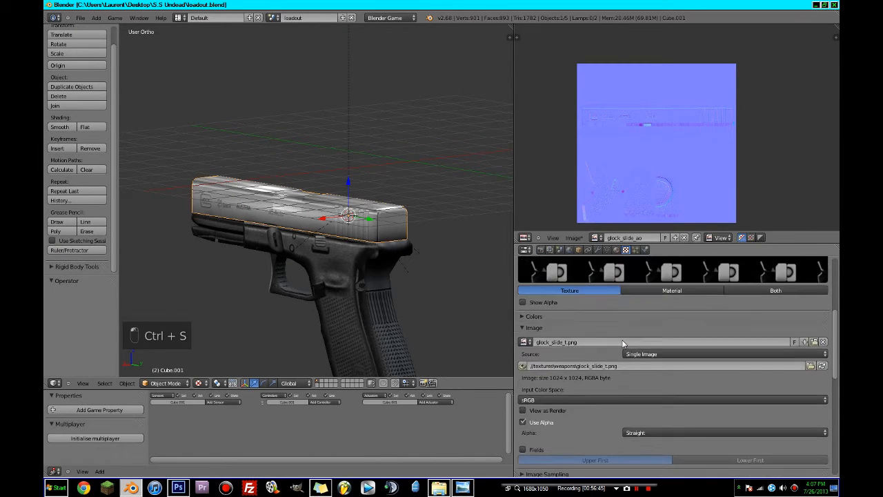
{"action": "scroll", "coordinate": [622, 343], "scroll_direction": "up", "scroll_amount": 5}
{"action": "left_click", "coordinate": [552, 281]}
{"action": "left_click", "coordinate": [550, 323]}
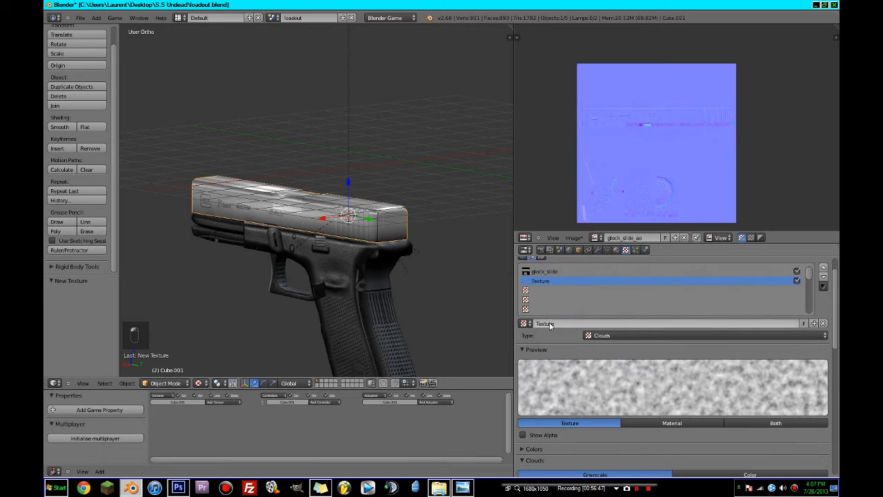
{"action": "left_click", "coordinate": [546, 324]}
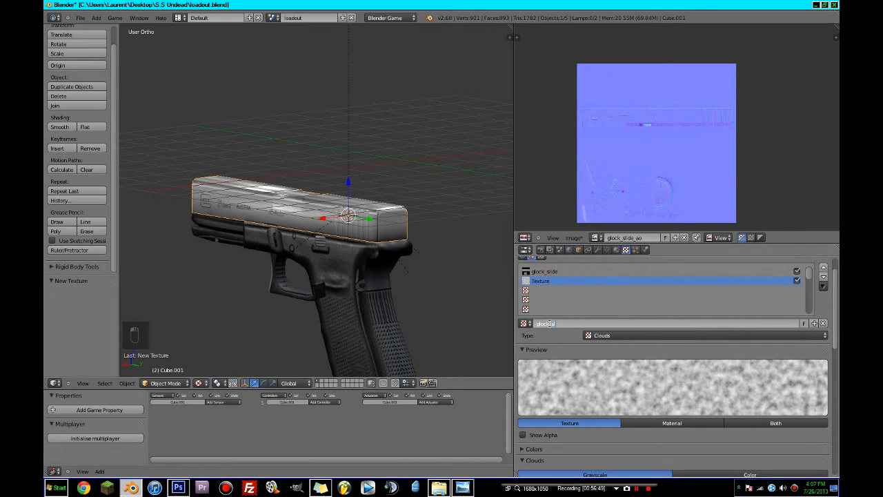
{"action": "type", "text": "glock_slide_n"}
{"action": "key", "text": "Return"}
Step: Set the new texture's type to Image or Movie and load glock_slide_n.png from the textures\weapons folder
{"action": "left_click", "coordinate": [601, 336]}
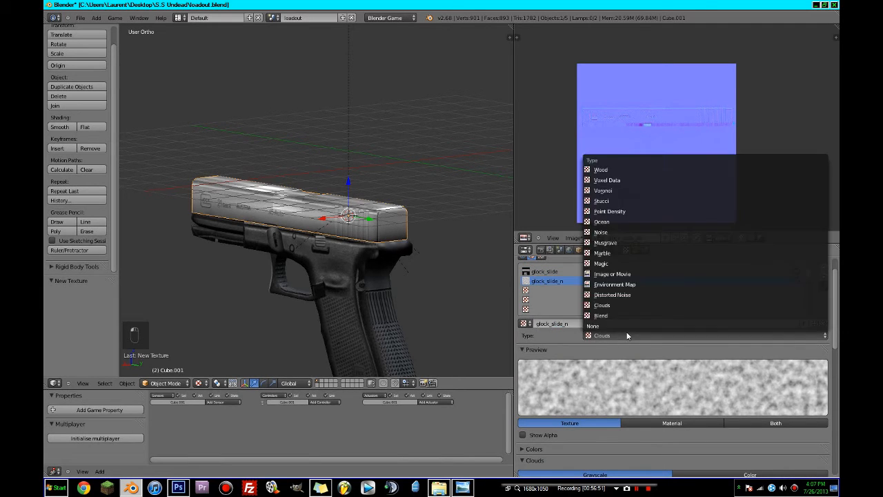
{"action": "left_click", "coordinate": [651, 272]}
{"action": "scroll", "coordinate": [729, 386], "scroll_direction": "down", "scroll_amount": 4}
{"action": "left_click", "coordinate": [731, 360]}
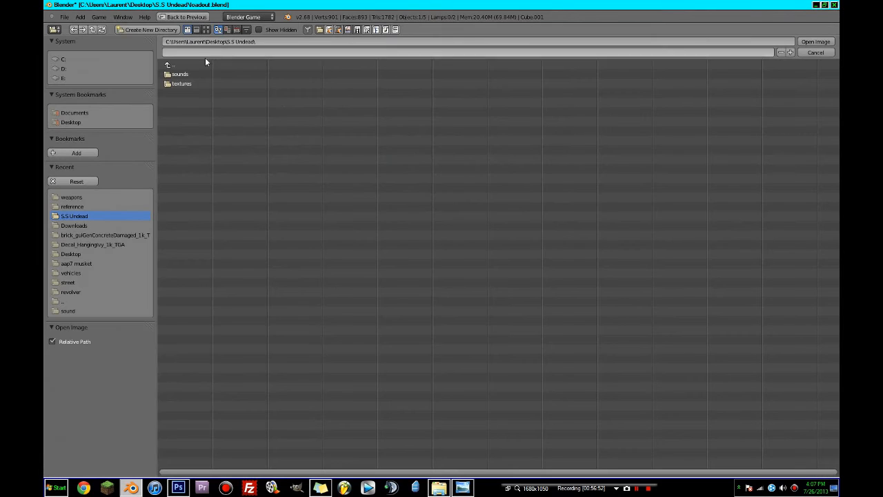
{"action": "double_click", "coordinate": [186, 83]}
{"action": "double_click", "coordinate": [186, 83]}
{"action": "left_click", "coordinate": [205, 29]}
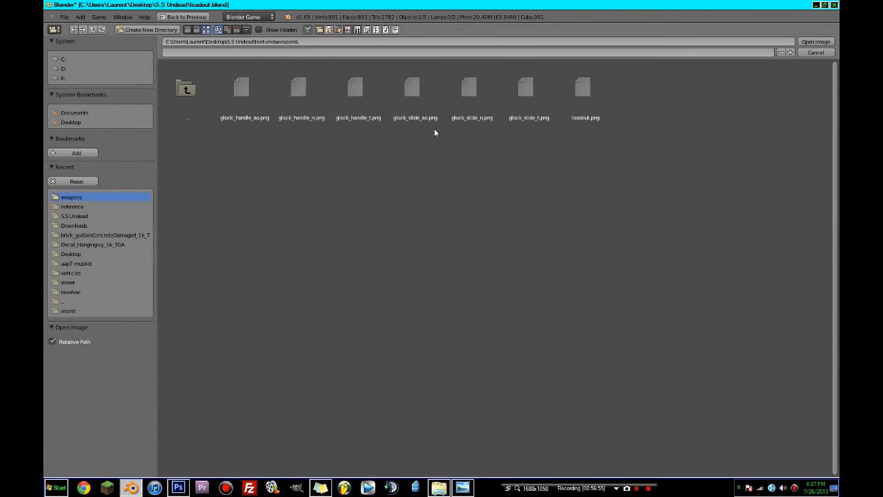
{"action": "double_click", "coordinate": [470, 81]}
Step: Map glock_slide_n with UV coordinates, disable its Color influence, enable Normal Map sampling, and save the file
{"action": "scroll", "coordinate": [734, 328], "scroll_direction": "down", "scroll_amount": 5}
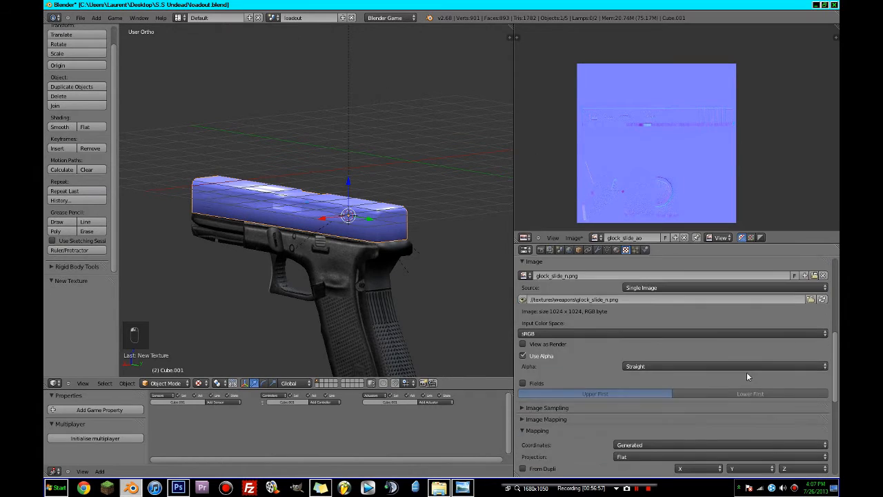
{"action": "left_click", "coordinate": [721, 369]}
{"action": "left_click", "coordinate": [637, 330]}
{"action": "scroll", "coordinate": [597, 413], "scroll_direction": "down", "scroll_amount": 5}
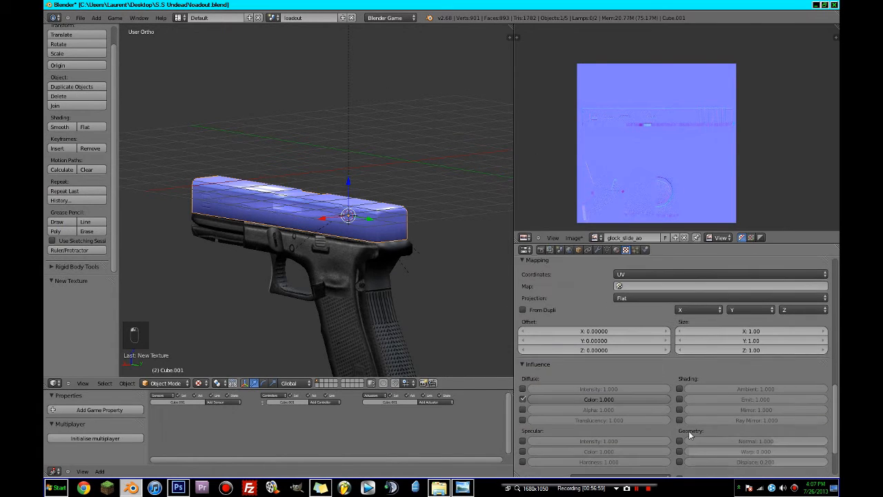
{"action": "left_click", "coordinate": [522, 399]}
{"action": "scroll", "coordinate": [628, 396], "scroll_direction": "up", "scroll_amount": 10}
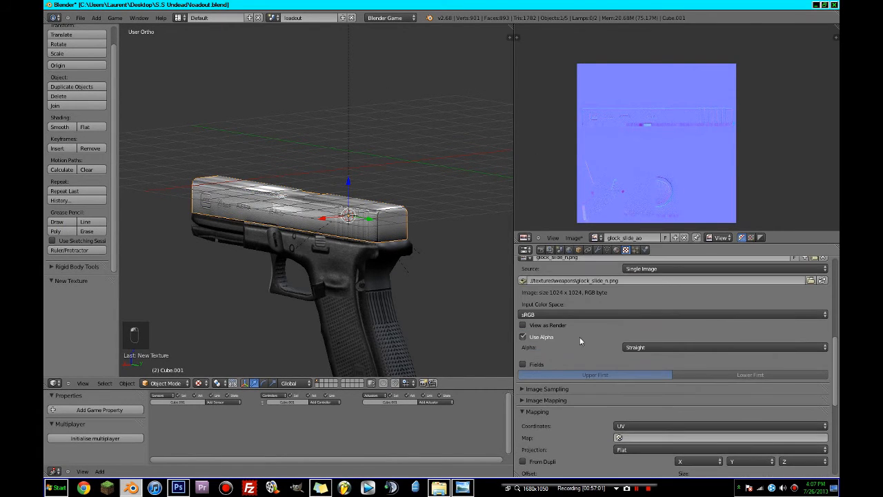
{"action": "left_click", "coordinate": [680, 402]}
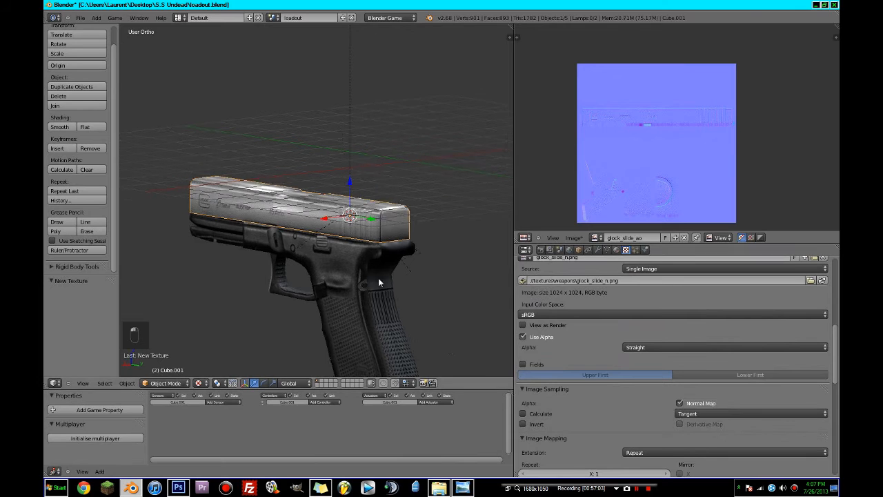
{"action": "middle_click_drag", "start_coordinate": [378, 277], "coordinate": [467, 284]}
{"action": "mouse_move", "coordinate": [346, 284]}
{"action": "middle_mouse_down"}
{"action": "mouse_move", "coordinate": [400, 274]}
{"action": "mouse_move", "coordinate": [345, 280]}
{"action": "middle_mouse_up"}
{"action": "key", "text": "ctrl+s"}
{"action": "left_click", "coordinate": [400, 274]}
Step: Apply the Mirror modifier on the slide object
{"action": "key", "text": "Tab"}
{"action": "scroll", "coordinate": [345, 281], "scroll_direction": "down", "scroll_amount": 5}
{"action": "key", "text": "Tab"}
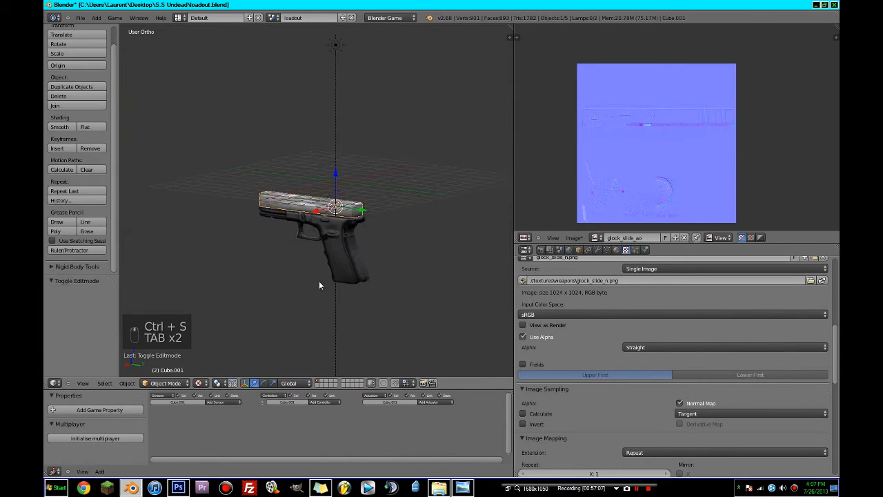
{"action": "scroll", "coordinate": [319, 281], "scroll_direction": "up", "scroll_amount": 2}
{"action": "left_click", "coordinate": [597, 250]}
{"action": "left_click", "coordinate": [596, 313]}
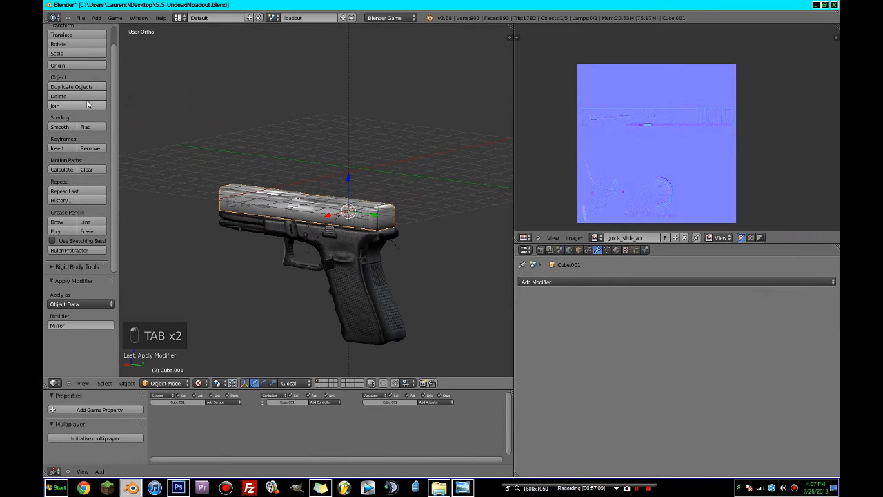
Step: Set the slide's origin to its geometry and save the file
{"action": "left_click", "coordinate": [56, 66]}
{"action": "left_click", "coordinate": [62, 62]}
{"action": "key", "text": "ctrl+s"}
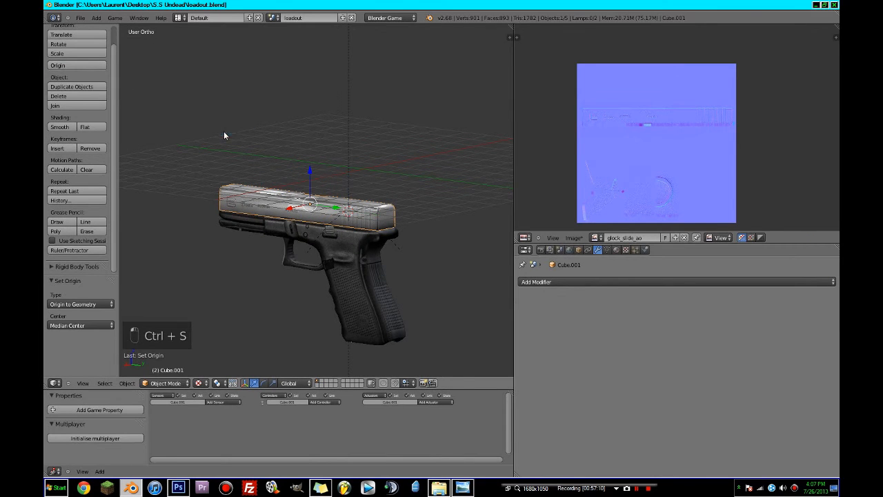
Step: Parent the slide to glock_handle as an object, keeping its transform
{"action": "middle_click_drag", "start_coordinate": [225, 136], "coordinate": [353, 184]}
{"action": "scroll", "coordinate": [354, 183], "scroll_direction": "up", "scroll_amount": 1}
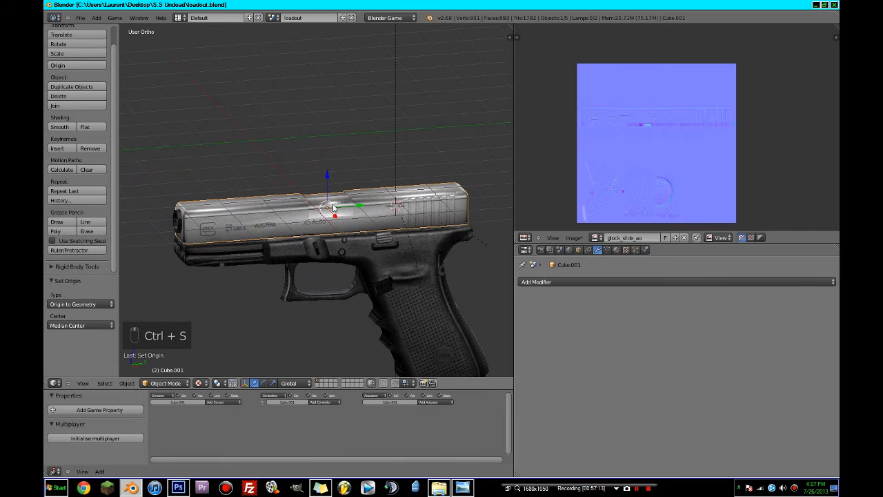
{"action": "right_click", "coordinate": [375, 250]}
{"action": "right_click", "coordinate": [336, 216]}
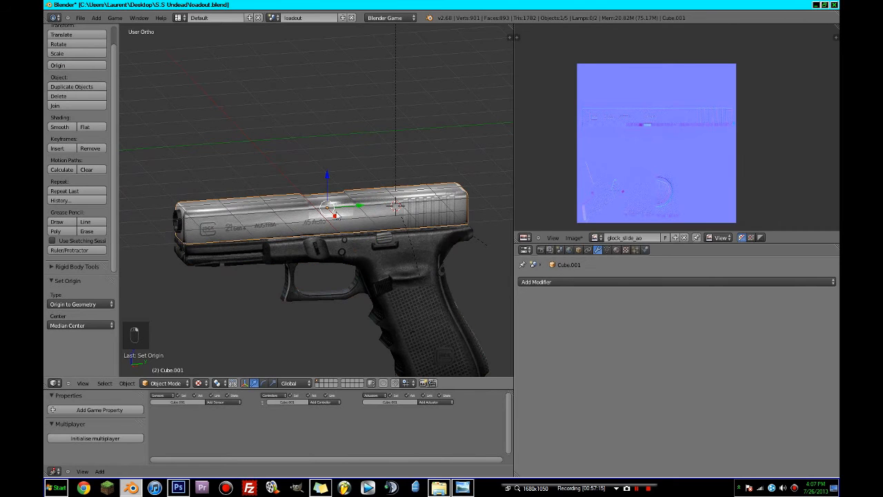
{"action": "right_click", "coordinate": [383, 268], "text": "shift"}
{"action": "key", "text": "ctrl+p"}
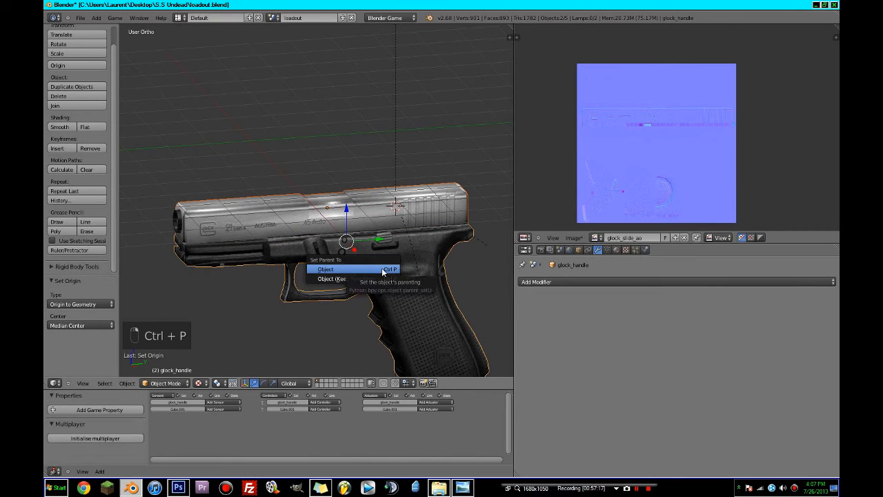
{"action": "left_click", "coordinate": [366, 278]}
Step: Parent glock_barrel to glock_handle as an object, keeping its transform, and save the file
{"action": "middle_click_drag", "start_coordinate": [365, 280], "coordinate": [255, 252]}
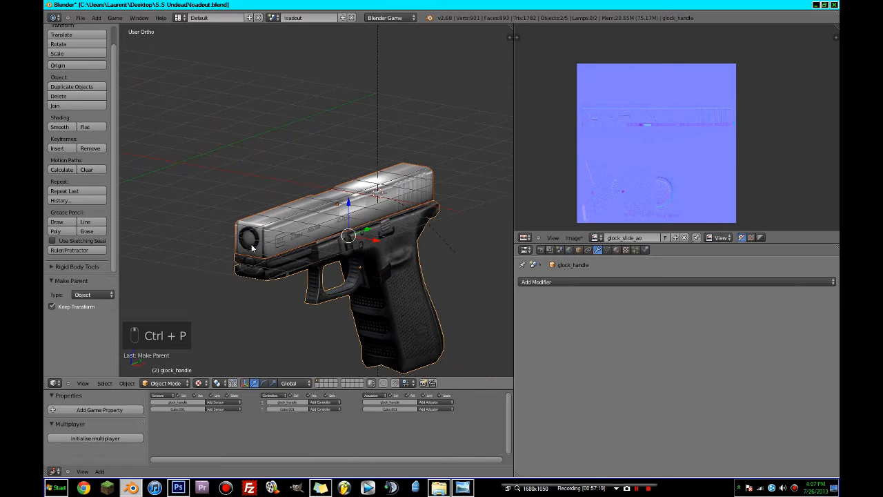
{"action": "right_click", "coordinate": [256, 252]}
{"action": "right_click", "coordinate": [320, 285], "text": "shift"}
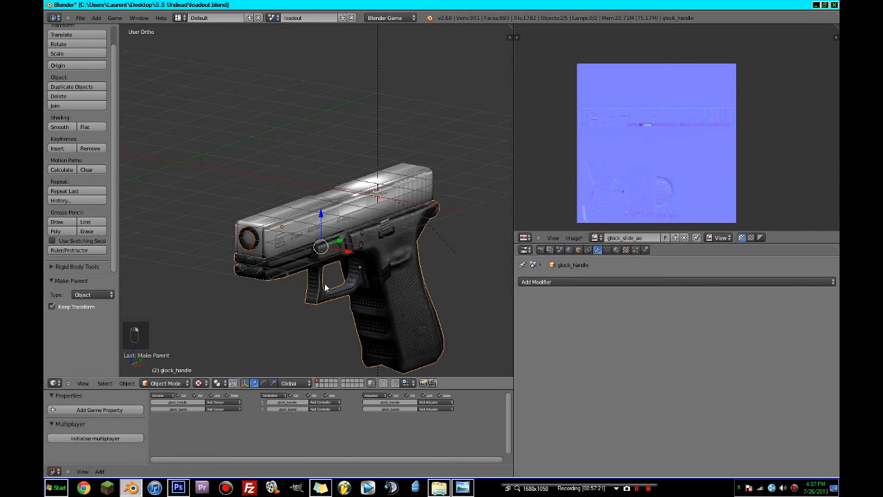
{"action": "key", "text": "ctrl+p"}
{"action": "left_click", "coordinate": [325, 285]}
{"action": "key", "text": "ctrl+s"}
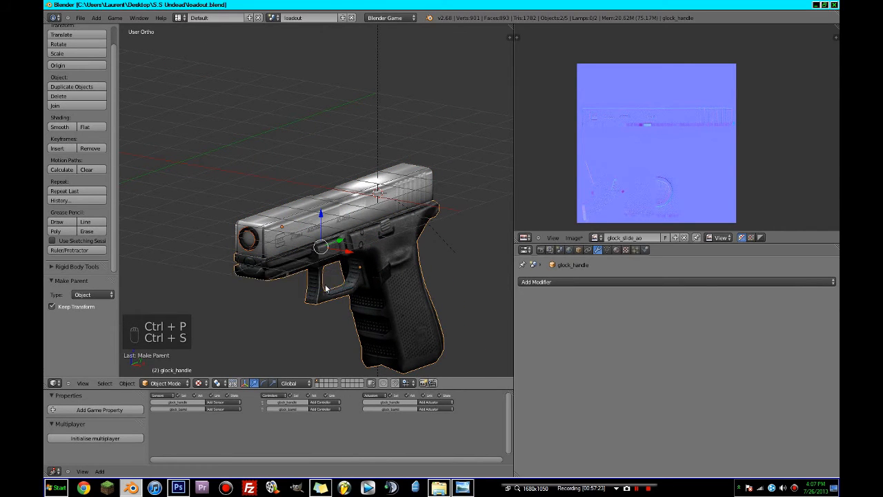
Step: Try a trackball rotation of glock_handle alone to check that the slide and barrel follow it
{"action": "middle_click_drag", "start_coordinate": [326, 287], "coordinate": [390, 264]}
{"action": "right_click", "coordinate": [369, 275]}
{"action": "scroll", "coordinate": [370, 274], "scroll_direction": "down", "scroll_amount": 4}
{"action": "right_click", "coordinate": [370, 275]}
{"action": "key", "text": "r"}
{"action": "key", "text": "r"}
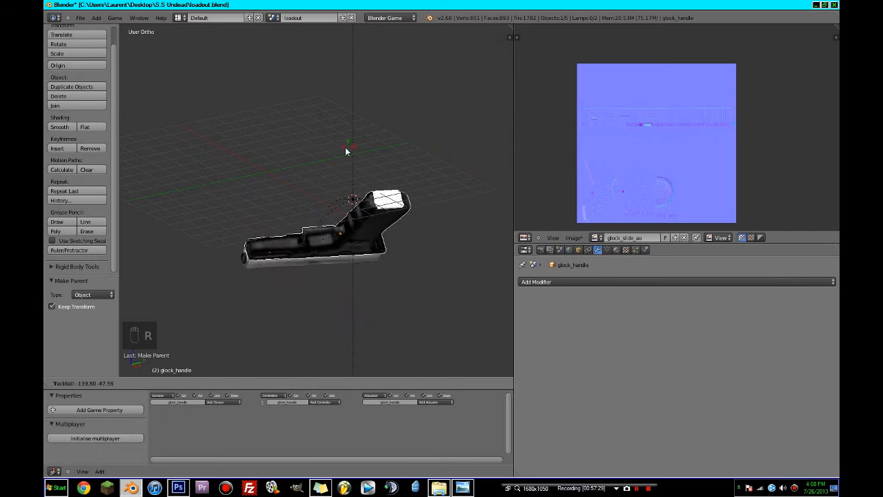
{"action": "right_click", "coordinate": [314, 189]}
Step: Enter Edit Mode on glock_handle, select the faces on the underside of the grip, and display glock_handle_t.png behind their UVs
{"action": "scroll", "coordinate": [345, 241], "scroll_direction": "up", "scroll_amount": 2}
{"action": "middle_click_drag", "start_coordinate": [364, 269], "coordinate": [376, 182]}
{"action": "scroll", "coordinate": [375, 182], "scroll_direction": "up", "scroll_amount": 3}
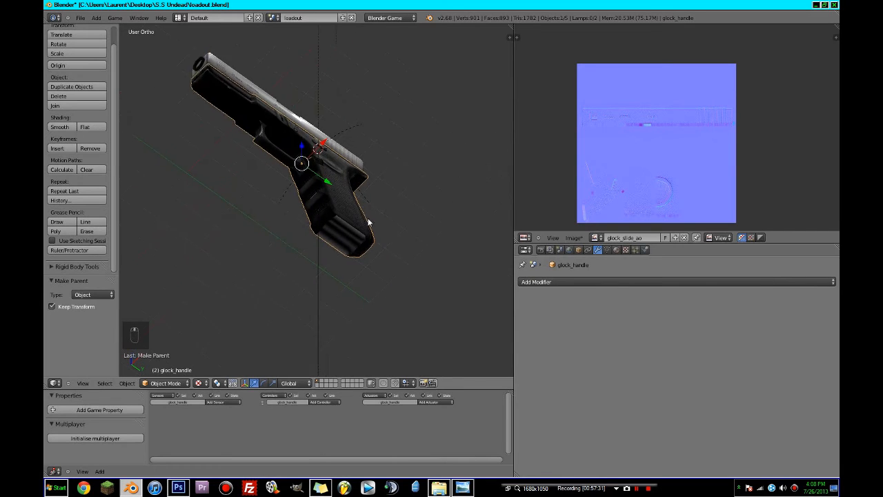
{"action": "key", "text": "Tab"}
{"action": "scroll", "coordinate": [377, 256], "scroll_direction": "up", "scroll_amount": 3}
{"action": "key", "text": "c"}
{"action": "left_click", "coordinate": [376, 287]}
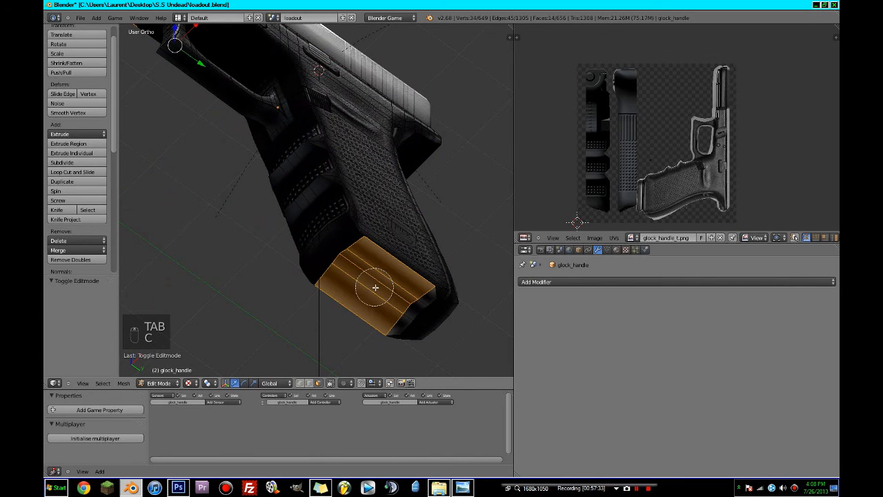
{"action": "key", "text": "a"}
{"action": "key", "text": "c"}
{"action": "left_click", "coordinate": [389, 295]}
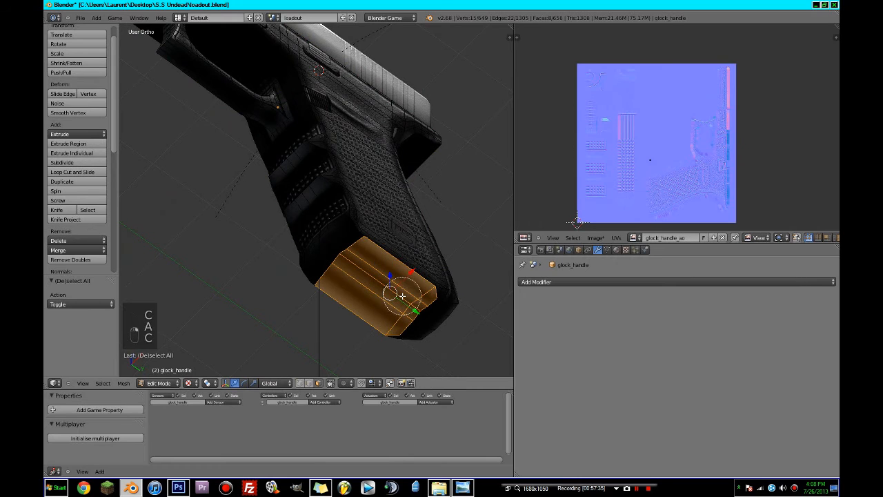
{"action": "left_click", "coordinate": [633, 237]}
{"action": "left_click", "coordinate": [669, 276]}
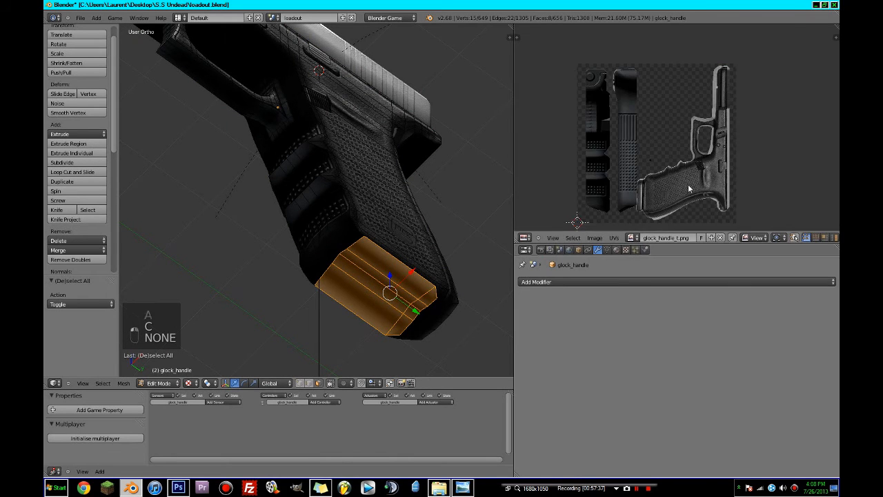
Step: Unwrap the selected faces on the underside of the grip
{"action": "scroll", "coordinate": [680, 191], "scroll_direction": "up", "scroll_amount": 3}
{"action": "scroll", "coordinate": [679, 192], "scroll_direction": "down", "scroll_amount": 8}
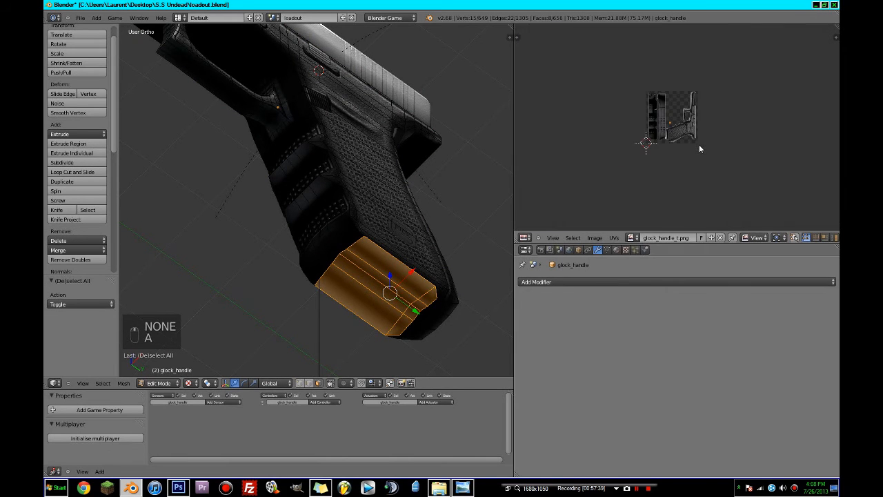
{"action": "key", "text": "a"}
{"action": "scroll", "coordinate": [359, 228], "scroll_direction": "up", "scroll_amount": 5}
{"action": "key", "text": "u"}
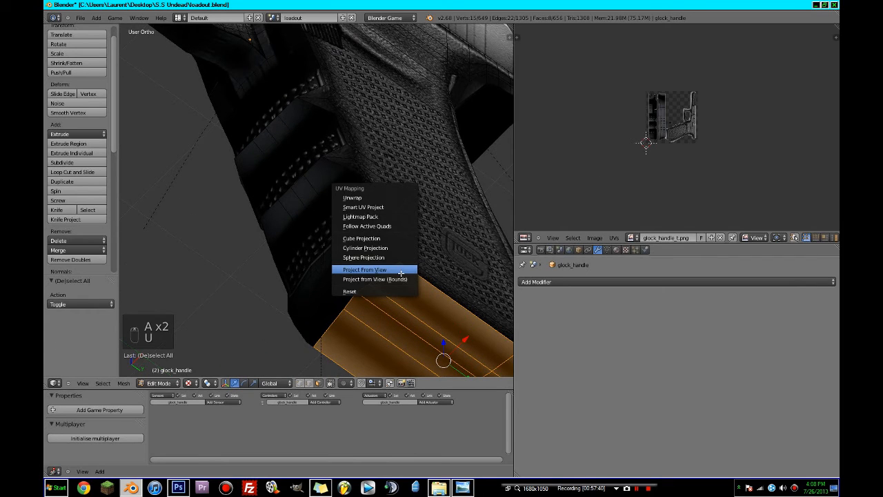
{"action": "left_click", "coordinate": [382, 200]}
Step: Shrink the underside faces' whole UV island and rotate it about 93.5°
{"action": "key", "text": "a"}
{"action": "scroll", "coordinate": [801, 155], "scroll_direction": "up", "scroll_amount": 4}
{"action": "key", "text": "s"}
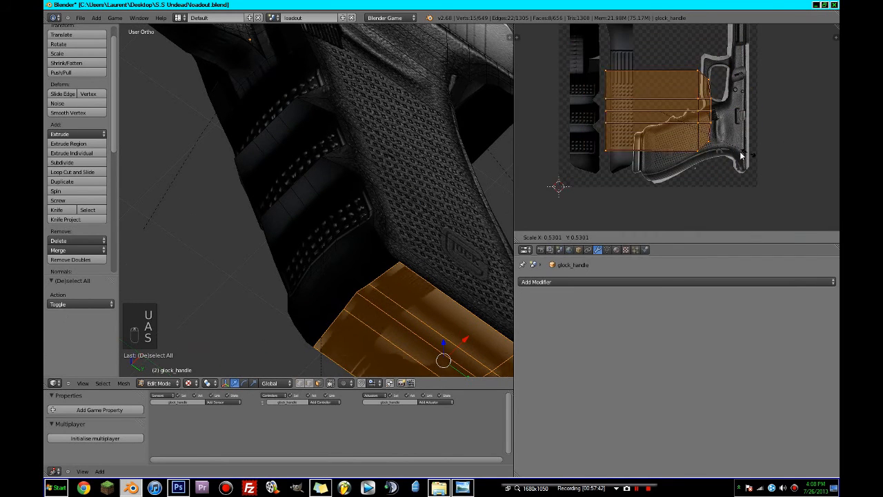
{"action": "left_click", "coordinate": [672, 126]}
{"action": "key", "text": "r"}
{"action": "left_click", "coordinate": [687, 150]}
{"action": "scroll", "coordinate": [711, 124], "scroll_direction": "up", "scroll_amount": 3}
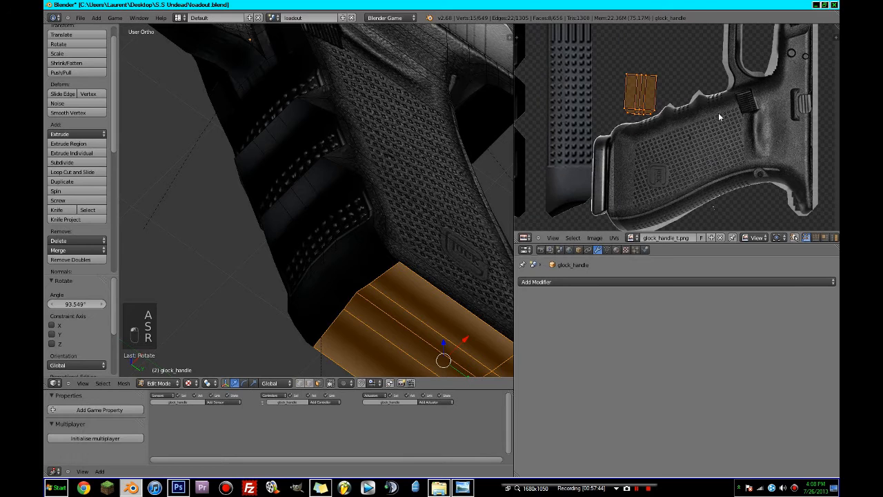
Step: Scale the UV island by 0.464 and place it on the smooth area near the grip's base in the texture
{"action": "key", "text": "g"}
{"action": "left_click", "coordinate": [694, 196]}
{"action": "key", "text": "s"}
{"action": "left_click", "coordinate": [680, 187]}
{"action": "key", "text": "g"}
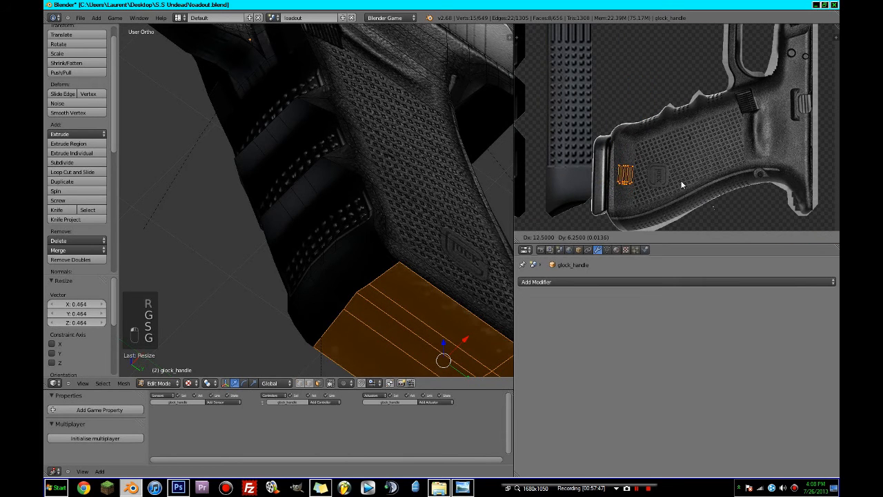
{"action": "left_click", "coordinate": [682, 184]}
Step: Return glock_handle to Object Mode and save the file, overwriting the existing one
{"action": "key", "text": "Tab"}
{"action": "scroll", "coordinate": [347, 220], "scroll_direction": "down", "scroll_amount": 3}
{"action": "key", "text": "ctrl+s"}
{"action": "left_click", "coordinate": [350, 218]}
{"action": "scroll", "coordinate": [338, 217], "scroll_direction": "down", "scroll_amount": 2}
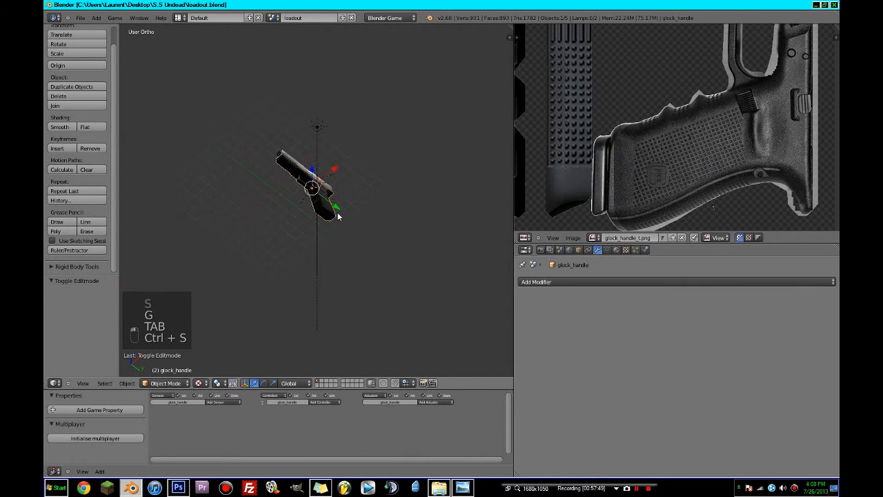
Step: Inspect the textured pistol with a trial trackball rotation of glock_handle, and save the file again
{"action": "scroll", "coordinate": [353, 264], "scroll_direction": "up", "scroll_amount": 4}
{"action": "key", "text": "r"}
{"action": "key", "text": "r"}
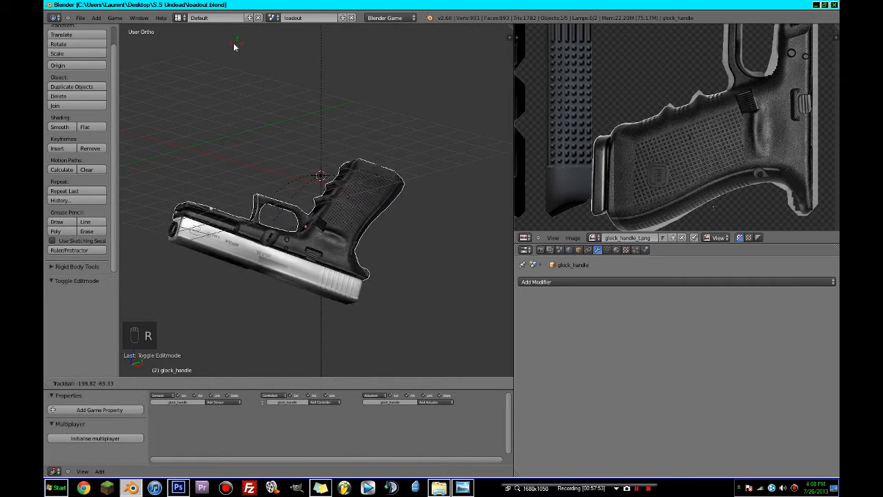
{"action": "right_click", "coordinate": [152, 103]}
{"action": "key", "text": "ctrl+s"}
{"action": "left_click", "coordinate": [184, 138]}
{"action": "scroll", "coordinate": [313, 216], "scroll_direction": "down", "scroll_amount": 5}
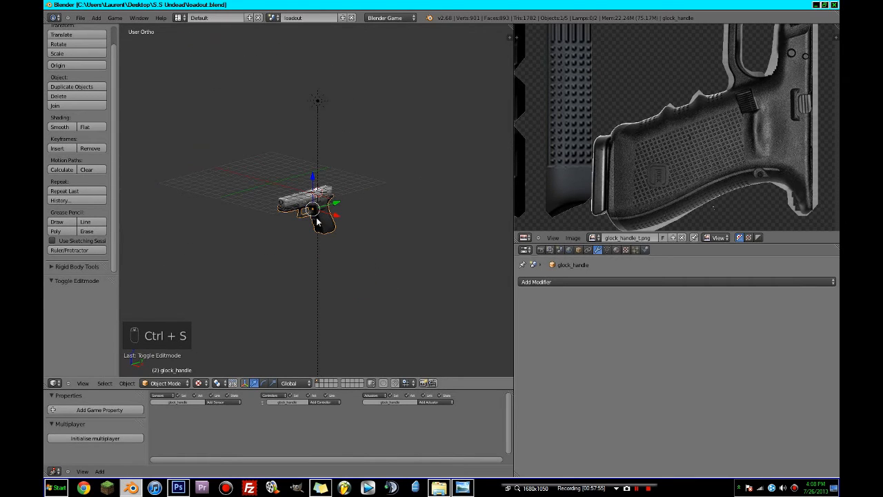
Step: Show the pistol in the left orthographic view and snap the 3D cursor to glock_handle
{"action": "key", "text": "KP_3"}
{"action": "key", "text": "ctrl+KP_3"}
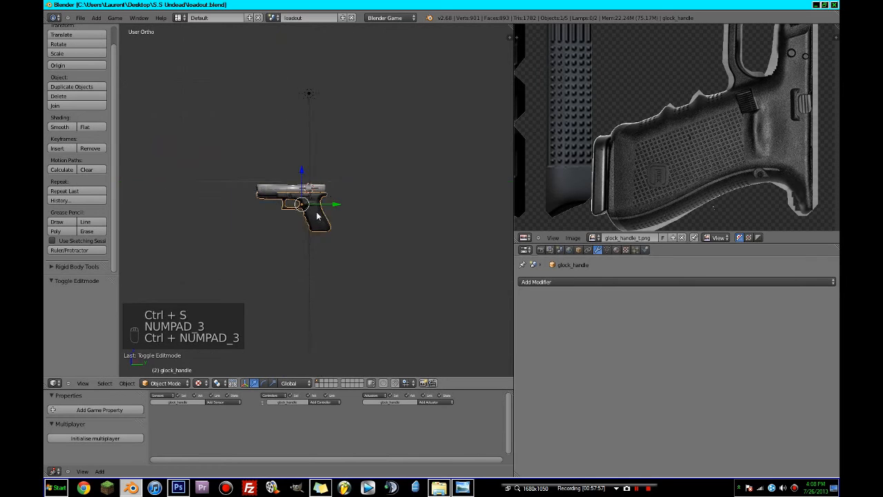
{"action": "scroll", "coordinate": [318, 216], "scroll_direction": "up", "scroll_amount": 2}
{"action": "key", "text": "shift+s"}
{"action": "left_click", "coordinate": [298, 215]}
Step: Add a cube in Object Mode and move it over the lower end of the grip
{"action": "scroll", "coordinate": [342, 262], "scroll_direction": "up", "scroll_amount": 6}
{"action": "key", "text": "Tab"}
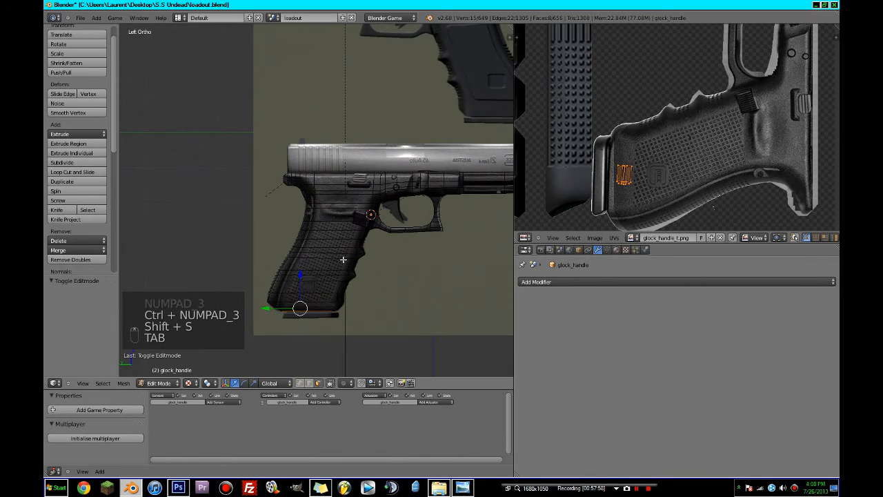
{"action": "key", "text": "Tab"}
{"action": "key", "text": "shift+a"}
{"action": "mouse_move", "coordinate": [327, 158]}
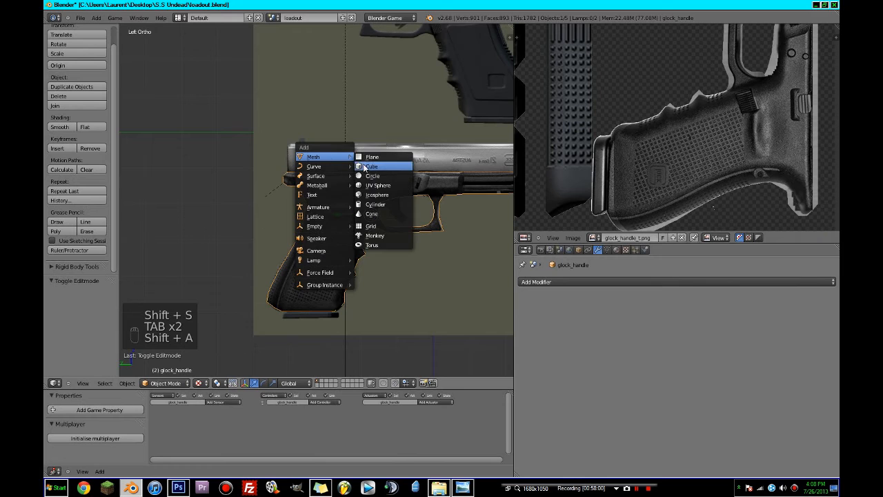
{"action": "left_click", "coordinate": [376, 165]}
{"action": "key", "text": "g"}
{"action": "left_click", "coordinate": [333, 251]}
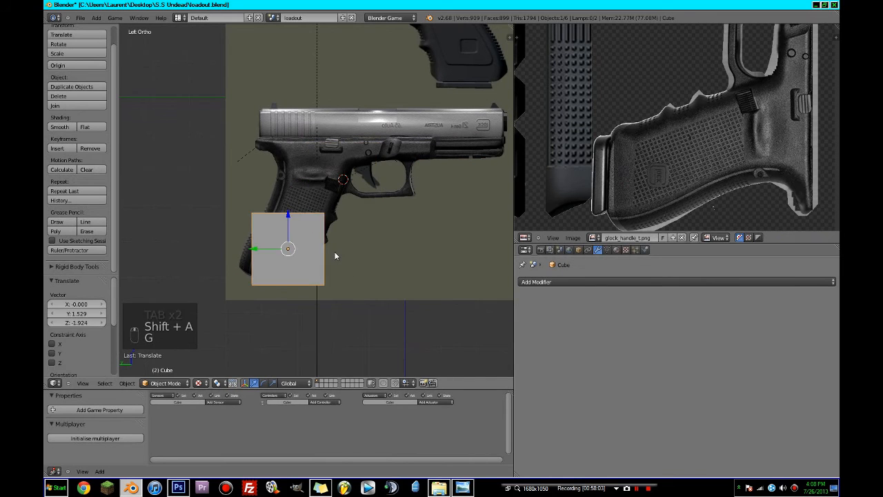
Step: Edit the cube in wireframe and move its lower rear edge onto the magazine base plate's corner in the reference image
{"action": "key", "text": "z"}
{"action": "scroll", "coordinate": [336, 253], "scroll_direction": "up", "scroll_amount": 3}
{"action": "key", "text": "Tab"}
{"action": "mouse_move", "coordinate": [337, 258]}
{"action": "middle_mouse_down", "text": "shift"}
{"action": "mouse_move", "coordinate": [347, 216]}
{"action": "mouse_move", "coordinate": [380, 241]}
{"action": "middle_mouse_up", "text": "shift"}
{"action": "scroll", "coordinate": [380, 241], "scroll_direction": "up", "scroll_amount": 2}
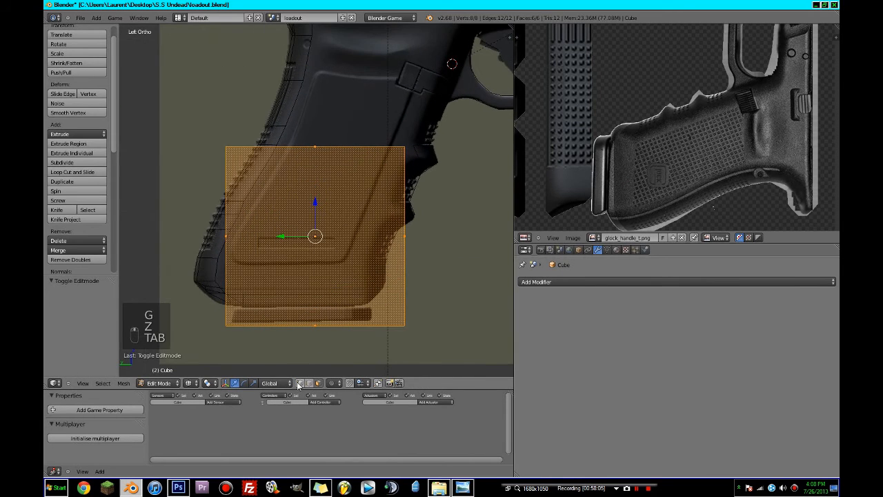
{"action": "key", "text": "a"}
{"action": "key", "text": "a"}
{"action": "key", "text": "c"}
{"action": "left_click", "coordinate": [227, 331]}
{"action": "key", "text": "g"}
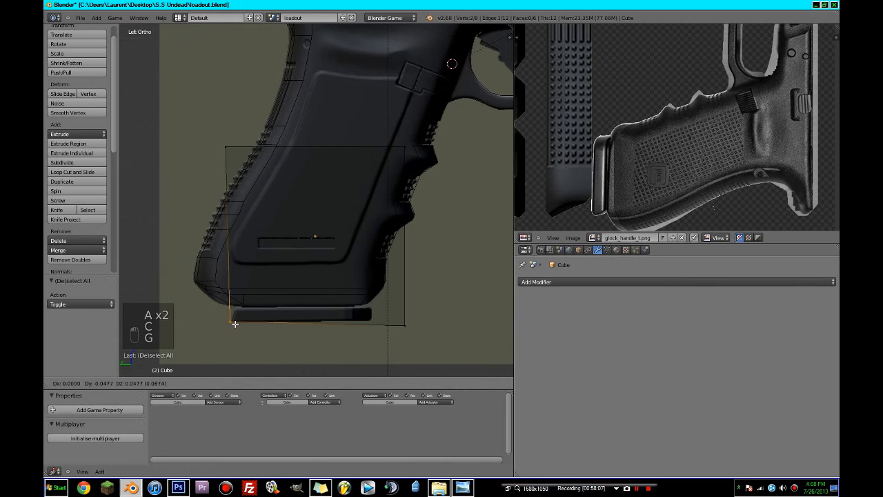
{"action": "left_click", "coordinate": [236, 325]}
Step: Move the cube's lower front edge onto the base plate's lower front corner in the reference image
{"action": "key", "text": "a"}
{"action": "key", "text": "c"}
{"action": "left_click", "coordinate": [409, 326]}
{"action": "key", "text": "g"}
{"action": "left_click", "coordinate": [376, 320]}
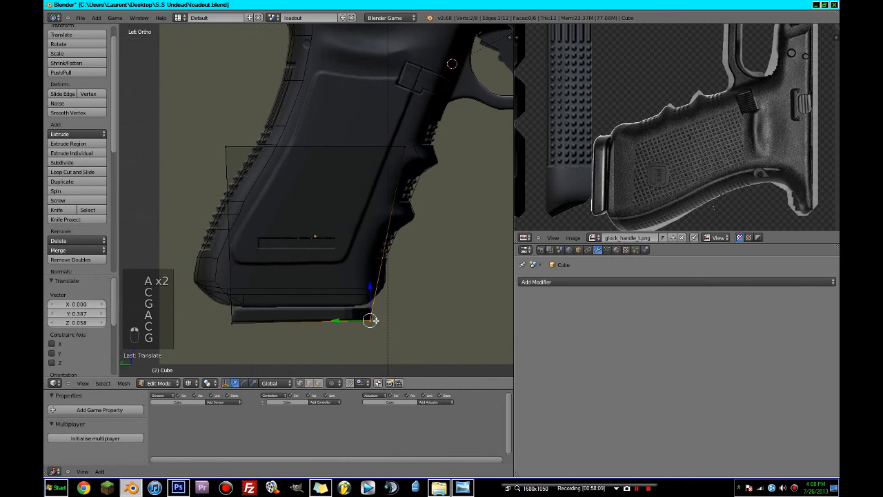
Step: Lower the cube's four upper vertices to the top of the magazine base plate in the reference image
{"action": "key", "text": "a"}
{"action": "key", "text": "c"}
{"action": "left_click", "coordinate": [400, 148]}
{"action": "left_click", "coordinate": [216, 151]}
{"action": "right_click", "coordinate": [212, 165]}
{"action": "key", "text": "g"}
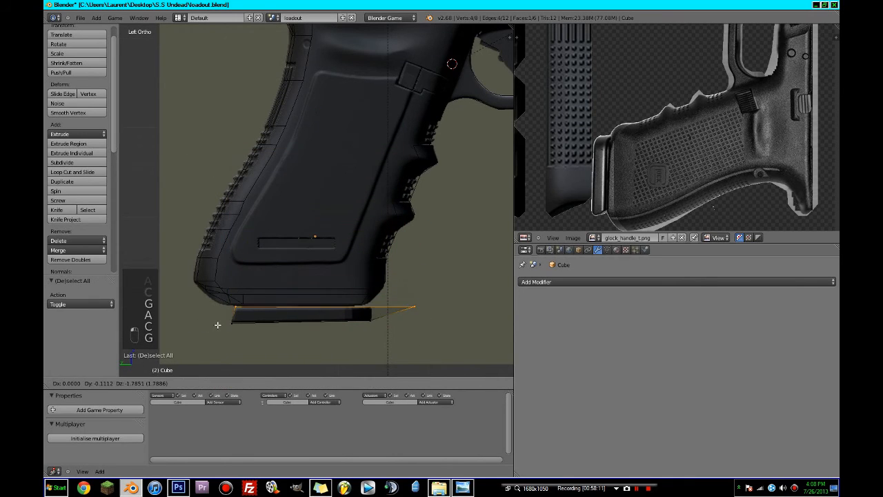
{"action": "left_click", "coordinate": [217, 325]}
{"action": "key", "text": "g"}
{"action": "left_click", "coordinate": [296, 315]}
Step: Pull the cube's upper front edge back to the base plate's upper front corner
{"action": "key", "text": "a"}
{"action": "key", "text": "c"}
{"action": "left_click", "coordinate": [419, 305]}
{"action": "right_click", "coordinate": [419, 305]}
{"action": "key", "text": "g"}
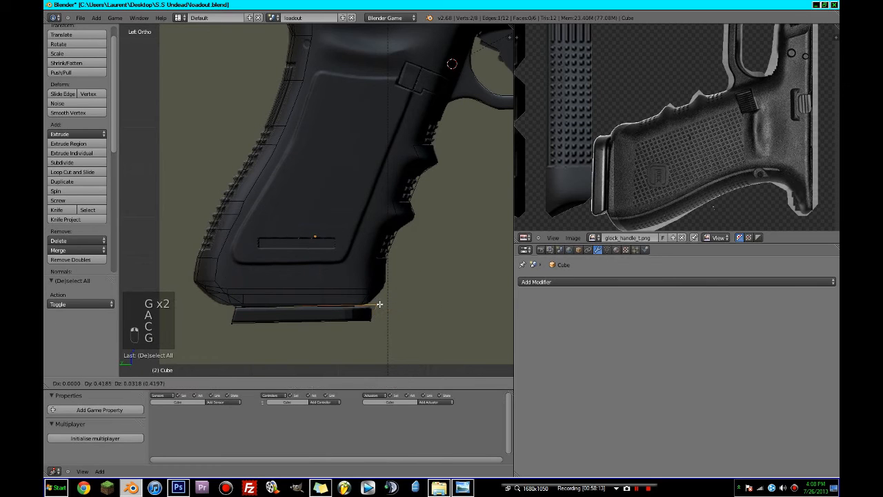
{"action": "left_click", "coordinate": [374, 308]}
Step: Add one loop cut near the base plate's front end and two more between it and the front face
{"action": "key", "text": "ctrl+r"}
{"action": "left_click", "coordinate": [338, 317]}
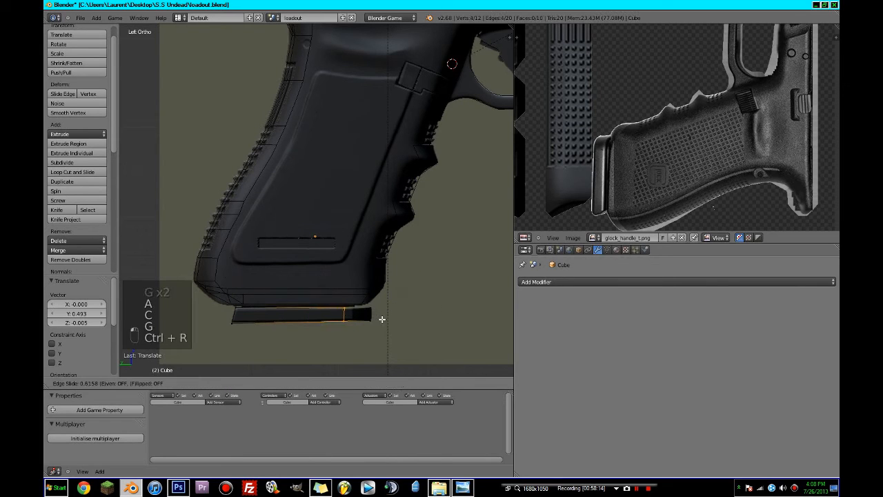
{"action": "left_click", "coordinate": [382, 319]}
{"action": "key", "text": "ctrl+r"}
{"action": "scroll", "coordinate": [361, 321], "scroll_direction": "up", "scroll_amount": 1}
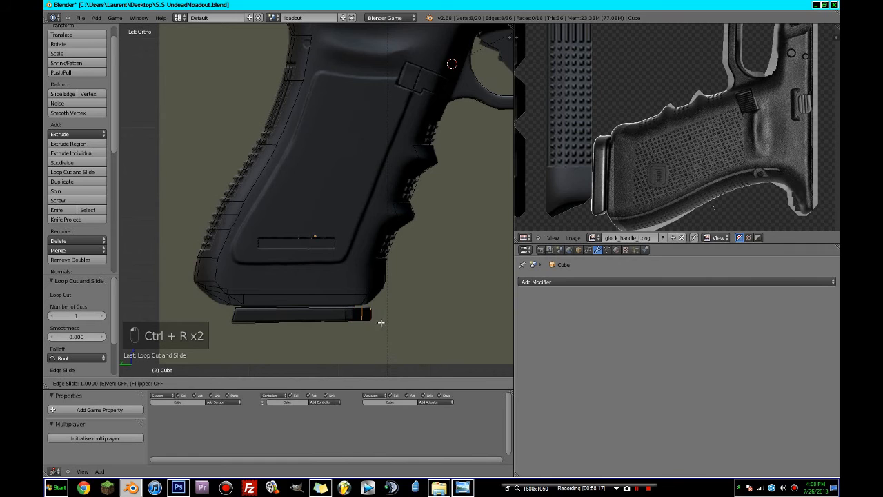
{"action": "left_click", "coordinate": [381, 322]}
Step: Select the whole base plate and narrow it along X to the grip's width in the front view
{"action": "middle_click_drag", "start_coordinate": [394, 318], "coordinate": [232, 274]}
{"action": "key", "text": "a"}
{"action": "key", "text": "a"}
{"action": "key", "text": "a"}
{"action": "key", "text": "KP_1"}
{"action": "scroll", "coordinate": [358, 300], "scroll_direction": "up", "scroll_amount": 4}
{"action": "key", "text": "s"}
{"action": "key", "text": "x"}
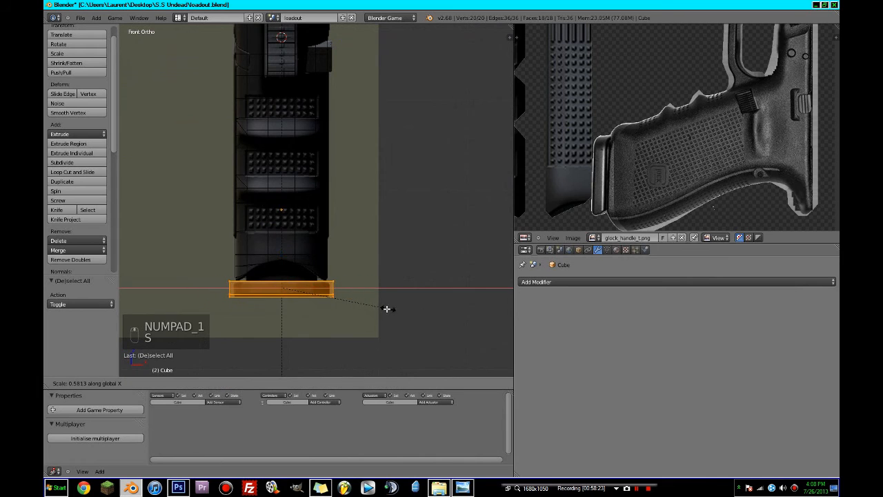
{"action": "left_click", "coordinate": [378, 308]}
Step: Select the three foremost vertex loops of the base plate and scale them to 0.830 along X
{"action": "middle_click_drag", "start_coordinate": [377, 308], "coordinate": [290, 331]}
{"action": "key", "text": "a"}
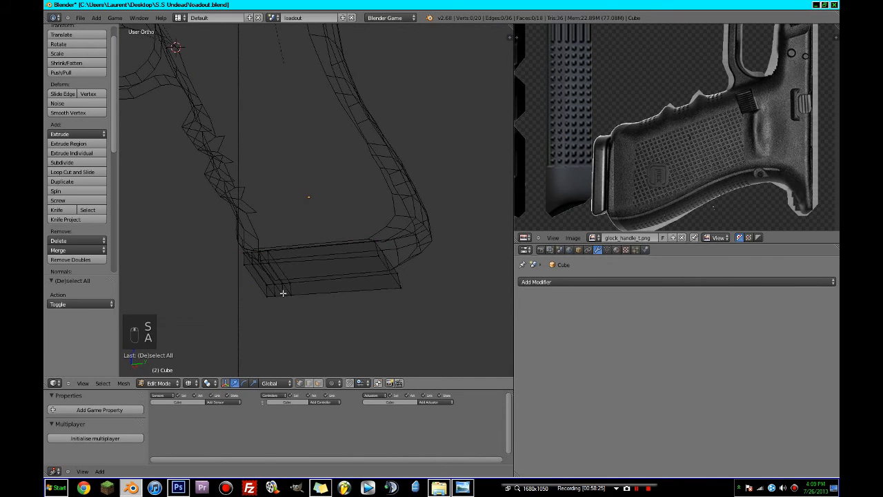
{"action": "key", "text": "KP_3"}
{"action": "key", "text": "c"}
{"action": "left_click", "coordinate": [259, 288]}
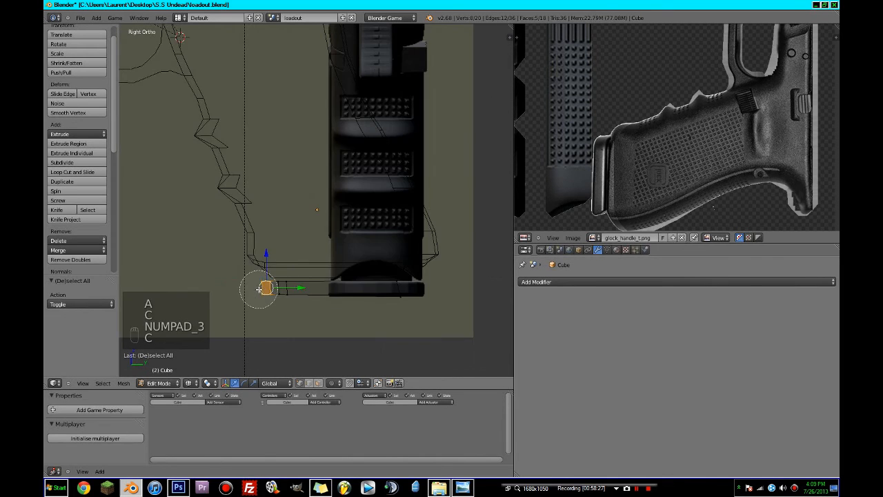
{"action": "key", "text": "KP_1"}
{"action": "key", "text": "s"}
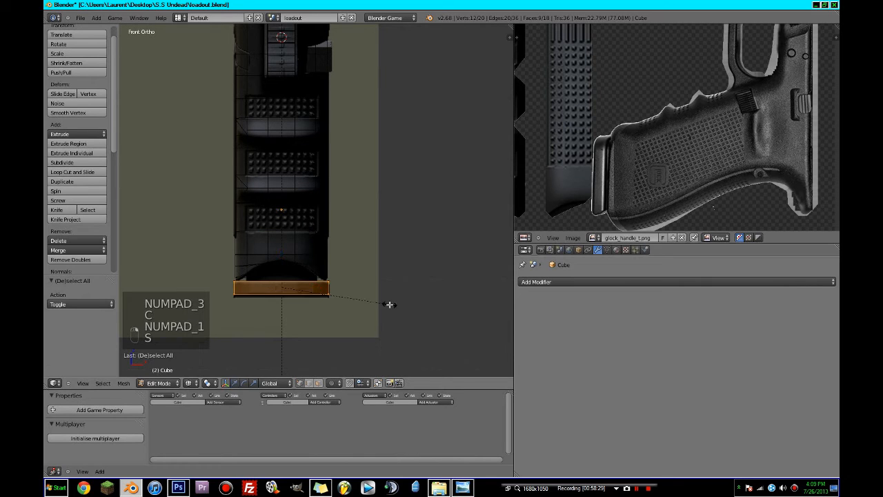
{"action": "key", "text": "x"}
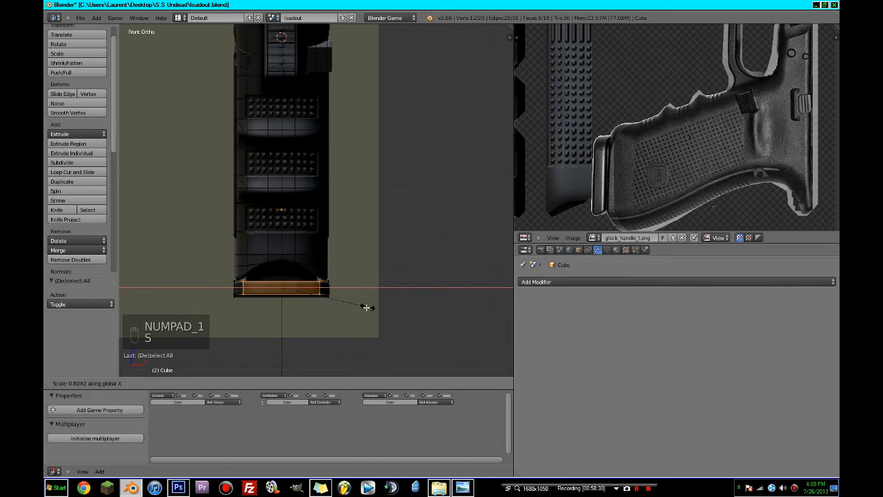
{"action": "left_click", "coordinate": [369, 307]}
Step: Keep only the two foremost vertex loops selected and scale them to 0.798 along X
{"action": "key", "text": "KP_3"}
{"action": "key", "text": "c"}
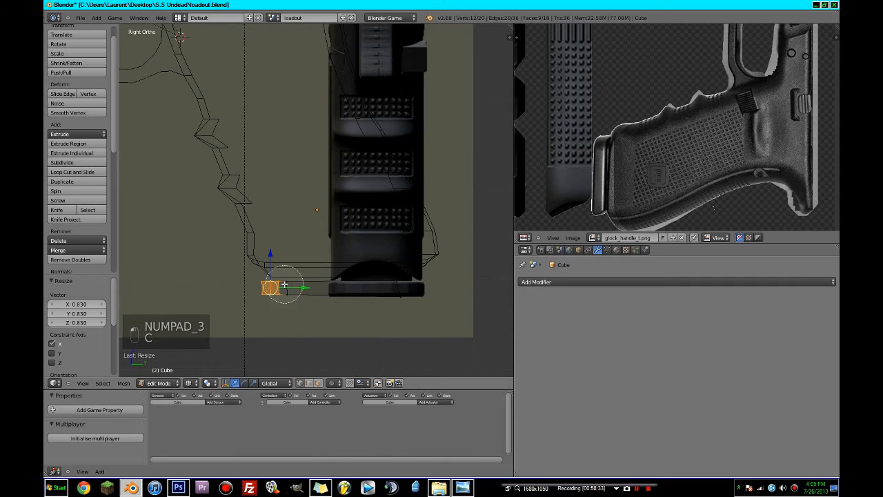
{"action": "key", "text": "KP_1"}
{"action": "key", "text": "s"}
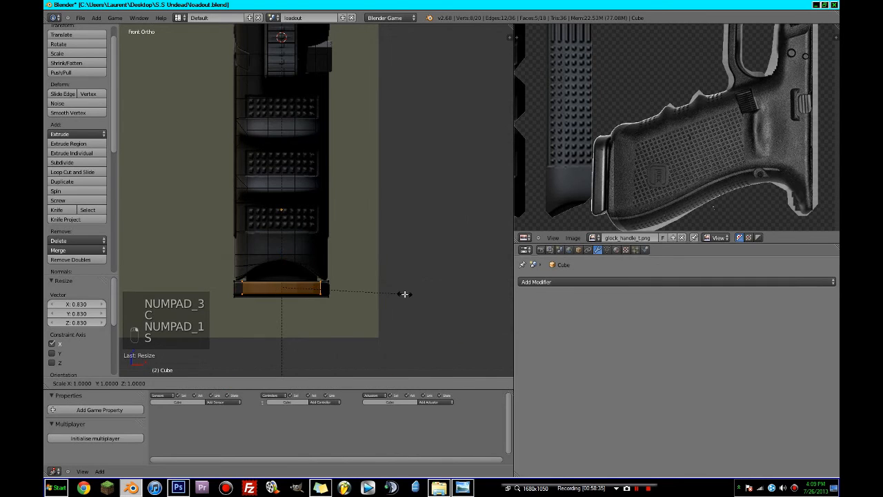
{"action": "left_click", "coordinate": [379, 295]}
Step: Reduce the selection to the base plate's front face and narrow it along X to round off the front
{"action": "key", "text": "KP_3"}
{"action": "key", "text": "KP_6"}
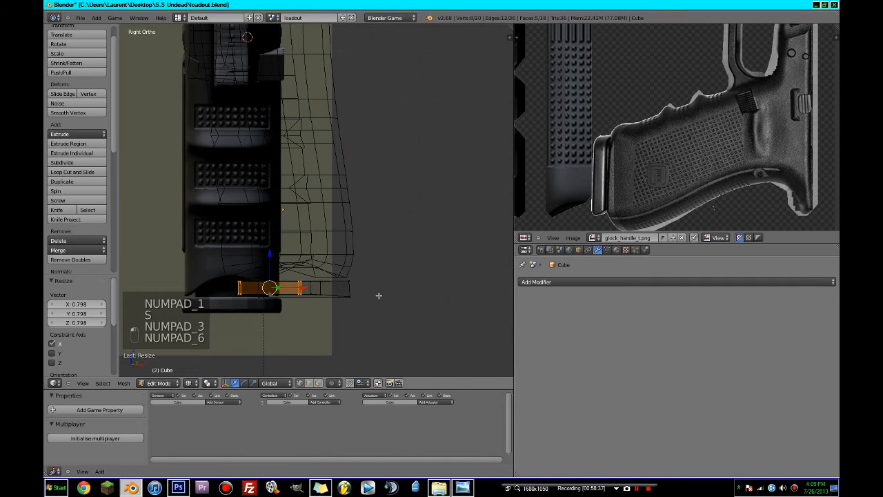
{"action": "key", "text": "KP_3"}
{"action": "key", "text": "c"}
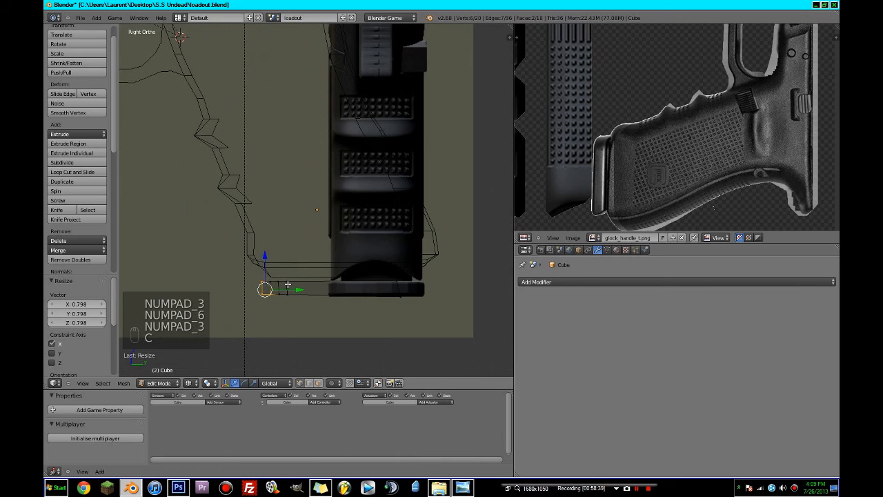
{"action": "key", "text": "KP_3"}
{"action": "key", "text": "KP_1"}
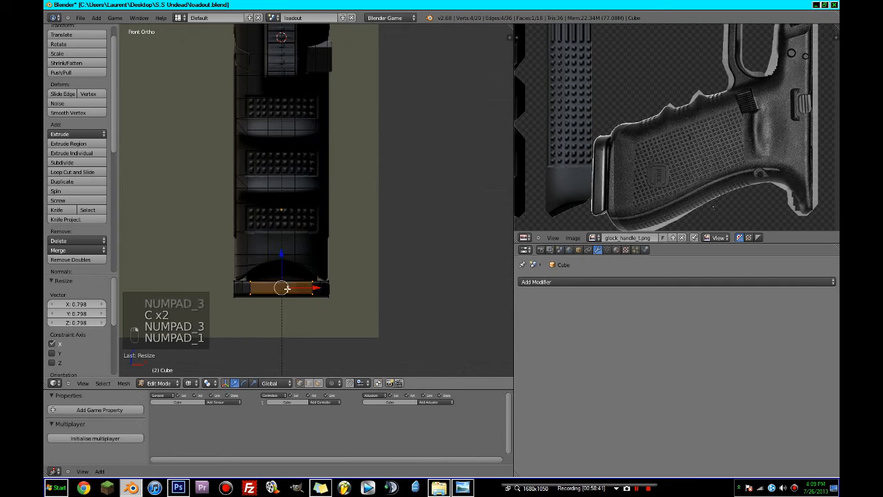
{"action": "key", "text": "s"}
{"action": "key", "text": "s"}
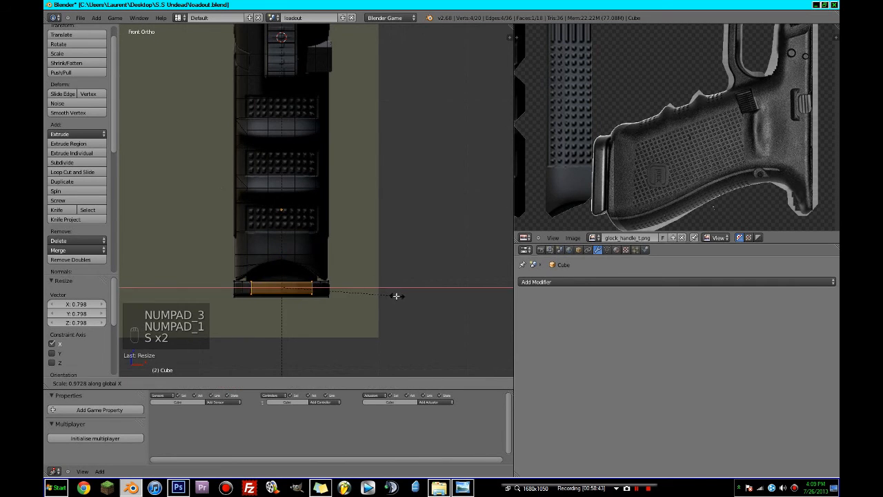
{"action": "left_click", "coordinate": [351, 294]}
Step: Add a centred loop cut running lengthwise along the base plate
{"action": "middle_click_drag", "start_coordinate": [351, 294], "coordinate": [228, 322]}
{"action": "key", "text": "ctrl+r"}
{"action": "left_click", "coordinate": [225, 325]}
{"action": "right_click", "coordinate": [223, 325]}
Step: Select the middle edge of the base plate's front face, move it -0.033 along Y, and save the file
{"action": "key", "text": "a"}
{"action": "key", "text": "c"}
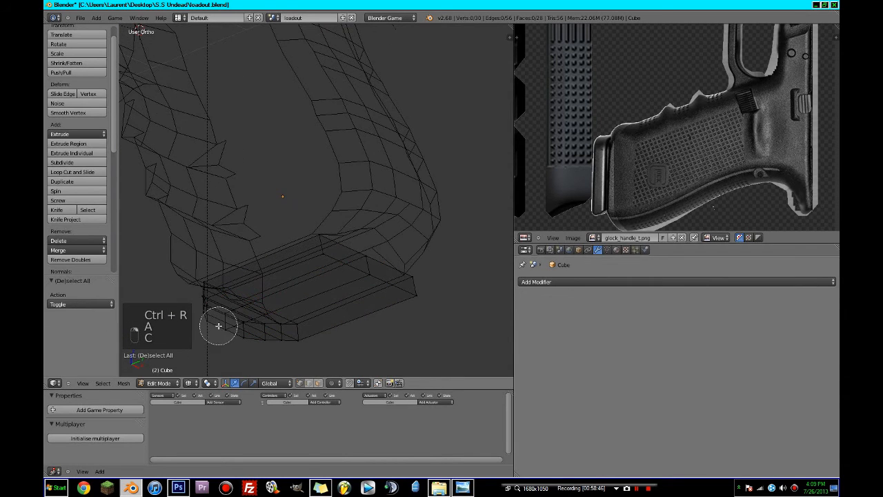
{"action": "key", "text": "z"}
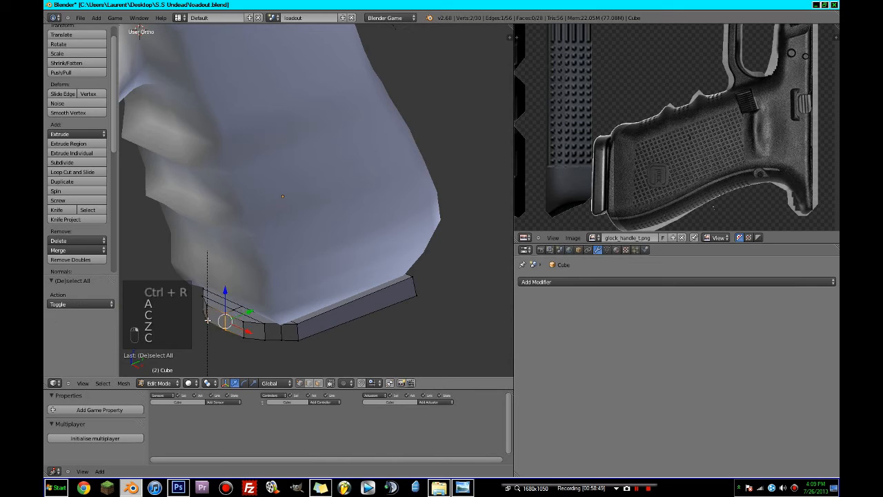
{"action": "left_click_drag", "start_coordinate": [249, 312], "coordinate": [246, 312]}
{"action": "key", "text": "ctrl+s"}
{"action": "left_click", "coordinate": [248, 313]}
{"action": "scroll", "coordinate": [276, 311], "scroll_direction": "down", "scroll_amount": 5}
{"action": "middle_click_drag", "start_coordinate": [305, 307], "coordinate": [324, 305]}
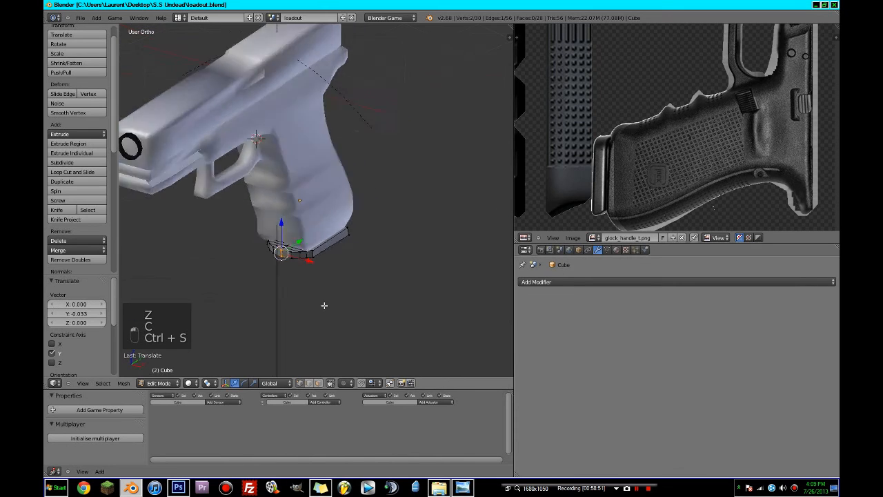
Step: Select the faces on top of the magazine base plate and extrude them to start the magazine body
{"action": "key", "text": "KP_3"}
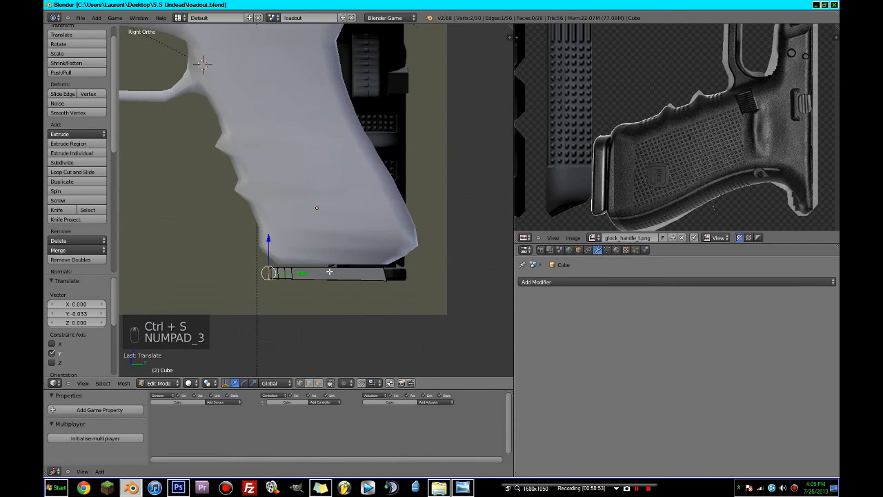
{"action": "key", "text": "ctrl+KP_3"}
{"action": "key", "text": "z"}
{"action": "key", "text": "a"}
{"action": "key", "text": "c"}
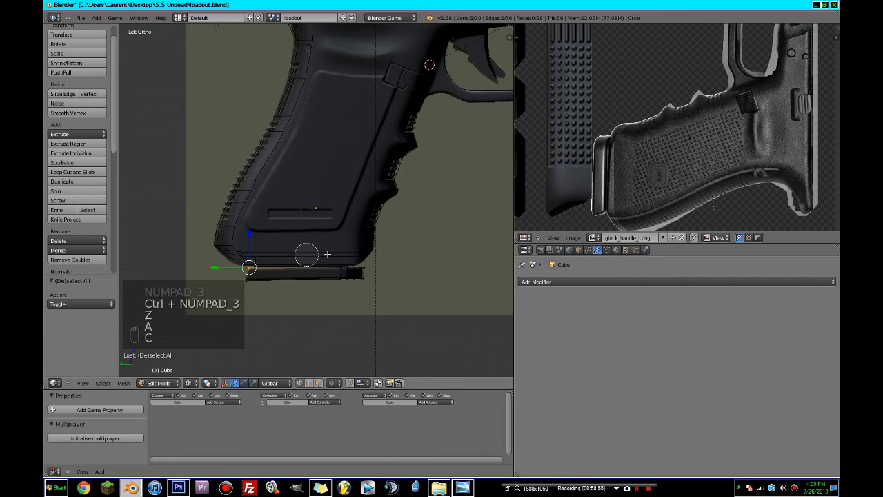
{"action": "left_click_drag", "start_coordinate": [328, 254], "coordinate": [320, 260]}
{"action": "right_click", "coordinate": [321, 260]}
{"action": "scroll", "coordinate": [385, 256], "scroll_direction": "up", "scroll_amount": 2}
{"action": "key", "text": "e"}
{"action": "right_click", "coordinate": [402, 233]}
Step: Scale the extruded top region along X by 0.564, 1.085 and 1.220 to inset its sides from the base plate
{"action": "middle_click_drag", "start_coordinate": [468, 252], "coordinate": [483, 272]}
{"action": "key", "text": "s"}
{"action": "key", "text": "x"}
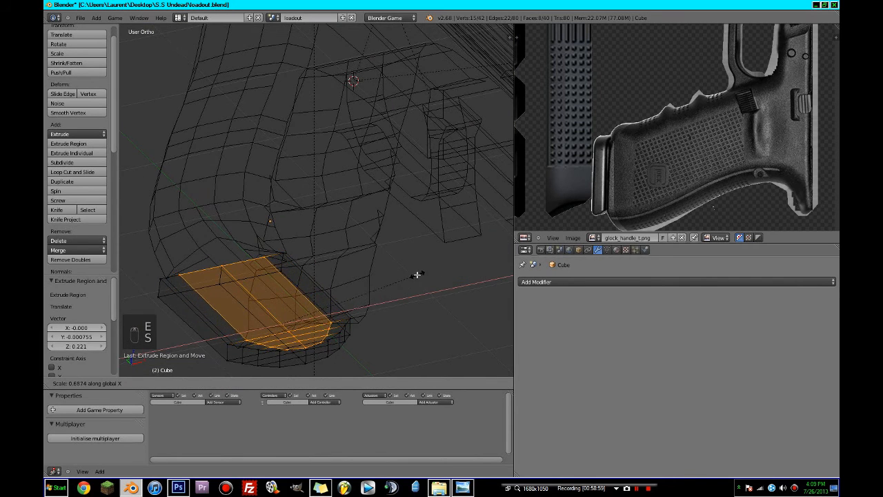
{"action": "left_click", "coordinate": [392, 280]}
{"action": "key", "text": "z"}
{"action": "mouse_move", "coordinate": [391, 280]}
{"action": "middle_mouse_down"}
{"action": "mouse_move", "coordinate": [378, 282]}
{"action": "mouse_move", "coordinate": [360, 251]}
{"action": "middle_mouse_up"}
{"action": "key", "text": "s"}
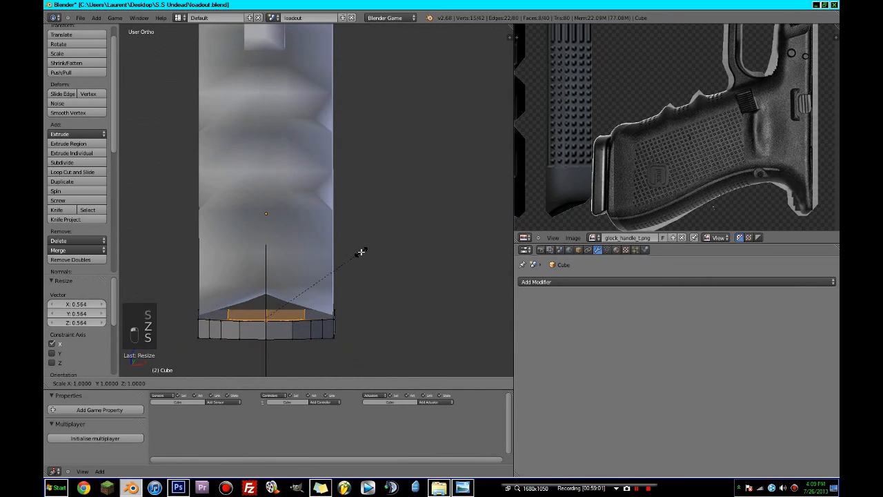
{"action": "left_click", "coordinate": [370, 251]}
{"action": "key", "text": "KP_1"}
{"action": "key", "text": "s"}
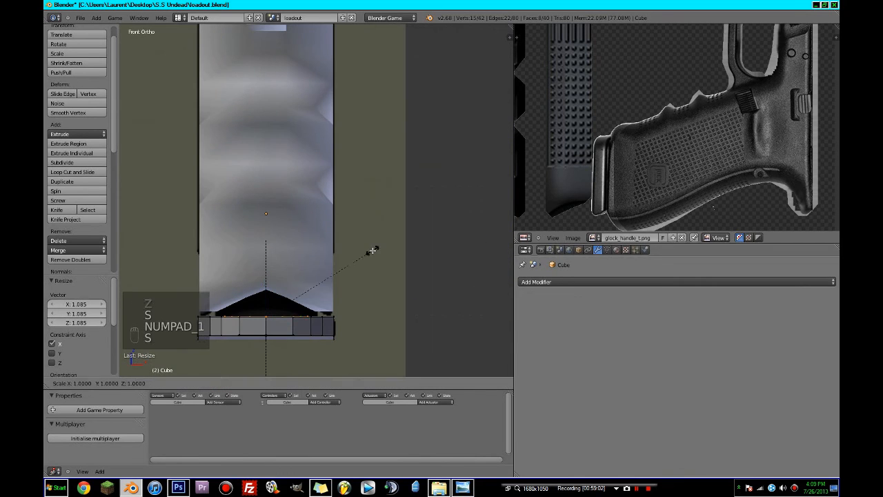
{"action": "key", "text": "x"}
{"action": "left_click", "coordinate": [403, 250]}
Step: Scale the inset top region 0.540 along Y, move it 0.281 along Y and scale it 1.303 along Y
{"action": "key", "text": "ctrl+KP_3"}
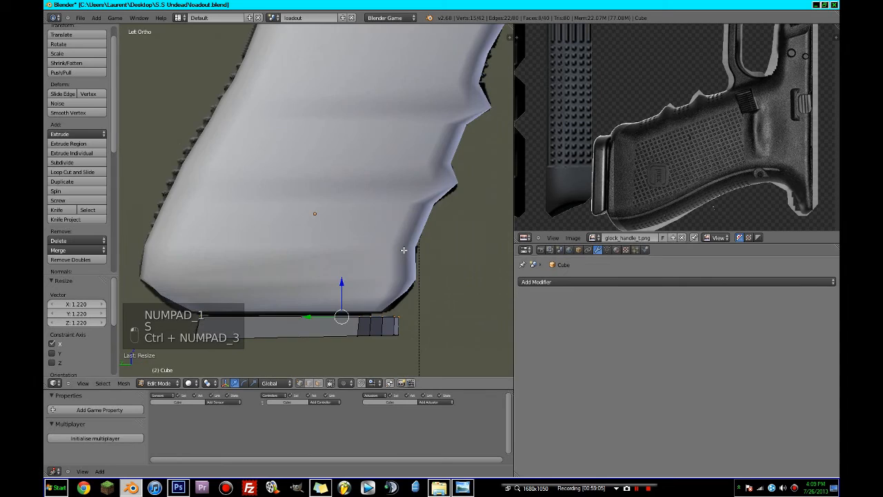
{"action": "key", "text": "z"}
{"action": "key", "text": "s"}
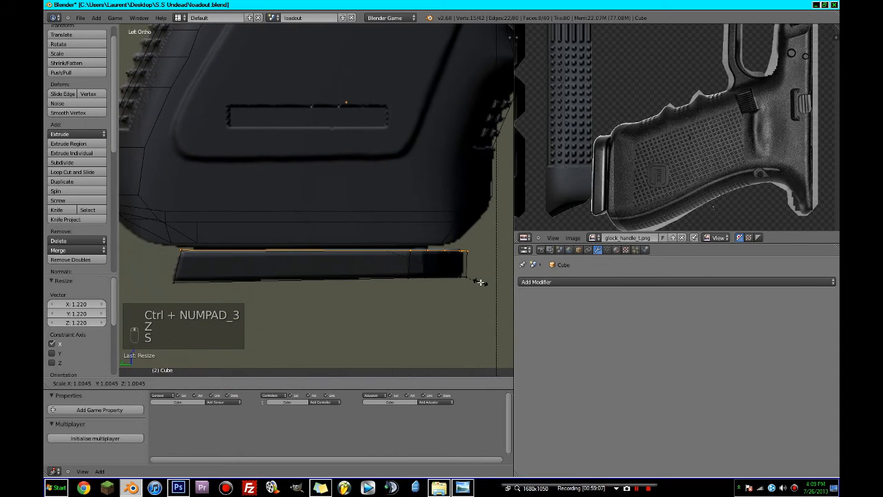
{"action": "left_click", "coordinate": [428, 282]}
{"action": "key", "text": "g"}
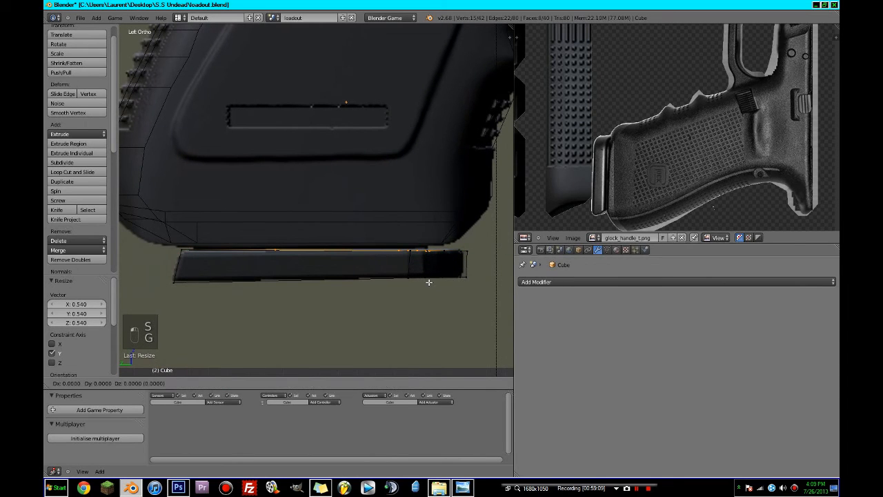
{"action": "left_click", "coordinate": [377, 282]}
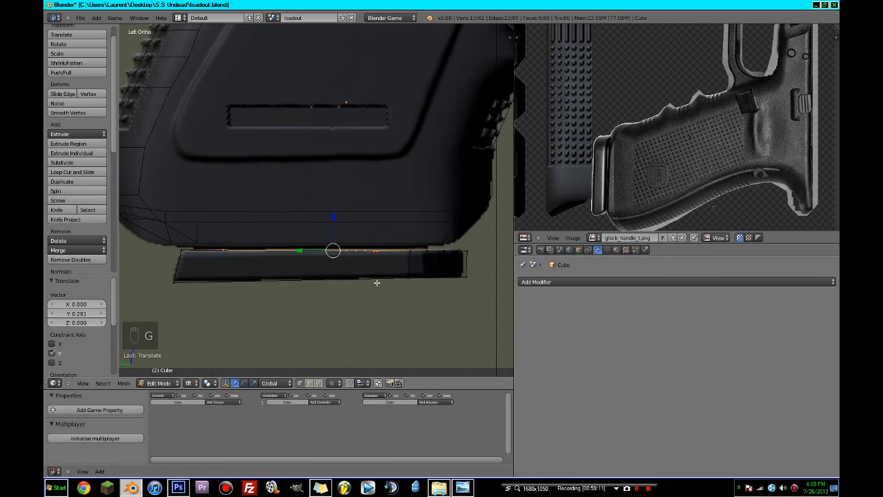
{"action": "key", "text": "s"}
{"action": "left_click", "coordinate": [494, 291]}
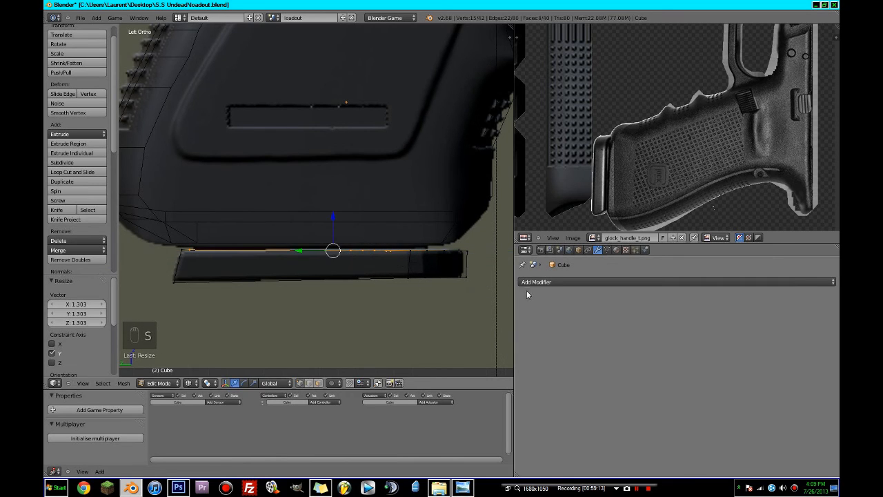
Step: Move the inset region -0.092 along Y, scale it 1.137 along Y and shift it along Y to fit the reference
{"action": "key", "text": "g"}
{"action": "key", "text": "y"}
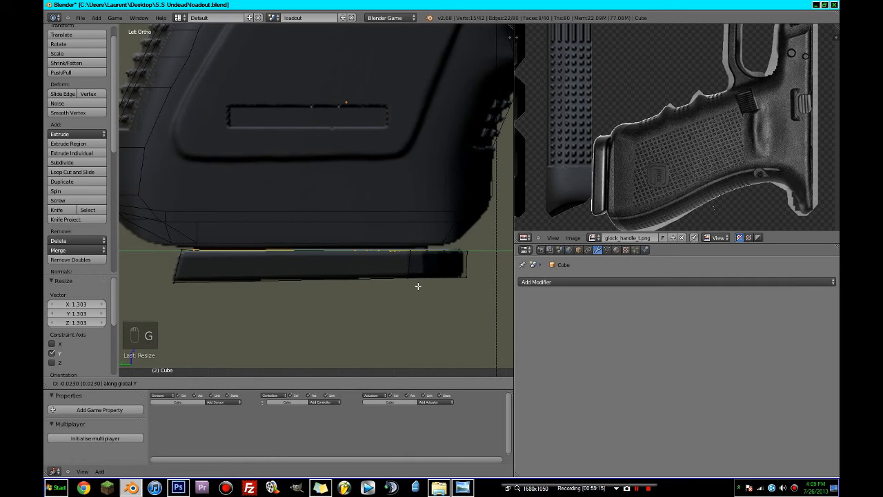
{"action": "left_click", "coordinate": [428, 286]}
{"action": "key", "text": "s"}
{"action": "key", "text": "y"}
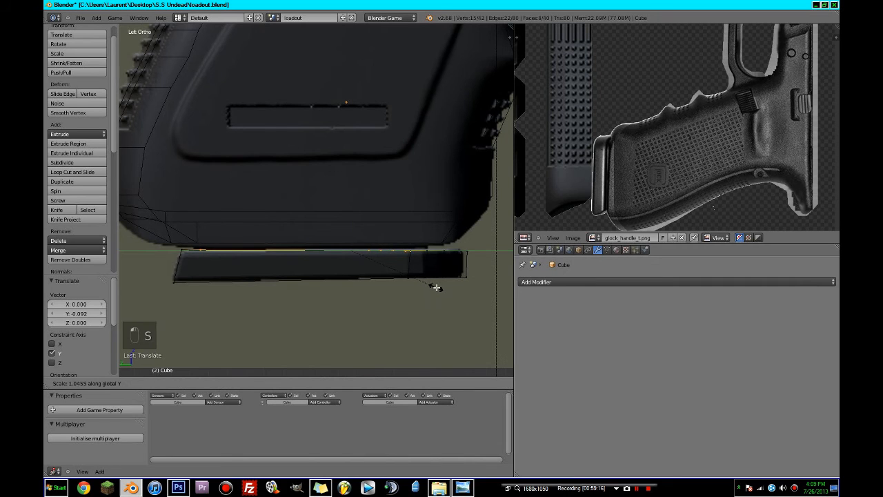
{"action": "left_click", "coordinate": [500, 296]}
{"action": "key", "text": "g"}
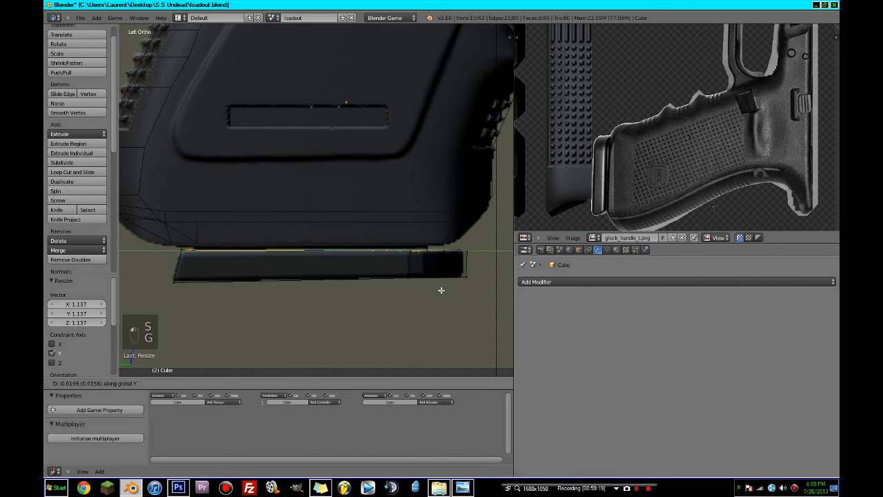
{"action": "left_click", "coordinate": [508, 295]}
Step: Extrude the inset region 1.998 upward, move its upper end forward and up to follow the grip's slant, and save the file
{"action": "scroll", "coordinate": [476, 290], "scroll_direction": "down", "scroll_amount": 5}
{"action": "key", "text": "e"}
{"action": "left_click", "coordinate": [387, 177]}
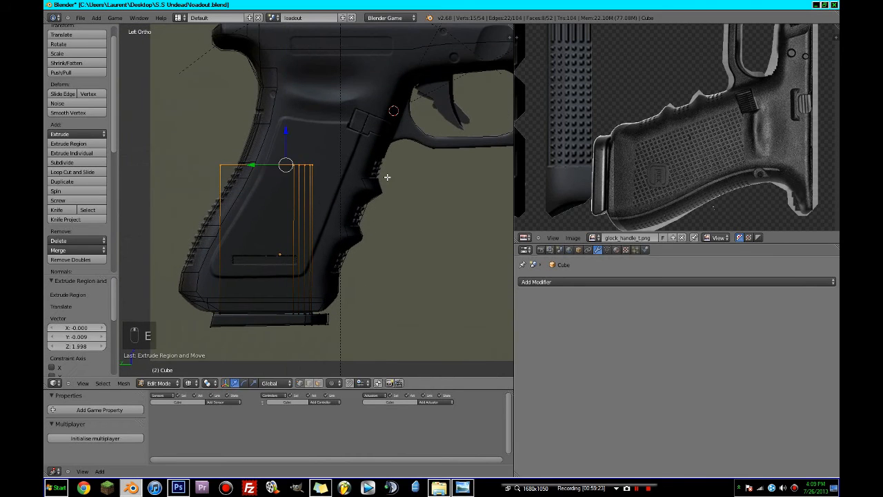
{"action": "key", "text": "g"}
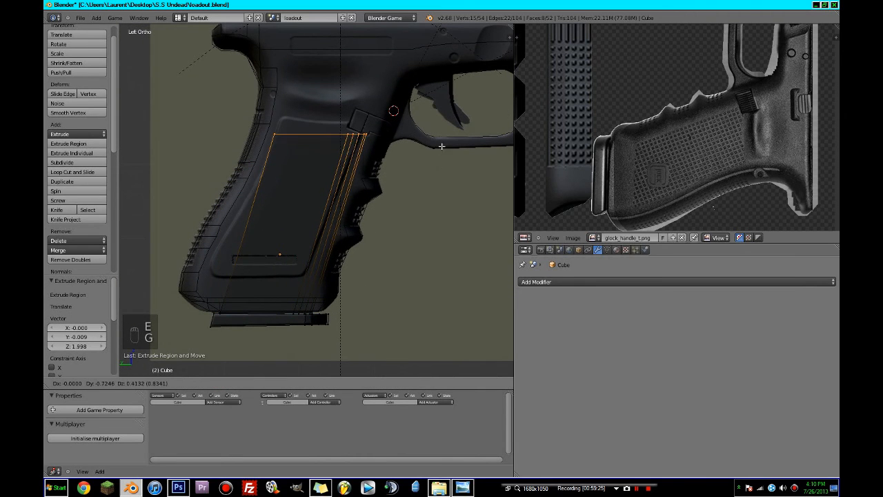
{"action": "left_click", "coordinate": [456, 100]}
{"action": "key", "text": "ctrl+s"}
Step: Leave mesh editing and hide the pistol's handle and slide to isolate the magazine
{"action": "key", "text": "z"}
{"action": "middle_click_drag", "start_coordinate": [393, 165], "coordinate": [330, 214]}
{"action": "scroll", "coordinate": [342, 199], "scroll_direction": "down", "scroll_amount": 3}
{"action": "key", "text": "Tab"}
{"action": "right_click", "coordinate": [331, 189]}
{"action": "key", "text": "h"}
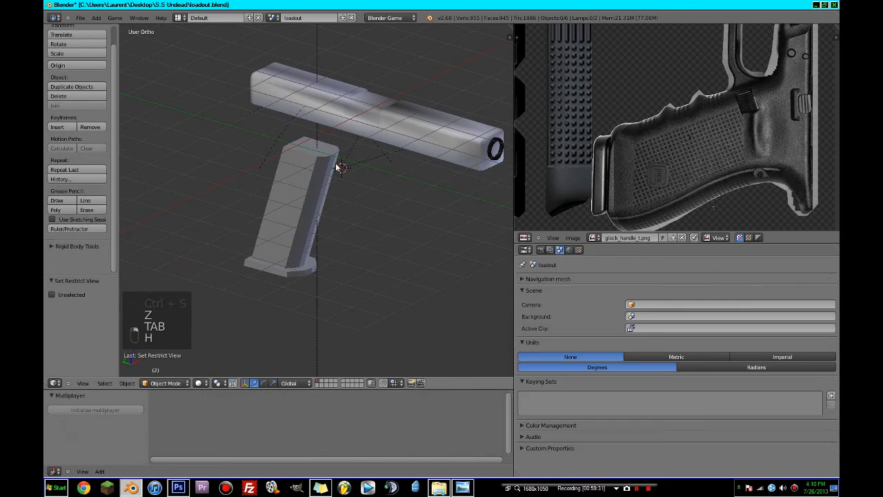
{"action": "right_click", "coordinate": [349, 113]}
{"action": "key", "text": "h"}
{"action": "middle_click_drag", "start_coordinate": [350, 113], "coordinate": [567, 231]}
Step: Assign the existing black material to the magazine, shade it smooth and save the file
{"action": "right_click", "coordinate": [303, 178]}
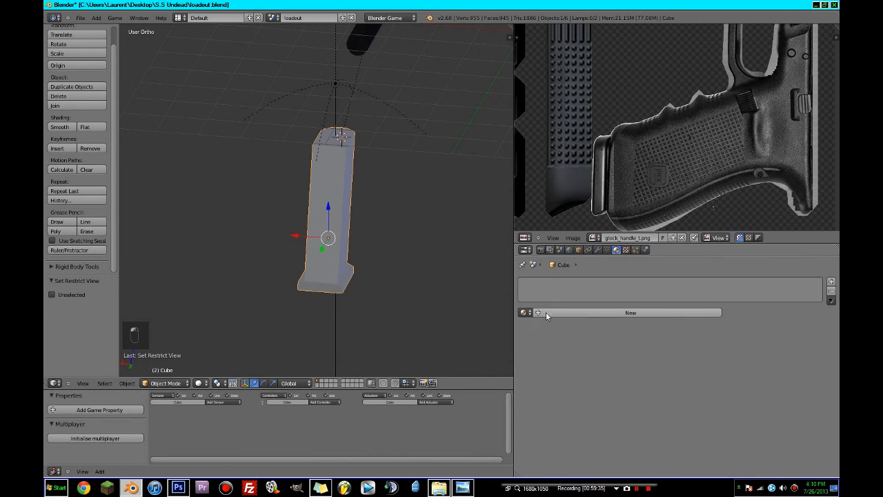
{"action": "left_click", "coordinate": [525, 313]}
{"action": "left_click", "coordinate": [545, 337]}
{"action": "middle_click_drag", "start_coordinate": [353, 260], "coordinate": [244, 246]}
{"action": "left_click", "coordinate": [246, 261]}
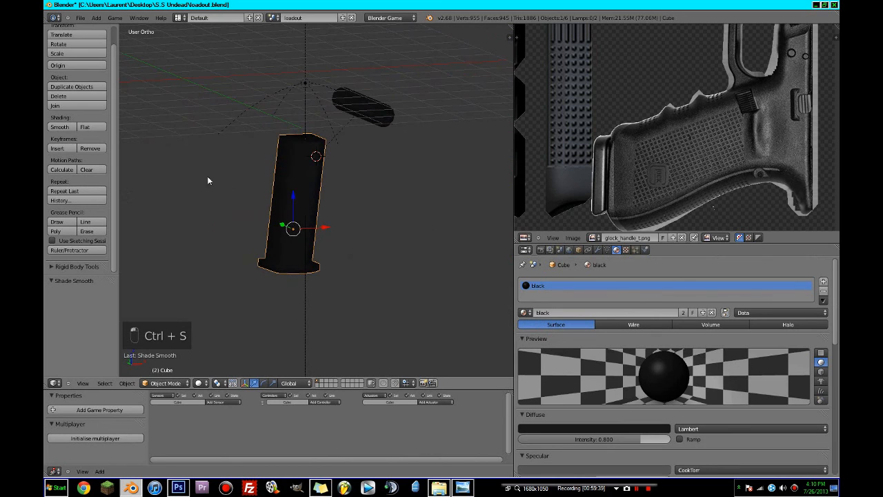
Step: Unhide the pistol parts and parent the magazine to the glock_handle object with Keep Transform
{"action": "middle_click_drag", "start_coordinate": [207, 181], "coordinate": [281, 267]}
{"action": "key", "text": "alt+h"}
{"action": "key", "text": "alt+j"}
{"action": "right_click", "coordinate": [281, 274]}
{"action": "right_click", "coordinate": [328, 229], "text": "shift"}
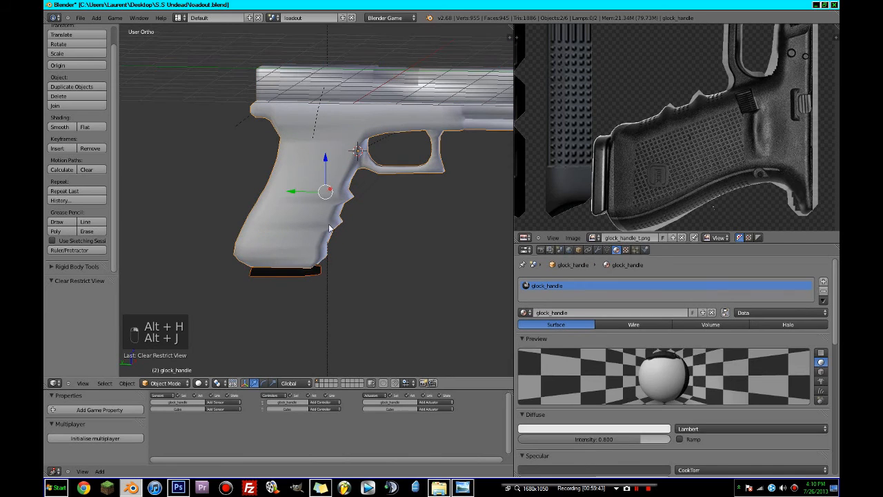
{"action": "key", "text": "ctrl+p"}
{"action": "left_click", "coordinate": [403, 280]}
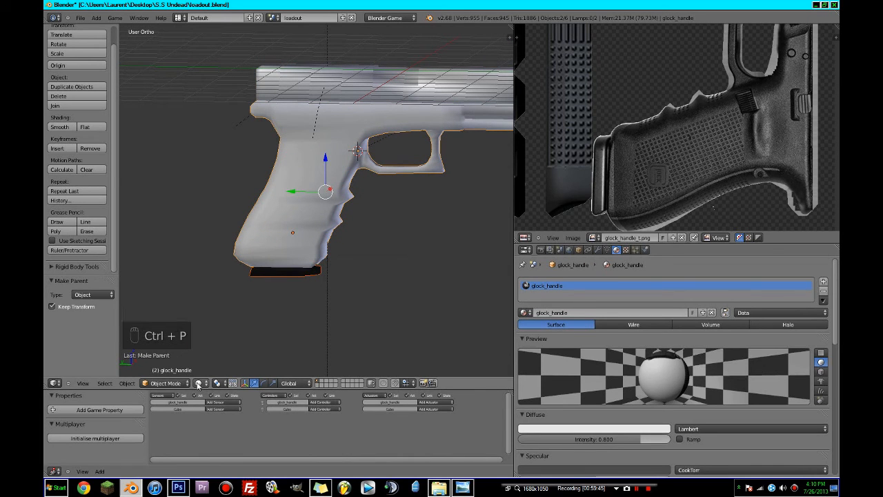
Step: Switch the viewport to textured shading and check the magazine against the assembled pistol
{"action": "left_click", "coordinate": [221, 343]}
{"action": "scroll", "coordinate": [304, 307], "scroll_direction": "down", "scroll_amount": 4}
{"action": "middle_click_drag", "start_coordinate": [305, 307], "coordinate": [289, 275]}
{"action": "scroll", "coordinate": [289, 274], "scroll_direction": "up", "scroll_amount": 4}
{"action": "right_click", "coordinate": [287, 272]}
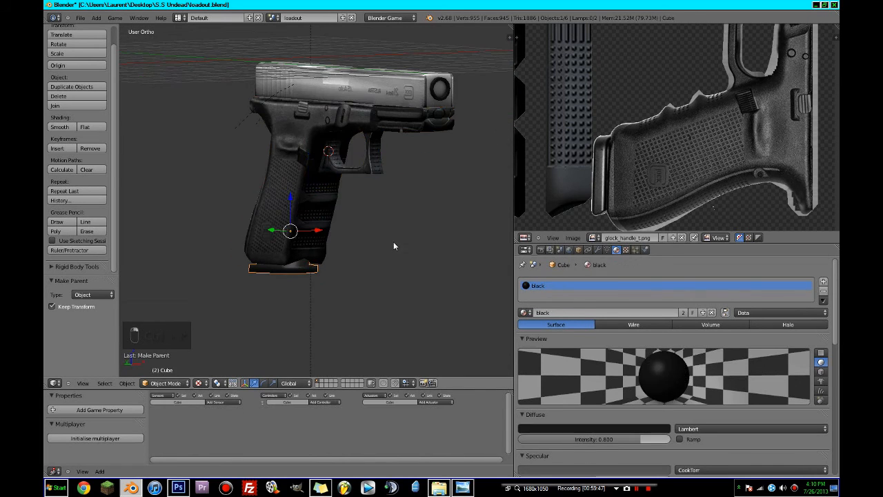
{"action": "scroll", "coordinate": [606, 405], "scroll_direction": "down", "scroll_amount": 2}
{"action": "scroll", "coordinate": [607, 397], "scroll_direction": "down", "scroll_amount": 1}
Step: Set the glock_handle material's diffuse colour by sampling a dark tone from its flat material preview
{"action": "right_click", "coordinate": [300, 156]}
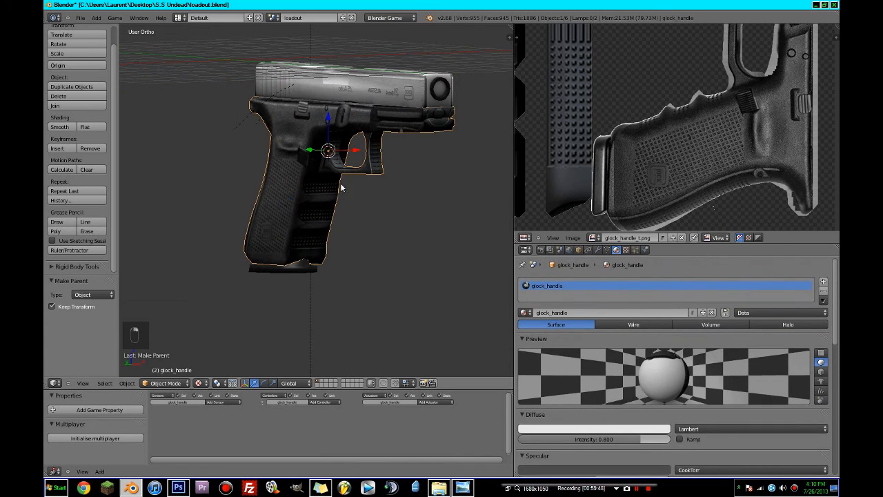
{"action": "left_click", "coordinate": [597, 429]}
{"action": "left_click", "coordinate": [599, 396]}
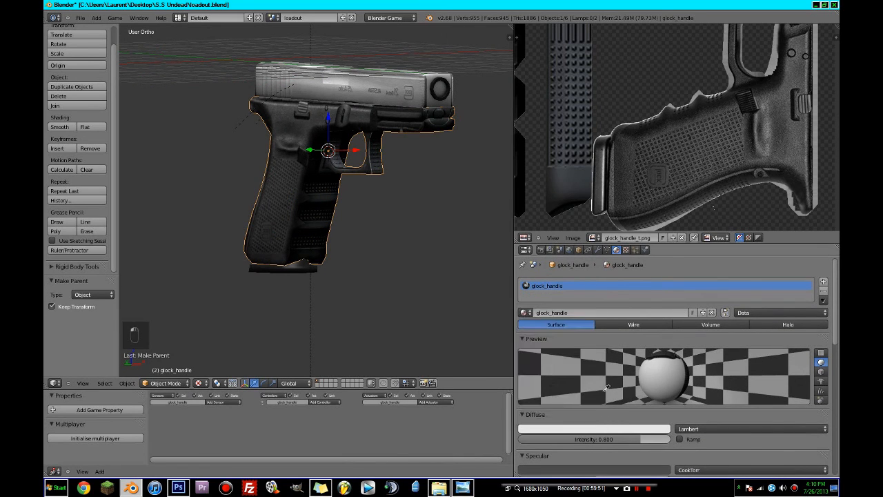
{"action": "left_click", "coordinate": [822, 352]}
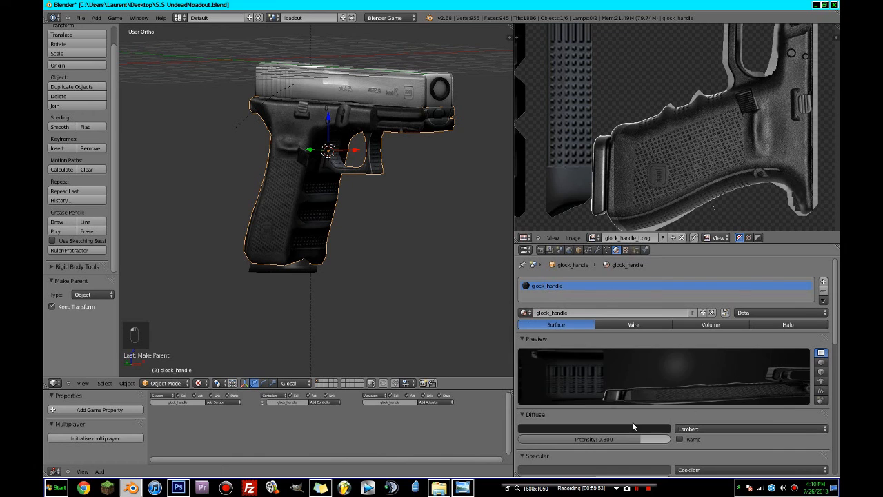
{"action": "left_click", "coordinate": [633, 425]}
{"action": "left_click", "coordinate": [599, 396]}
Step: Set the glock_slide material's diffuse colour by sampling a grey tone from its material preview
{"action": "middle_click_drag", "start_coordinate": [361, 198], "coordinate": [367, 276], "text": "shift"}
{"action": "right_click", "coordinate": [395, 167]}
{"action": "left_click", "coordinate": [635, 430]}
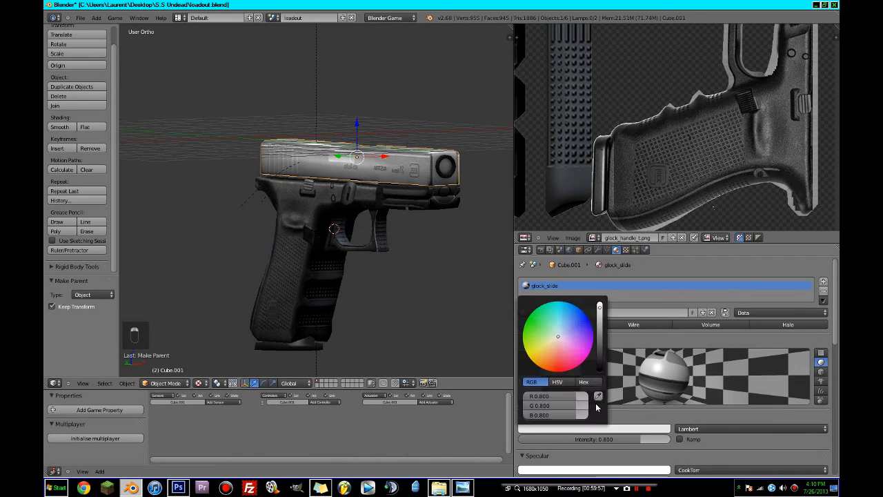
{"action": "left_click", "coordinate": [598, 401]}
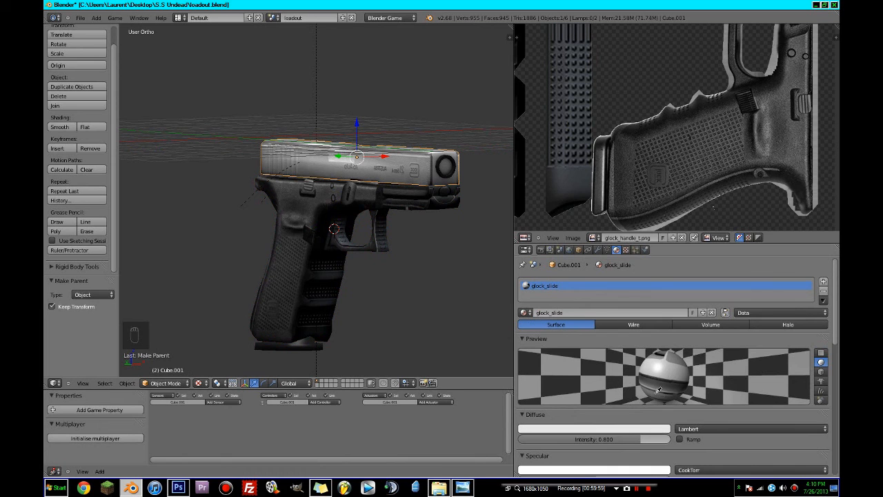
Step: Compare the pistol in solid and textured shading, save the file and inspect the model from several sides
{"action": "middle_click_drag", "start_coordinate": [320, 237], "coordinate": [262, 245]}
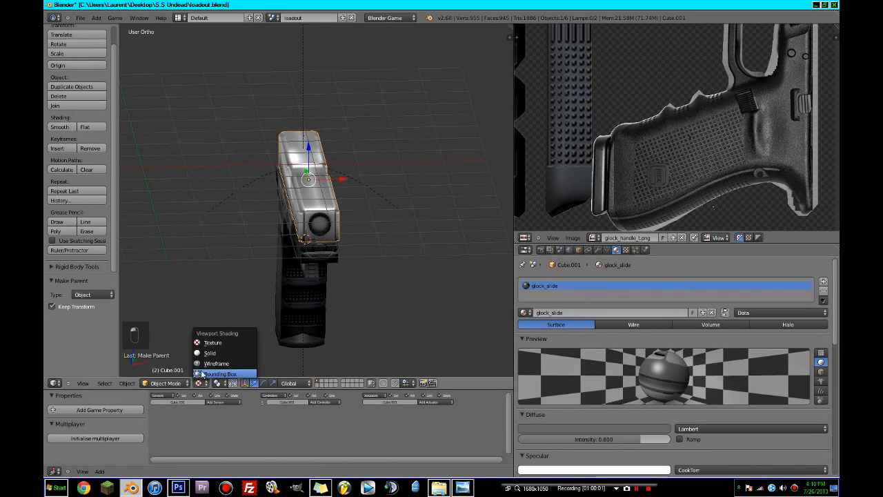
{"action": "left_click", "coordinate": [210, 353]}
{"action": "middle_click_drag", "start_coordinate": [325, 292], "coordinate": [211, 311]}
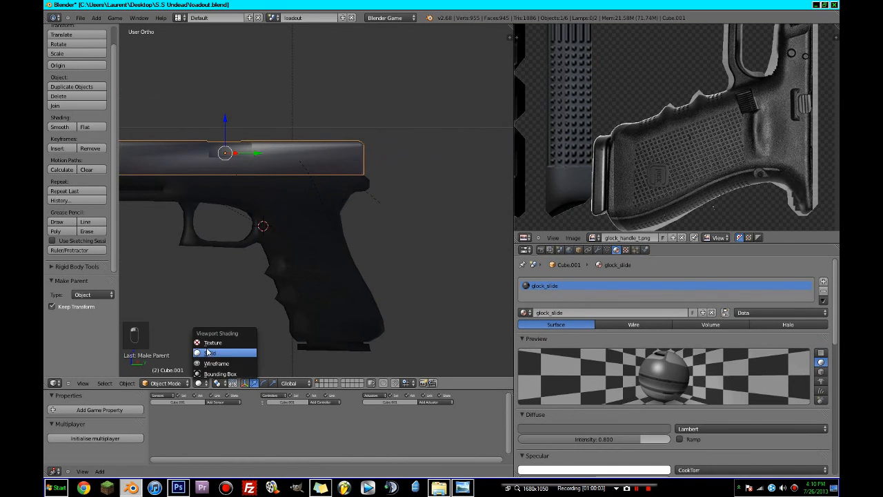
{"action": "left_click", "coordinate": [206, 342]}
{"action": "key", "text": "ctrl+s"}
{"action": "middle_click_drag", "start_coordinate": [339, 266], "coordinate": [442, 284]}
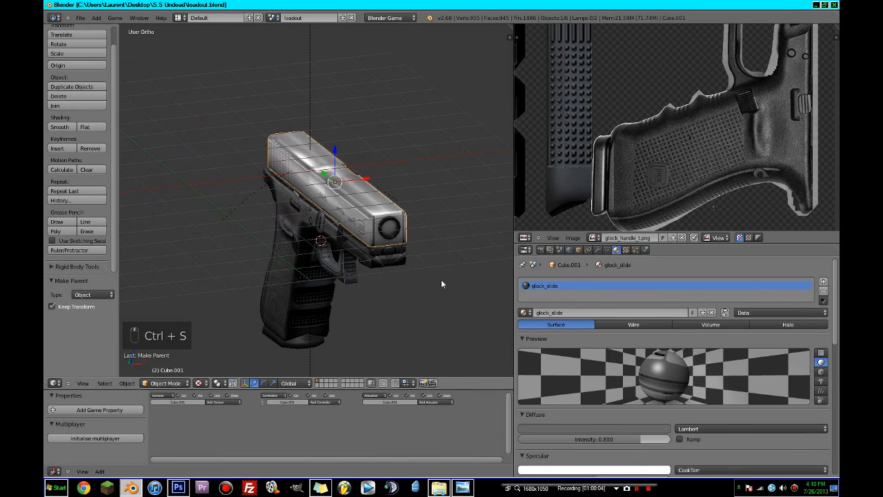
{"action": "middle_click_drag", "start_coordinate": [431, 241], "coordinate": [421, 258]}
{"action": "middle_click_drag", "start_coordinate": [448, 229], "coordinate": [490, 207]}
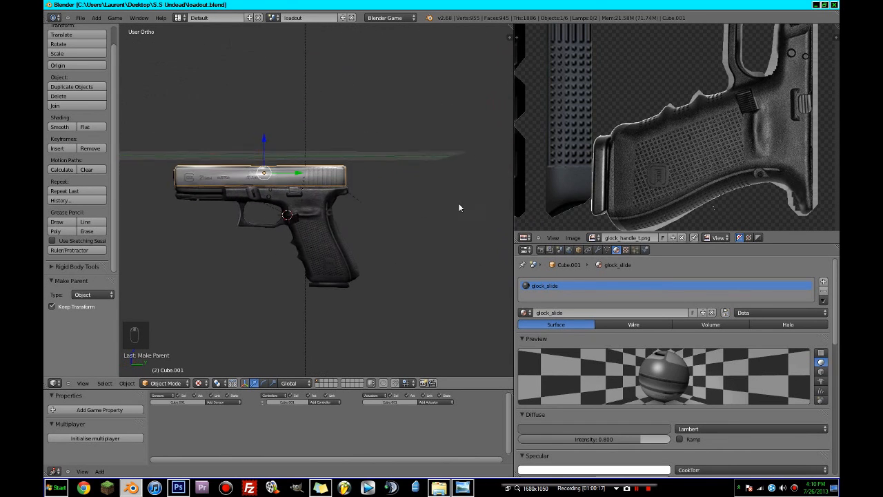
{"action": "middle_click_drag", "start_coordinate": [417, 226], "coordinate": [334, 234]}
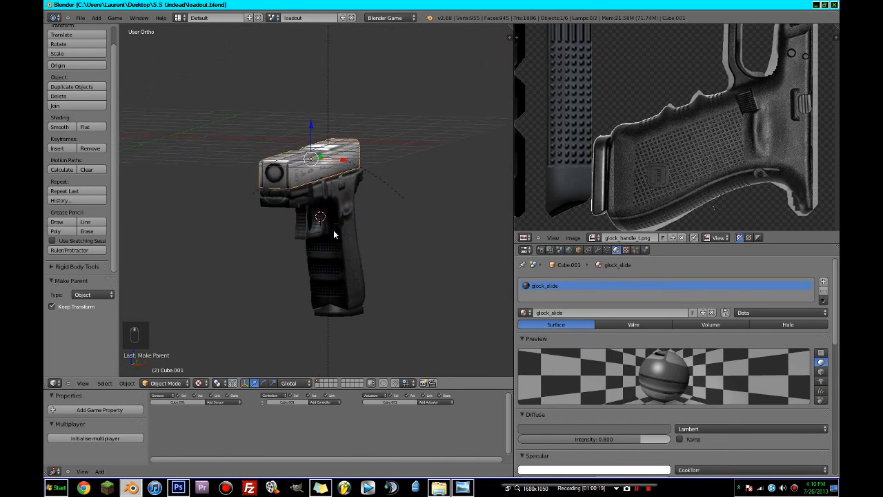
Step: Select the magazine, review its material settings and briefly test-run the scene in the game engine
{"action": "right_click", "coordinate": [338, 314]}
{"action": "scroll", "coordinate": [616, 385], "scroll_direction": "down", "scroll_amount": 5}
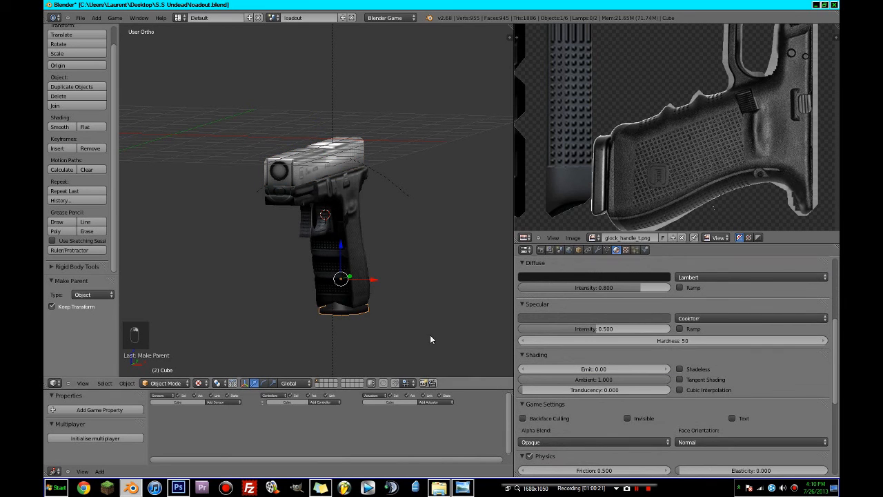
{"action": "scroll", "coordinate": [556, 322], "scroll_direction": "up", "scroll_amount": 1}
{"action": "key", "text": "p"}
{"action": "key", "text": "Escape"}
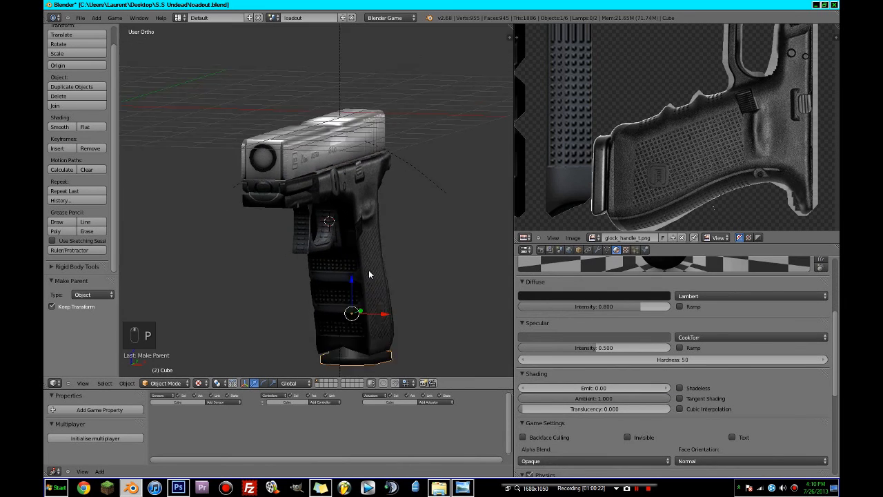
Step: Give the pistol handle an Always sensor linked through an And controller to a Simple Motion actuator
{"action": "scroll", "coordinate": [368, 271], "scroll_direction": "down", "scroll_amount": 2}
{"action": "middle_click_drag", "start_coordinate": [368, 271], "coordinate": [363, 243], "text": "shift"}
{"action": "right_click", "coordinate": [361, 240]}
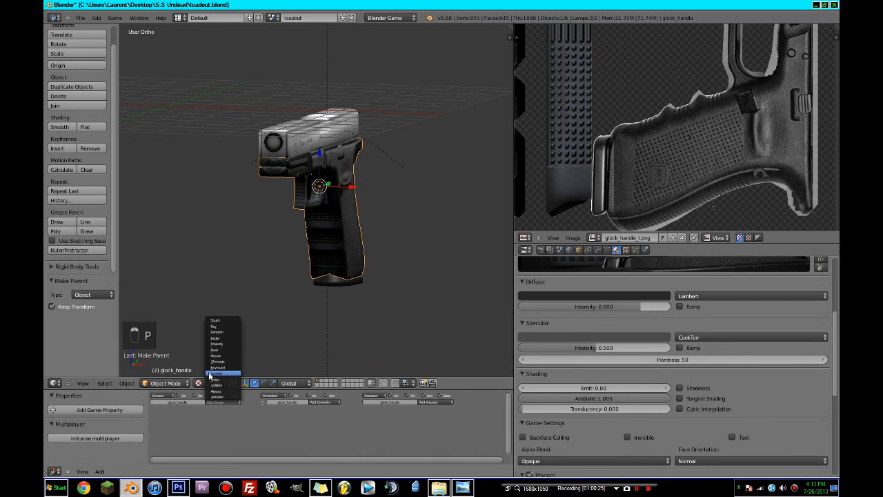
{"action": "left_click", "coordinate": [219, 392]}
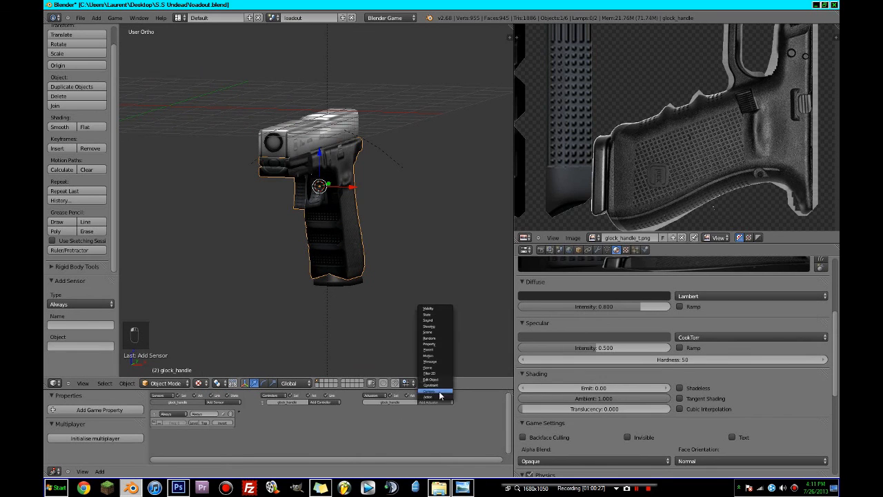
{"action": "left_click", "coordinate": [435, 356]}
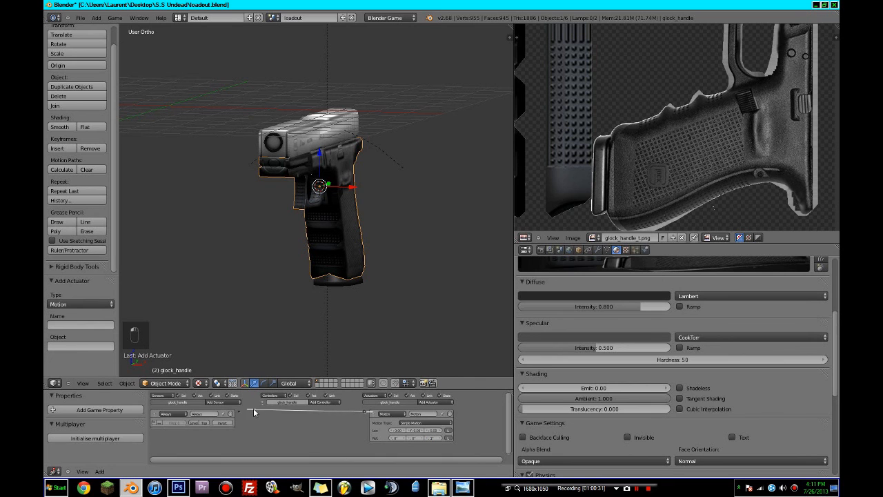
{"action": "left_click_drag", "start_coordinate": [253, 411], "coordinate": [240, 411]}
Step: Maximise the 3D view, save the file and run the game to preview the pistol in motion
{"action": "key", "text": "ctrl+Up"}
{"action": "key", "text": "ctrl+s"}
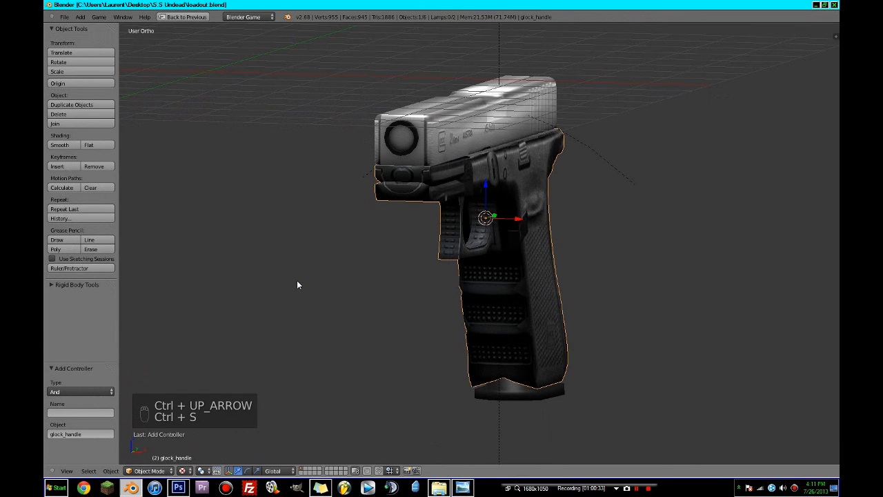
{"action": "key", "text": "p"}
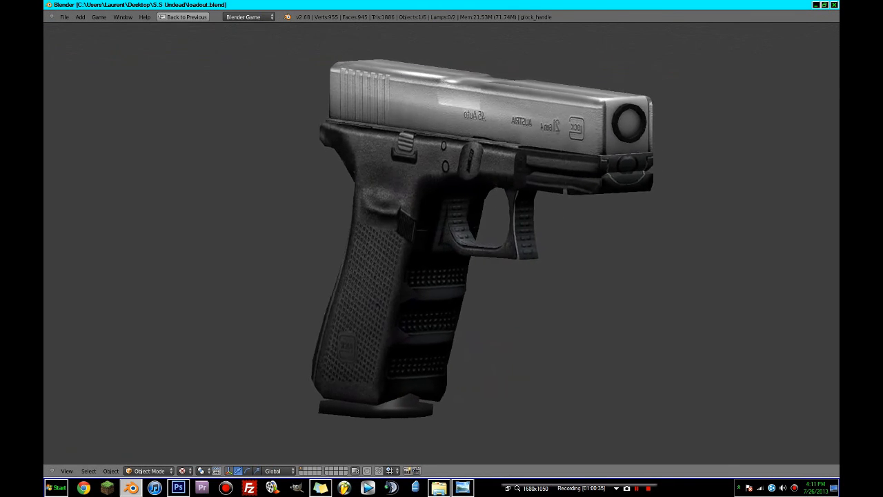